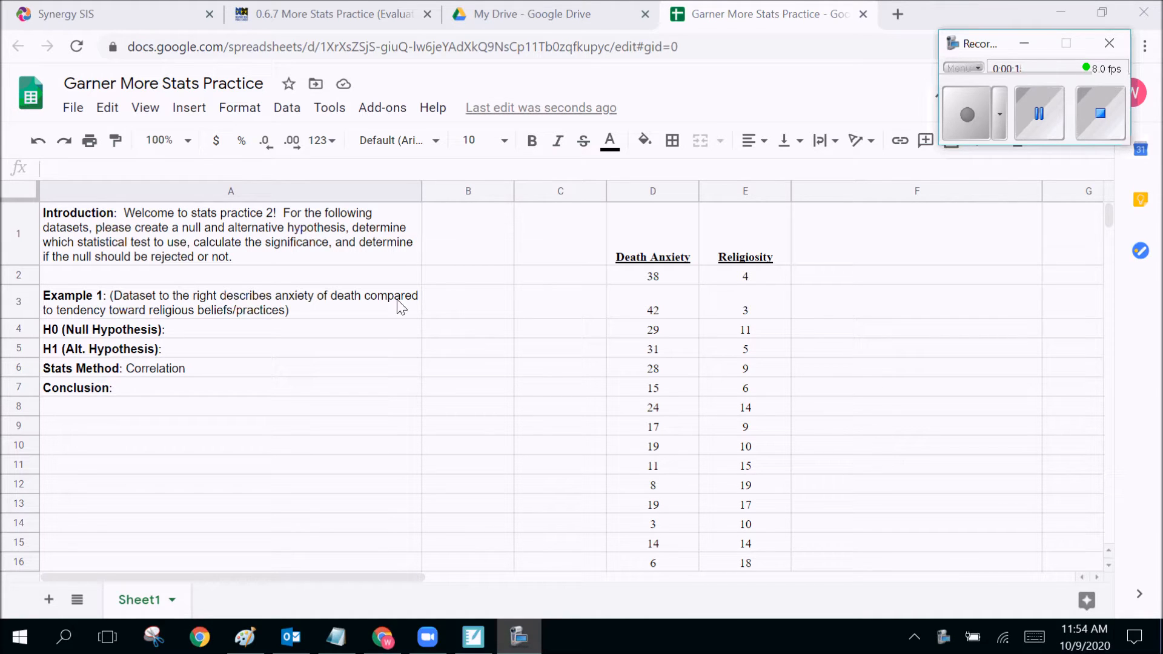
# Step: Look over the practice examples and their datasets in the worksheet, then return to Example 1
pyautogui.scroll(-11, 560, 330)
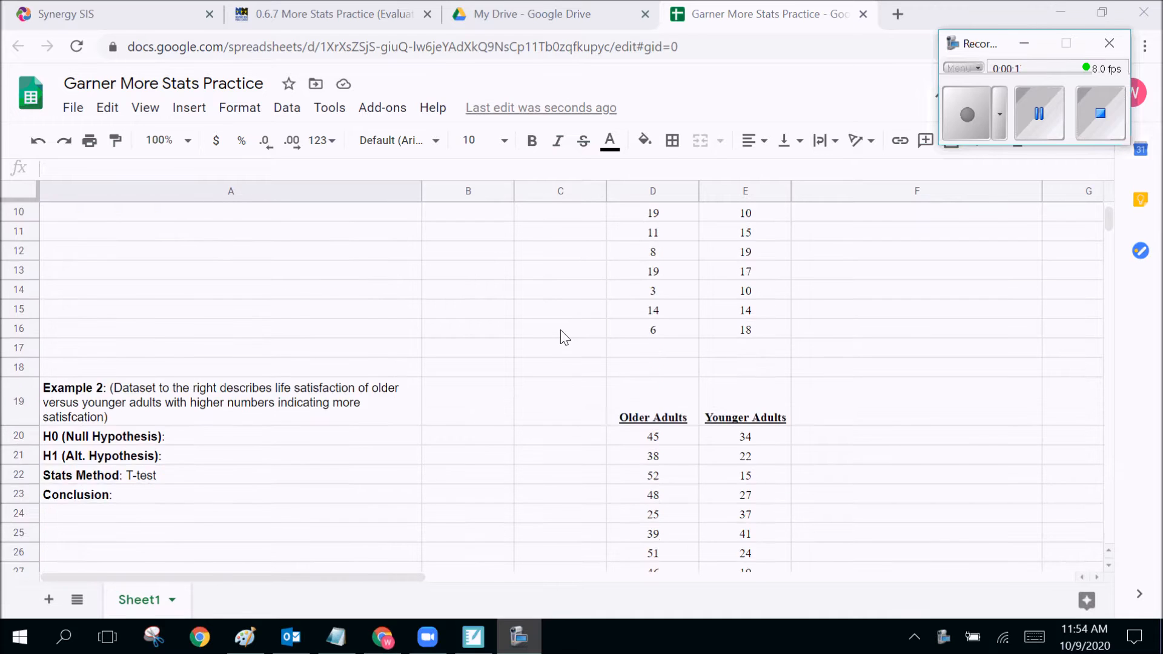
pyautogui.scroll(-11, 564, 337)
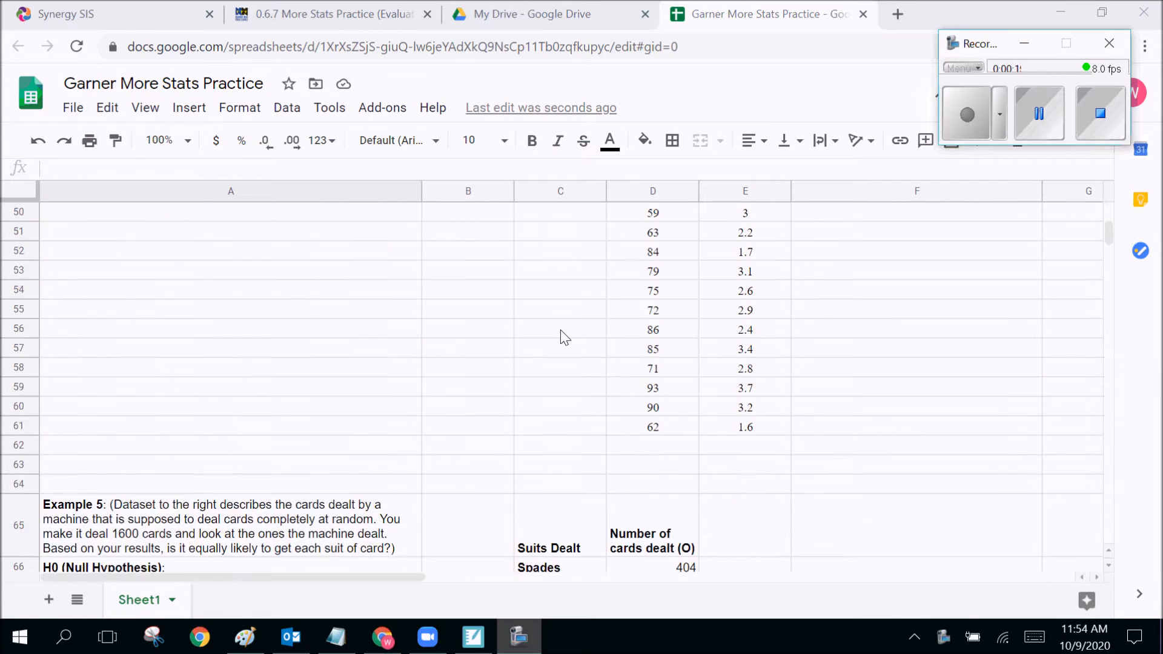
pyautogui.scroll(5, 565, 337)
pyautogui.scroll(18, 565, 337)
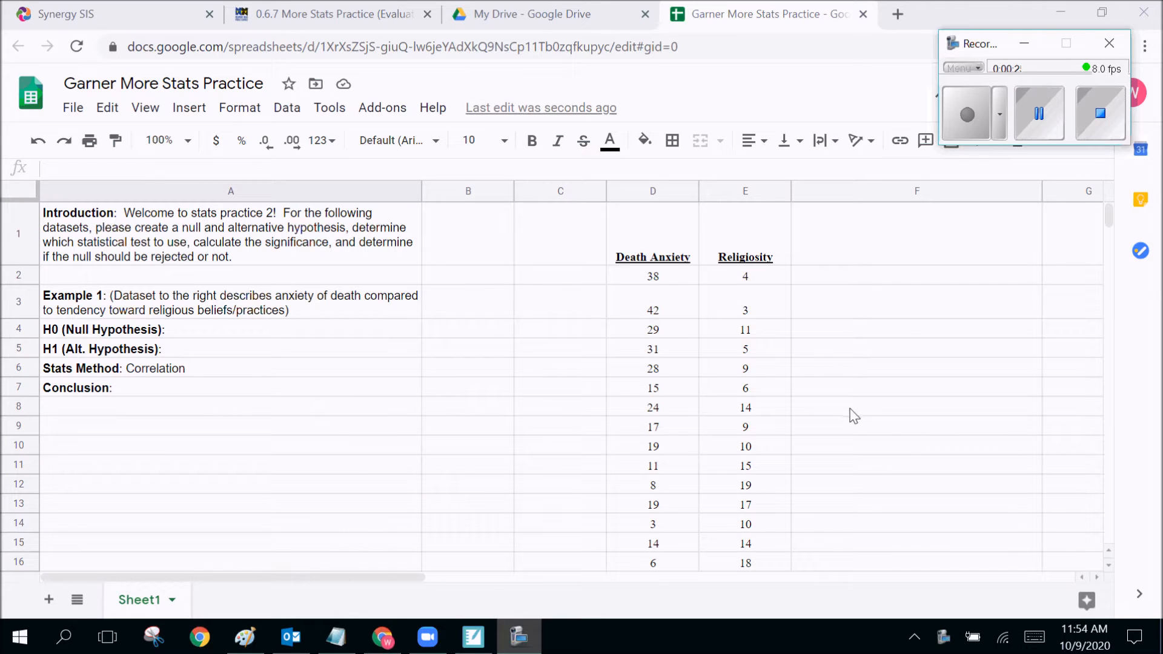
pyautogui.click(858, 426)
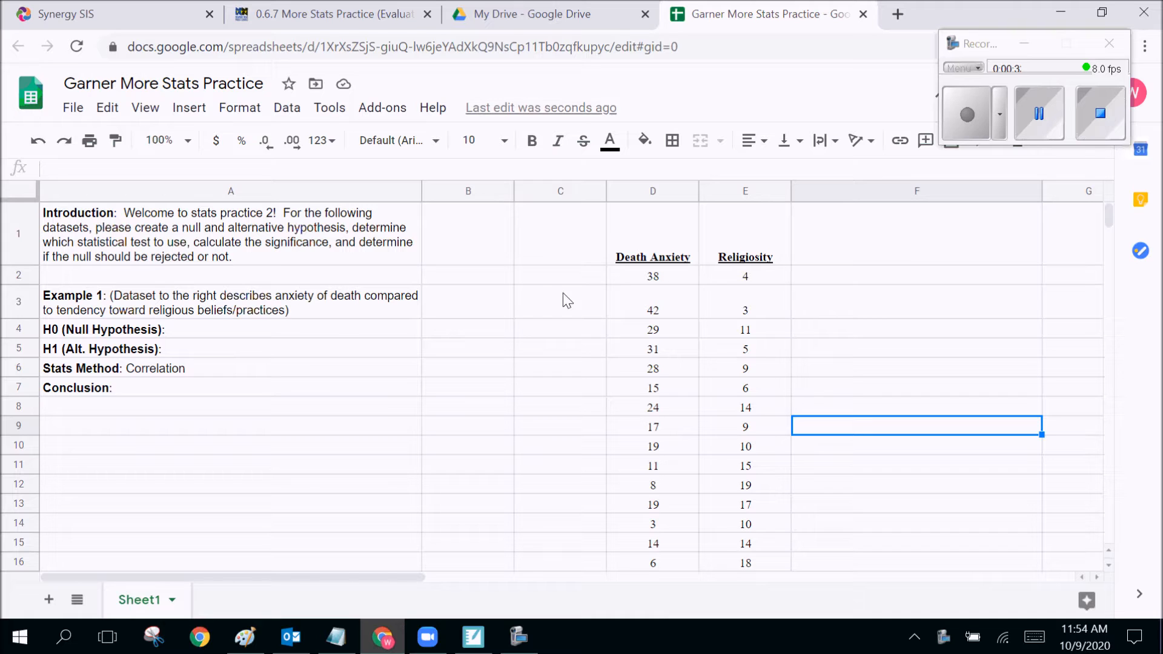
# Step: Examine Example 1: its description, the Death Anxiety and Religiosity data pairs, the stats method and the two hypothesis cells
pyautogui.click(646, 245)
pyautogui.click(735, 236)
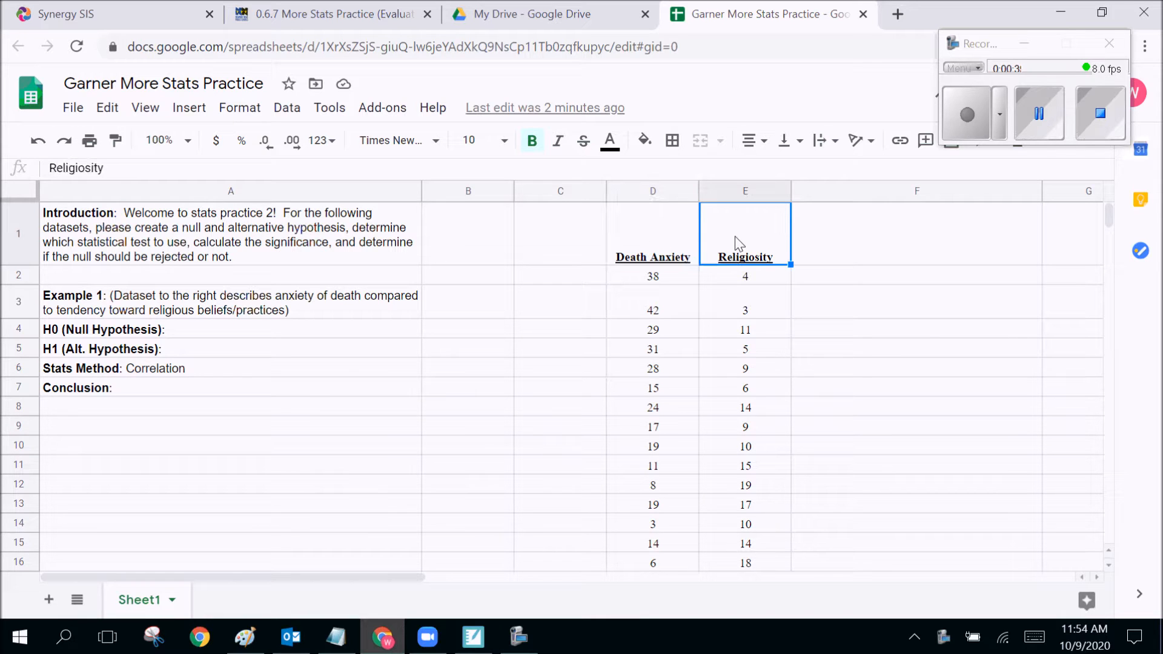
pyautogui.moveTo(648, 246); pyautogui.dragTo(751, 528)
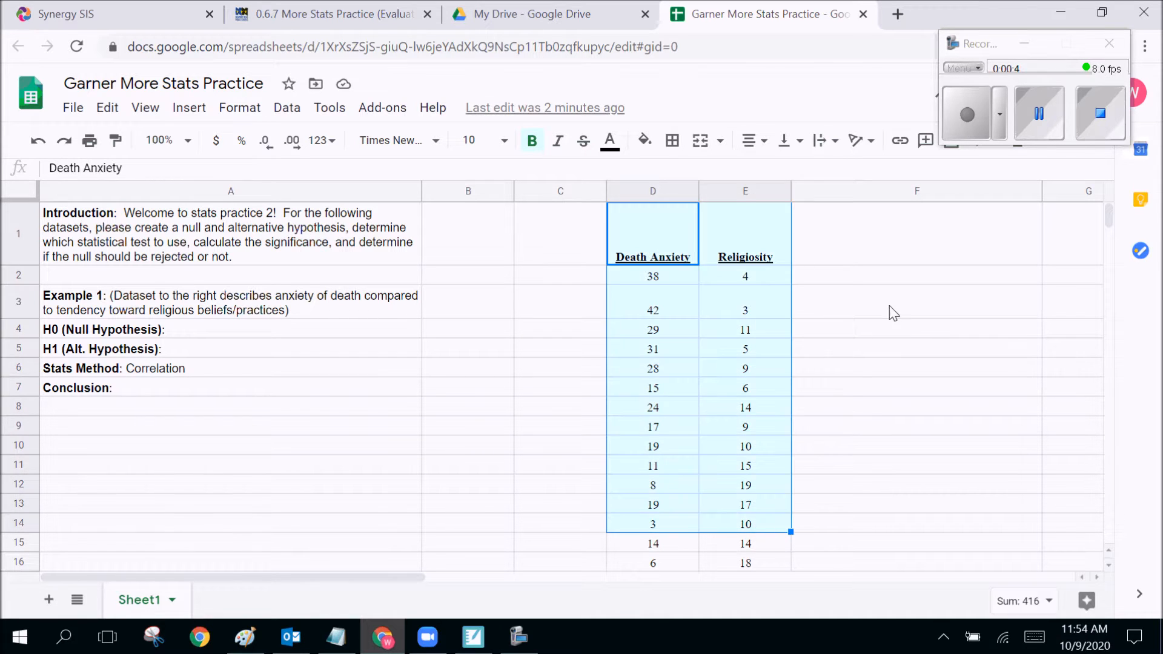
pyautogui.click(890, 314)
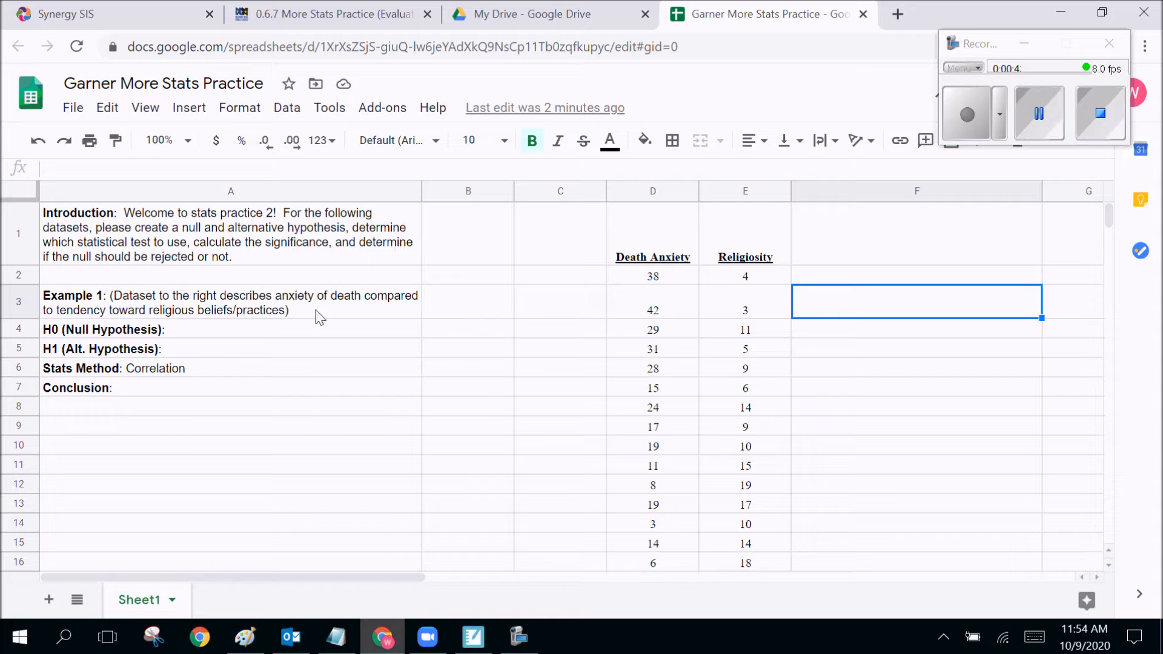
pyautogui.click(244, 296)
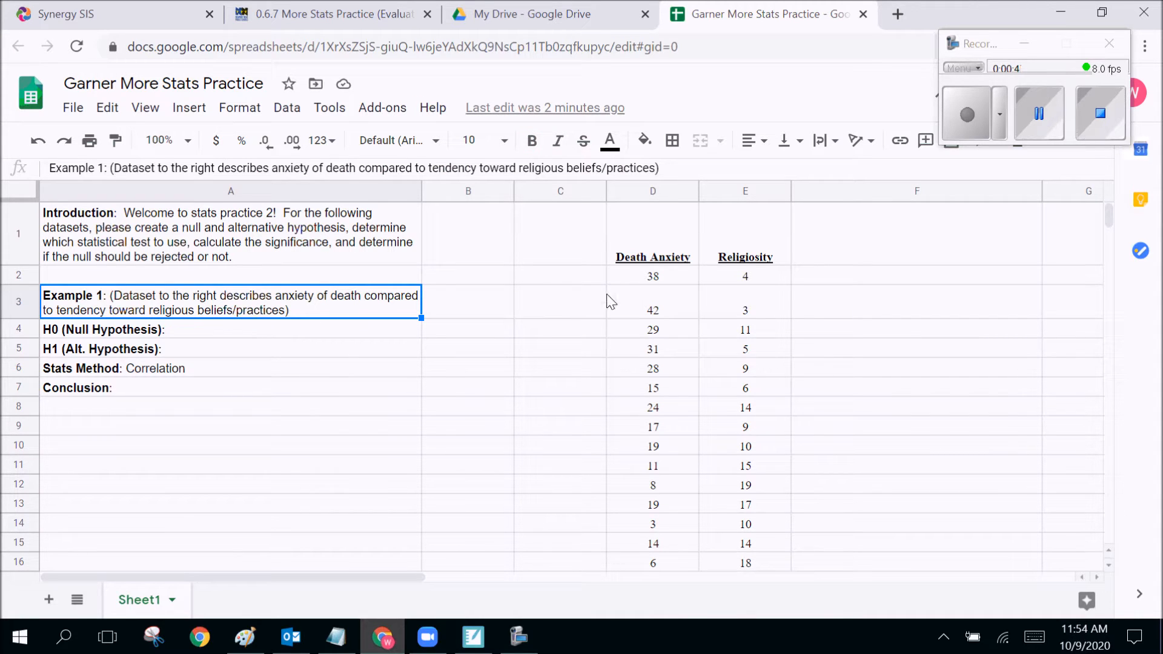
pyautogui.moveTo(653, 257); pyautogui.dragTo(752, 553)
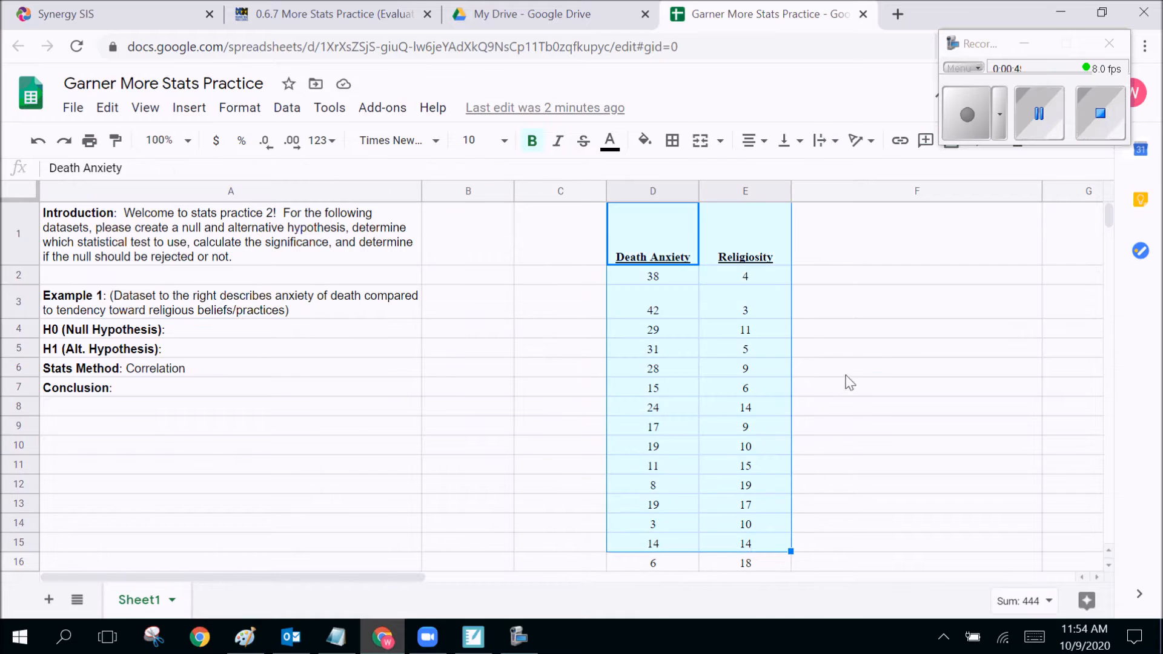
pyautogui.click(848, 368)
pyautogui.scroll(-1, 695, 303)
pyautogui.scroll(1, 707, 261)
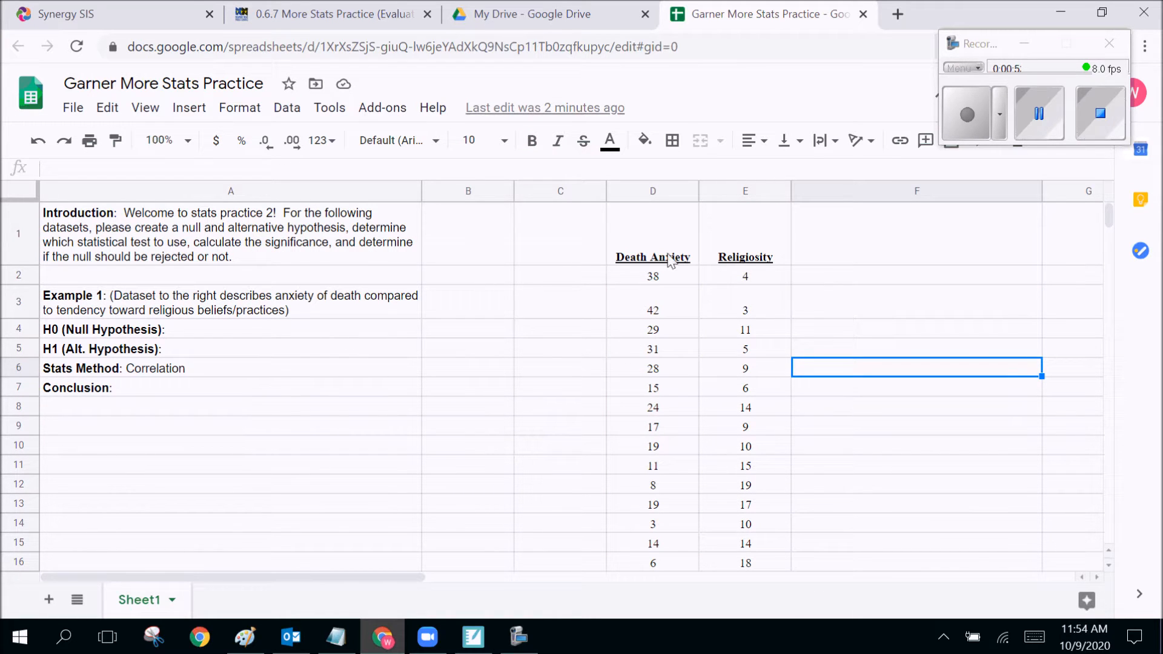
pyautogui.moveTo(671, 261); pyautogui.dragTo(735, 553)
pyautogui.click(856, 407)
pyautogui.click(657, 350)
pyautogui.click(730, 349)
pyautogui.click(689, 444)
pyautogui.click(727, 422)
pyautogui.click(683, 380)
pyautogui.click(741, 329)
pyautogui.click(684, 291)
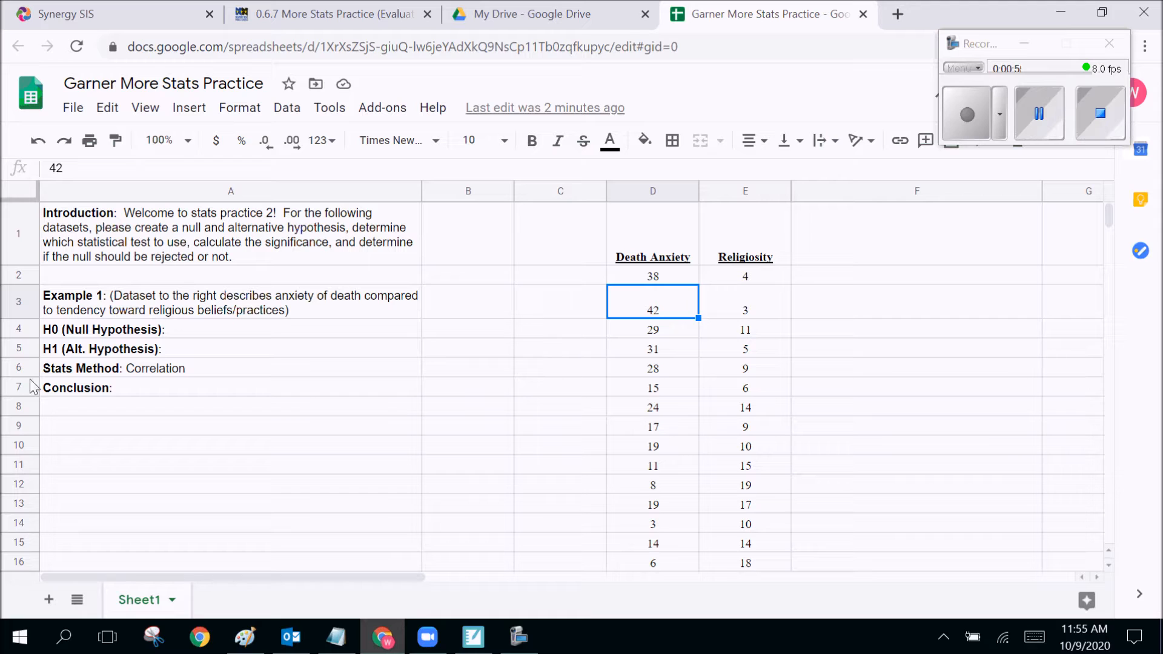
pyautogui.click(115, 367)
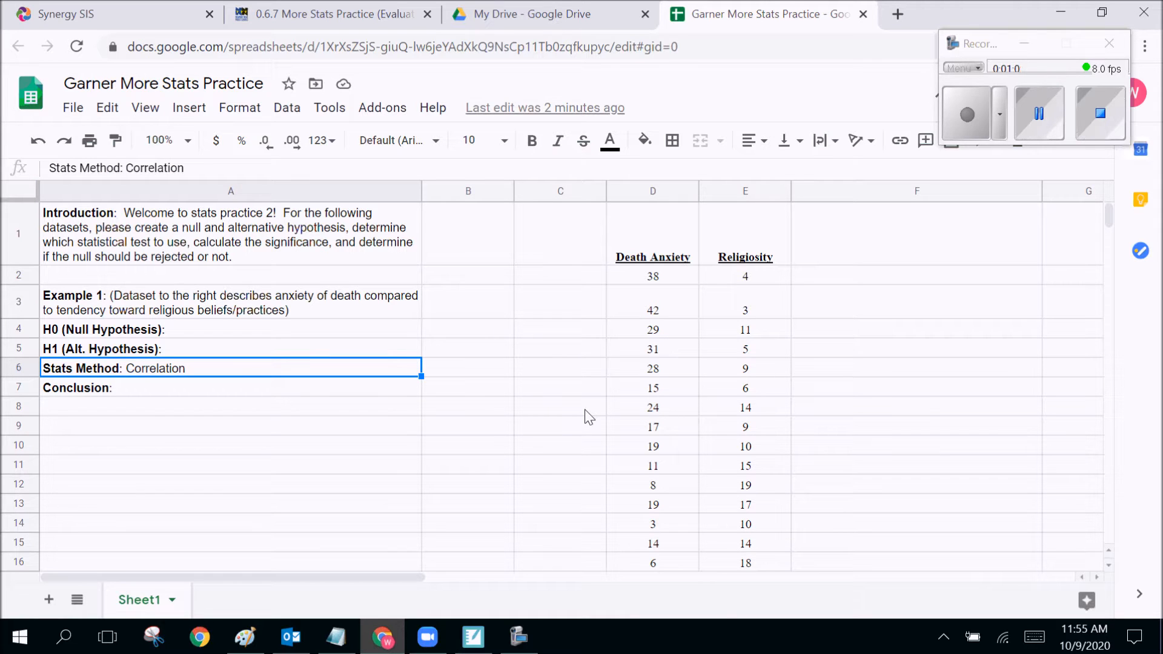
pyautogui.click(230, 329)
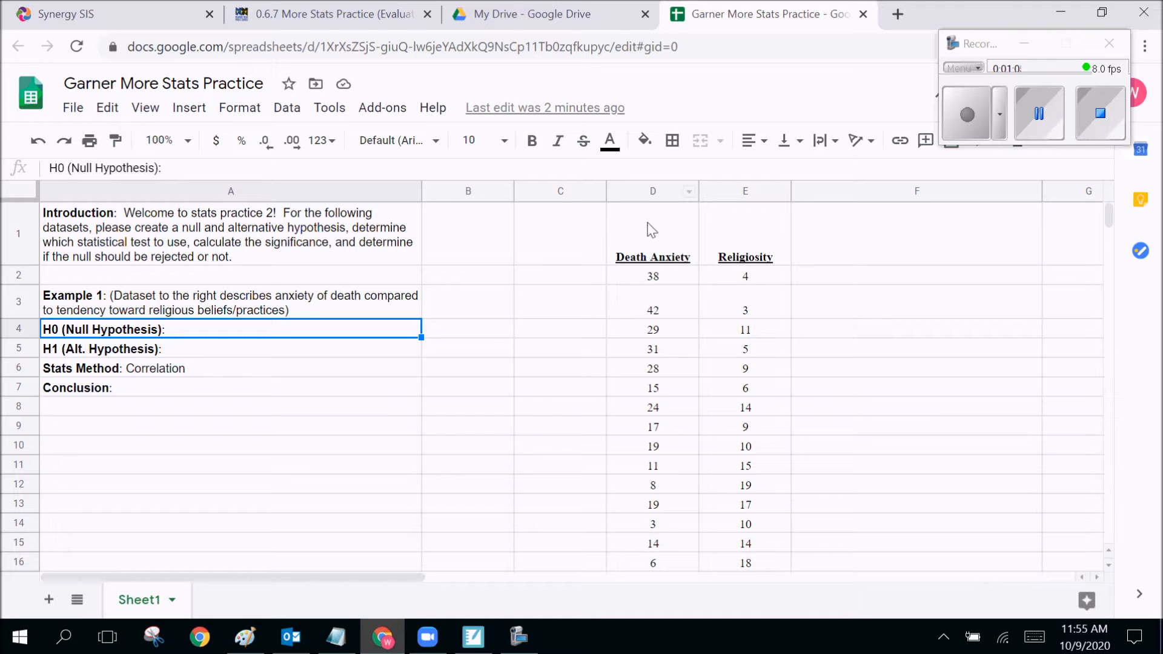
pyautogui.click(189, 352)
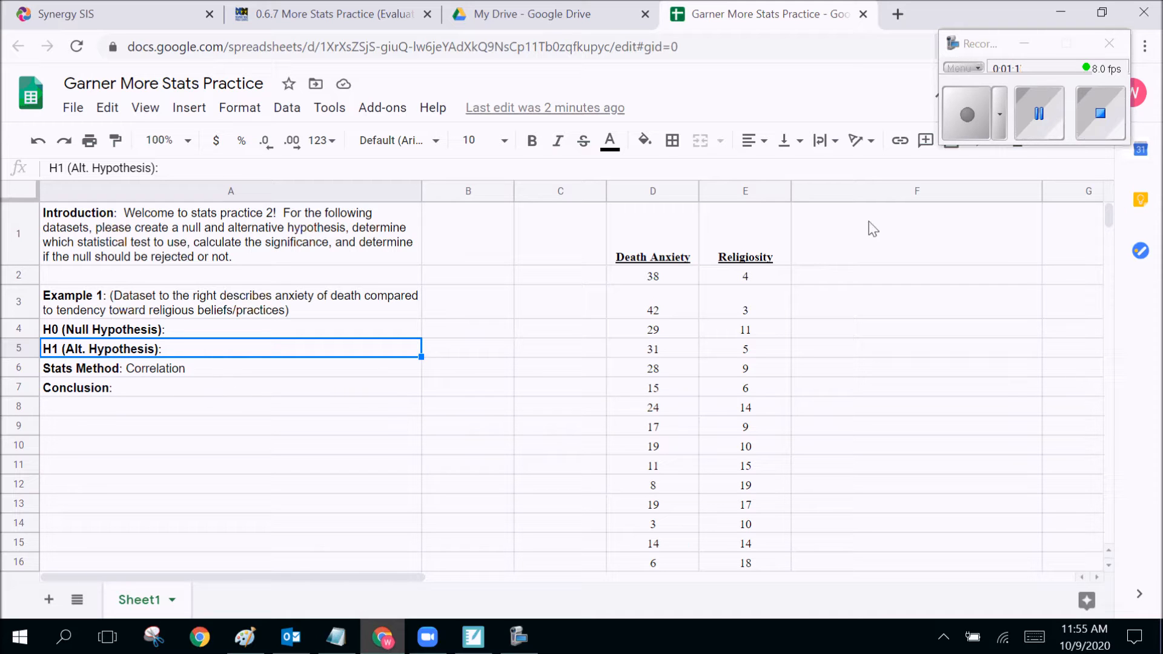
# Step: Enter the heading "Pearson's R Correlation Coefficient" in cell F1, beside the Religiosity column
pyautogui.click(841, 254)
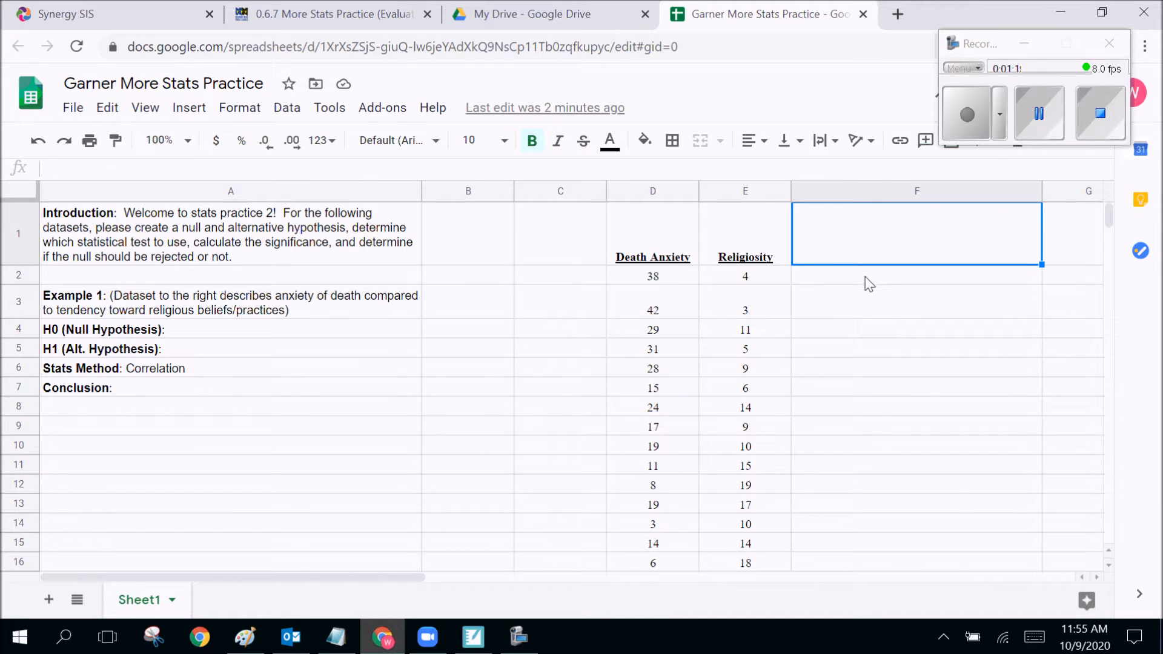
pyautogui.write('Peason')
pyautogui.press('BackSpace')
pyautogui.press('BackSpace')
pyautogui.press('BackSpace')
pyautogui.write("rson's R")
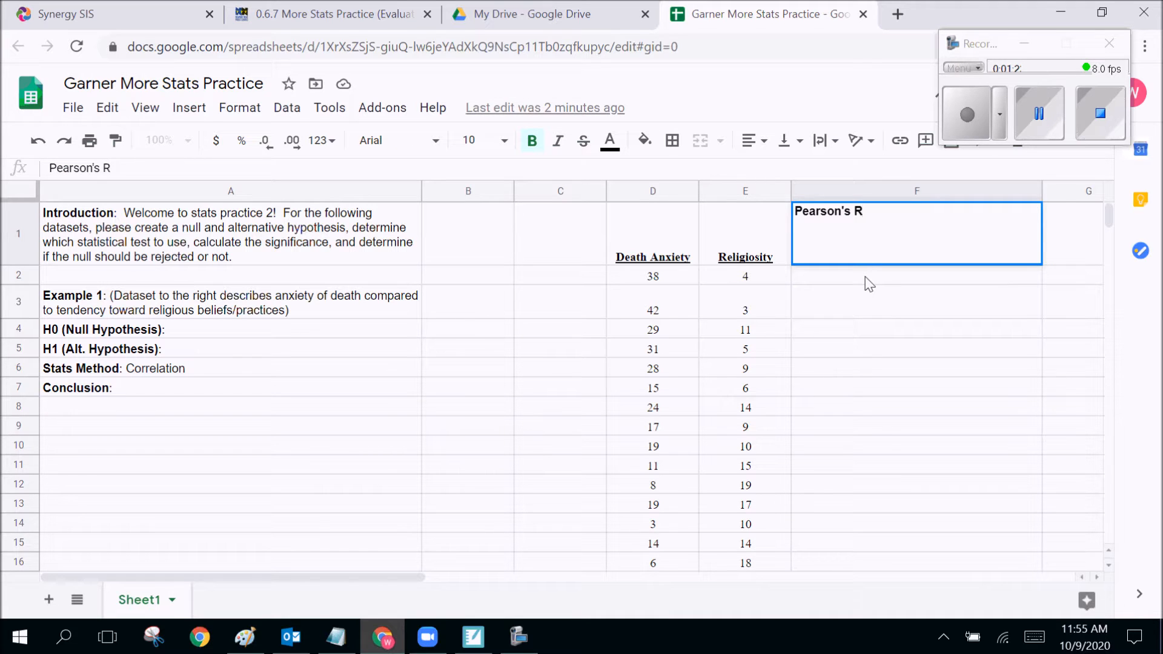
pyautogui.write(' Correlation')
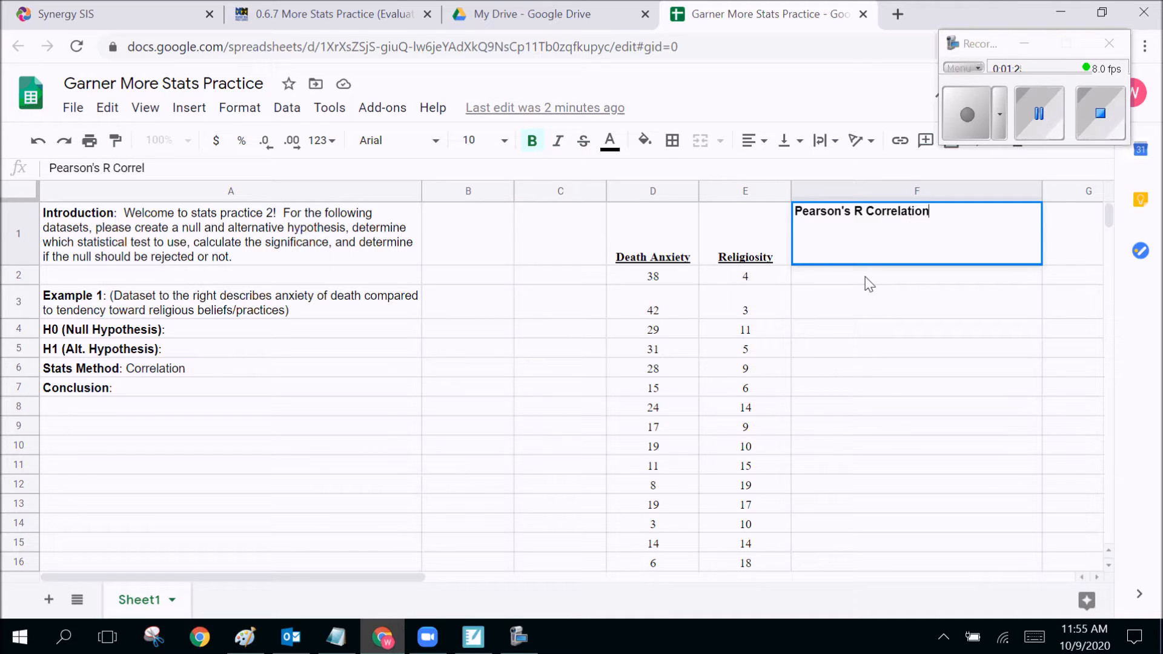
pyautogui.write(' Coefficient')
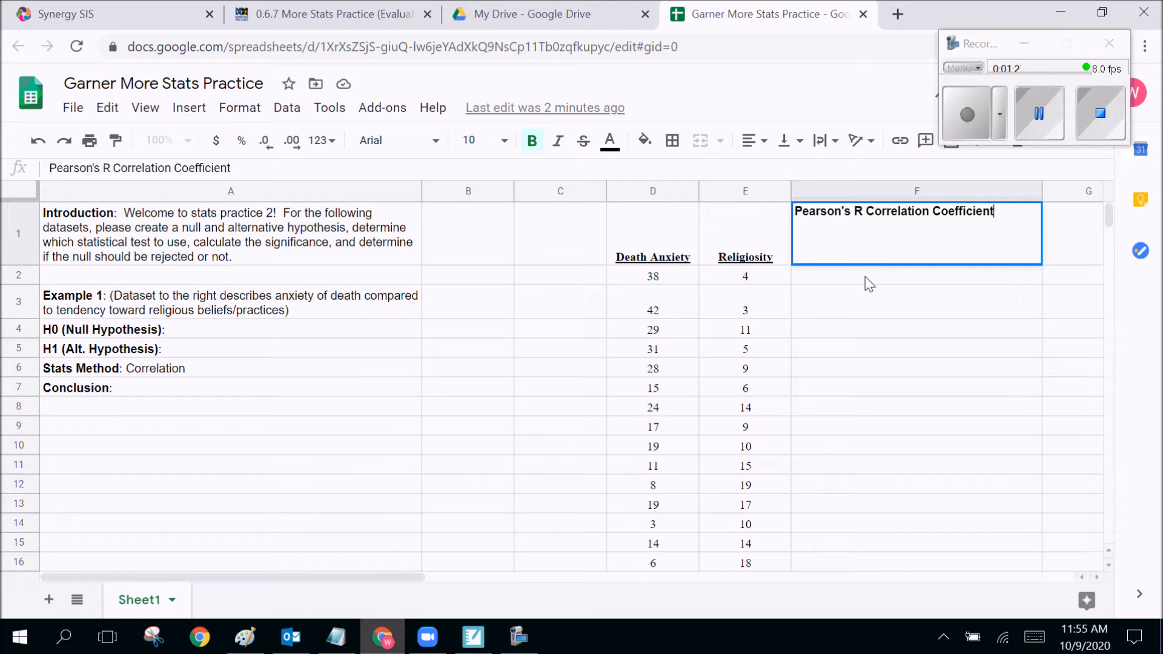
pyautogui.press('Return')
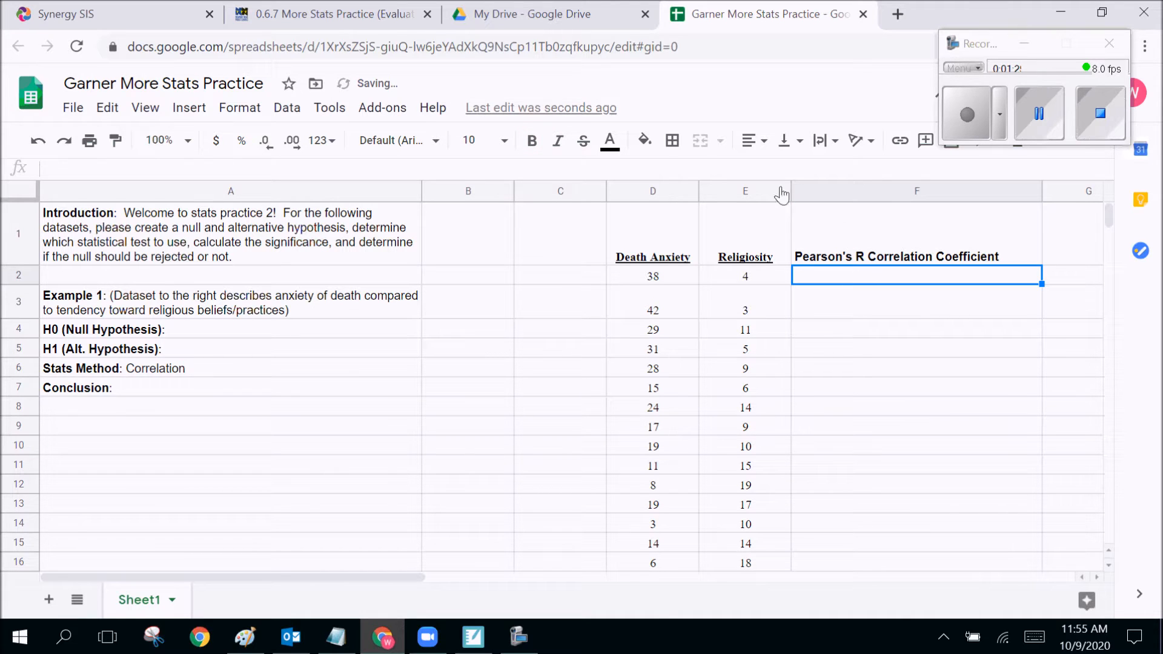
# Step: Place the spreadsheet's browser tab beside the 0.6.7 More Stats Practice assignment and open the assignment's Correlation link
pyautogui.moveTo(735, 9); pyautogui.dragTo(569, 12)
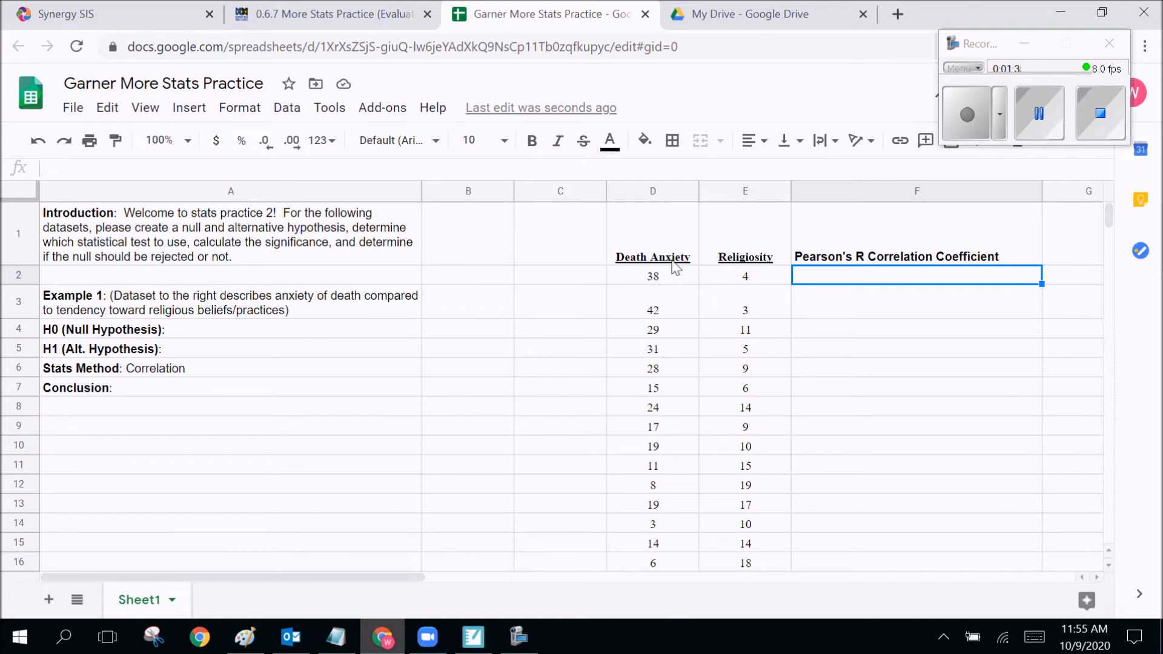
pyautogui.hotkey('ctrl', 'shift', 'Tab')
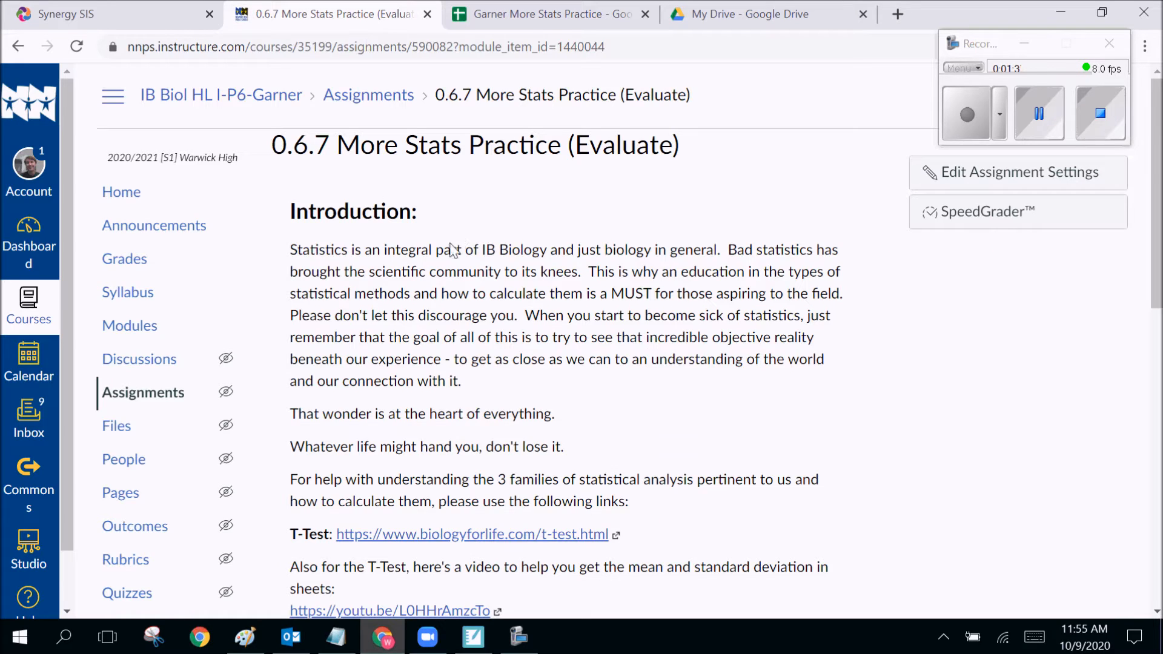
pyautogui.scroll(-5, 461, 248)
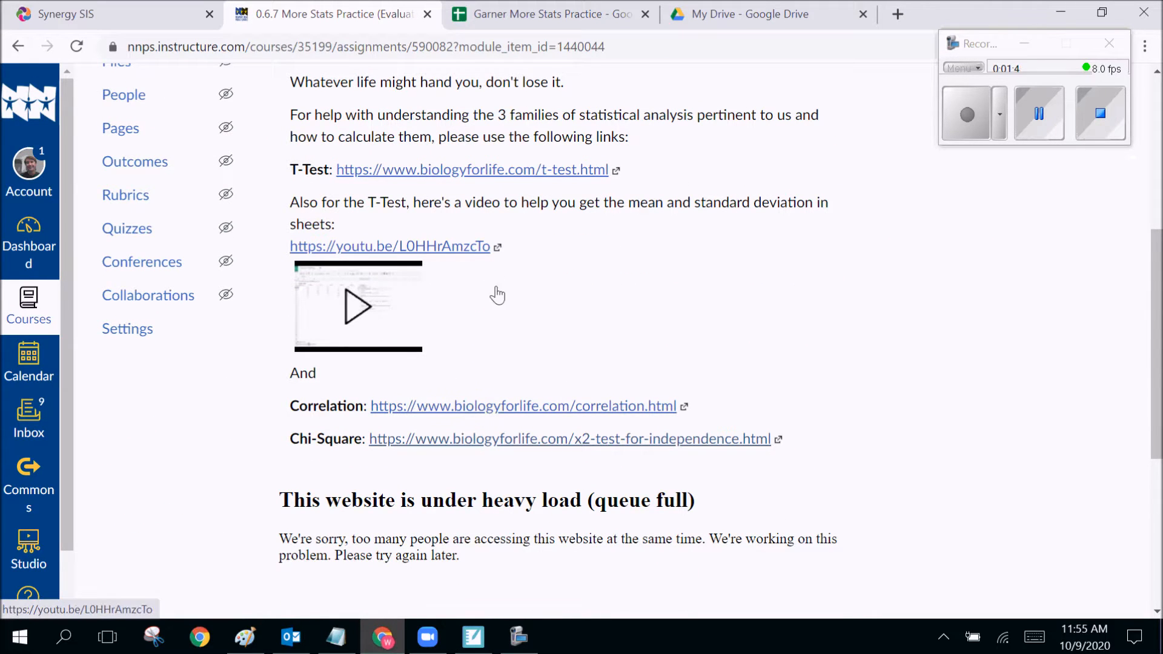
pyautogui.scroll(3, 397, 209)
pyautogui.scroll(-3, 397, 209)
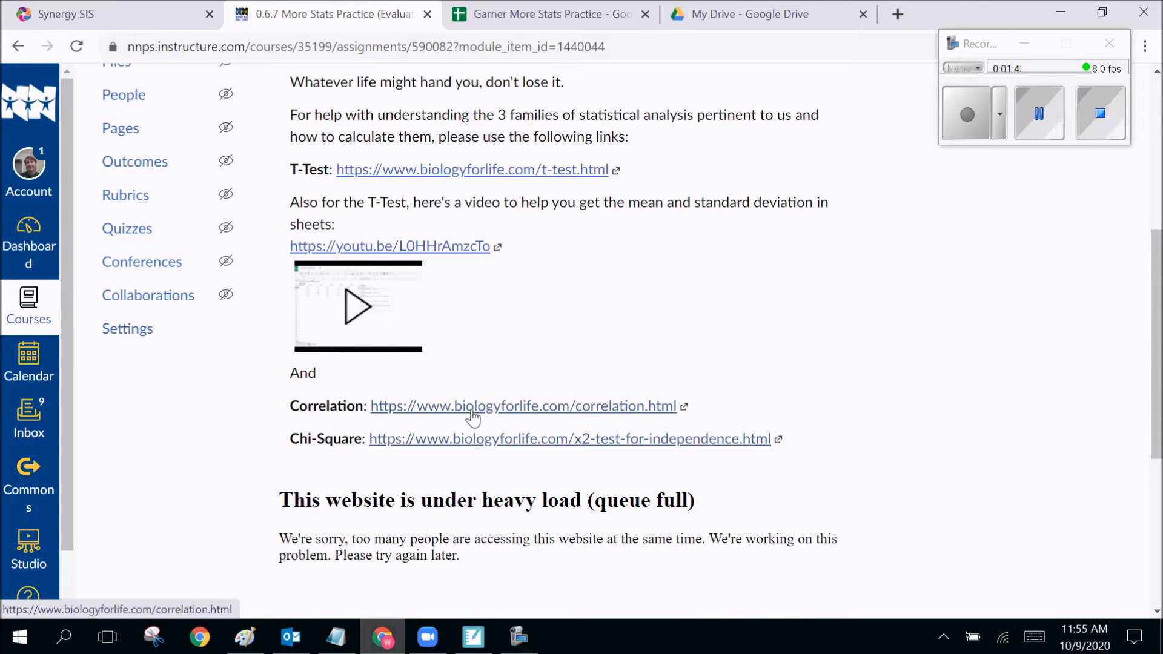
pyautogui.click(470, 409)
# Step: Read the correlation page's scatter plot types and its "Values of r" scale from 1.00 to -1.00
pyautogui.scroll(-5, 630, 376)
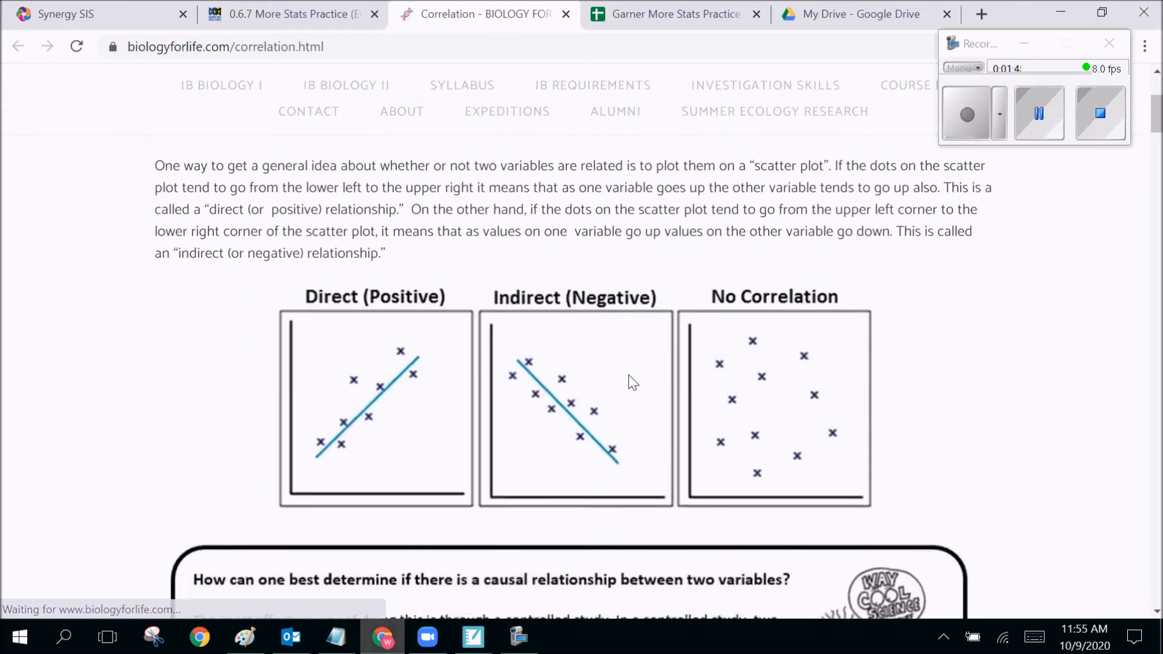
pyautogui.scroll(-10, 771, 311)
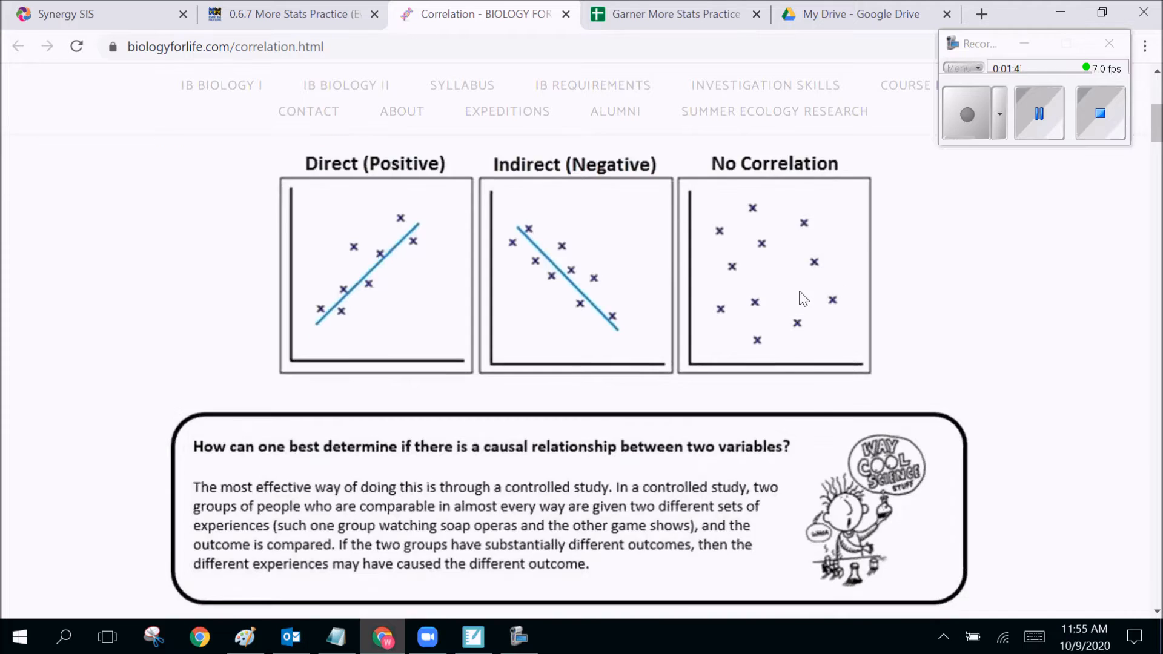
pyautogui.scroll(-20, 812, 312)
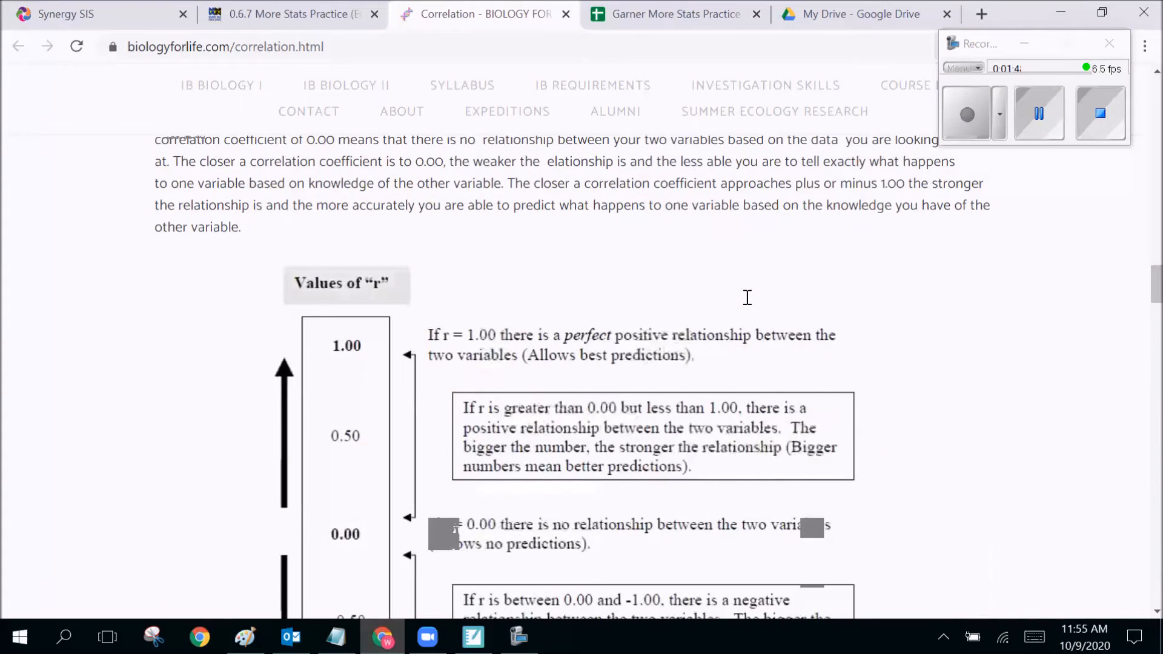
pyautogui.scroll(3, 466, 303)
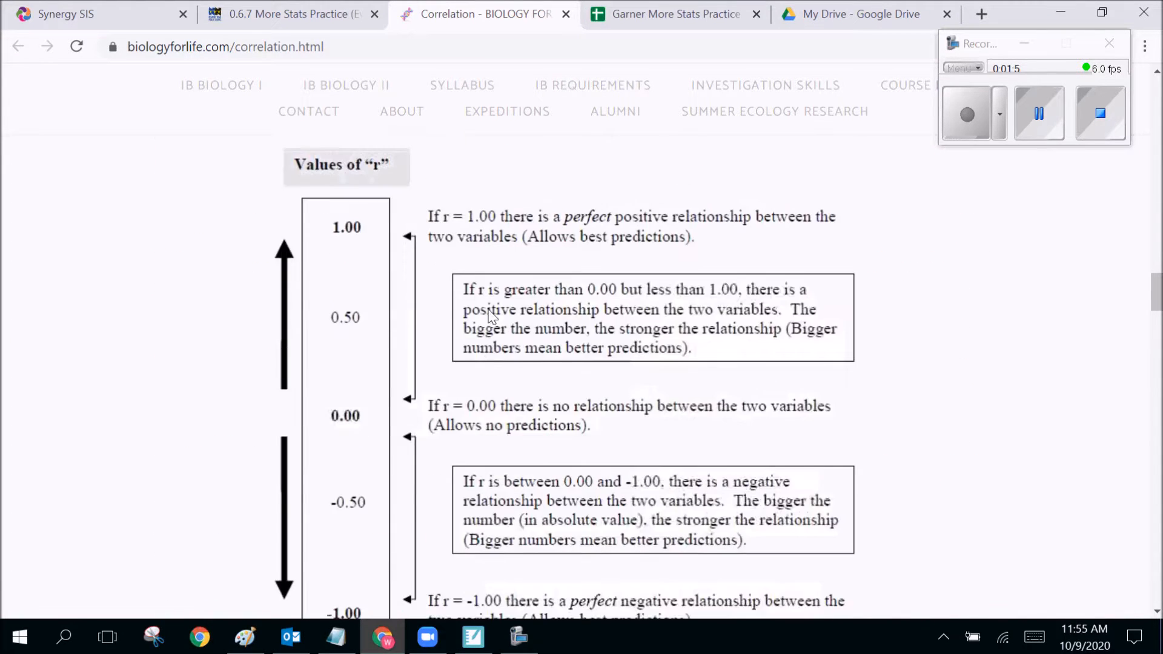
pyautogui.scroll(-3, 462, 361)
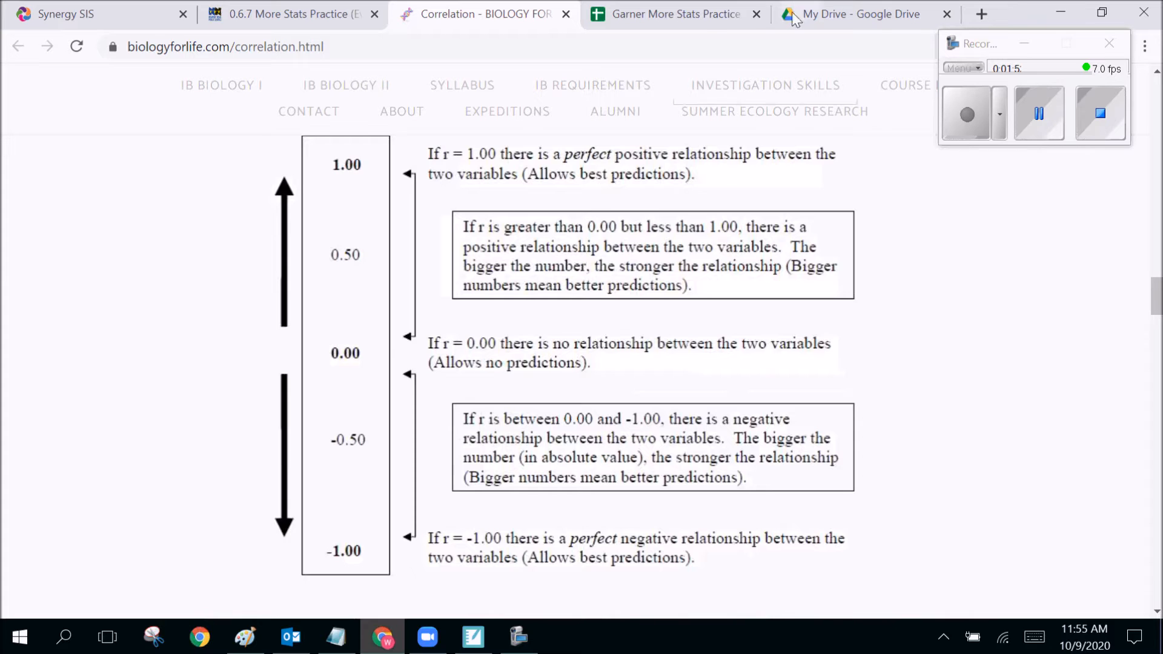
# Step: Back in the Garner More Stats Practice spreadsheet, calculate the correlation in F2 with =CORREL(E2:E16,D2:D16)
pyautogui.click(706, 16)
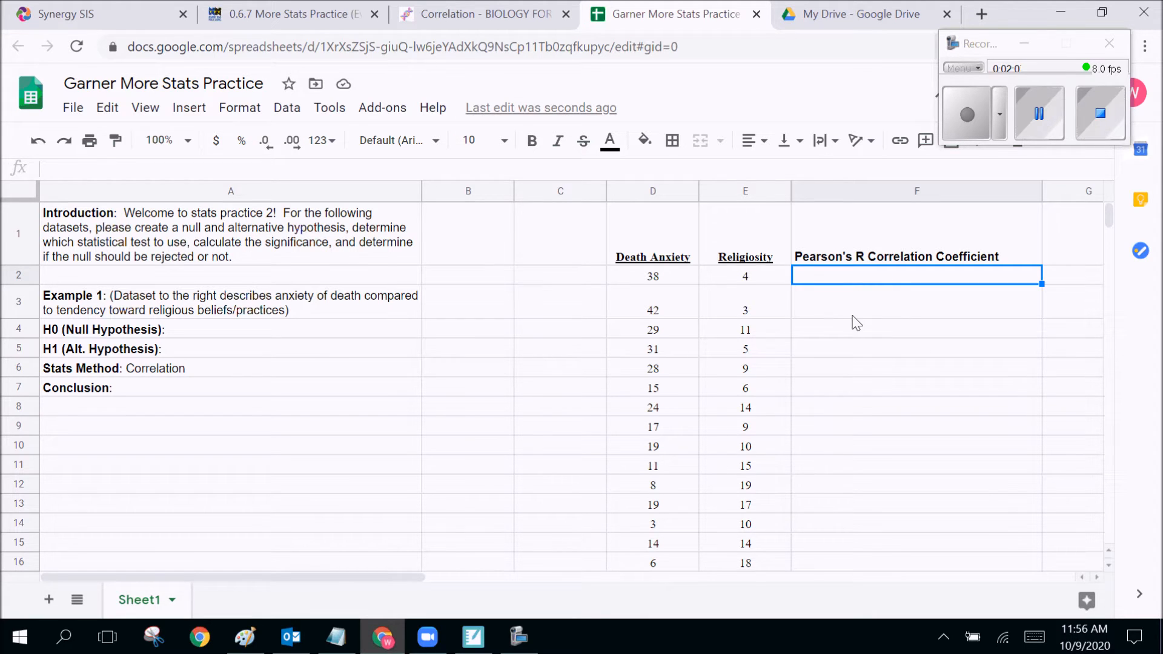
pyautogui.write('=CORREL')
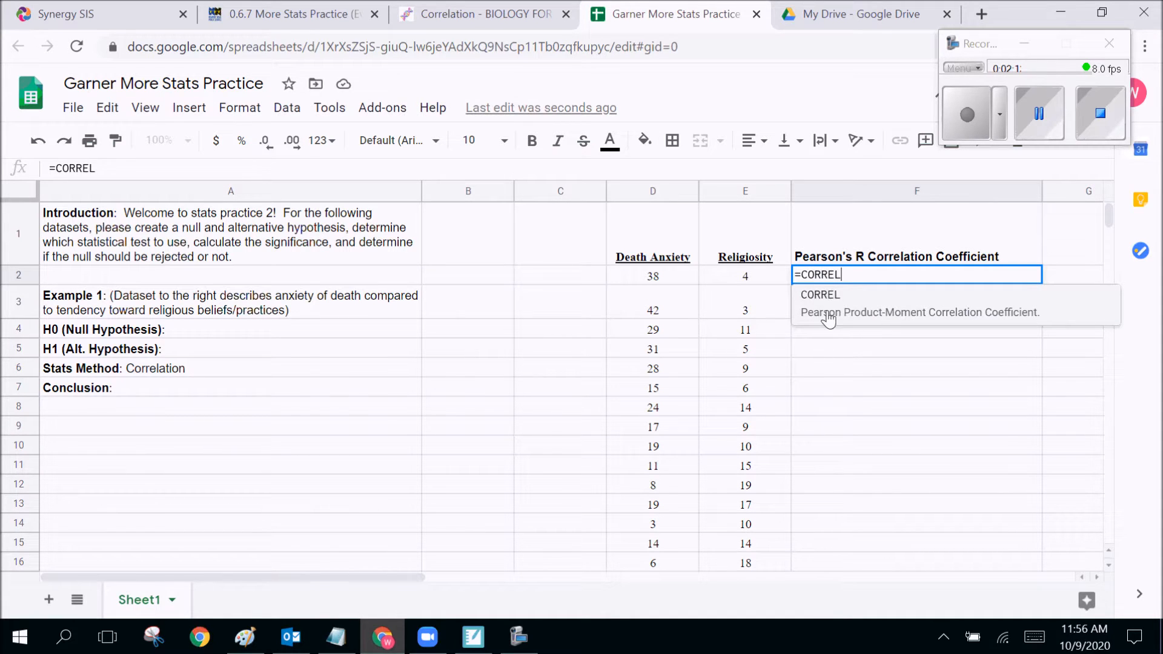
pyautogui.click(870, 315)
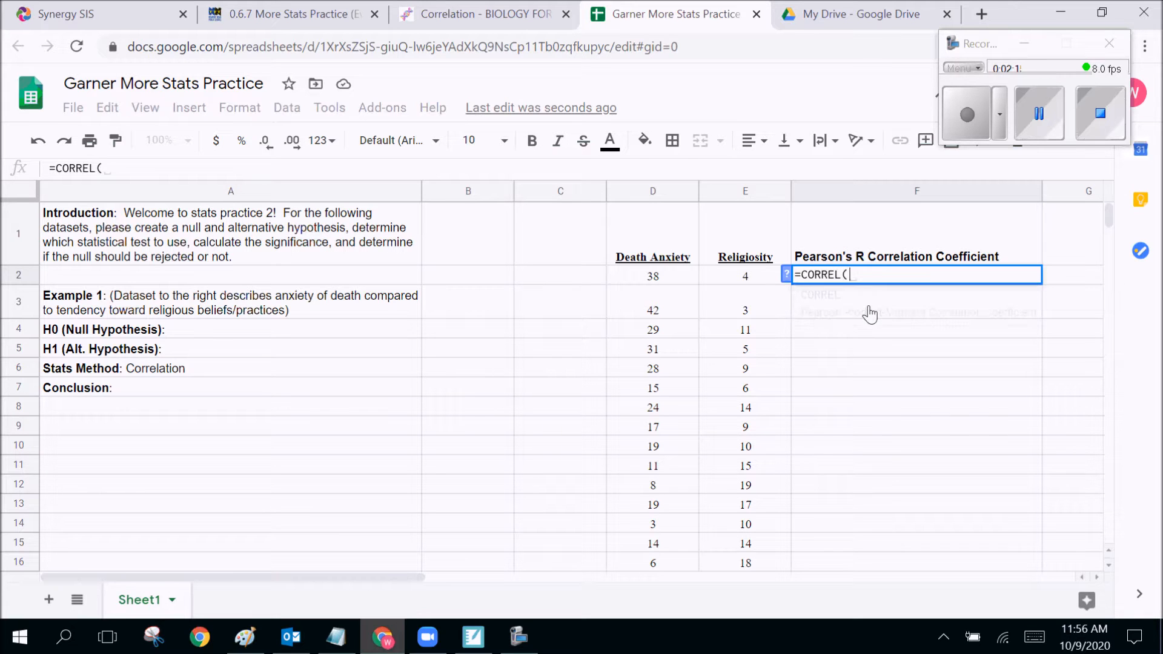
pyautogui.click(785, 276)
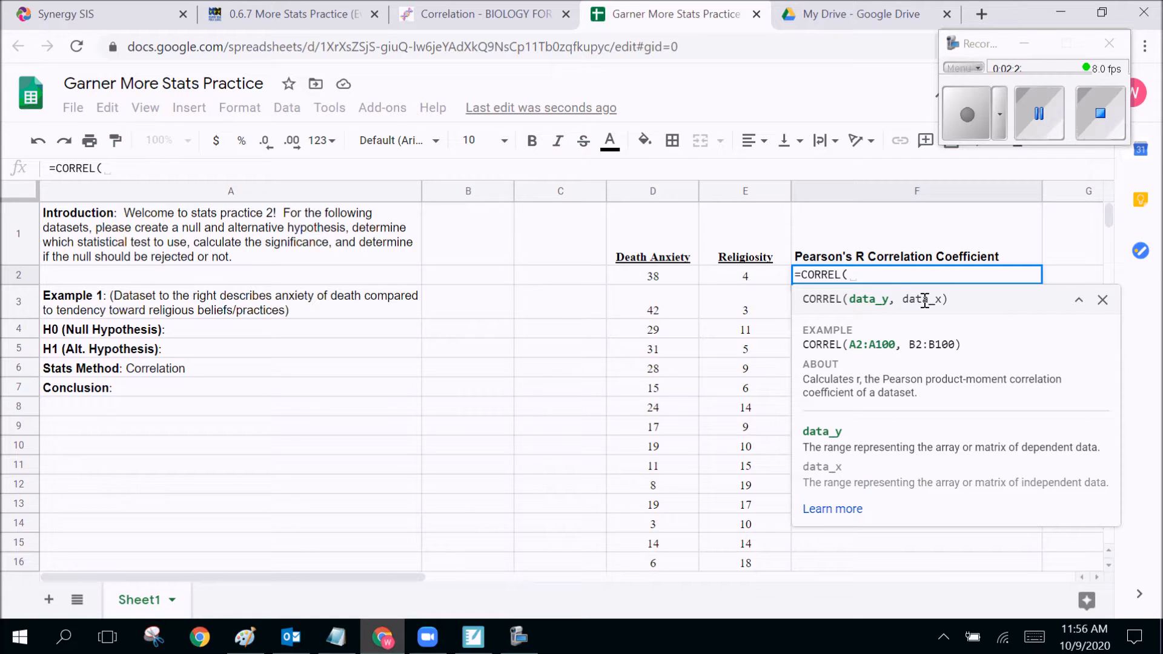
pyautogui.moveTo(750, 276); pyautogui.dragTo(761, 564)
pyautogui.write(',')
pyautogui.moveTo(660, 280); pyautogui.dragTo(643, 563)
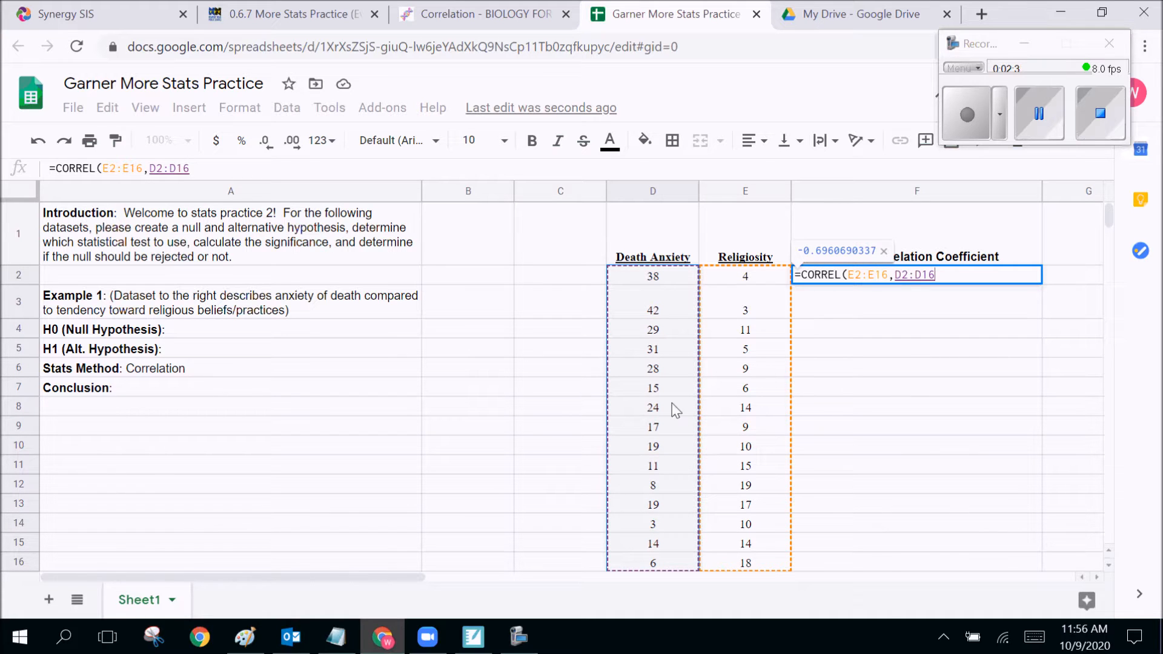
pyautogui.write(')')
pyautogui.press('Return')
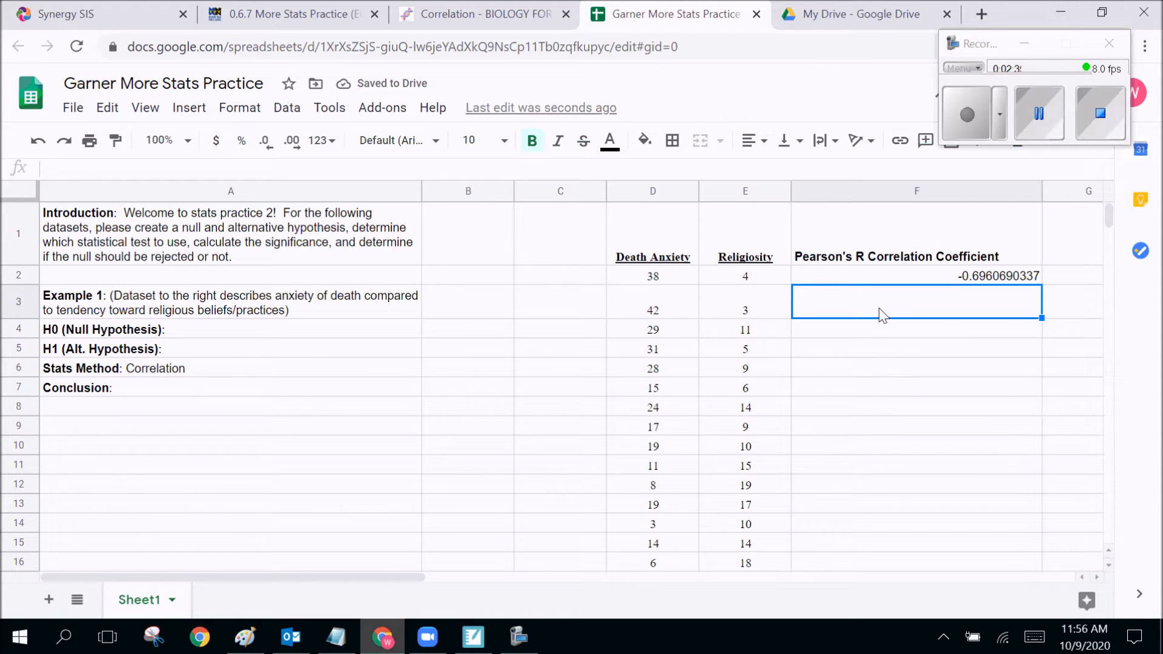
# Step: Label cell F3 as R^2 and calculate the squared correlation in F4 with =F2^2
pyautogui.write('R^@')
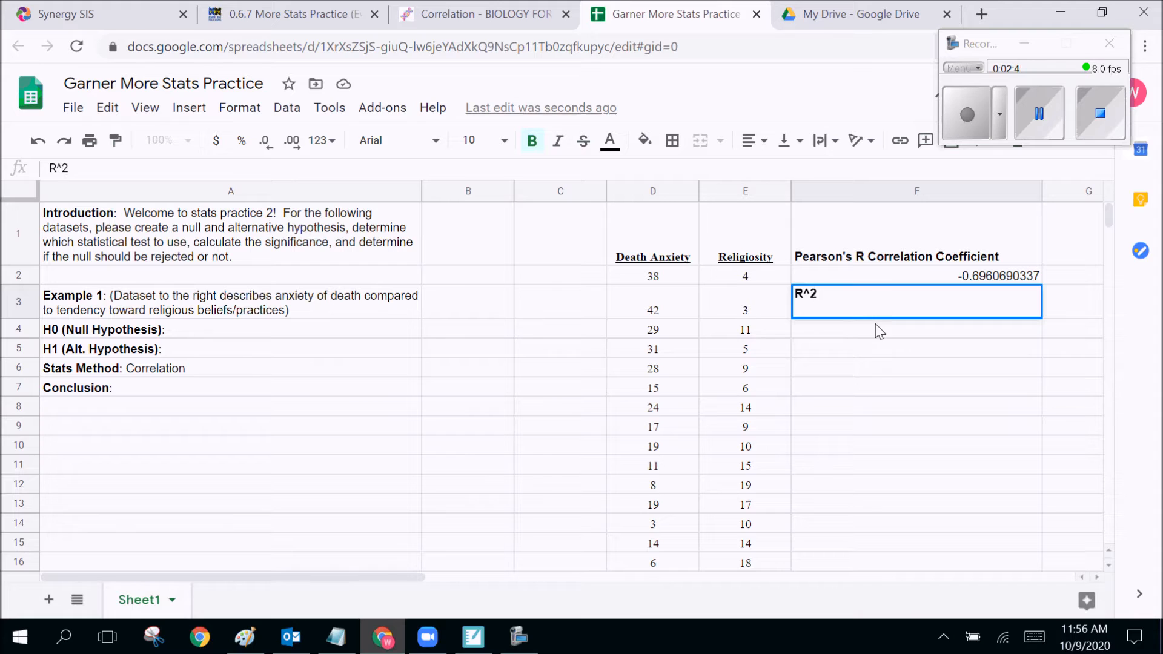
pyautogui.click(878, 330)
pyautogui.write('=')
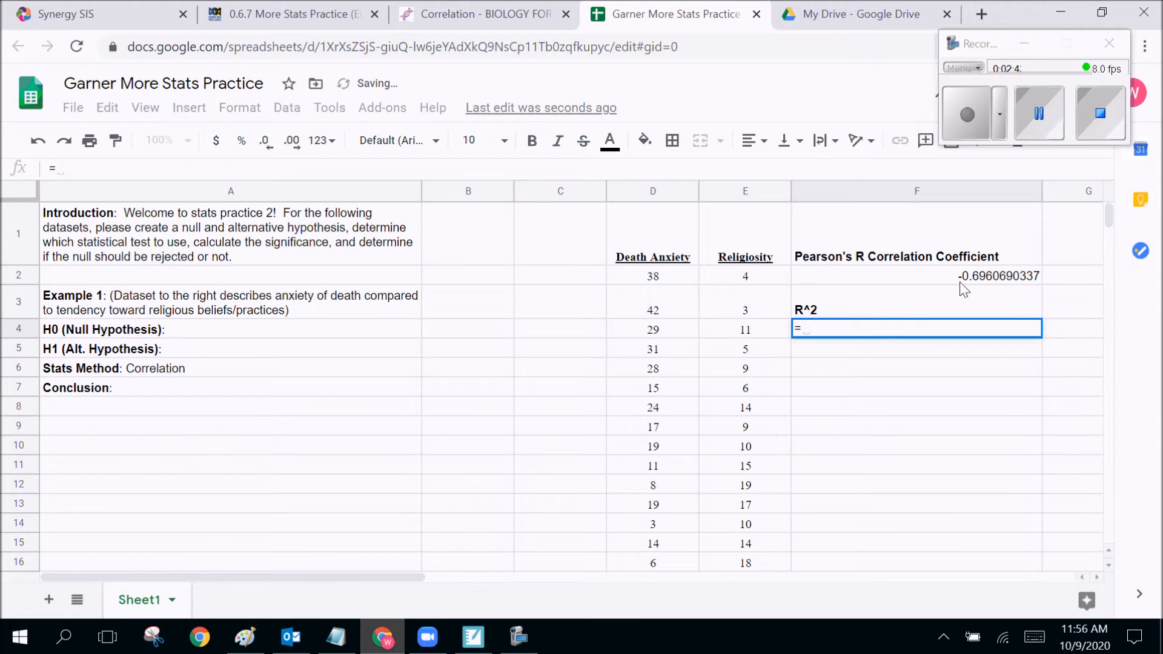
pyautogui.click(974, 289)
pyautogui.write('^')
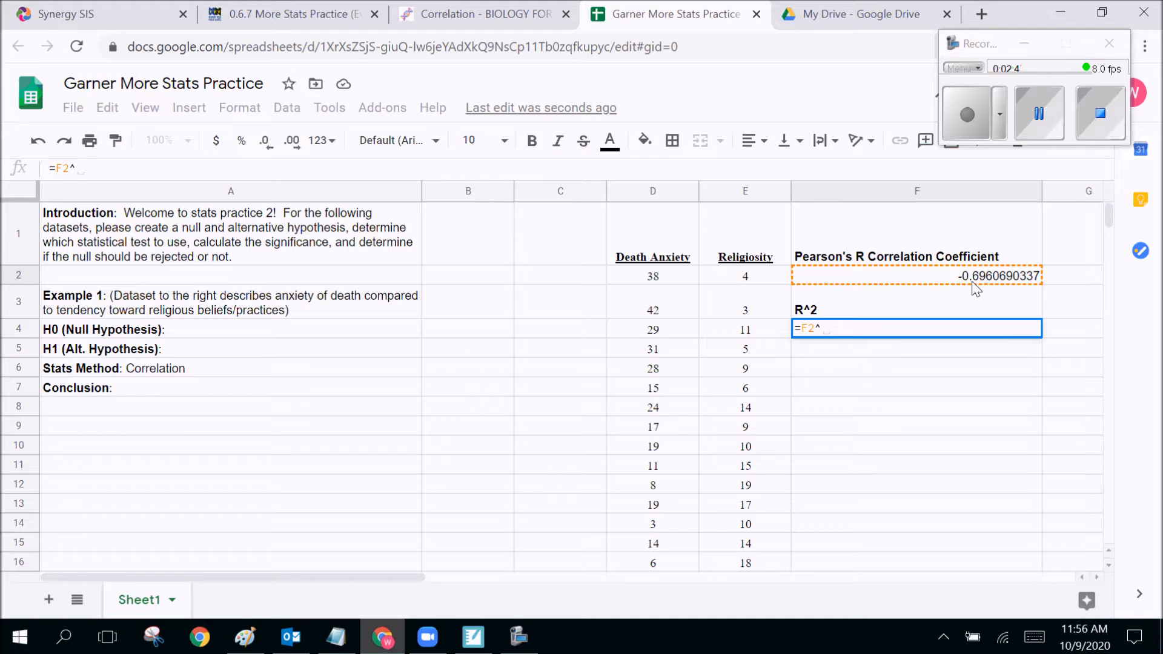
pyautogui.write('2')
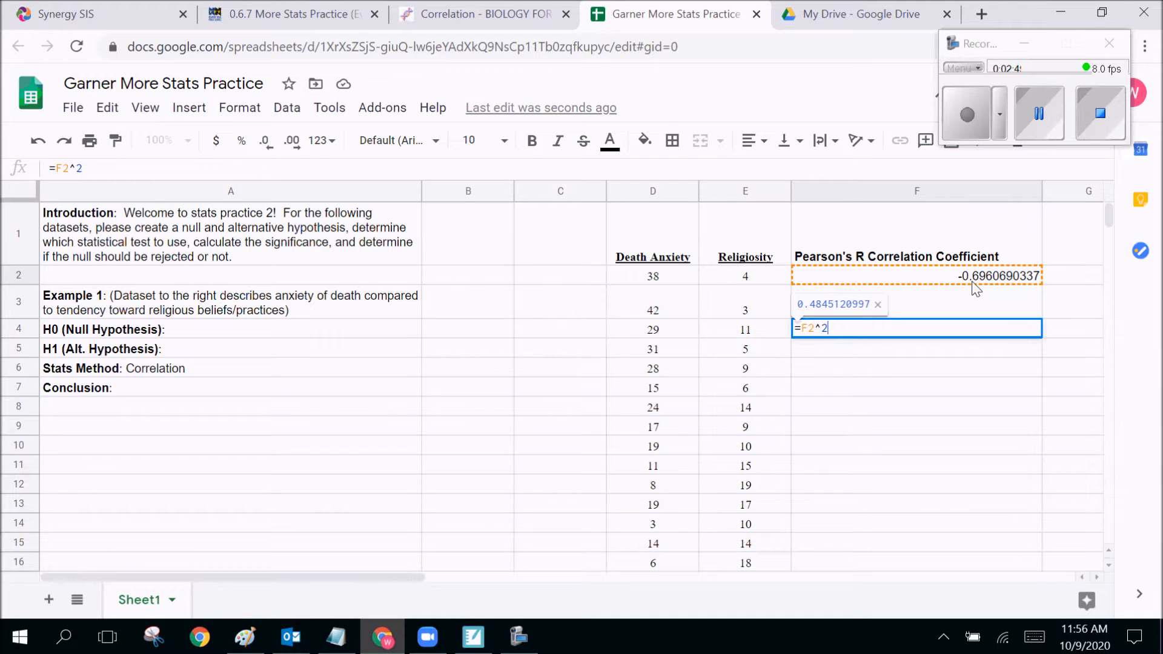
pyautogui.press('Return')
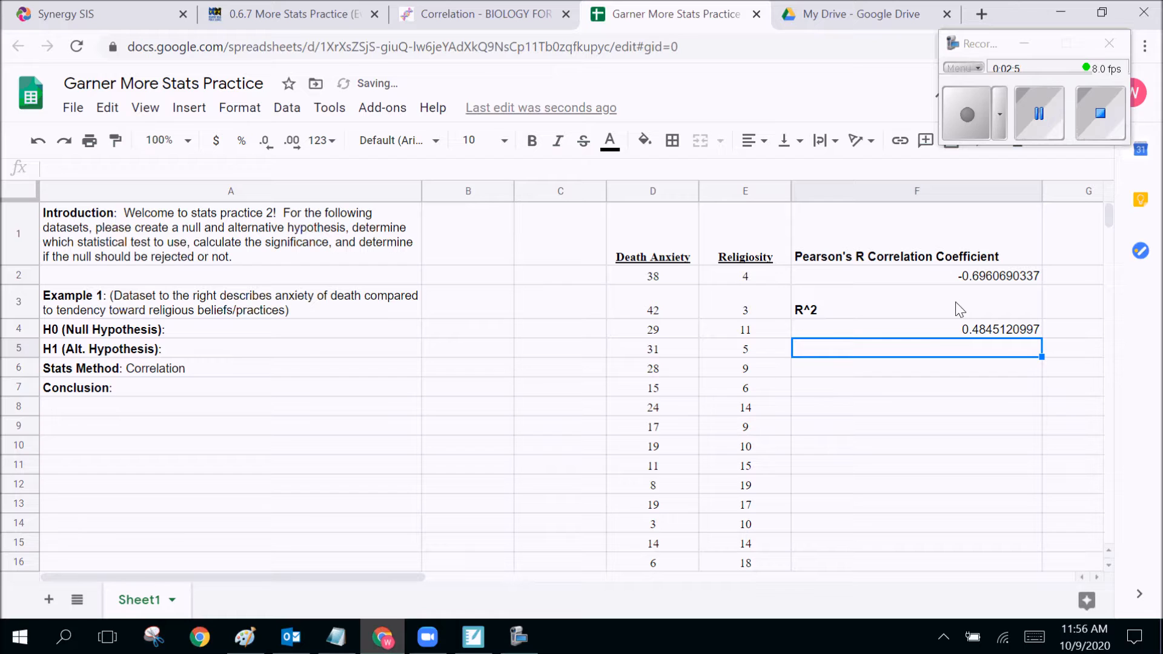
# Step: Review the R^2 formula in F4 together with the Death Anxiety values in D2:D16 and the Religiosity values in column E
pyautogui.click(874, 327)
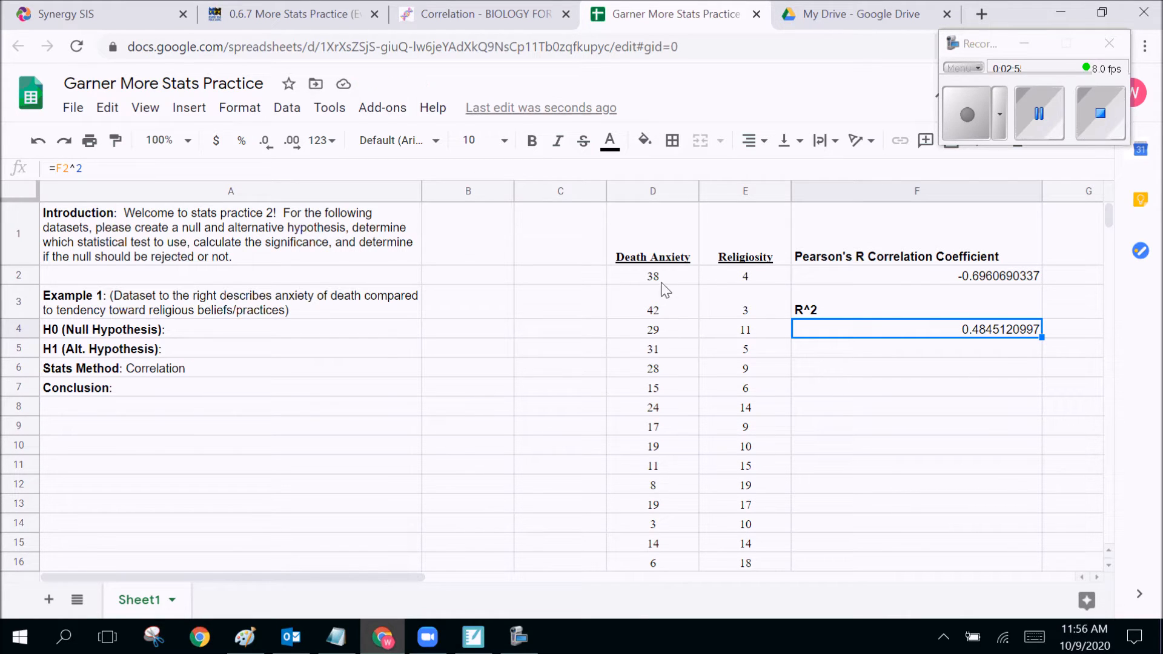
pyautogui.moveTo(660, 277); pyautogui.dragTo(646, 571)
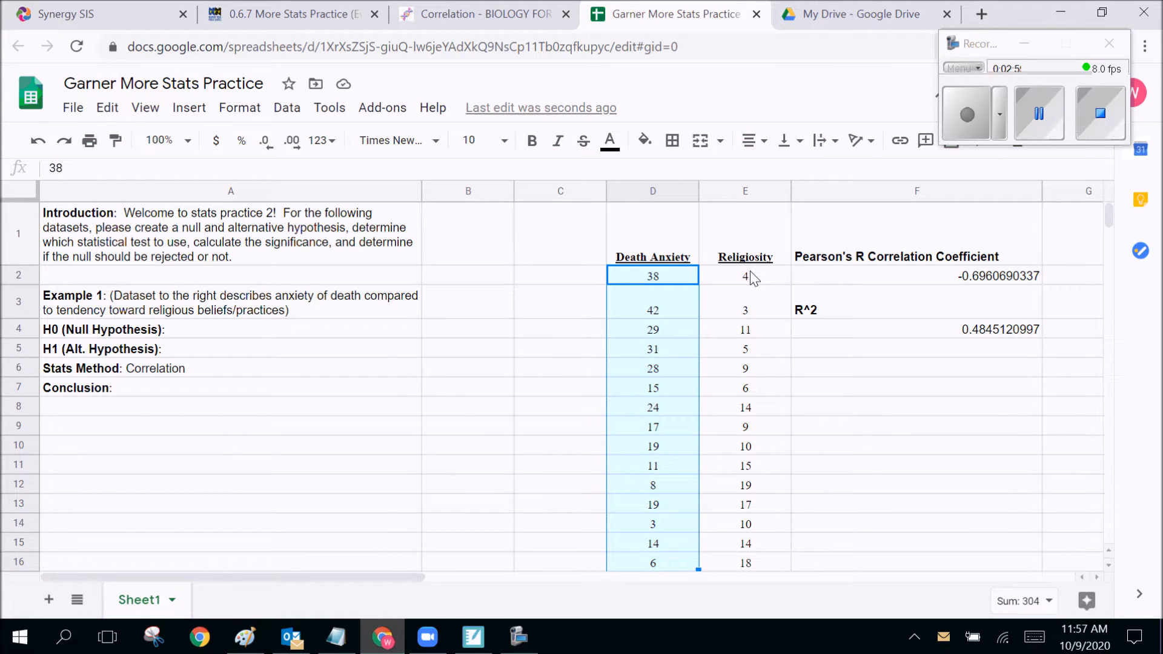
pyautogui.moveTo(750, 276); pyautogui.dragTo(743, 562)
pyautogui.click(895, 356)
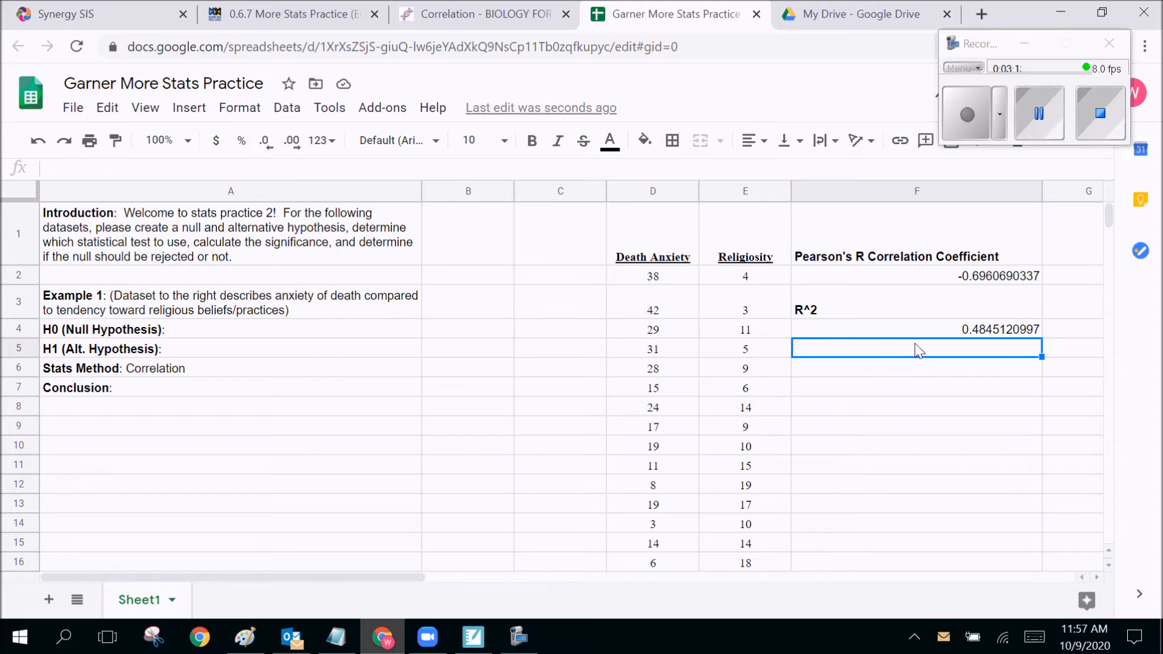
# Step: Extend the label in F3 to "R^2 0 to 1 (0 being x is not indicative of change in y, and the 1 meaning that it is)"
pyautogui.doubleClick(887, 312)
pyautogui.write('0 to w')
pyautogui.press('BackSpace')
pyautogui.write('1')
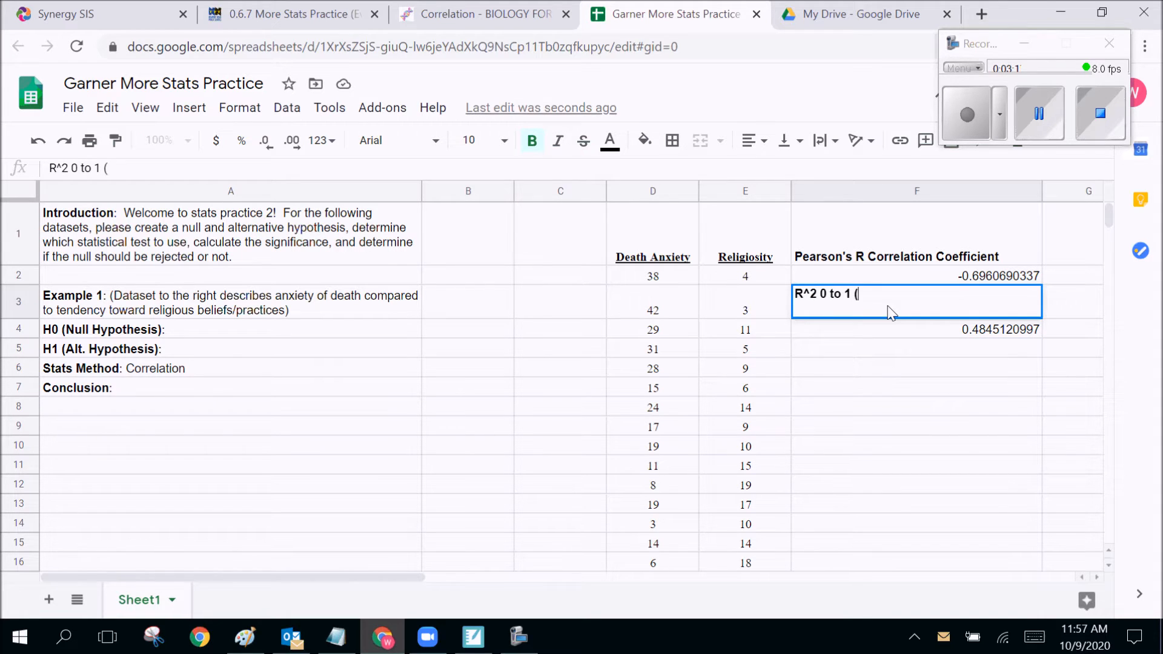
pyautogui.write(' (0 being no')
pyautogui.write('not in')
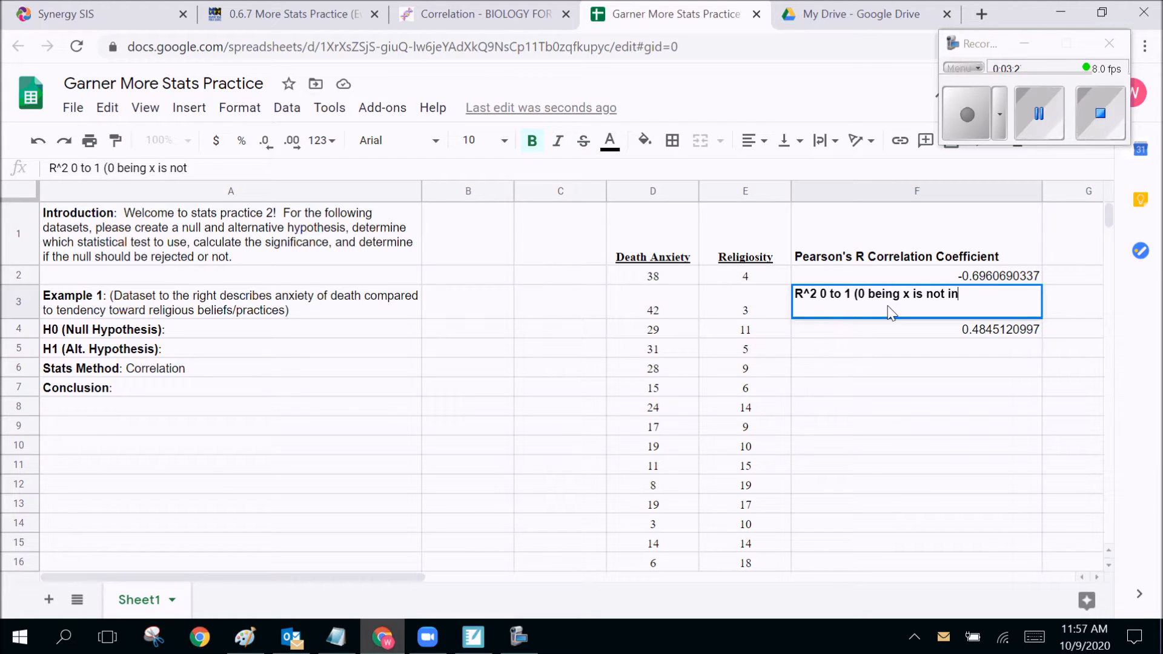
pyautogui.write('dicative of change in y,')
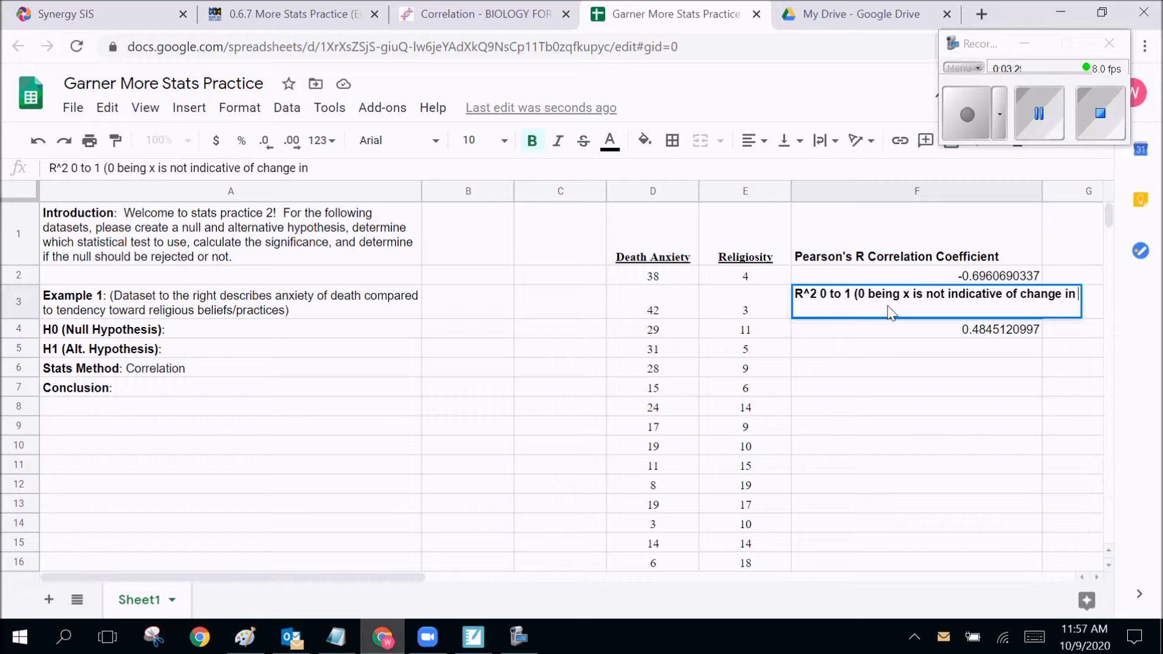
pyautogui.write('1 meaning that it is')
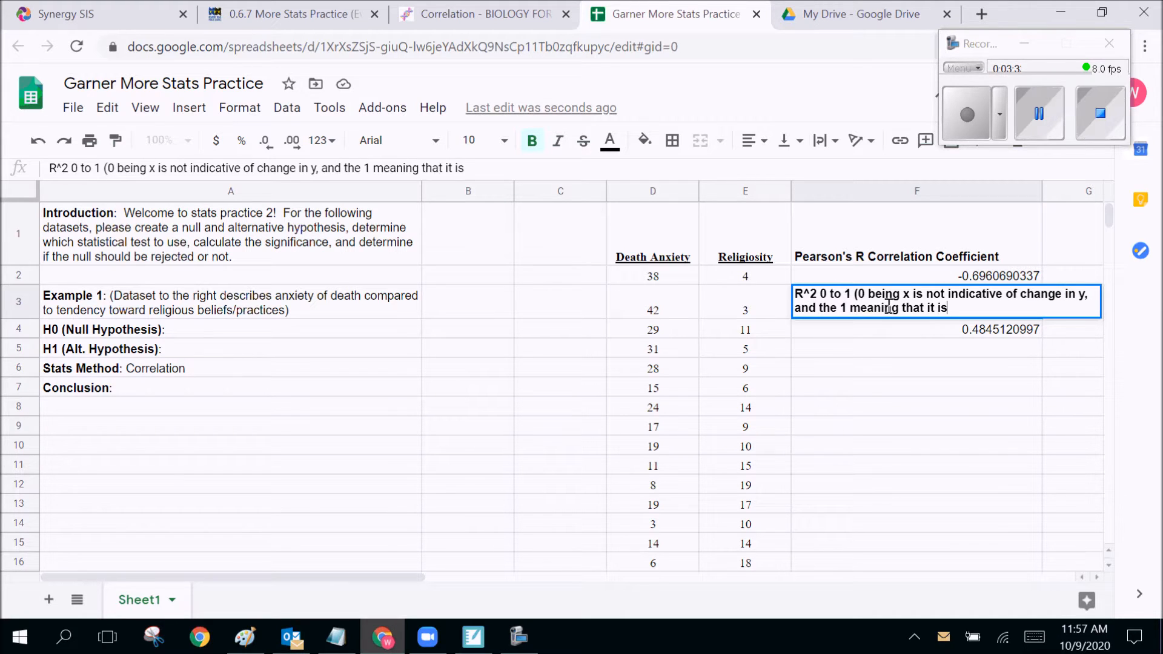
pyautogui.click(906, 354)
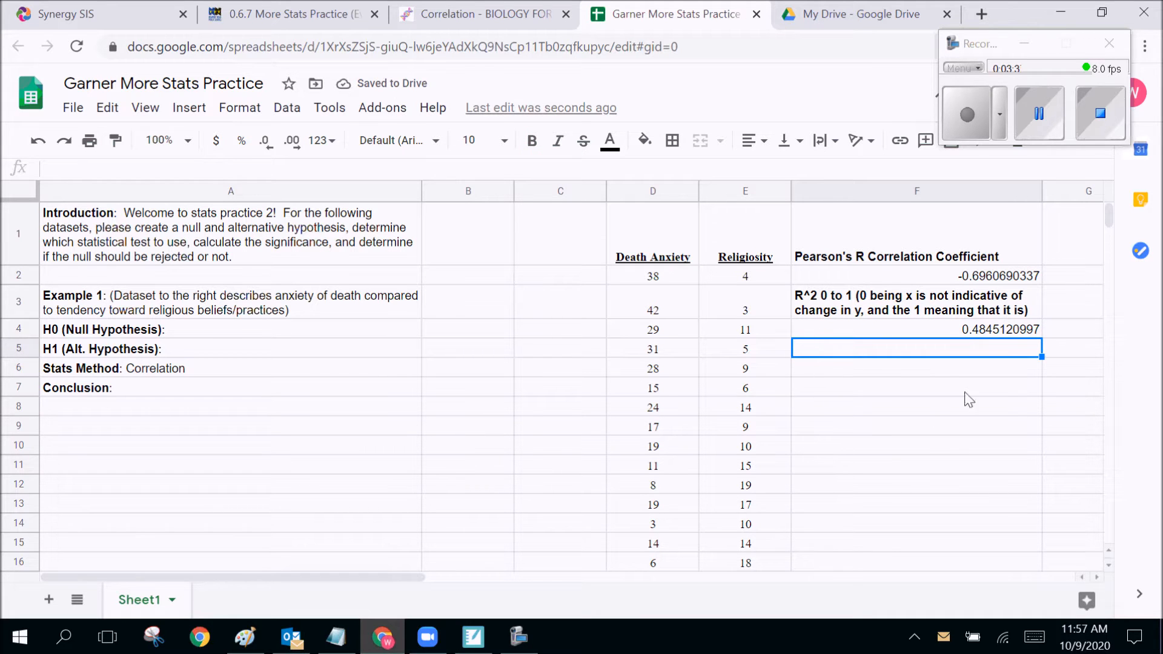
# Step: Compare the Pearson's R and R^2 results with the r value scale on the biologyforlife.com correlation page
pyautogui.click(855, 312)
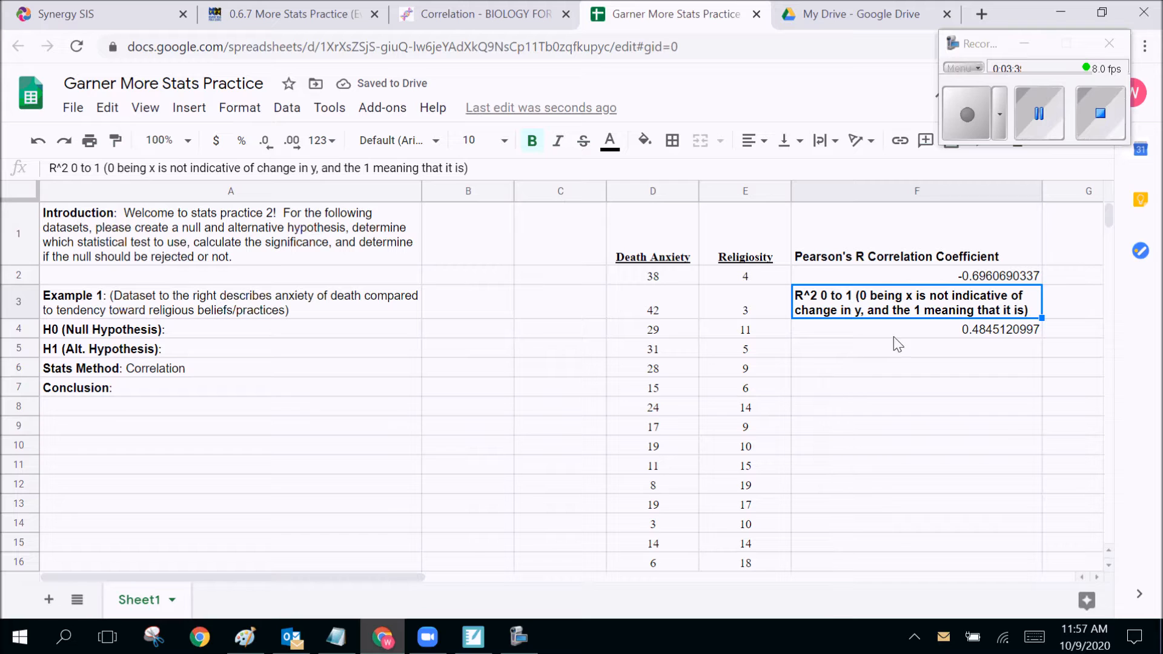
pyautogui.click(912, 332)
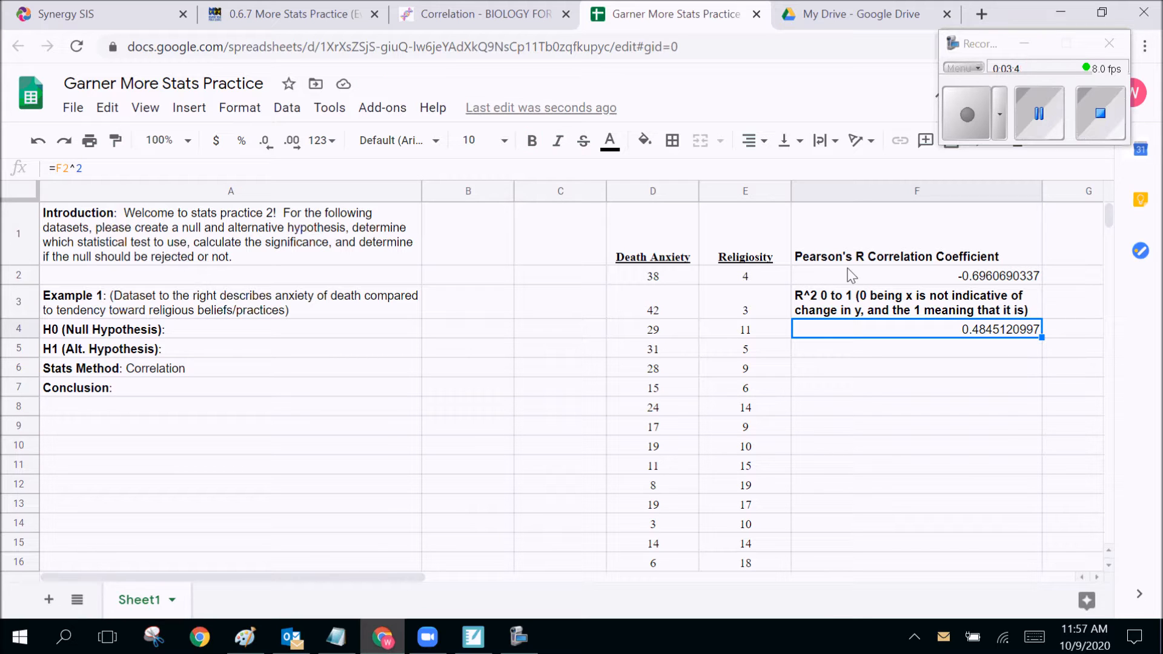
pyautogui.click(854, 309)
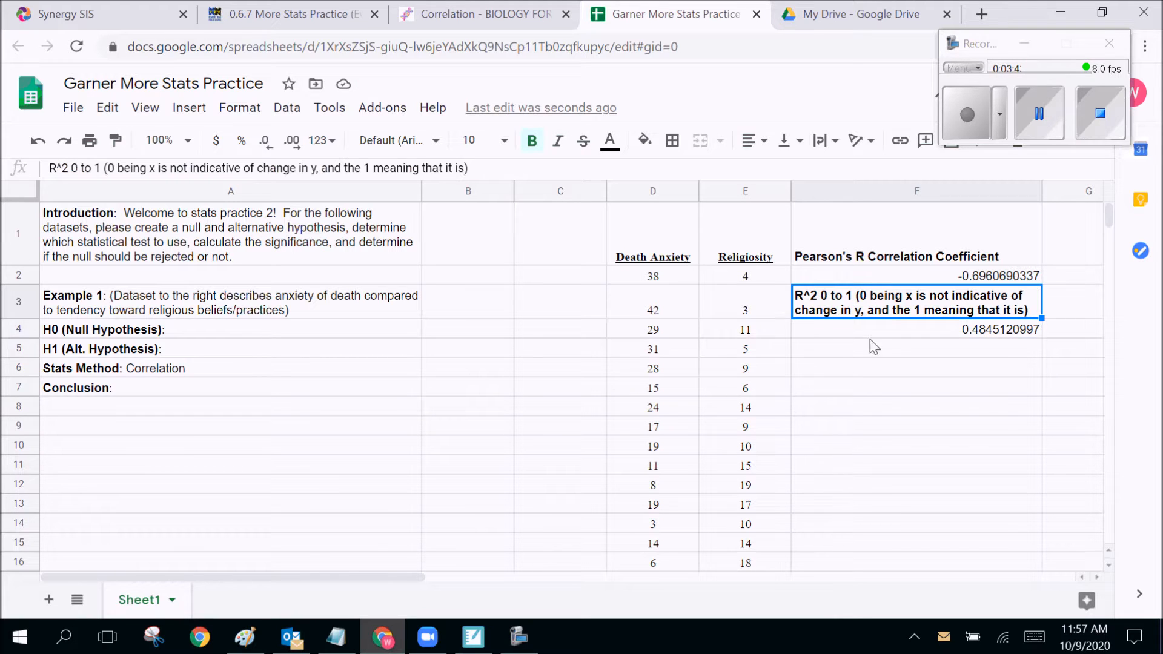
pyautogui.click(914, 272)
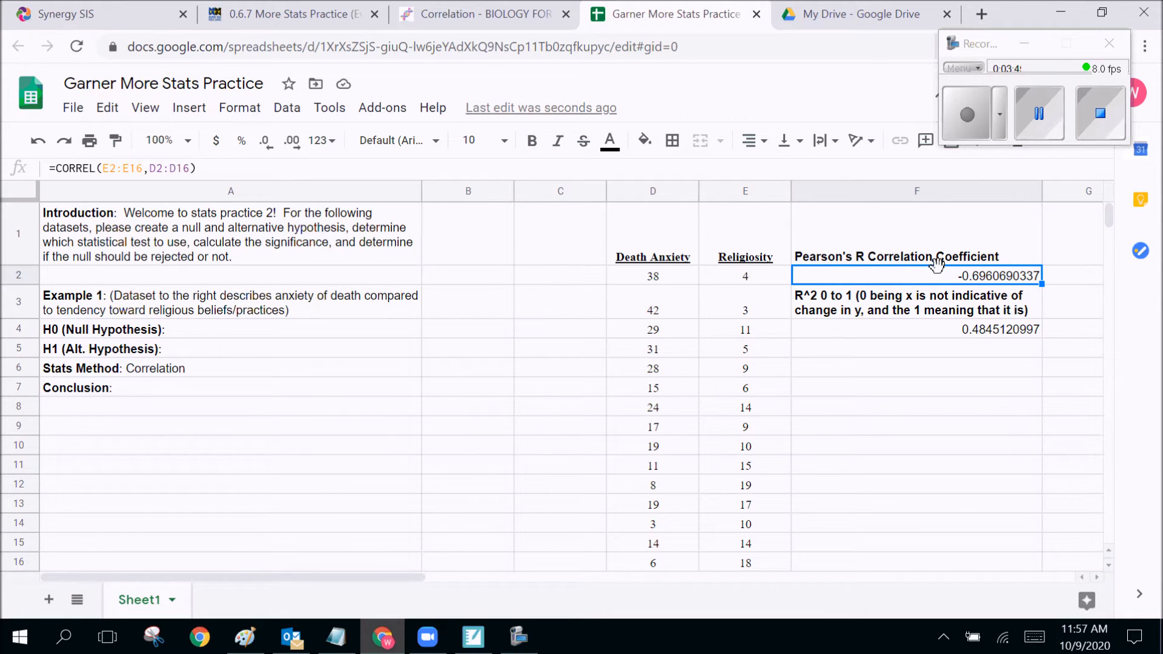
pyautogui.click(466, 14)
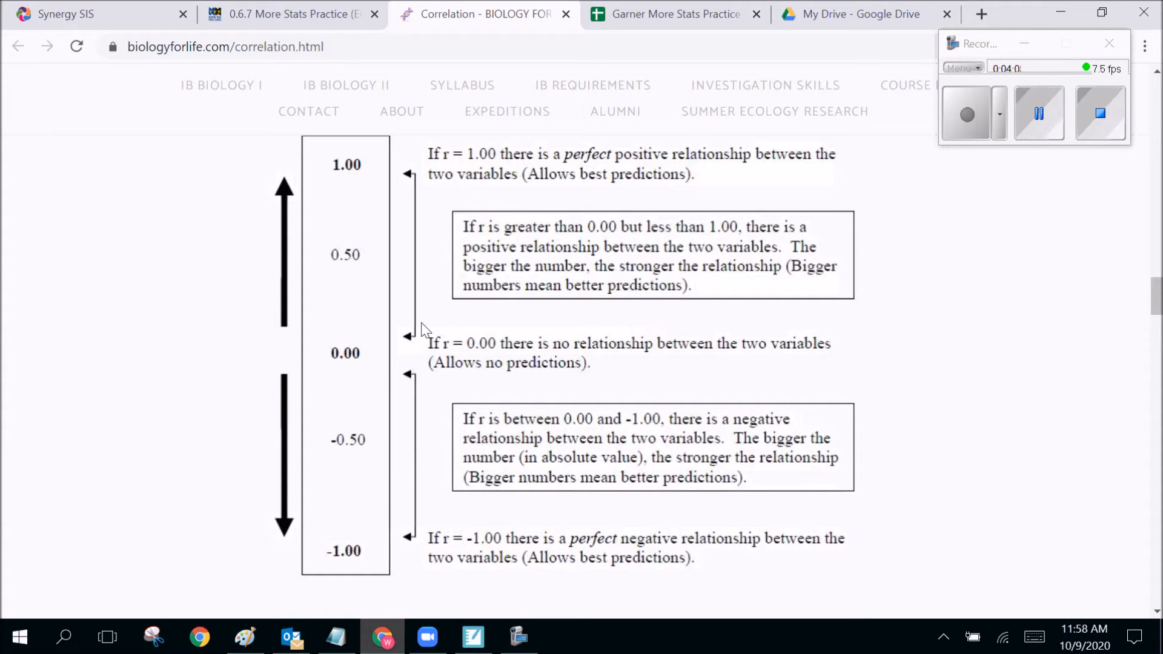
pyautogui.click(666, 14)
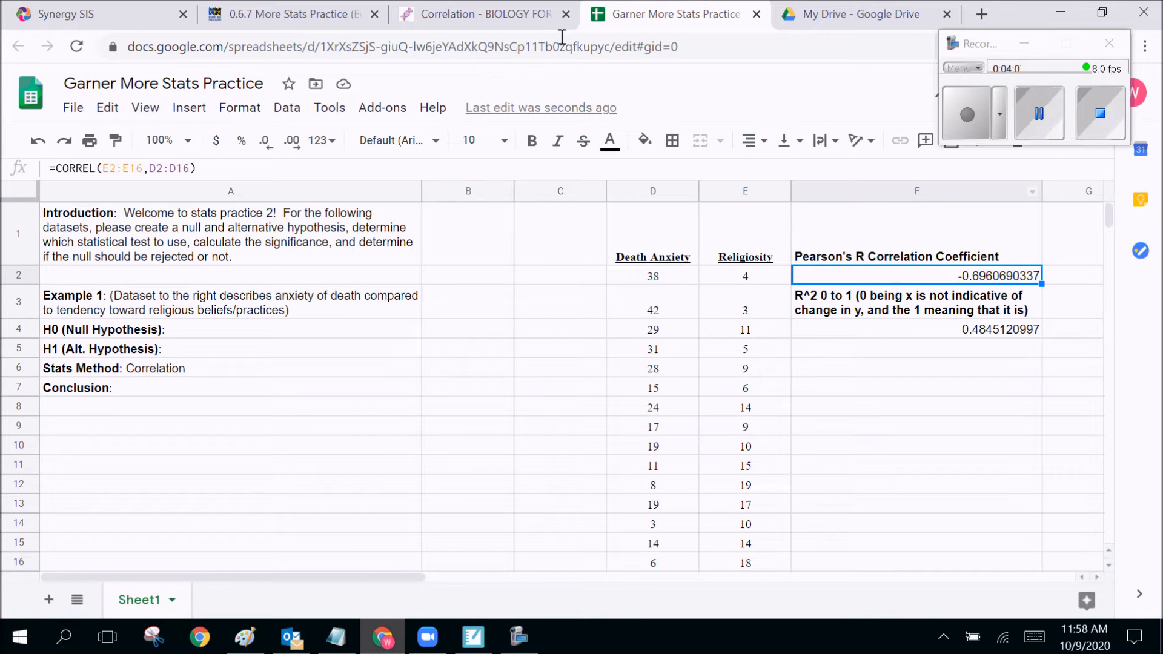
pyautogui.click(532, 14)
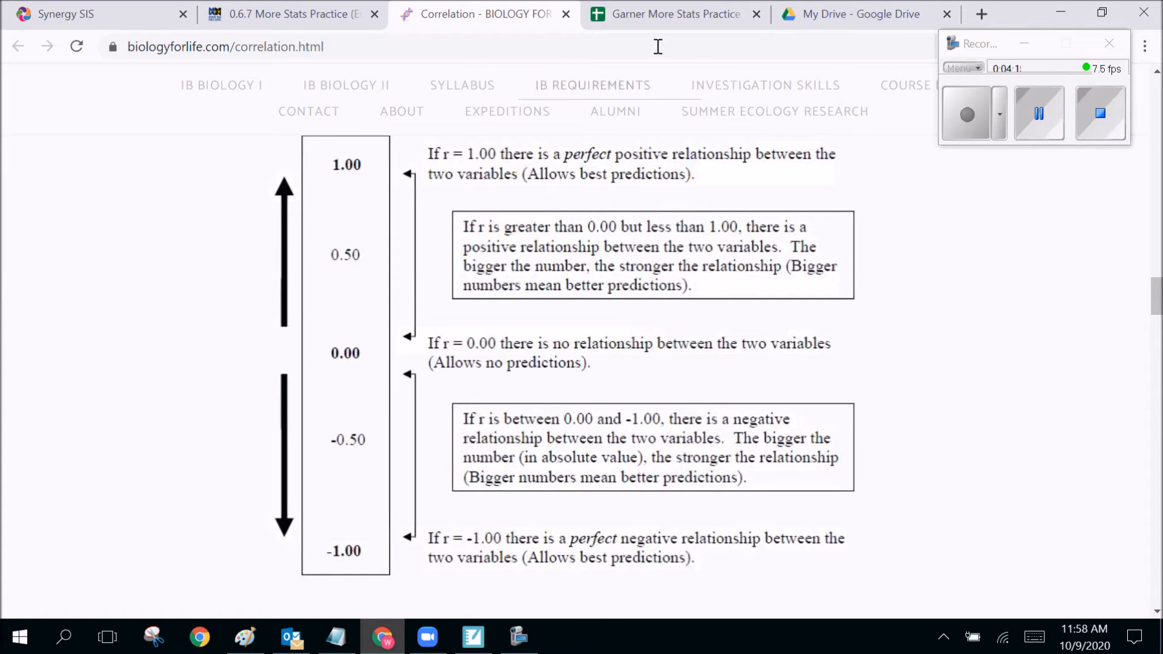
pyautogui.click(660, 15)
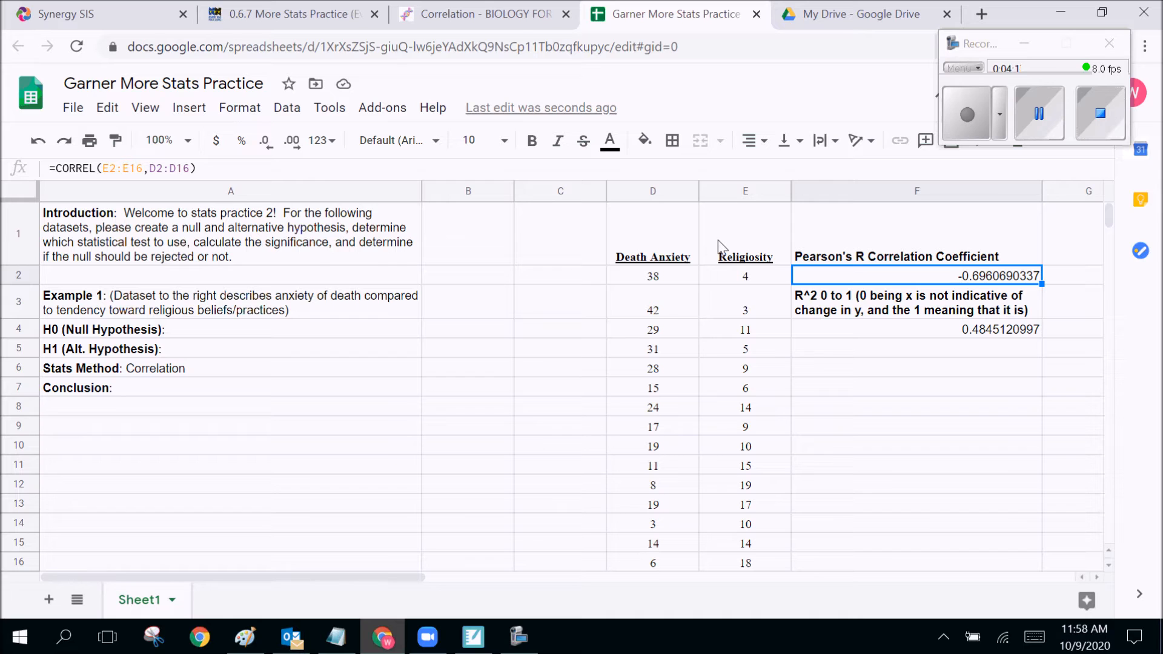
pyautogui.click(515, 16)
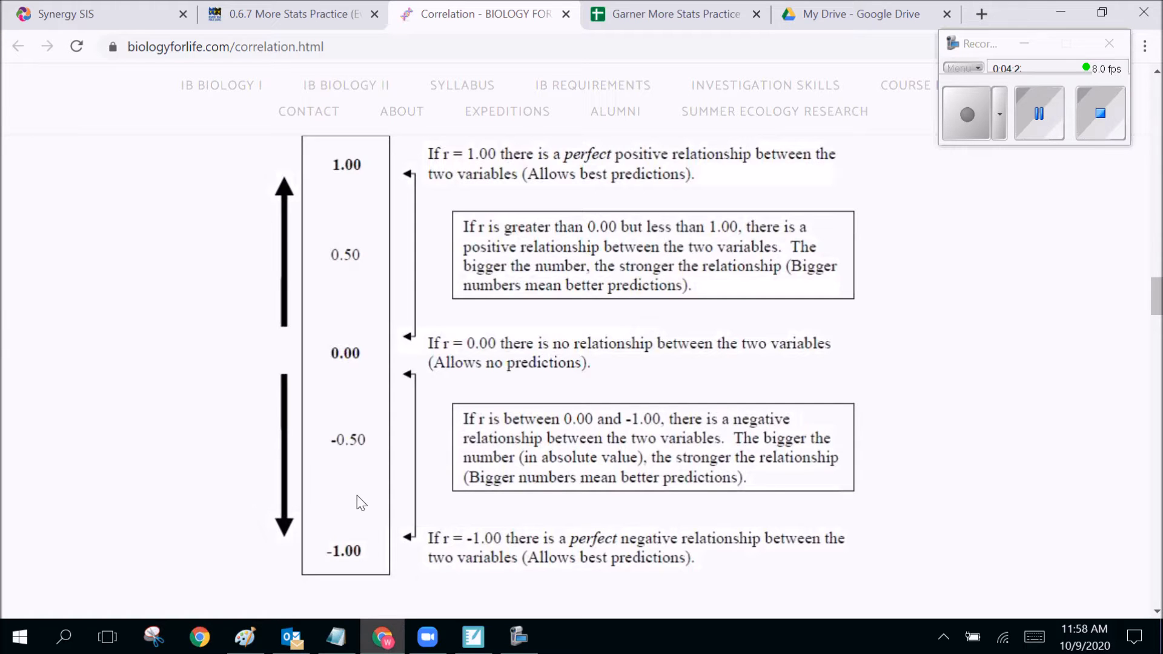
pyautogui.click(675, 13)
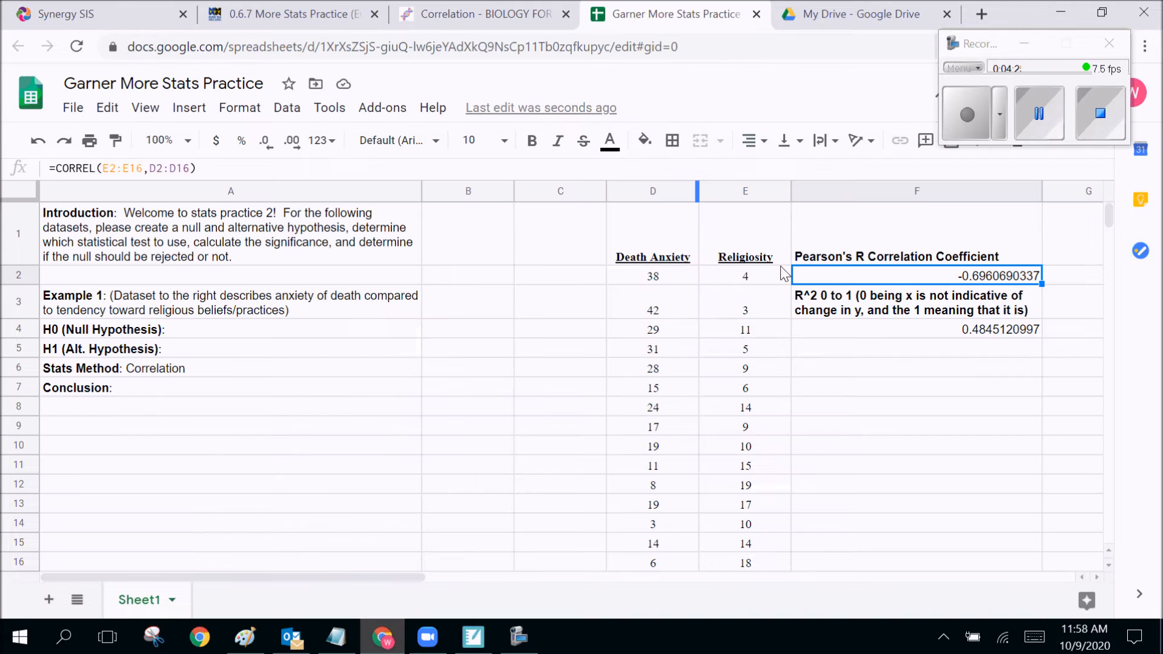
# Step: Complete the Conclusion in A7 with "Moderate negative correlation between death anxiety and religiosity, meaning that as death anxiety increases, religiosity tends to decrease"
pyautogui.doubleClick(214, 387)
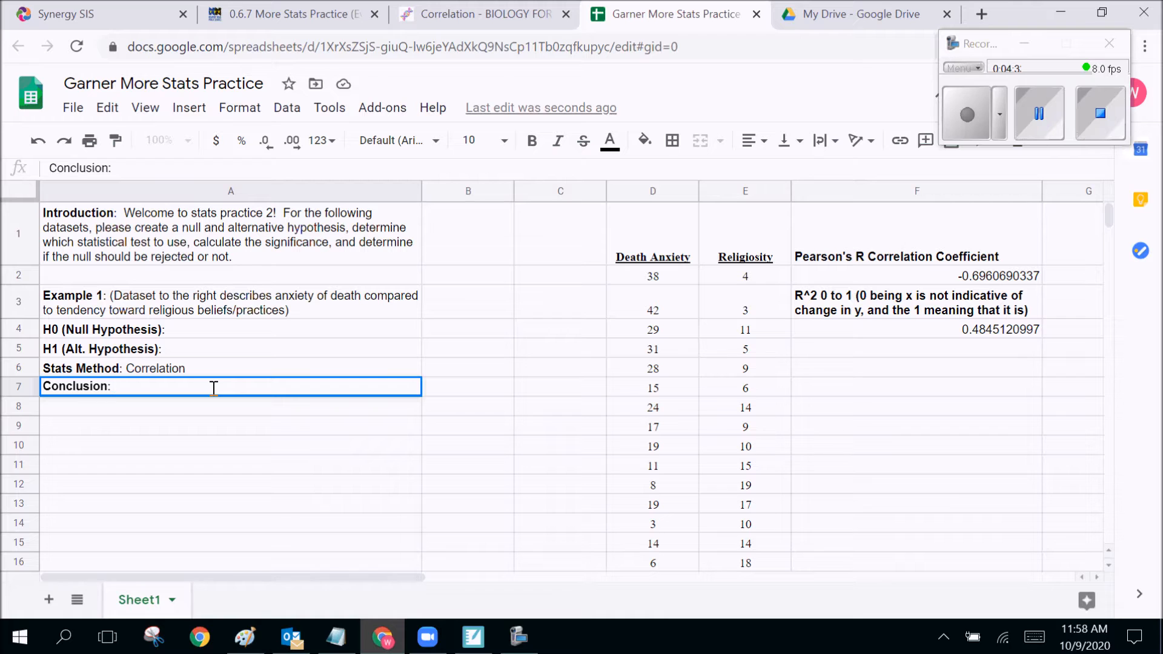
pyautogui.write('Moderate neg')
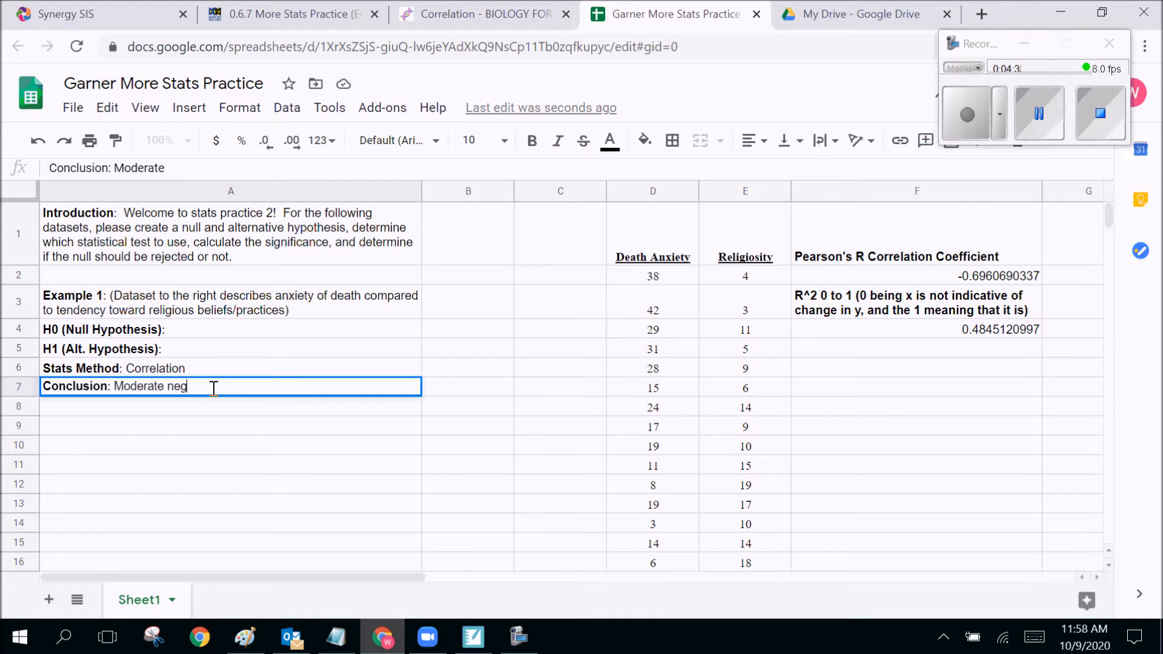
pyautogui.write('ative correlation betwe')
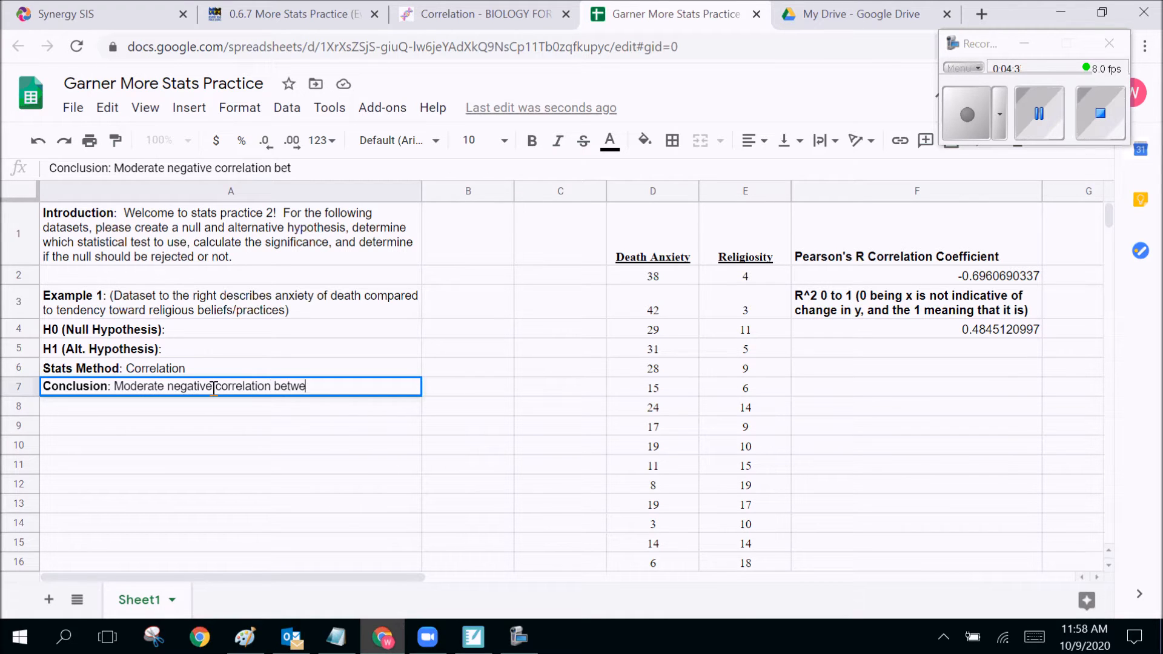
pyautogui.write('en death anxie')
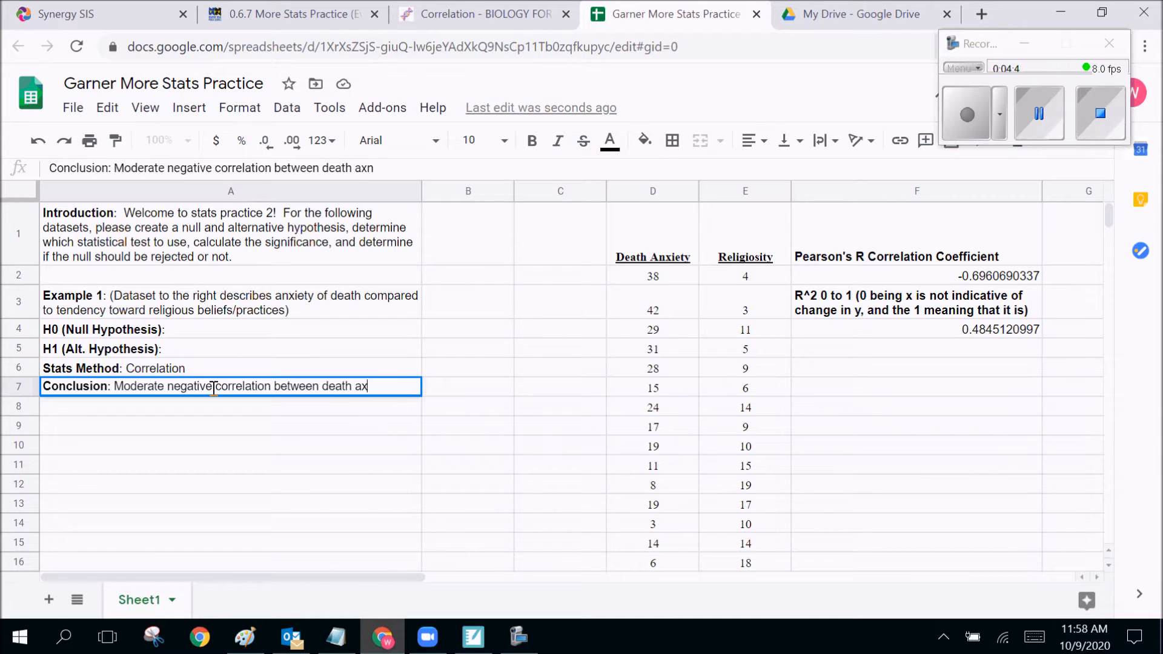
pyautogui.write('ty and religio')
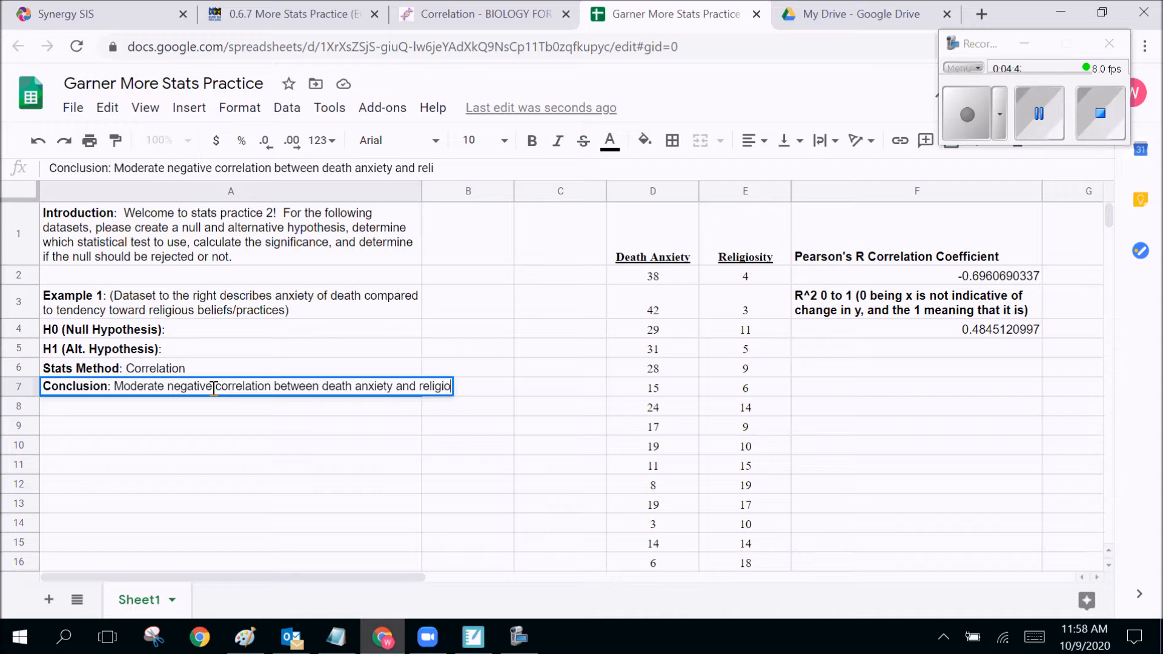
pyautogui.write('sit')
pyautogui.press('BackSpace')
pyautogui.write('ity, ')
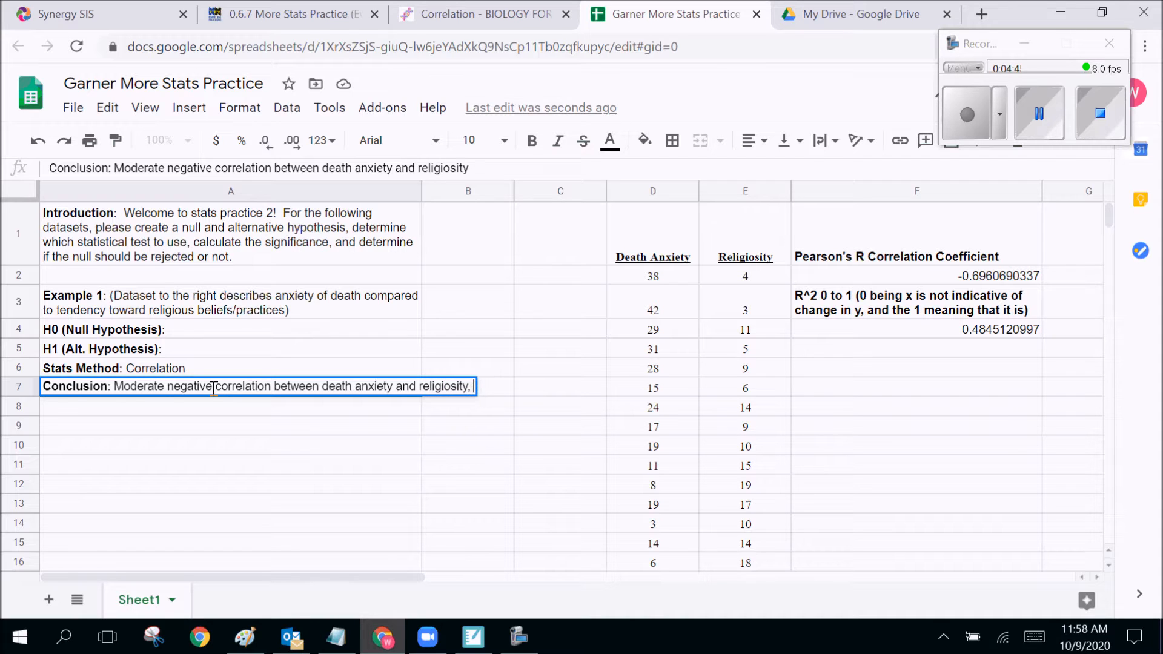
pyautogui.write('meaning that as death anxiety increases, religiosity ')
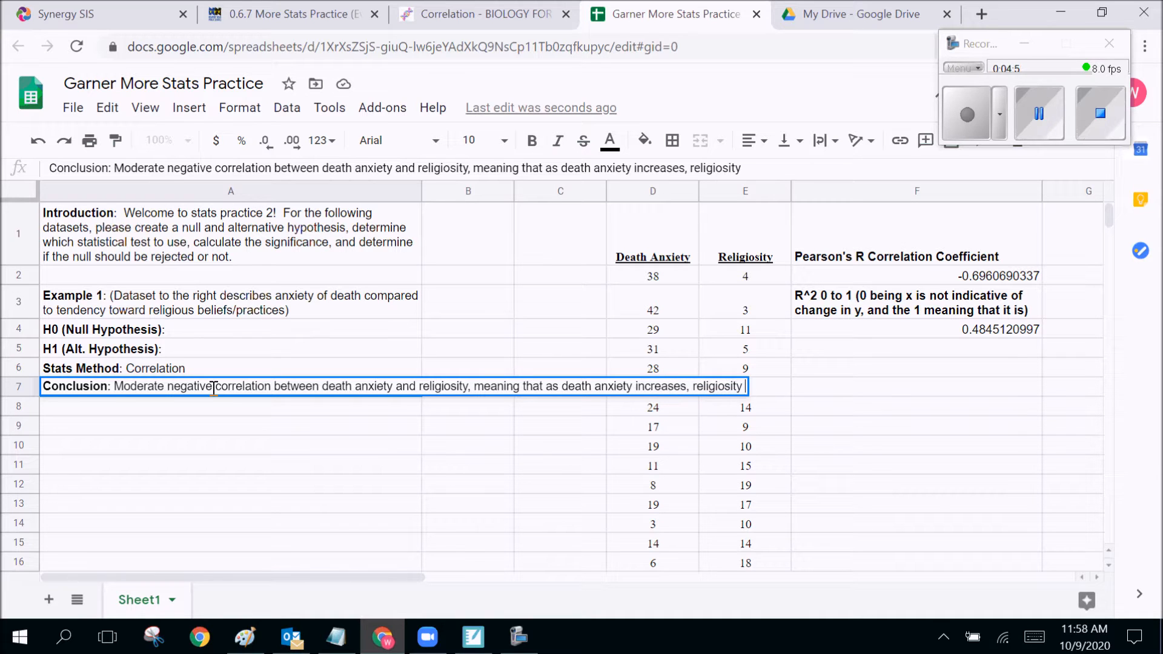
pyautogui.write('tends to decrease')
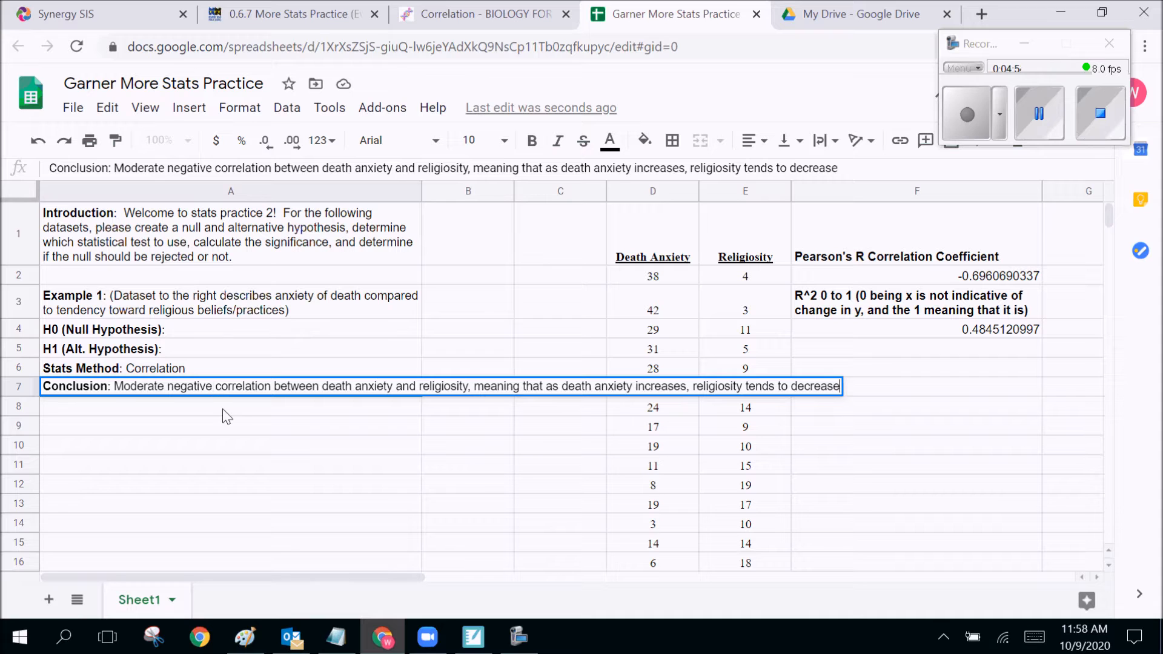
pyautogui.press('Return')
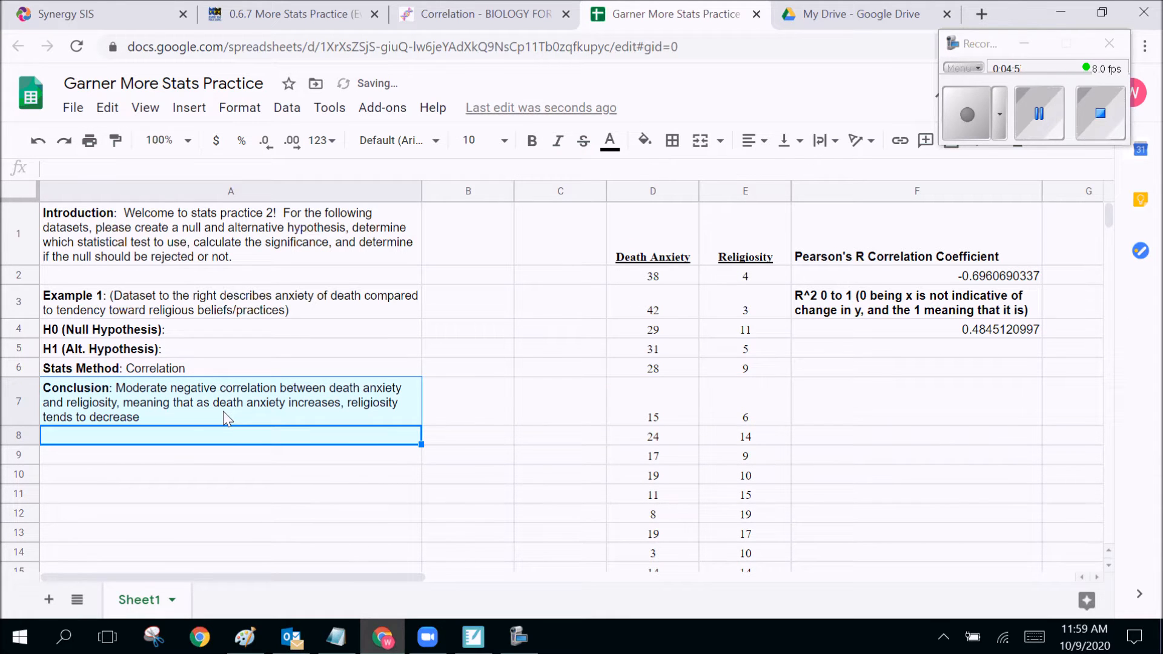
pyautogui.click(456, 397)
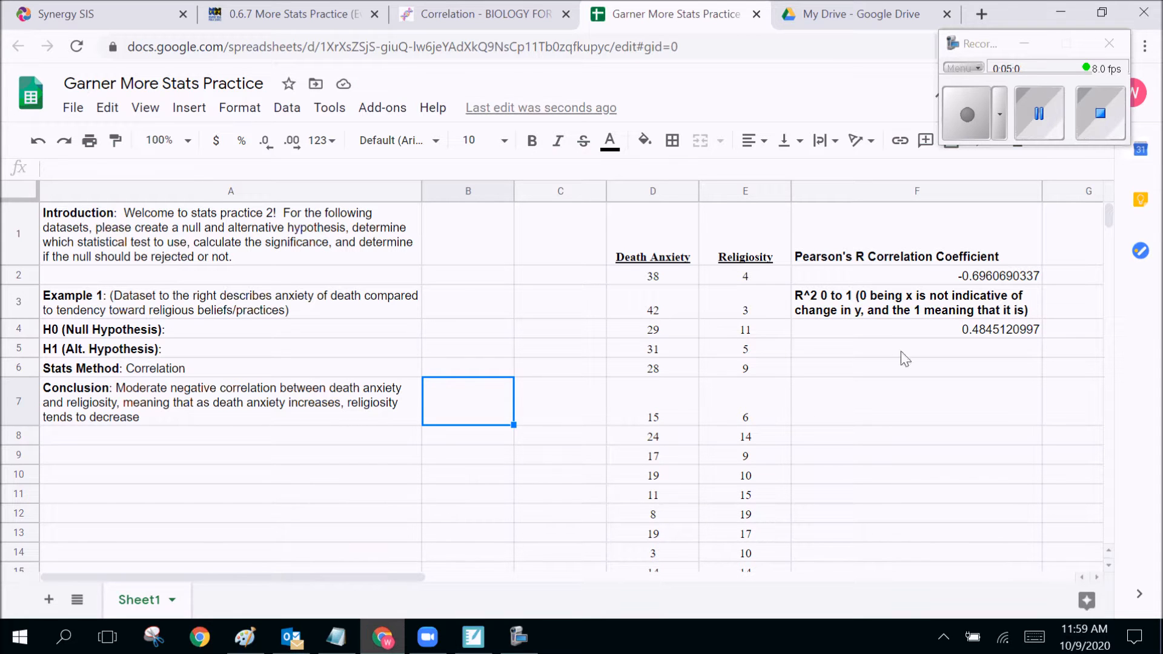
# Step: Check the R^2 formula in F4 and go to Example 2's Older Adults versus Younger Adults dataset
pyautogui.click(980, 333)
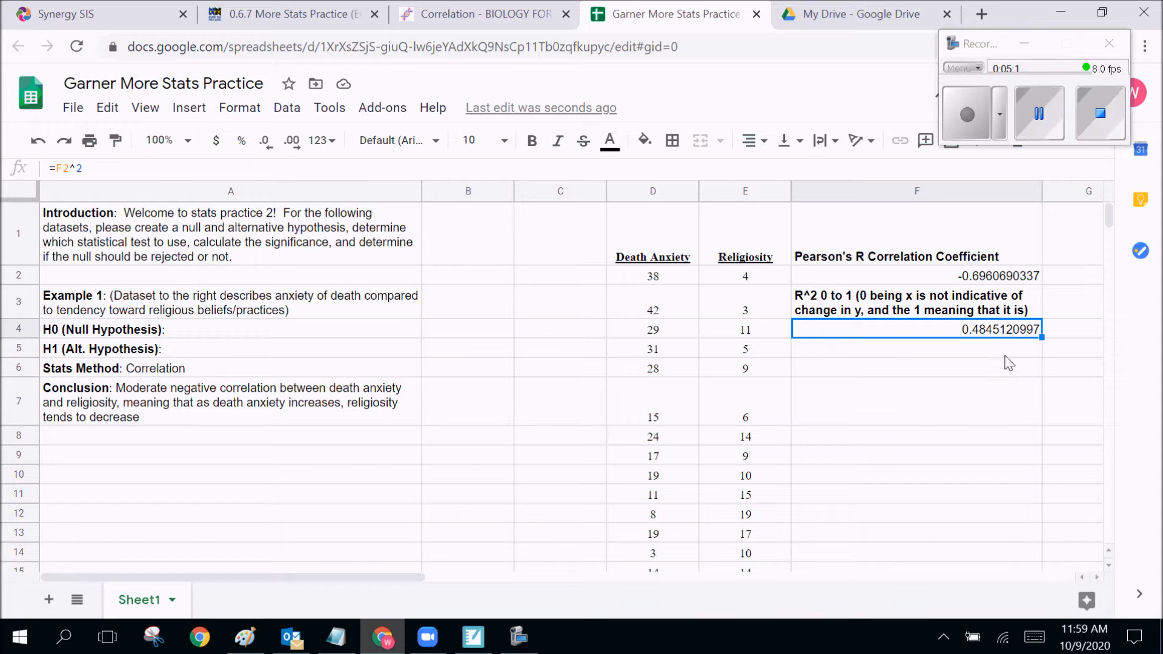
pyautogui.click(580, 446)
pyautogui.scroll(-6, 562, 419)
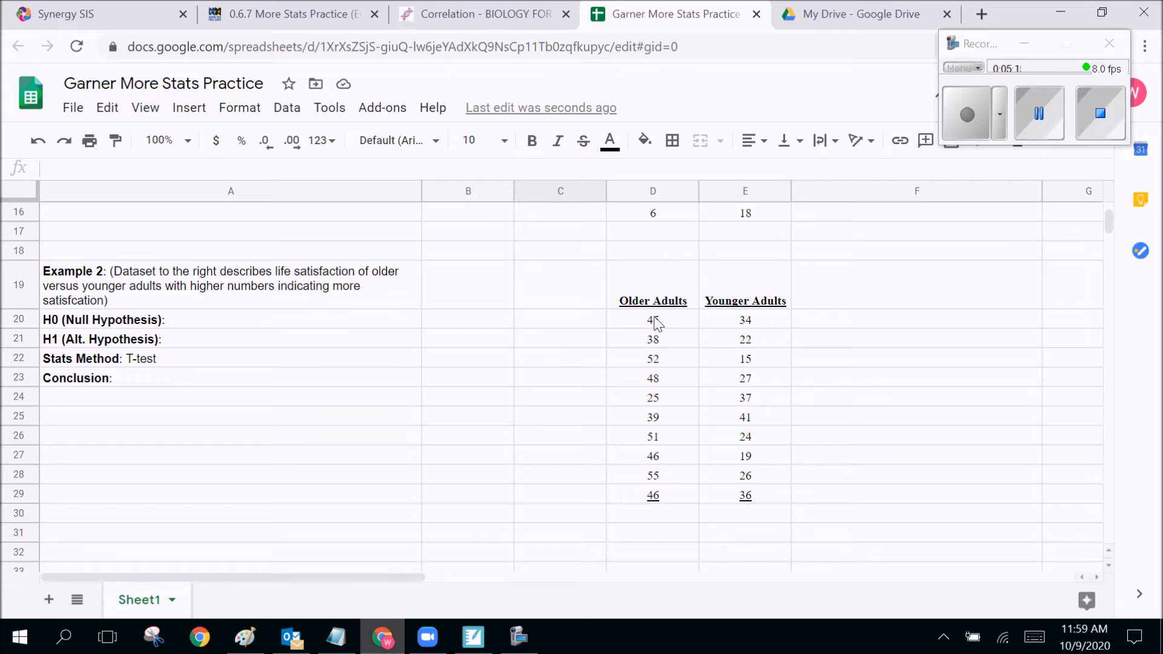
# Step: Examine the Older Adults and Younger Adults life satisfaction values in the Example 2 dataset
pyautogui.moveTo(667, 322); pyautogui.dragTo(669, 493)
pyautogui.moveTo(745, 320); pyautogui.dragTo(730, 493)
pyautogui.click(696, 286)
pyautogui.click(702, 285)
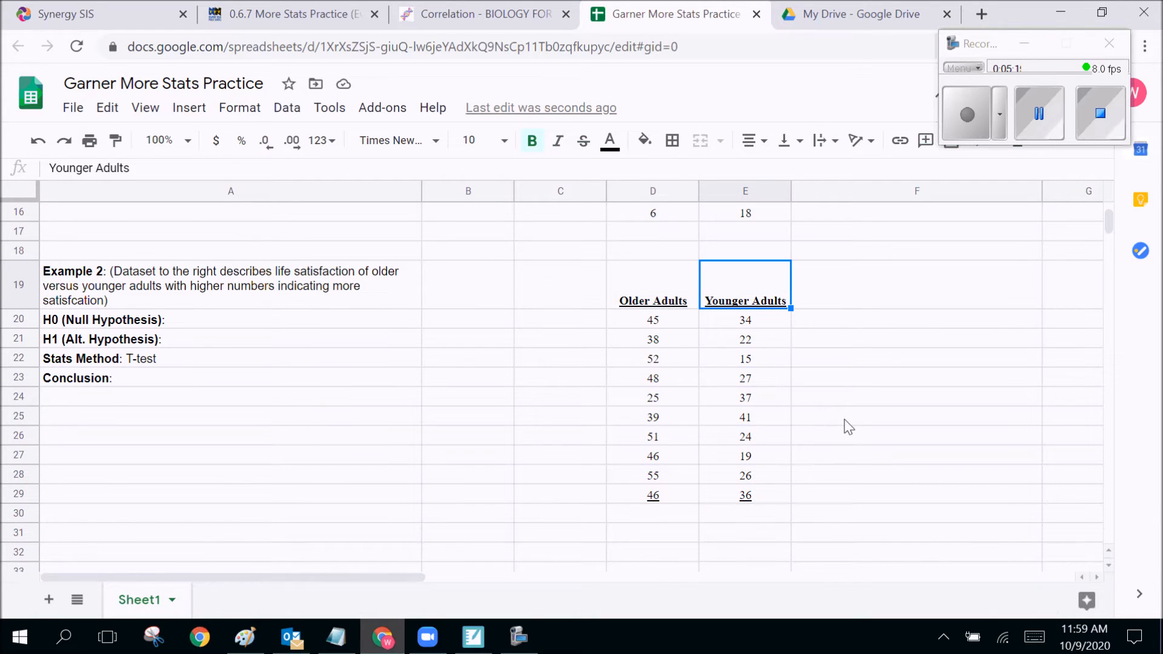
pyautogui.moveTo(670, 322); pyautogui.dragTo(673, 494)
pyautogui.moveTo(746, 319); pyautogui.dragTo(747, 494)
pyautogui.click(866, 358)
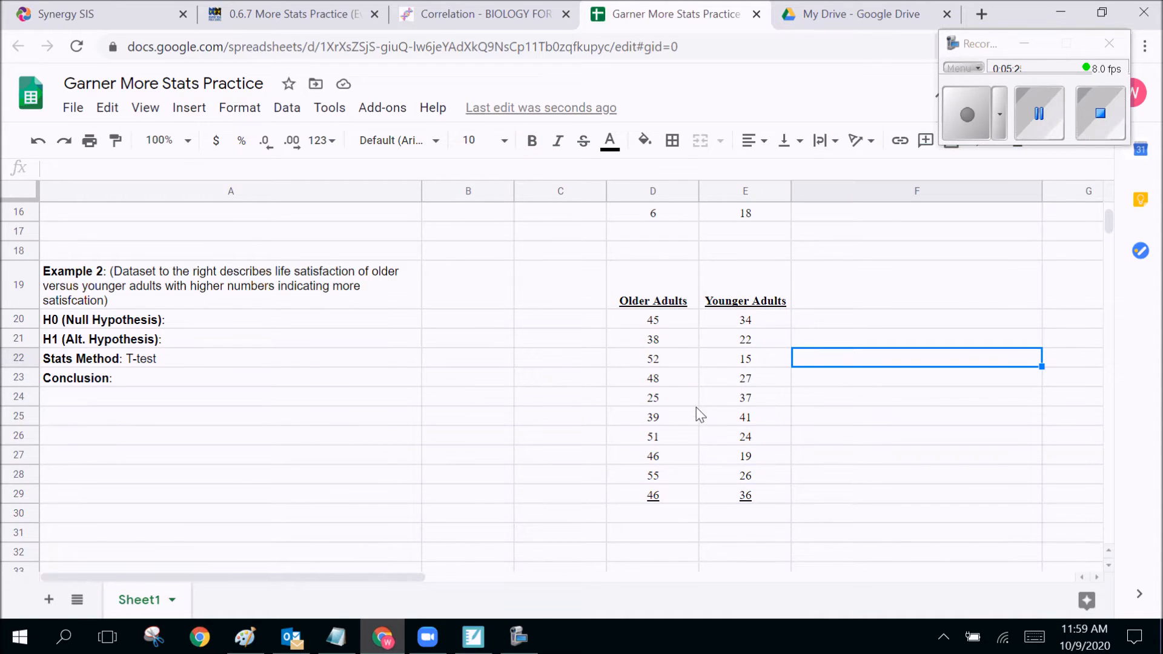
pyautogui.moveTo(666, 302); pyautogui.dragTo(761, 294)
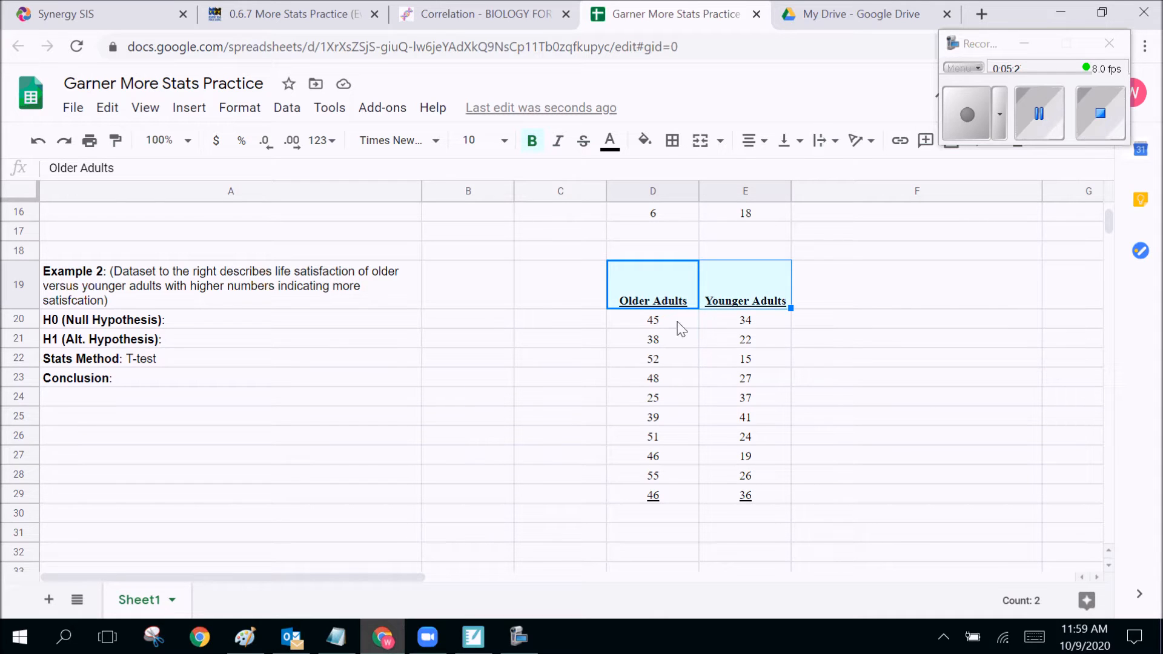
pyautogui.moveTo(681, 328); pyautogui.dragTo(674, 505)
pyautogui.moveTo(752, 327); pyautogui.dragTo(748, 498)
pyautogui.click(927, 418)
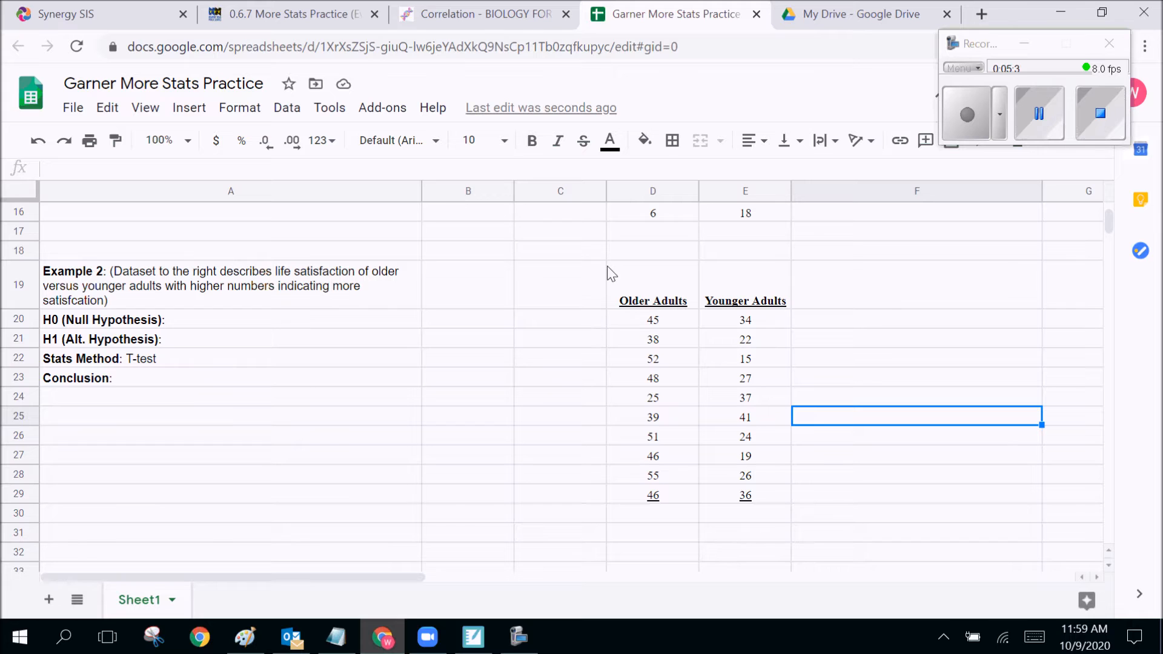
pyautogui.scroll(-1, 619, 266)
pyautogui.scroll(1, 579, 358)
pyautogui.click(864, 385)
# Step: Close the correlation page and open the assignment's T-Test link to review the hypothesis examples and the t formula
pyautogui.click(502, 19)
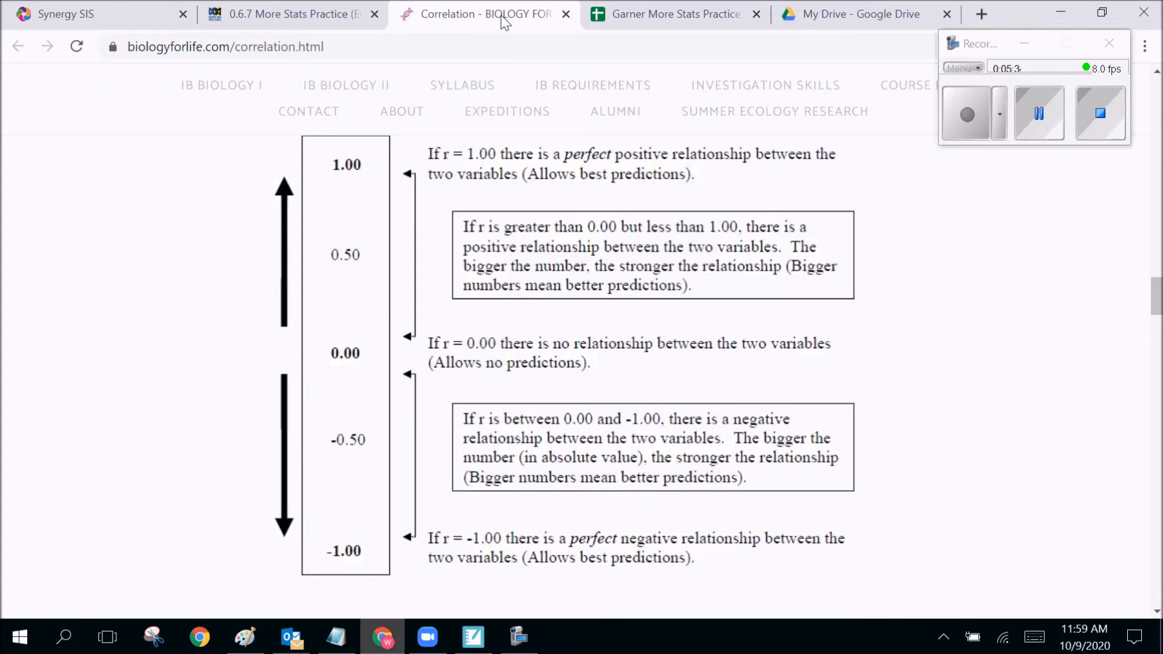
pyautogui.click(566, 15)
pyautogui.click(309, 13)
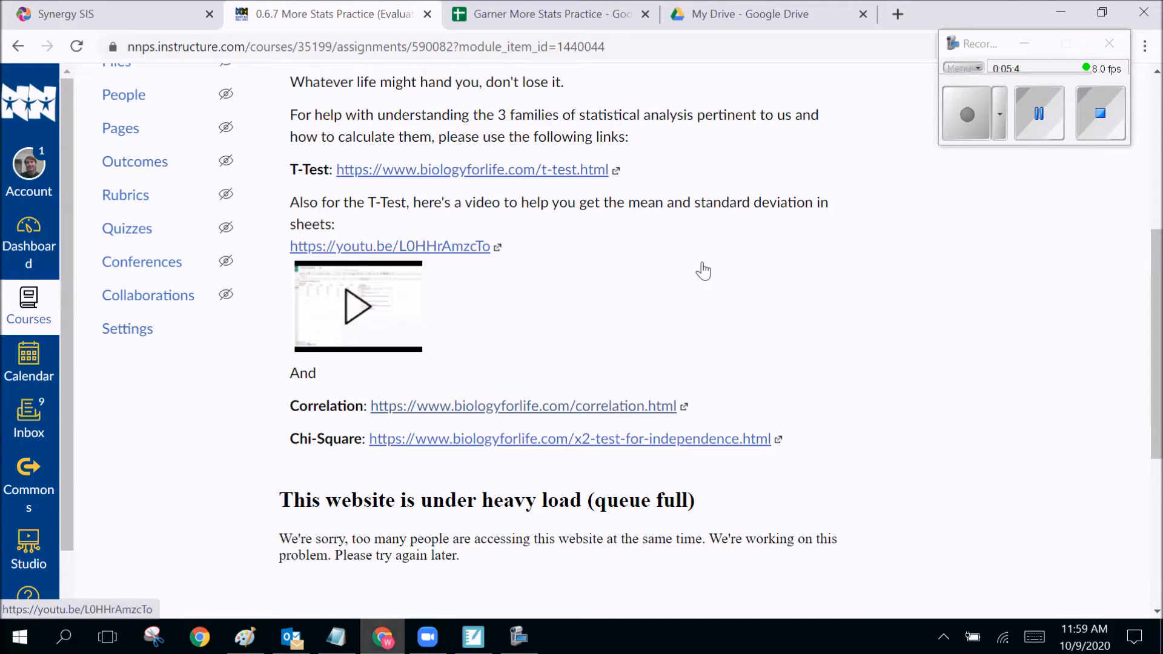
pyautogui.scroll(-1, 702, 270)
pyautogui.scroll(1, 702, 262)
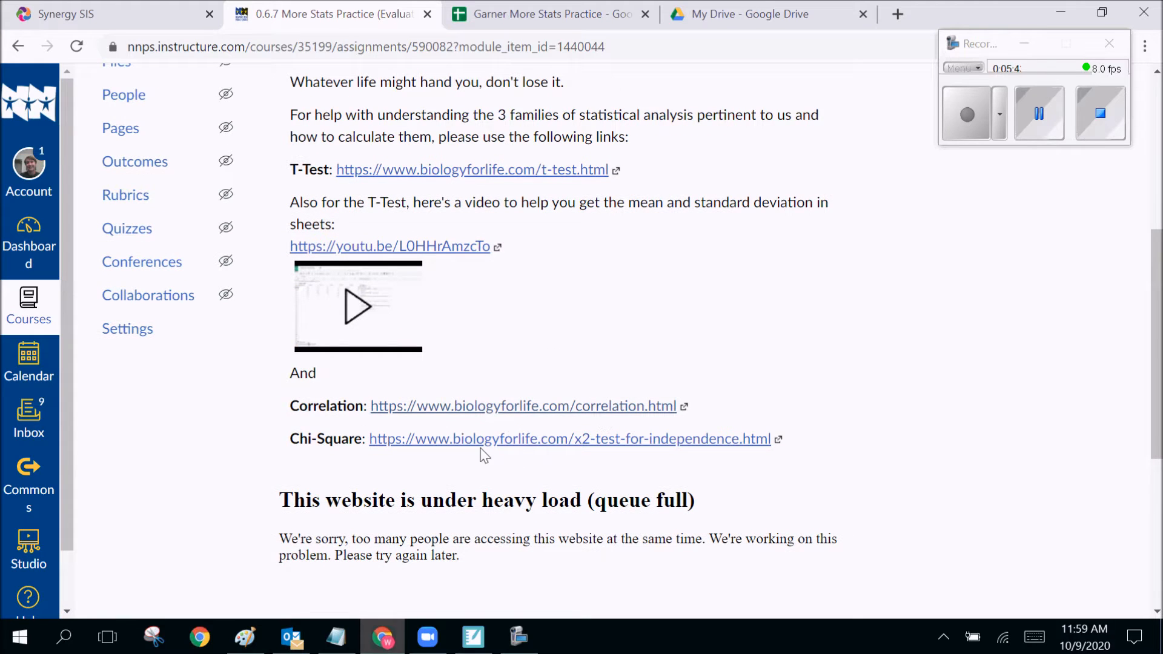
pyautogui.click(492, 172)
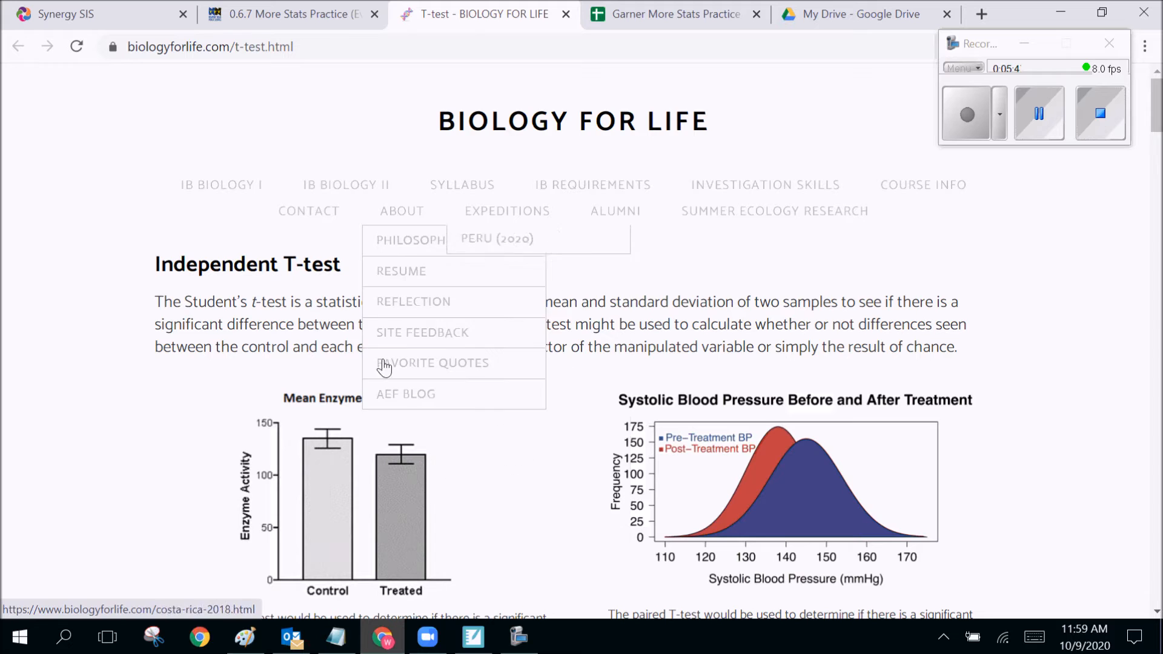
pyautogui.scroll(-3, 661, 248)
pyautogui.scroll(-20, 662, 248)
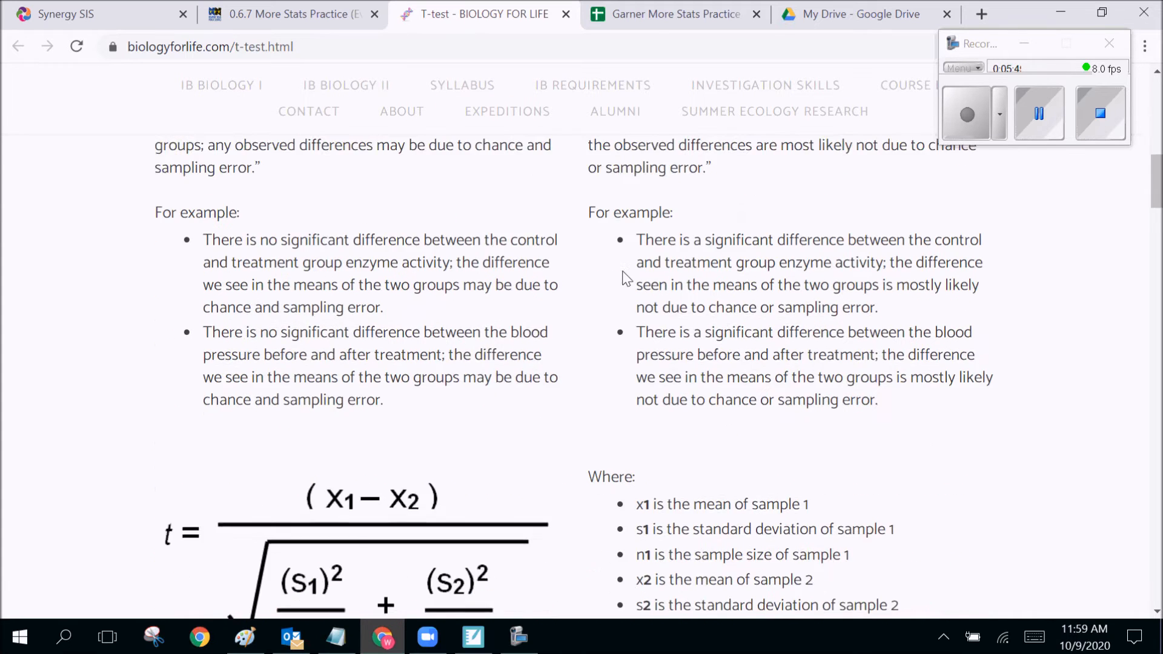
pyautogui.scroll(1, 440, 347)
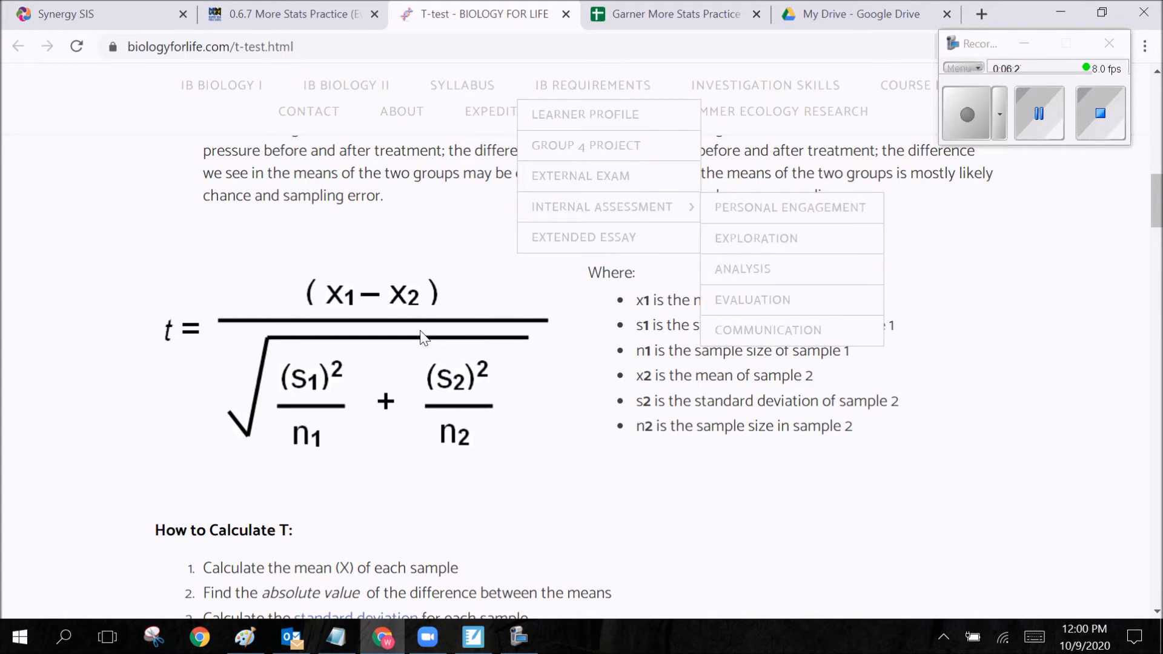
# Step: Return to the practice spreadsheet and enter the labels "X1 Mean" in D31 and "X2 Mean" in E31 below the Example 2 data
pyautogui.click(685, 14)
pyautogui.scroll(-2, 662, 319)
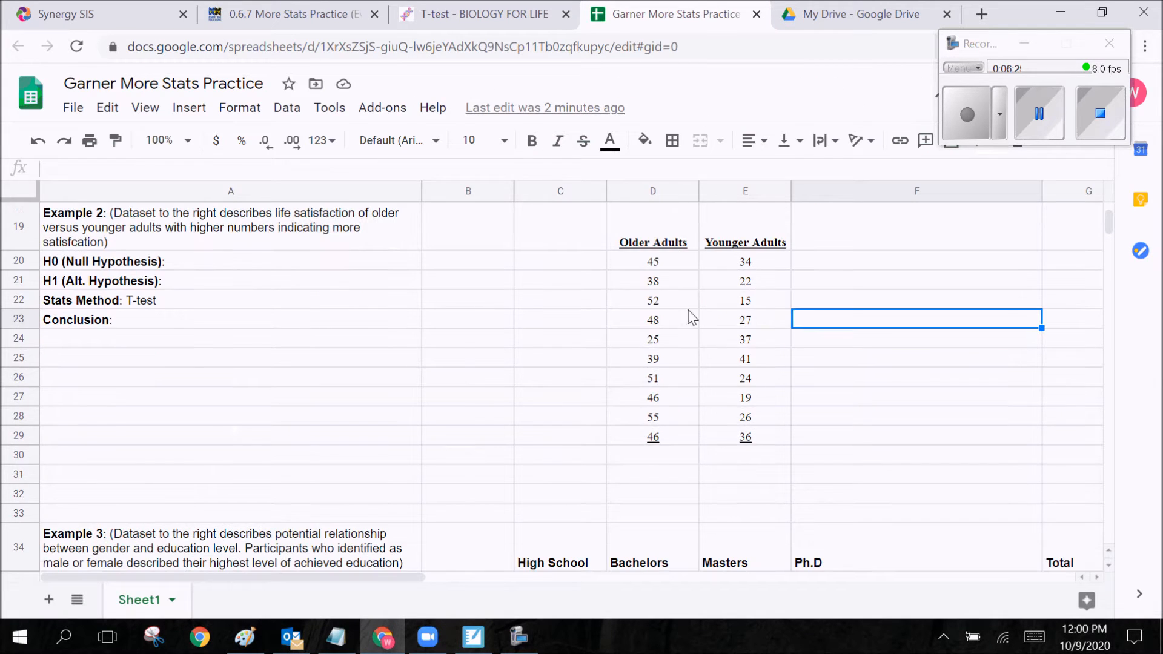
pyautogui.moveTo(680, 259); pyautogui.dragTo(672, 431)
pyautogui.moveTo(745, 241); pyautogui.dragTo(768, 332)
pyautogui.click(560, 396)
pyautogui.click(631, 478)
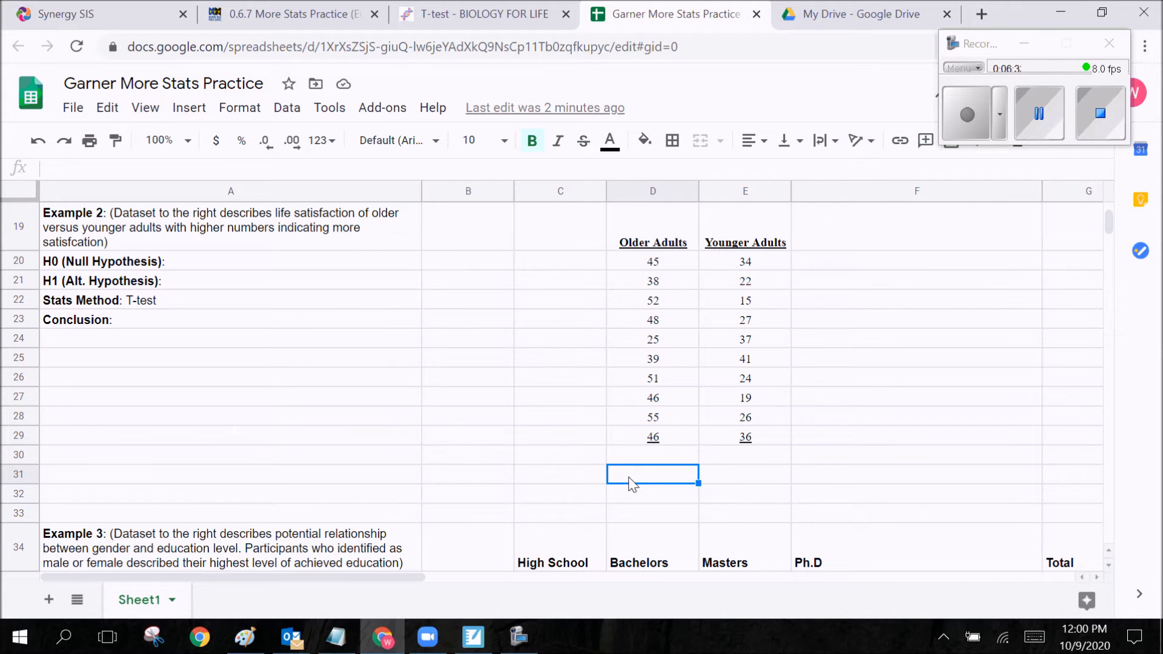
pyautogui.write('X1 Mean')
pyautogui.click(750, 470)
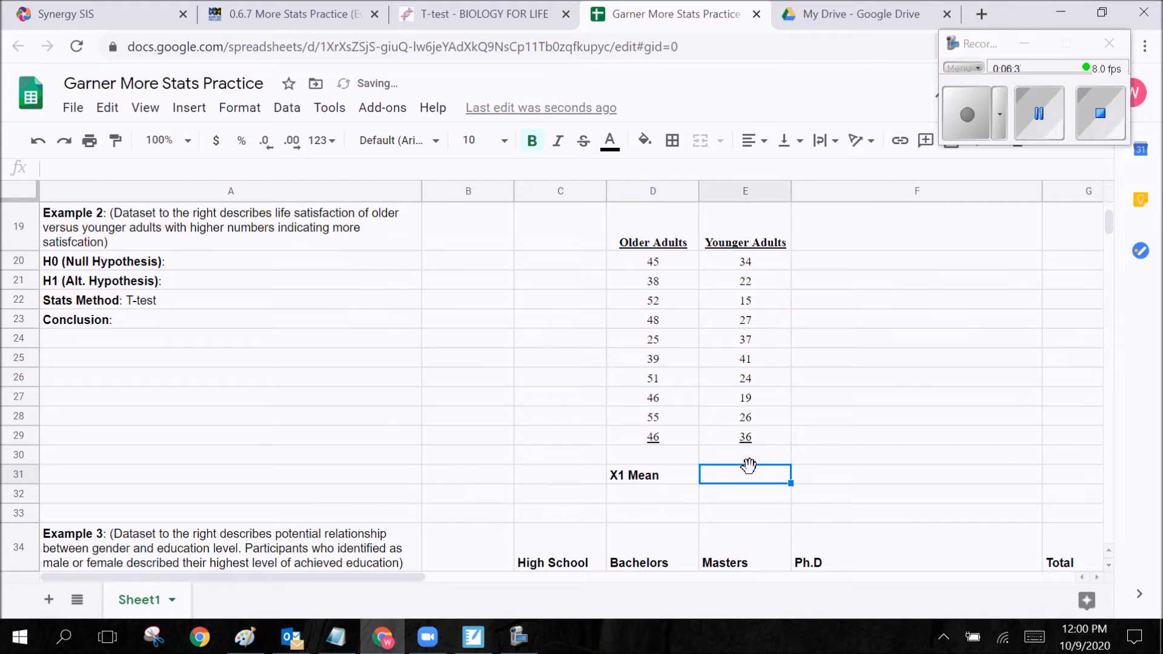
pyautogui.write('X2 Mean')
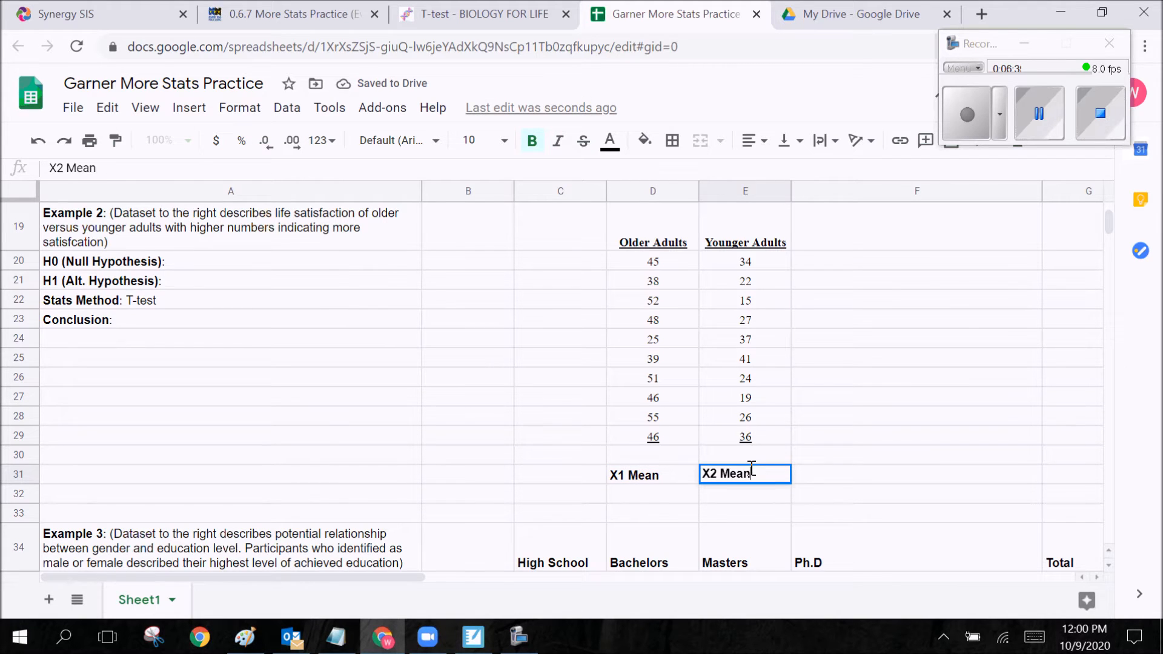
pyautogui.click(830, 436)
pyautogui.moveTo(665, 477); pyautogui.dragTo(761, 475)
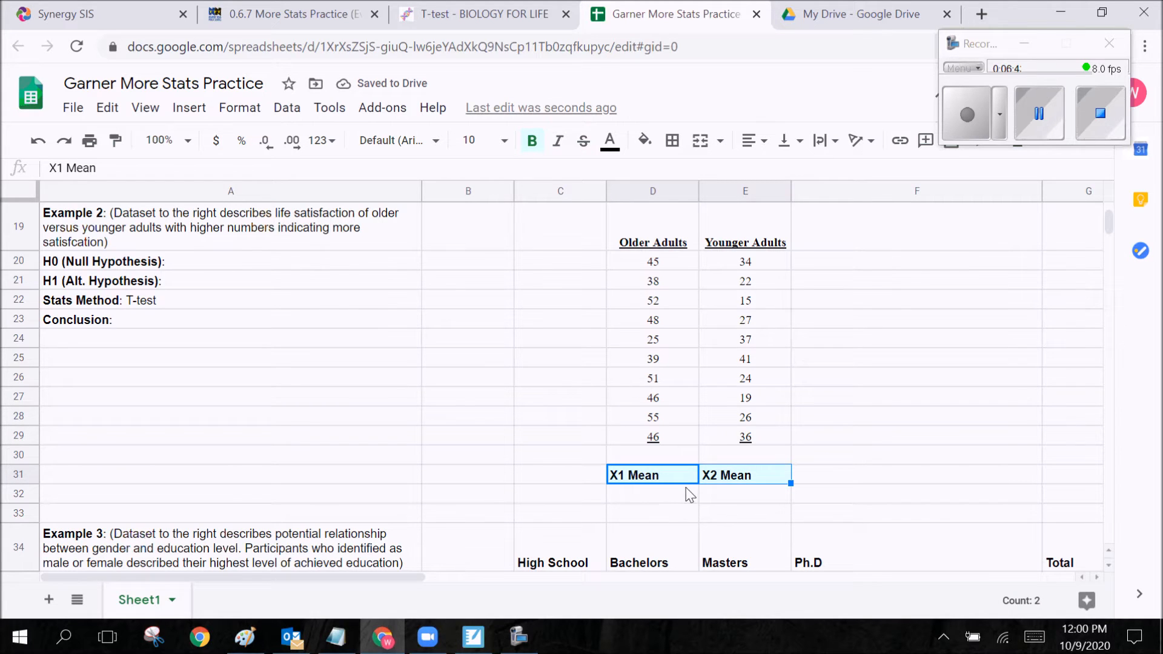
# Step: Calculate the Older Adults mean in D32 with =AVERAGE(D20:D29)
pyautogui.click(653, 503)
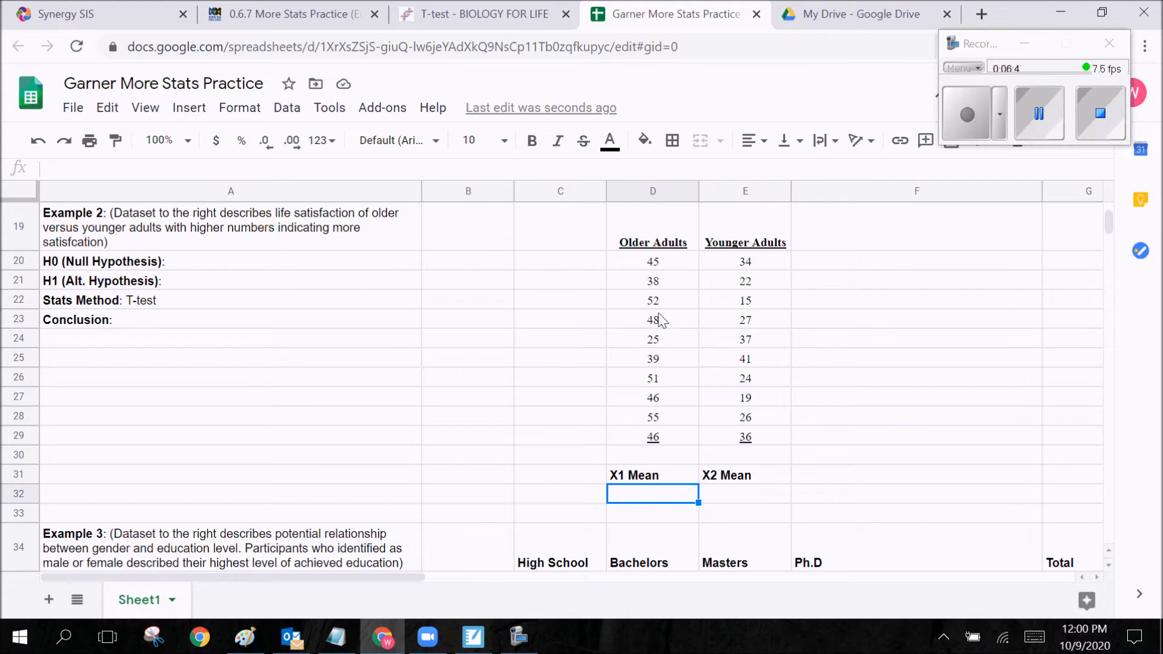
pyautogui.click(740, 478)
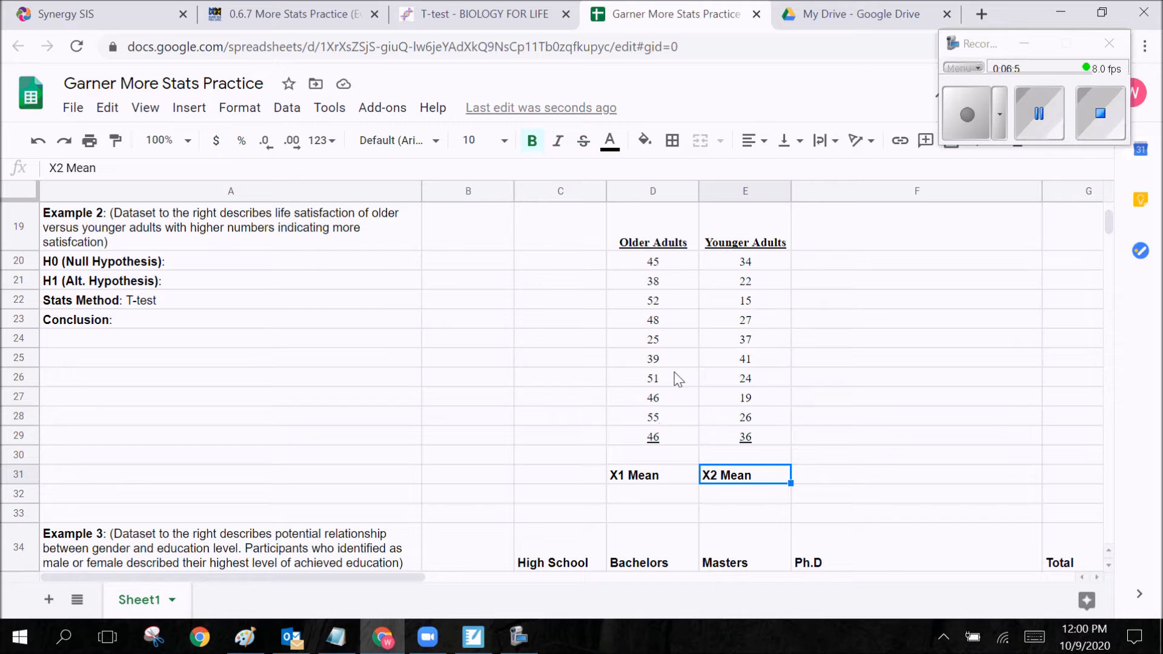
pyautogui.click(652, 495)
pyautogui.write('=AVERAGE')
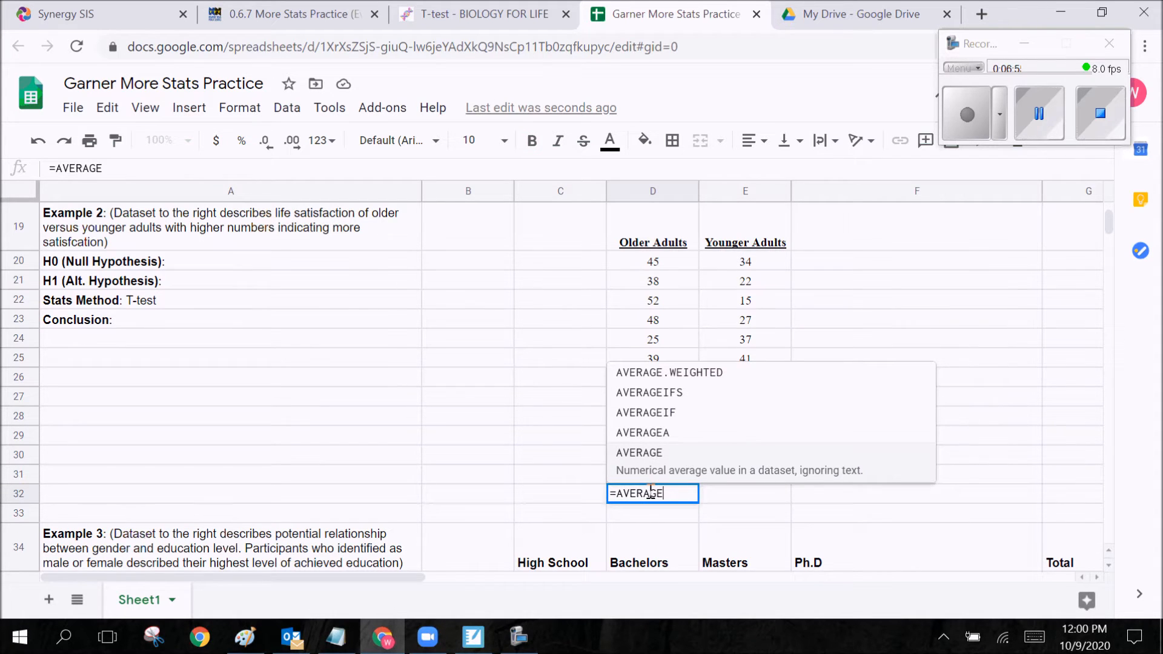
pyautogui.click(656, 455)
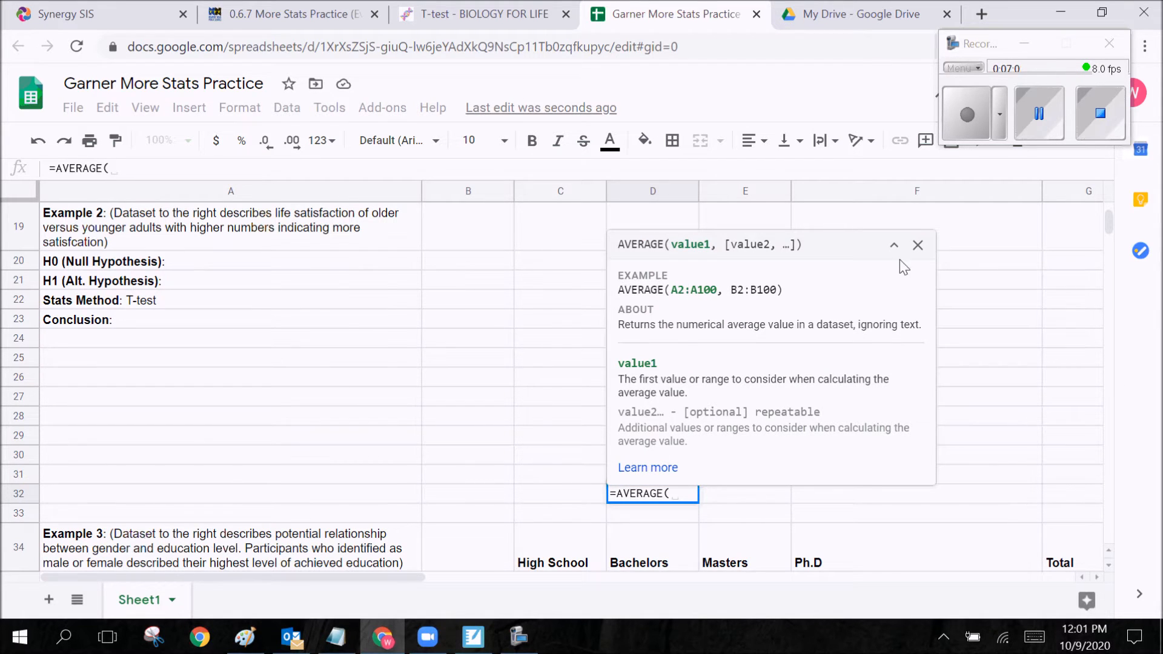
pyautogui.click(918, 245)
pyautogui.moveTo(659, 265); pyautogui.dragTo(666, 440)
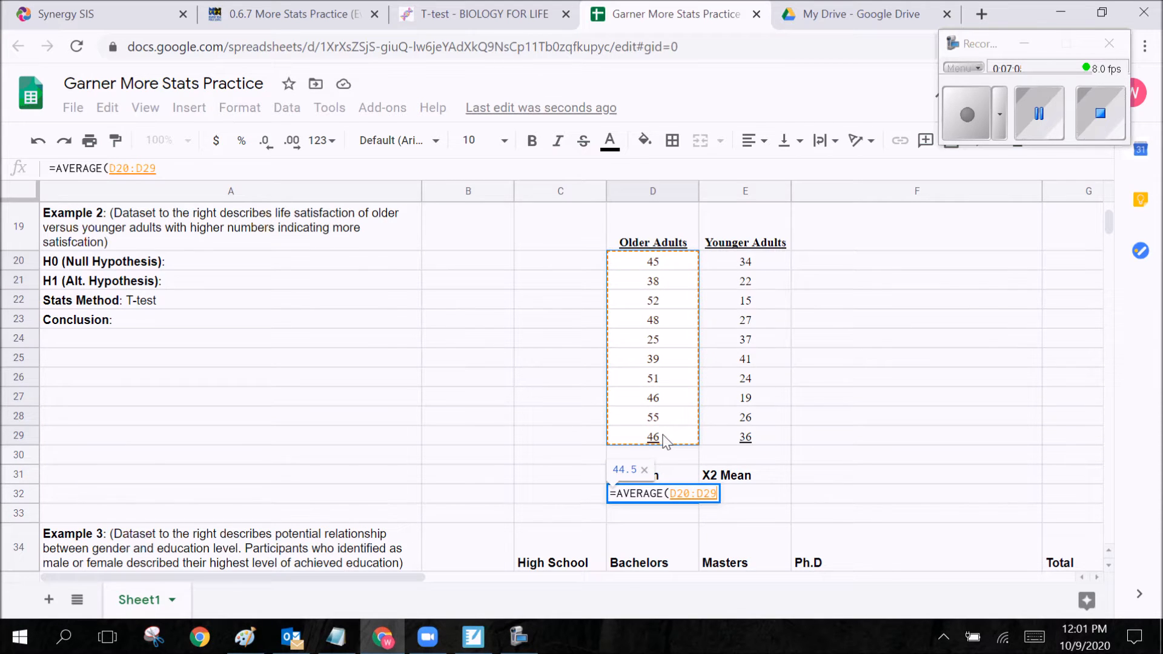
pyautogui.write(')')
pyautogui.press('Return')
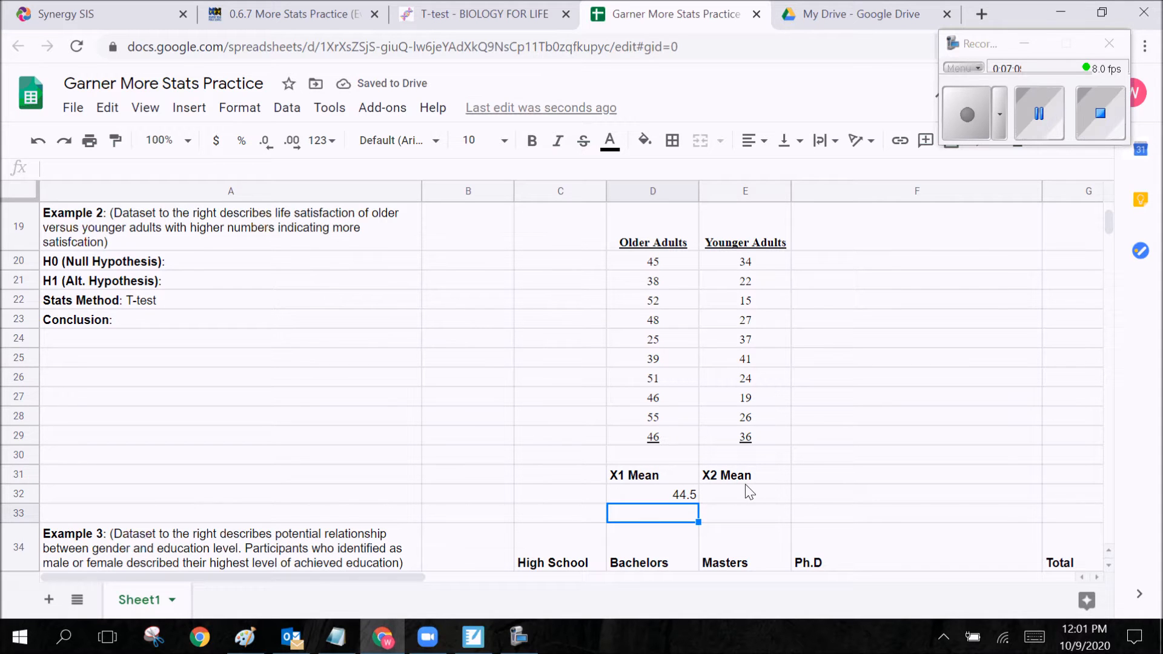
# Step: Calculate the Younger Adults mean in E32 with the AVERAGE function over E20:E29
pyautogui.click(746, 500)
pyautogui.write('=avera')
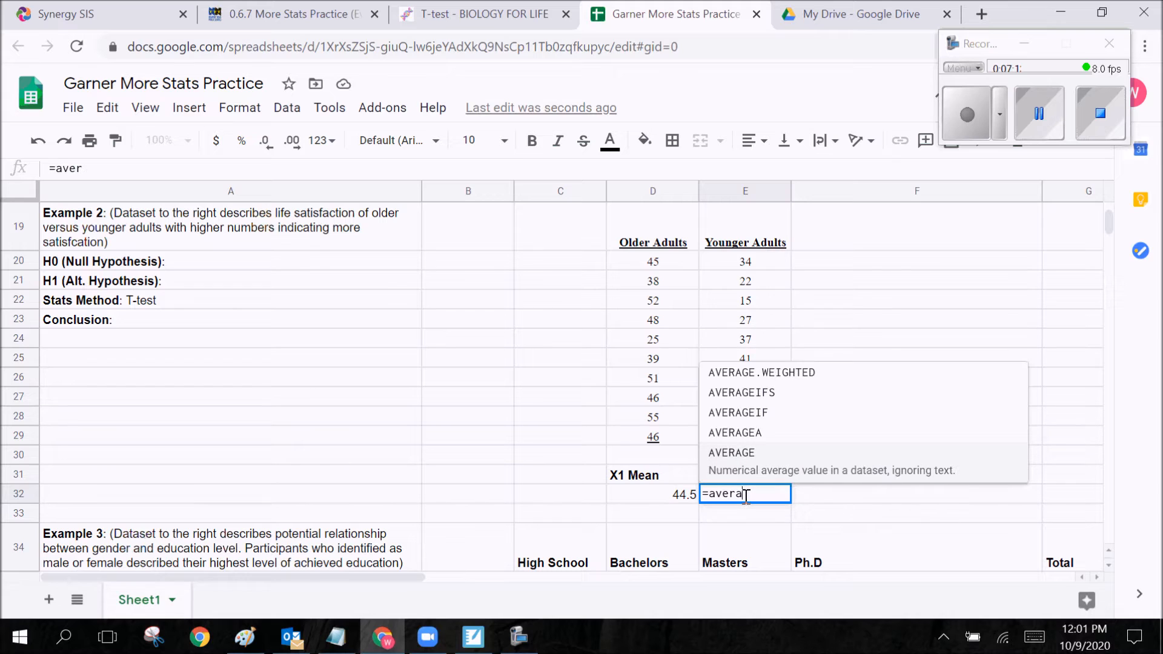
pyautogui.click(750, 454)
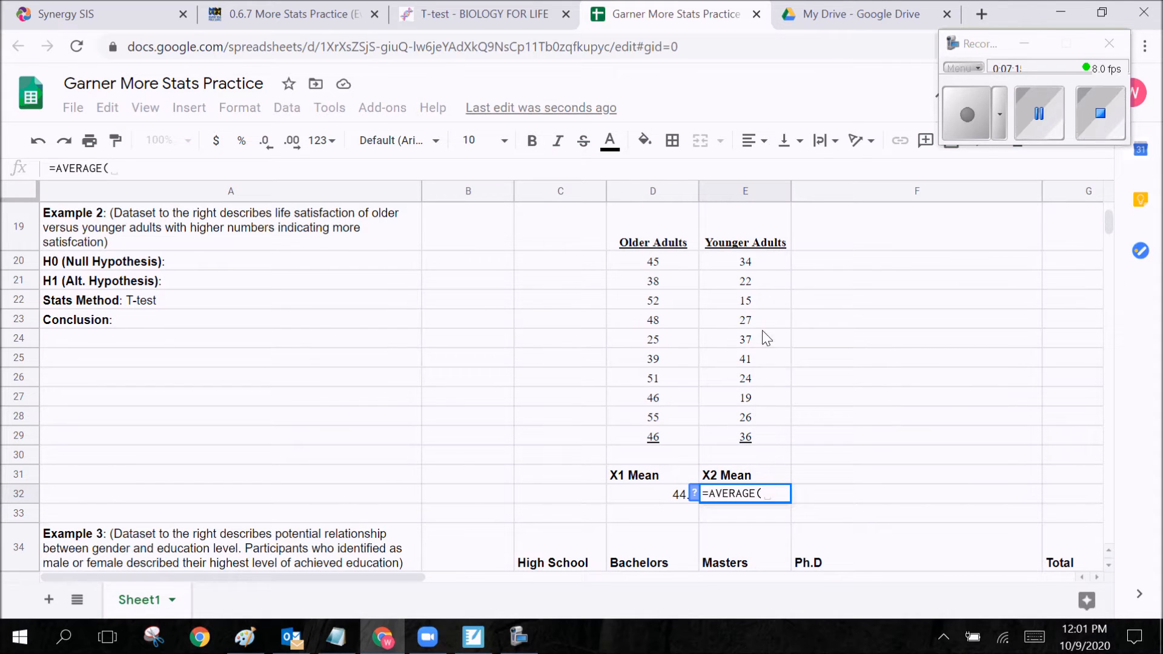
pyautogui.moveTo(769, 264); pyautogui.dragTo(769, 437)
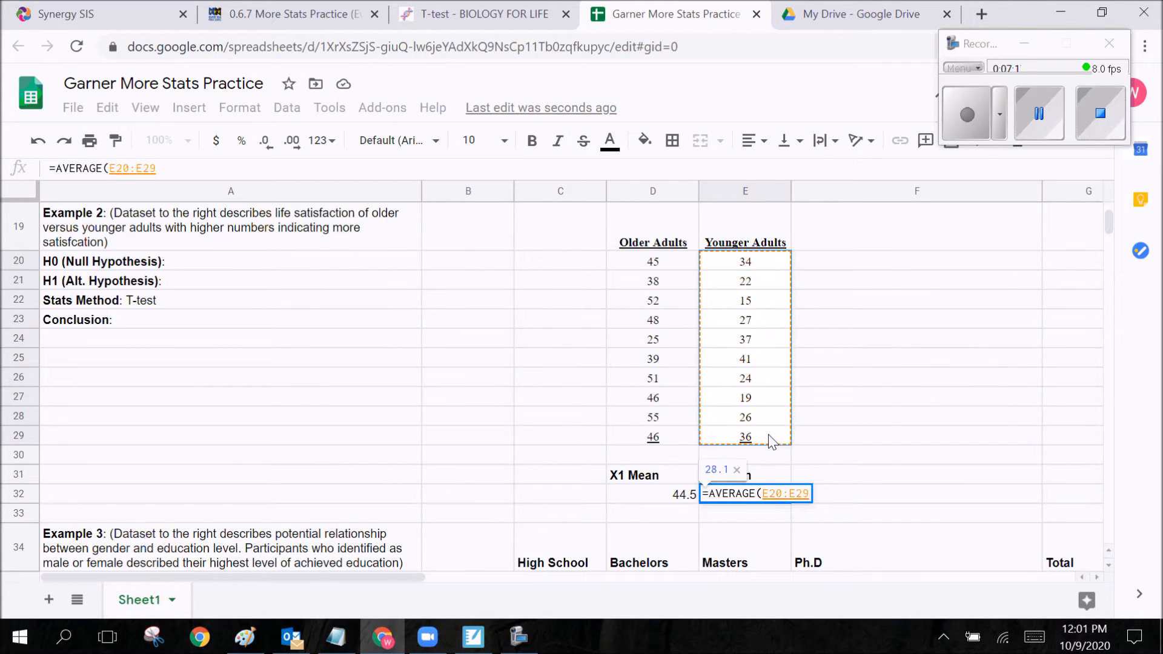
pyautogui.press('Return')
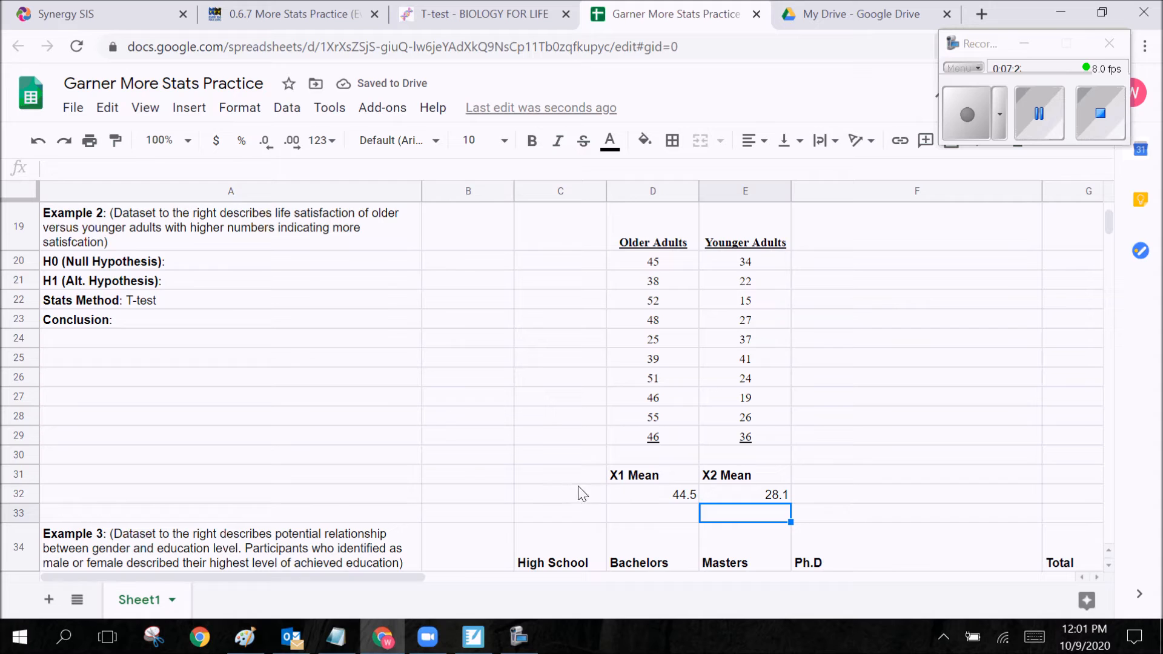
# Step: Enter the bold label "X1 SD" in B31 and the label "X2 SD" in C31
pyautogui.click(472, 481)
pyautogui.hotkey('ctrl', 'b')
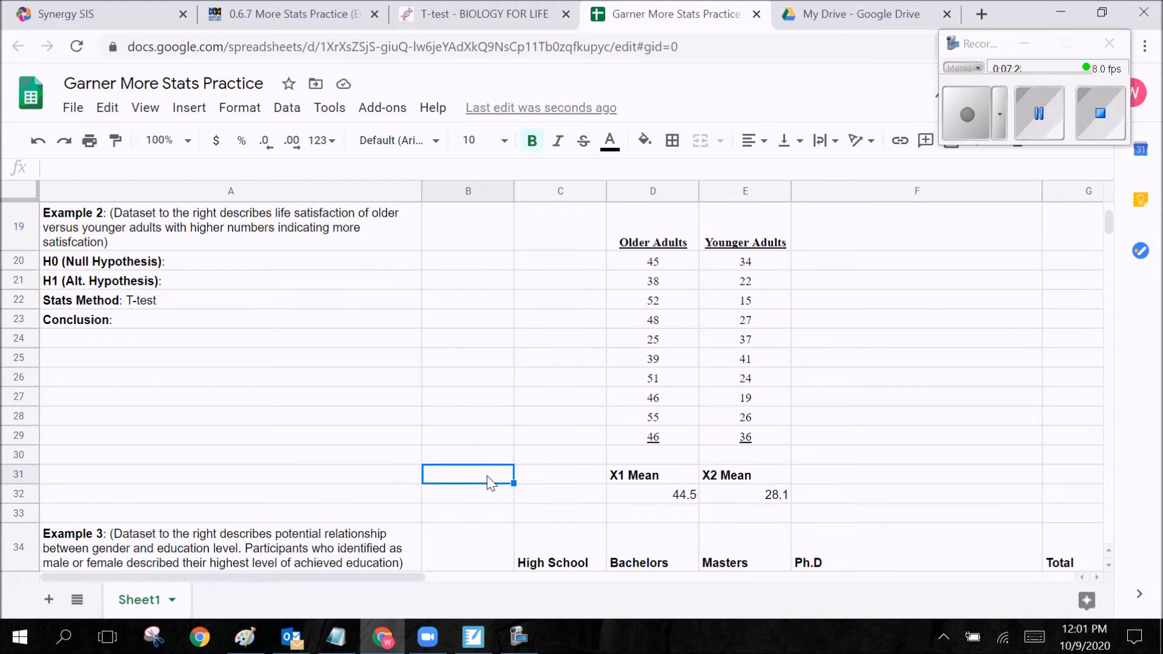
pyautogui.write('DD')
pyautogui.press('BackSpace')
pyautogui.press('BackSpace')
pyautogui.write('X1 SD')
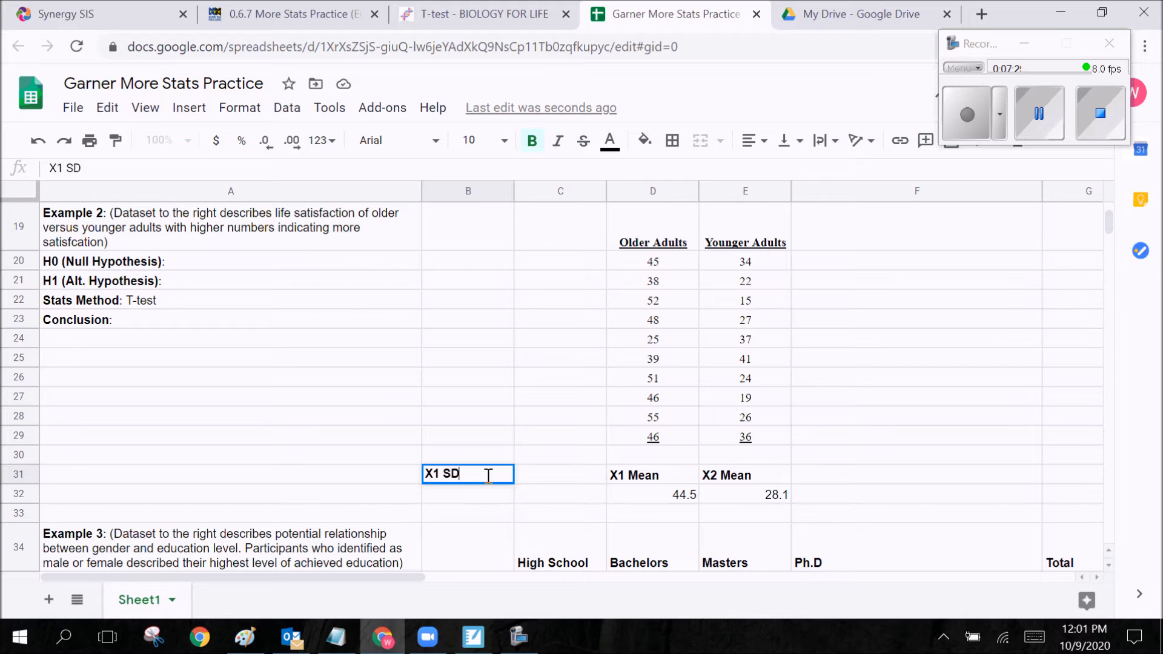
pyautogui.press('Tab')
pyautogui.write('X2 SD')
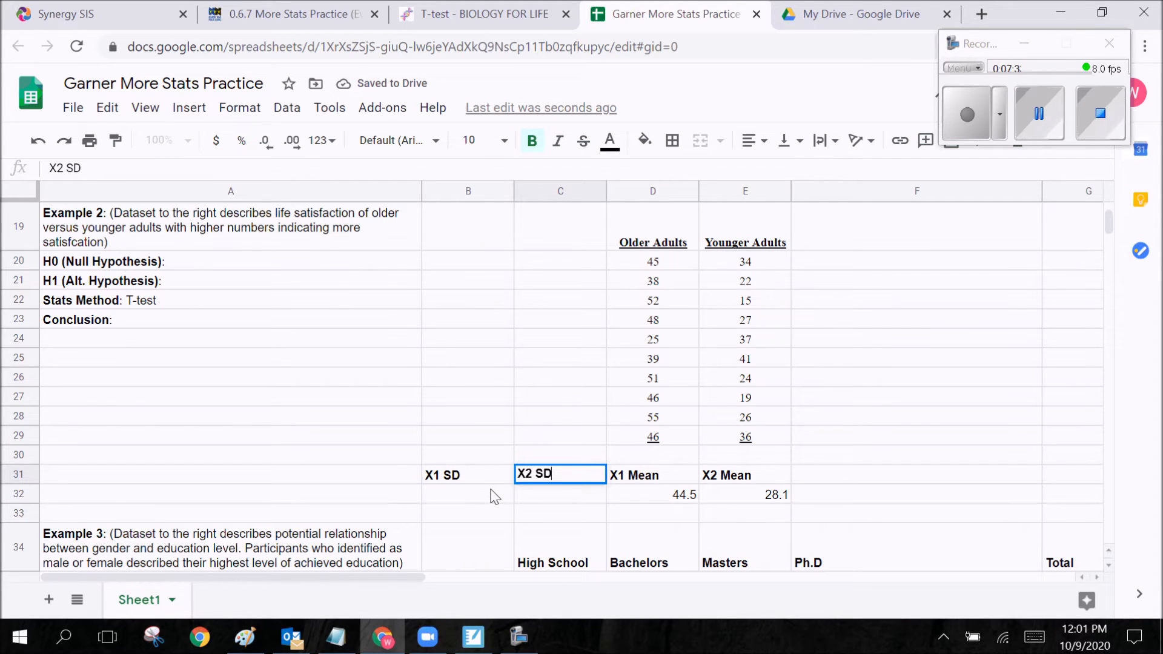
# Step: Calculate the Older Adults standard deviation in B32 with =STDEV(D20:D29)
pyautogui.click(495, 496)
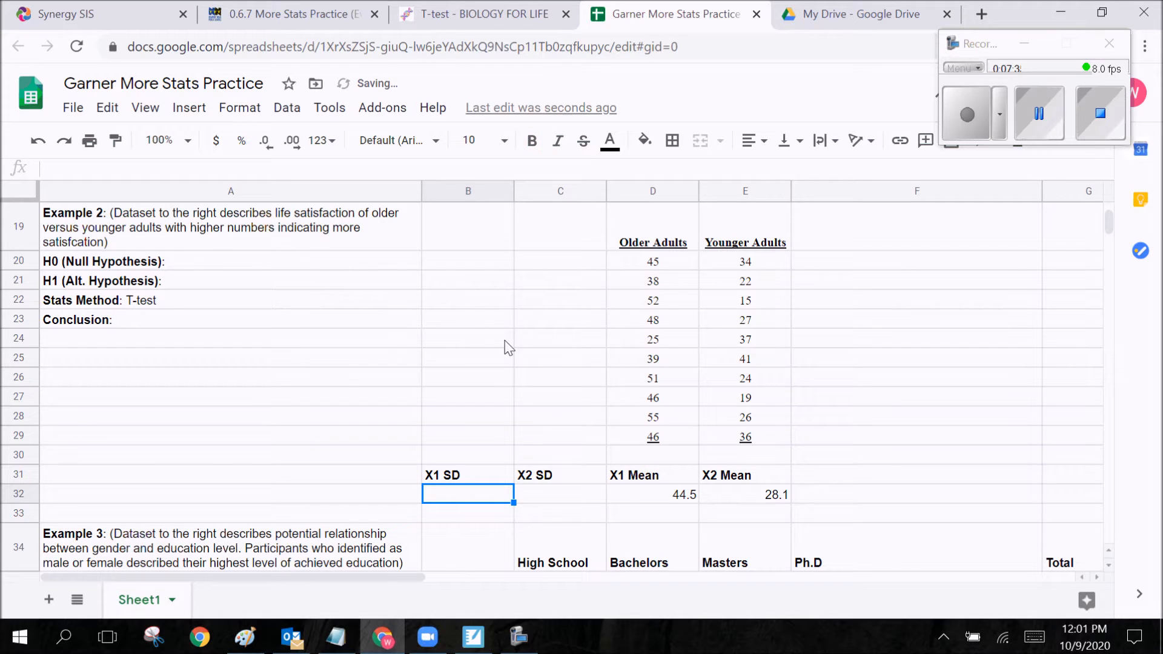
pyautogui.write('=s')
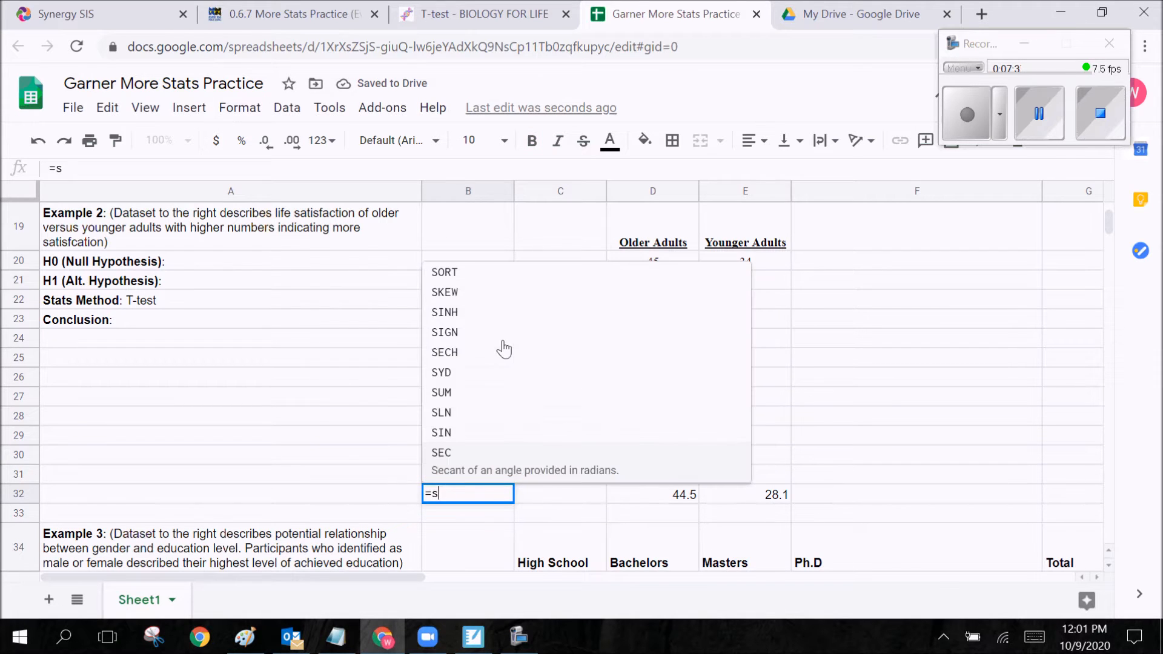
pyautogui.write('td')
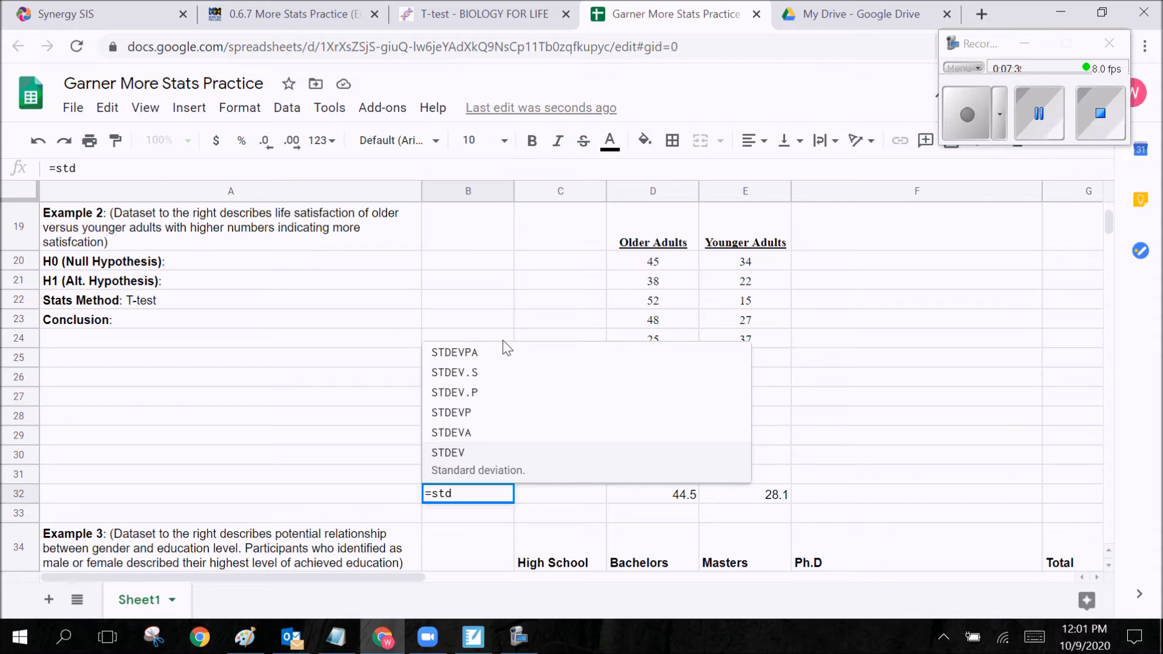
pyautogui.click(472, 465)
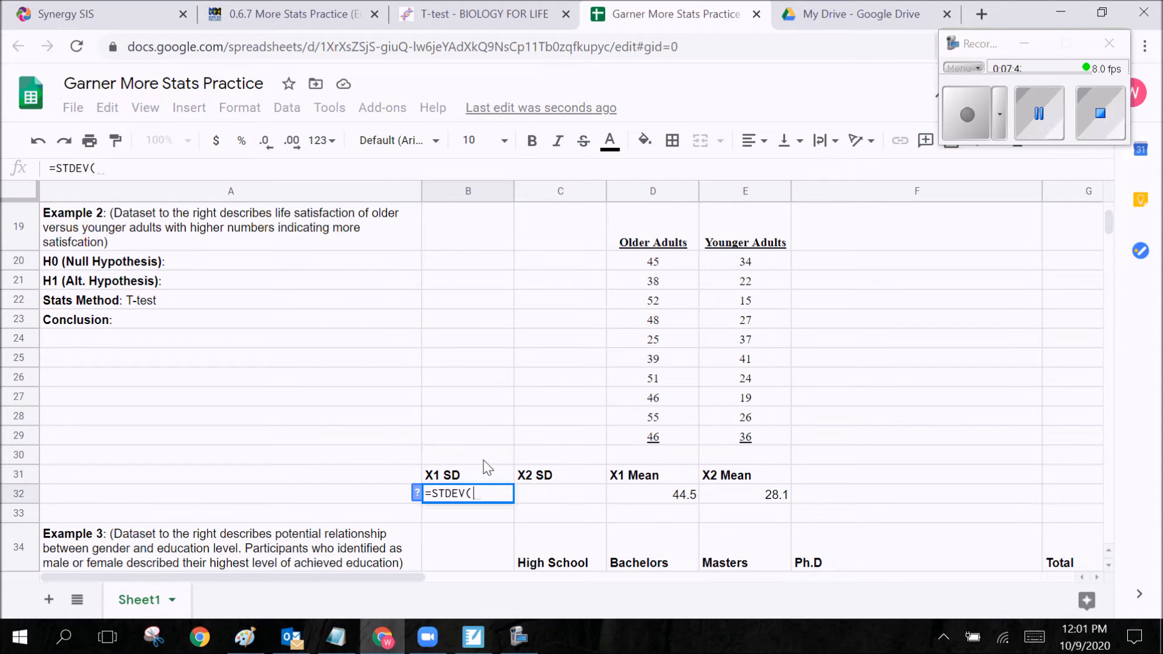
pyautogui.moveTo(662, 262); pyautogui.dragTo(677, 439)
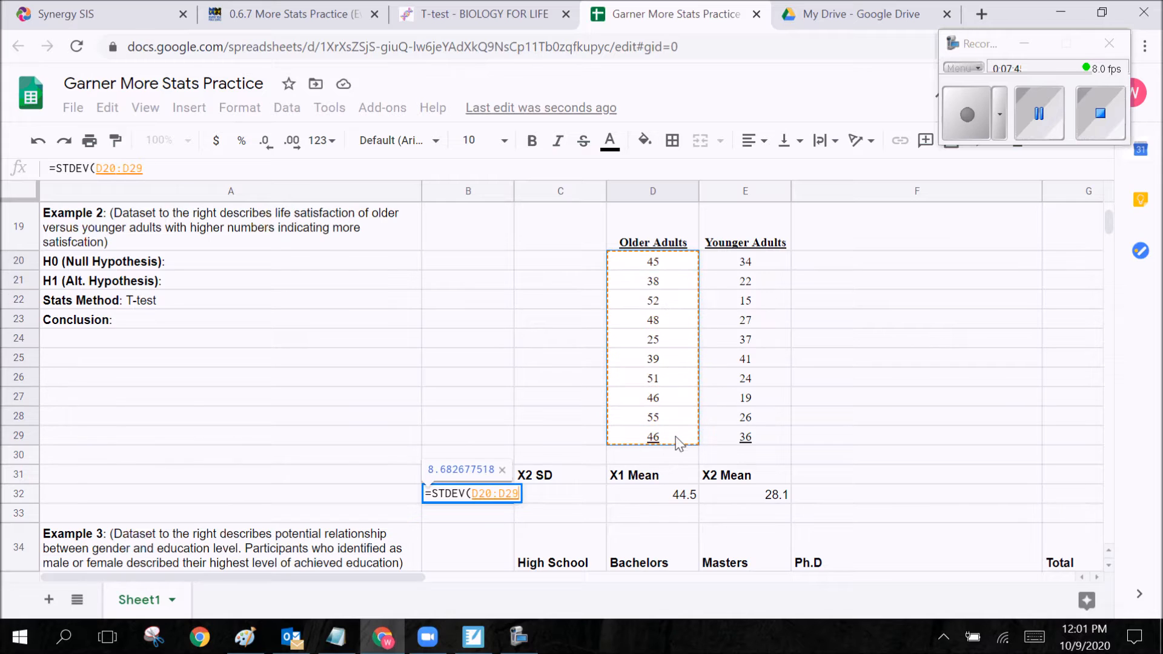
pyautogui.write(')')
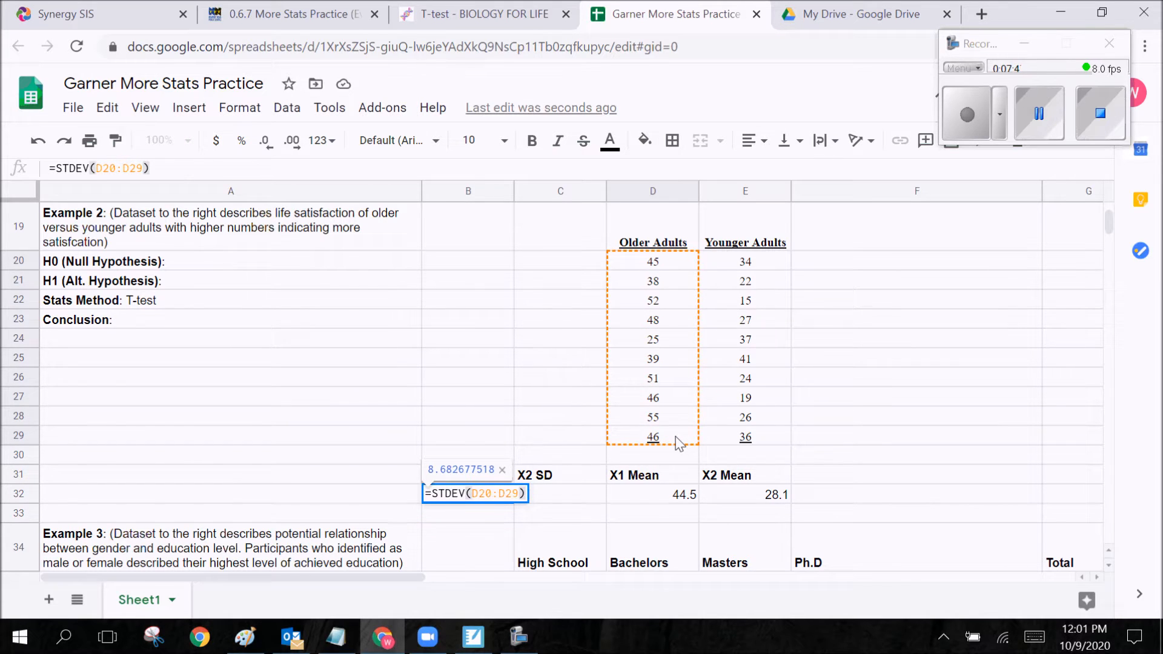
pyautogui.press('Return')
# Step: Calculate the Younger Adults standard deviation in C32 with =STDEV(E20:E29)
pyautogui.click(588, 501)
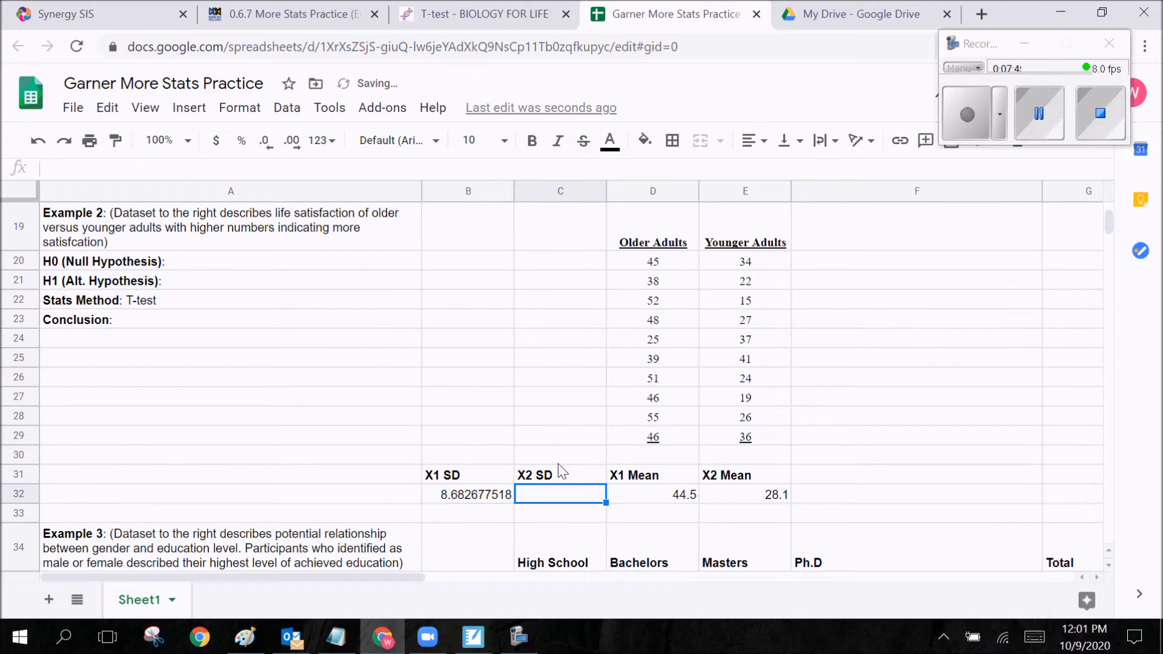
pyautogui.write('=stdev')
pyautogui.click(619, 472)
pyautogui.moveTo(745, 262); pyautogui.dragTo(738, 437)
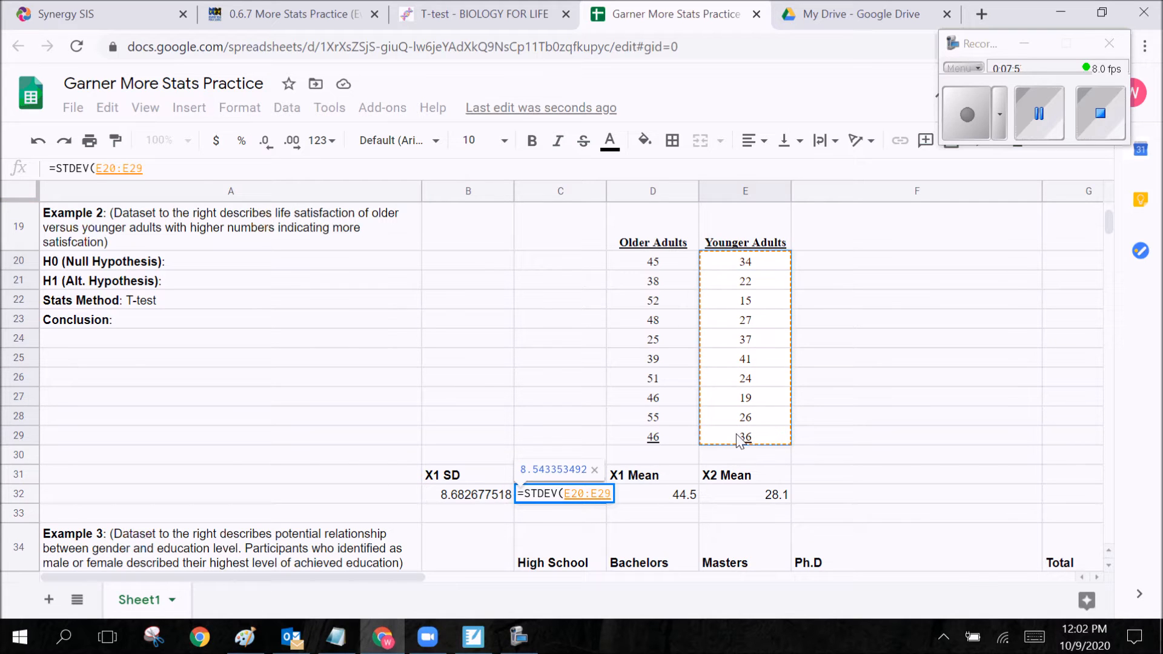
pyautogui.write(')')
pyautogui.press('Return')
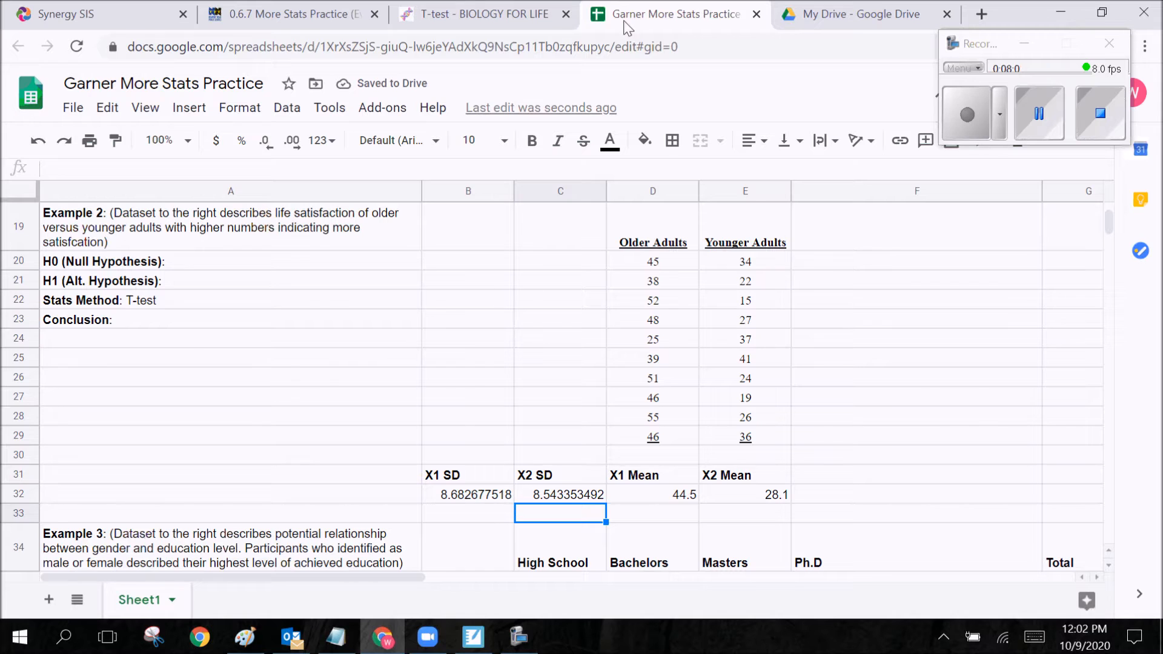
# Step: Check the t-test formula page, square the X1 SD in B33 with =B32^2, and fill the formula across to C33
pyautogui.click(494, 13)
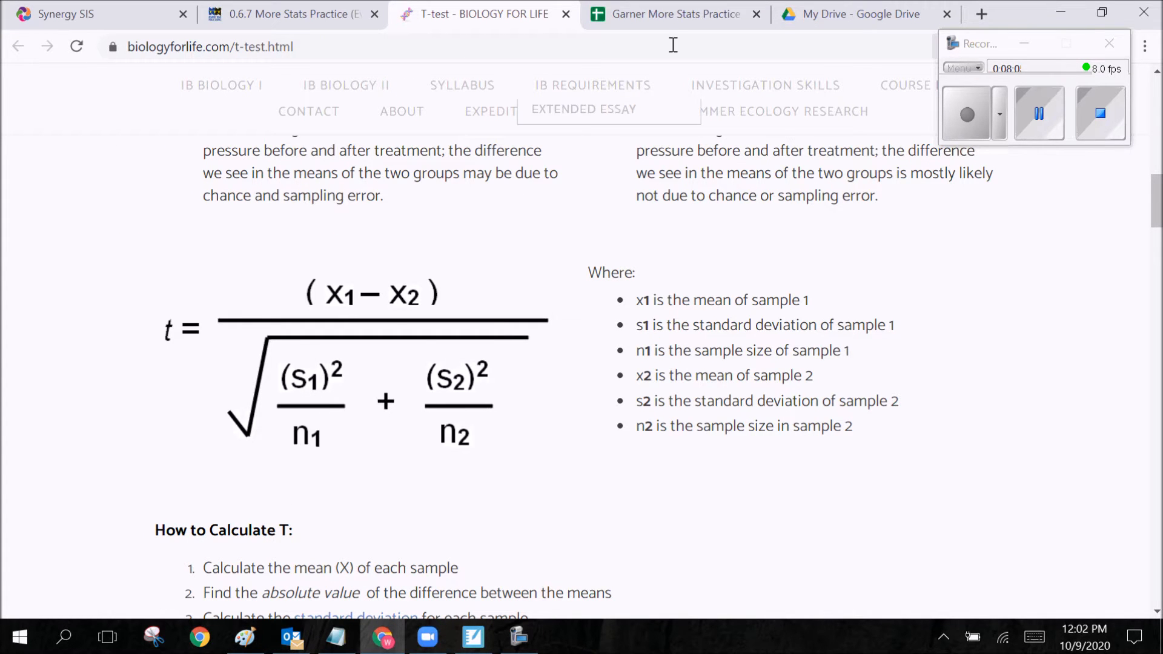
pyautogui.click(666, 13)
pyautogui.click(468, 515)
pyautogui.write('=')
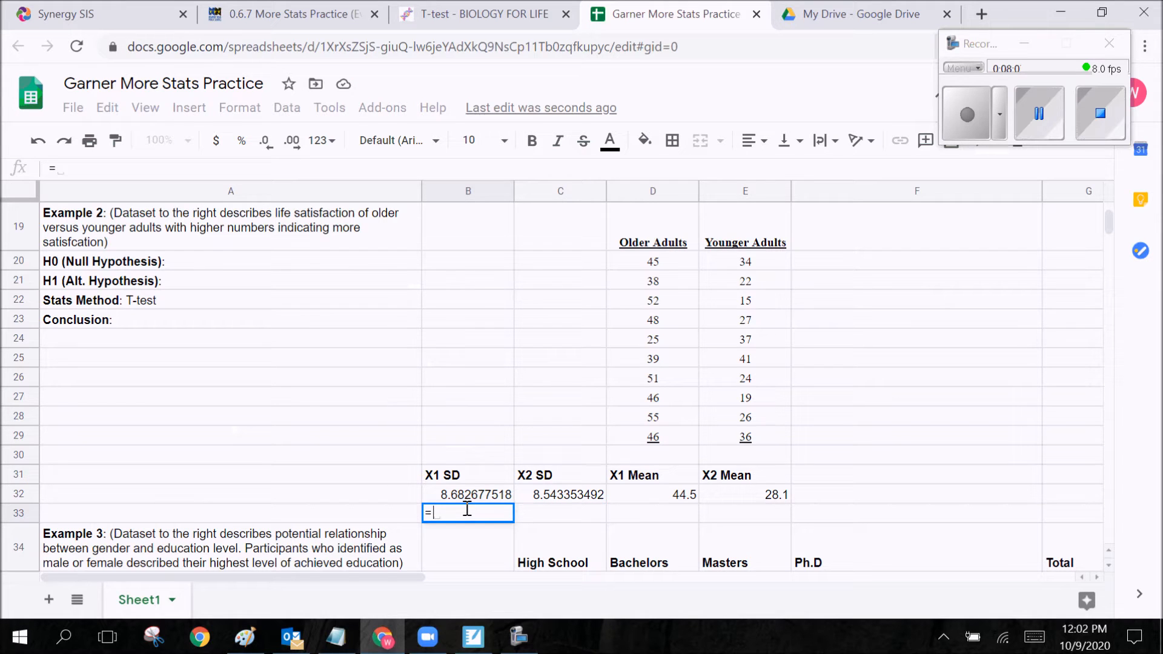
pyautogui.click(468, 495)
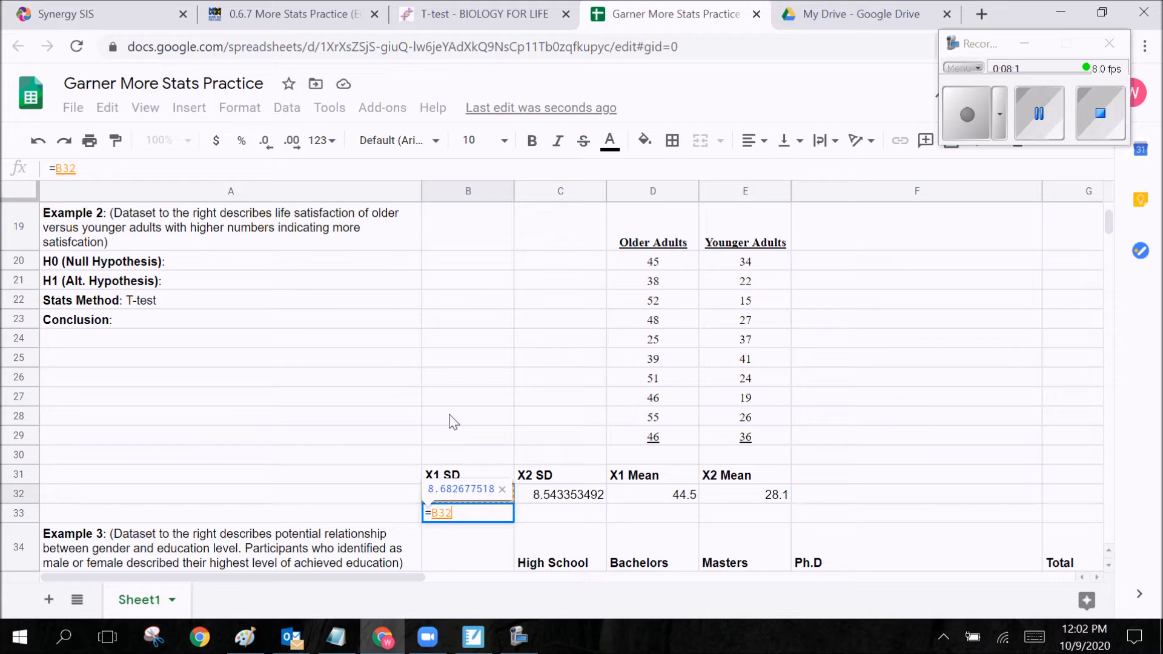
pyautogui.write('^')
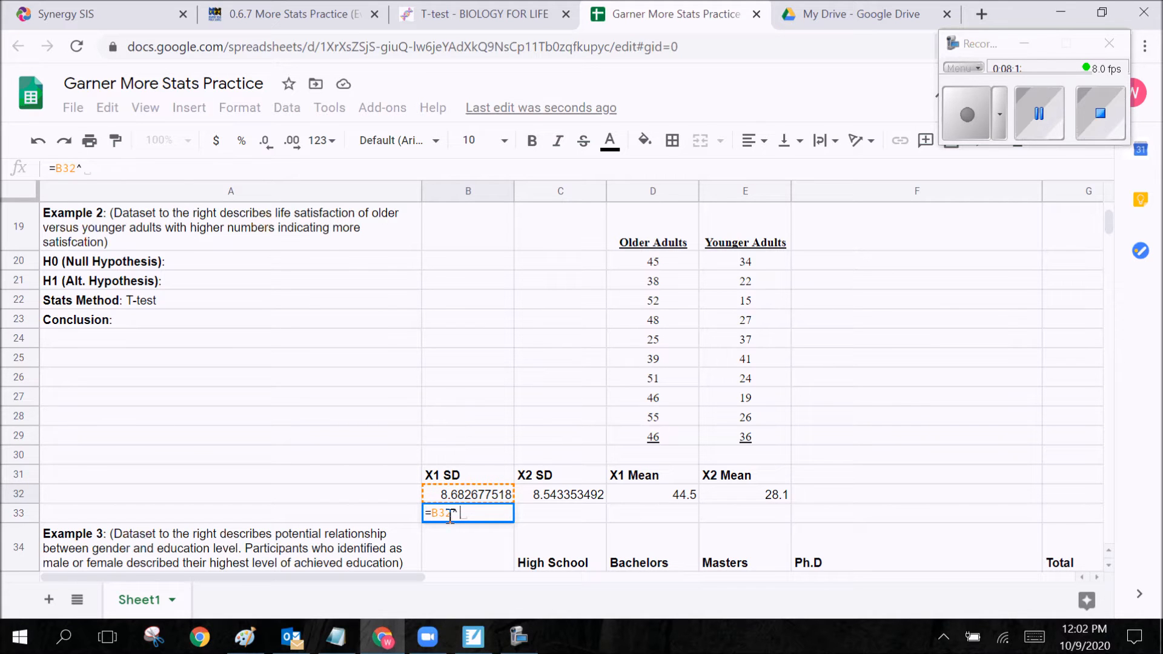
pyautogui.write('2')
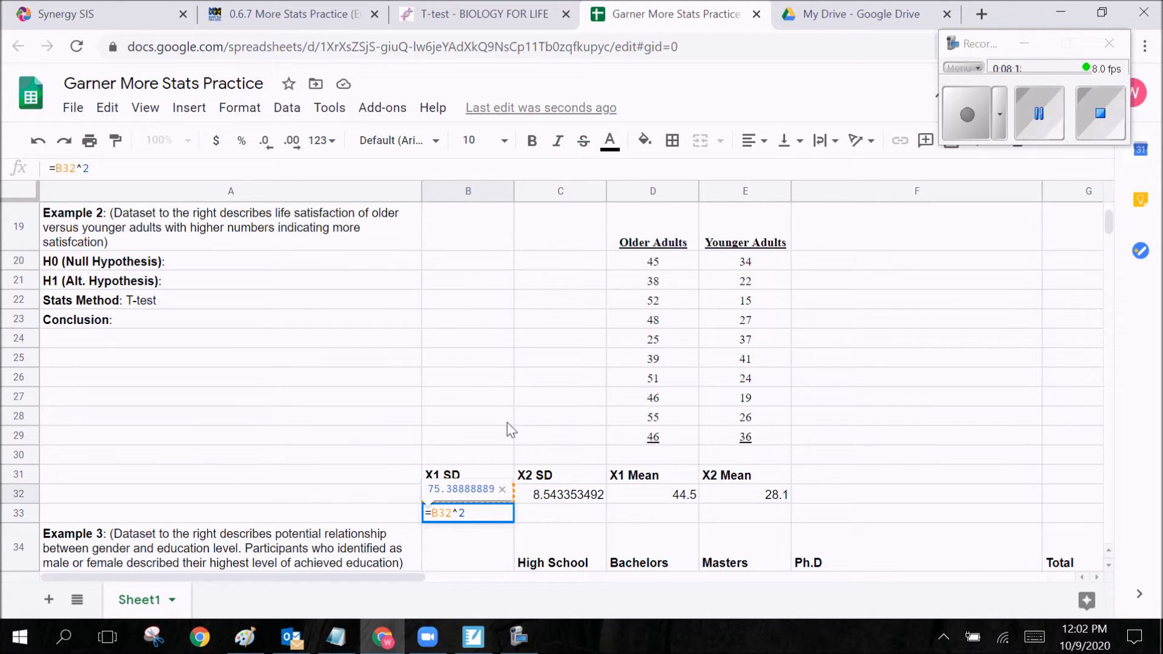
pyautogui.press('Return')
pyautogui.click(500, 470)
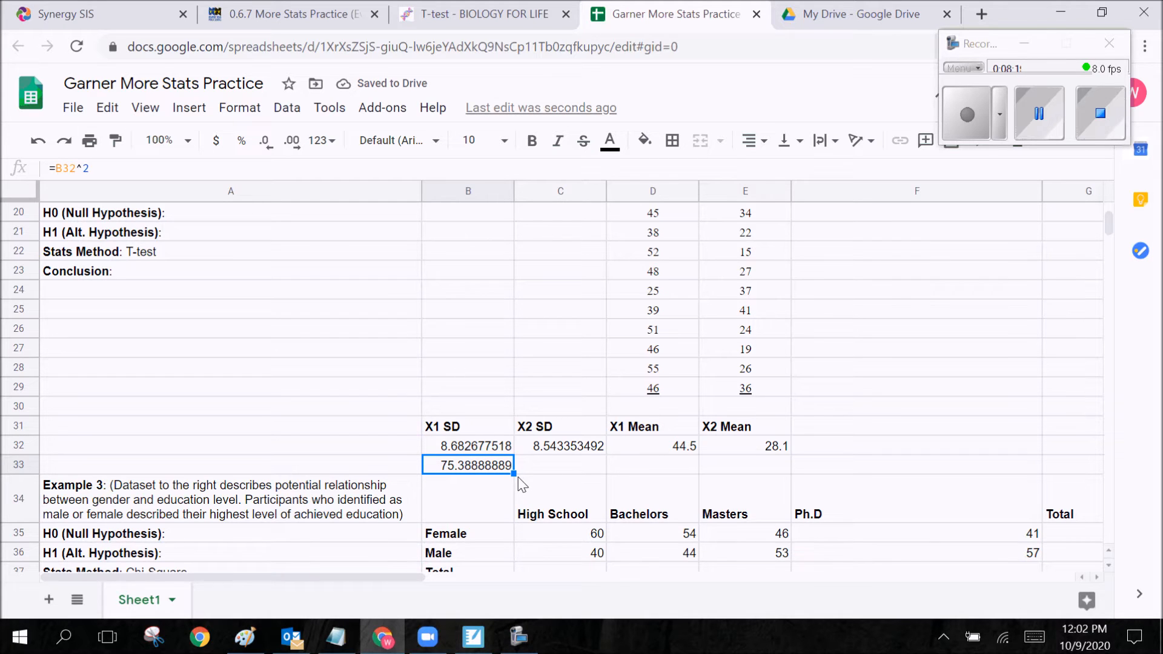
pyautogui.moveTo(514, 473); pyautogui.dragTo(584, 471)
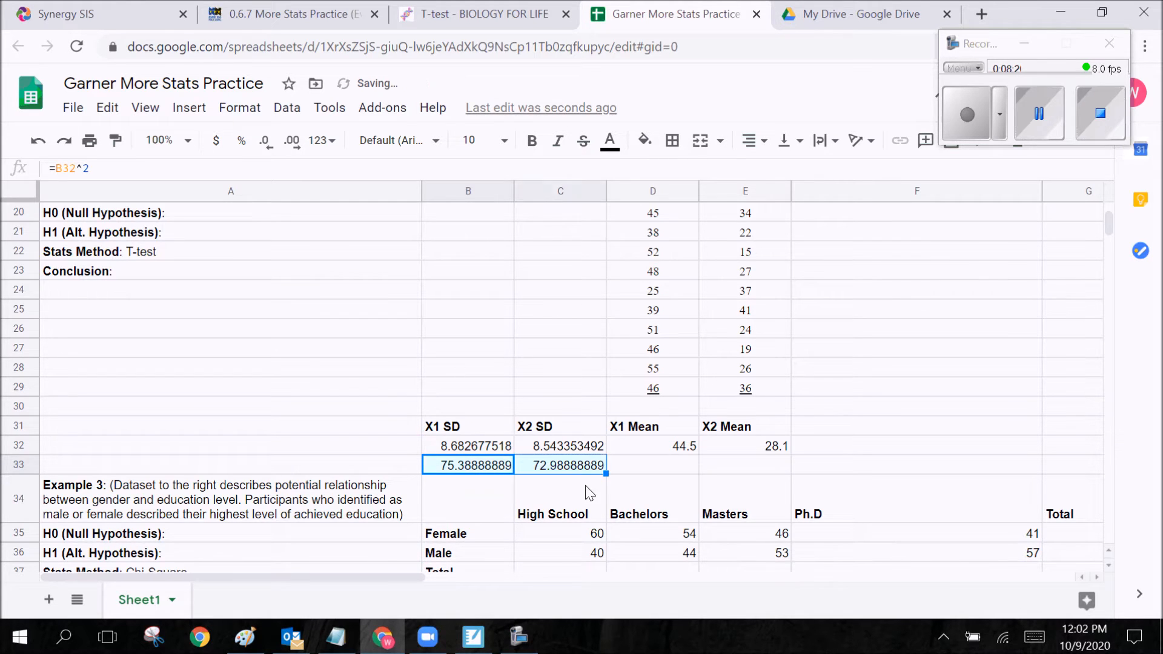
# Step: Review the squared standard deviations and the means against the t-test formula on the Biology for Life page
pyautogui.click(635, 464)
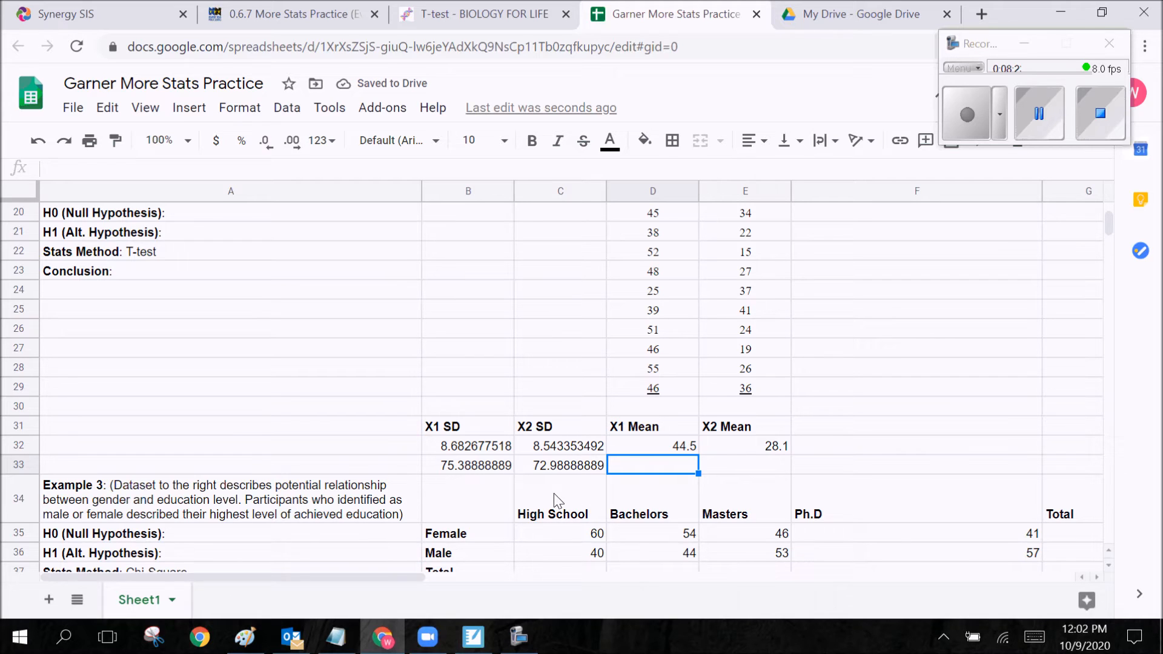
pyautogui.click(463, 431)
pyautogui.moveTo(451, 467); pyautogui.dragTo(544, 466)
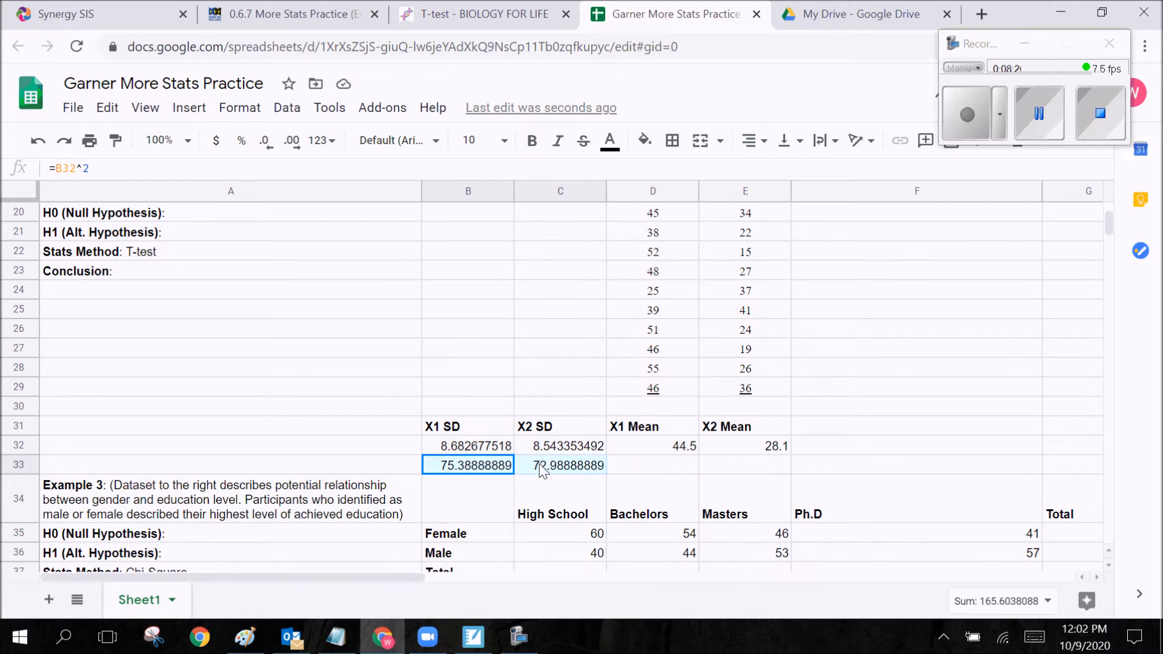
pyautogui.click(696, 448)
pyautogui.click(735, 443)
pyautogui.click(848, 456)
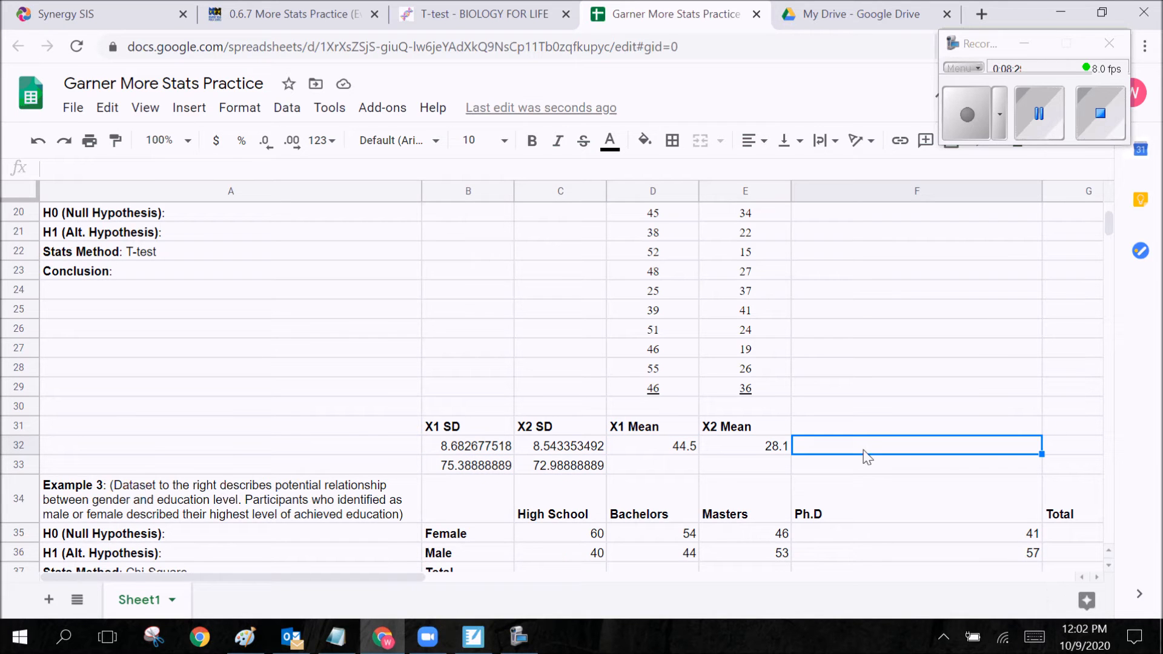
pyautogui.click(401, 11)
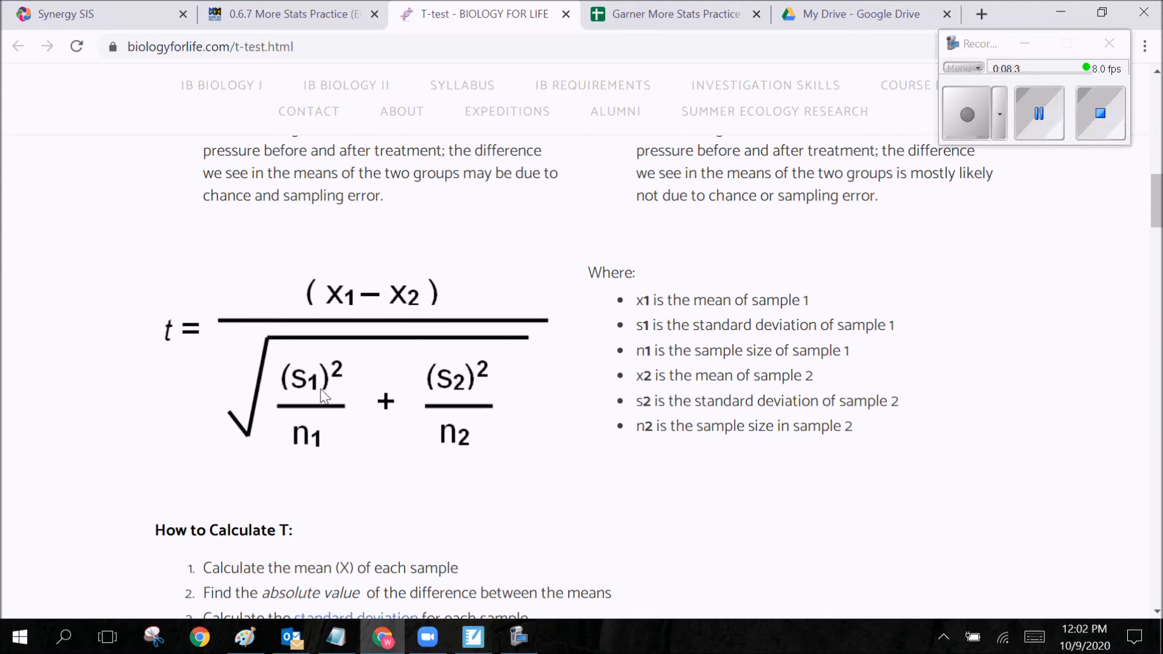
pyautogui.click(643, 15)
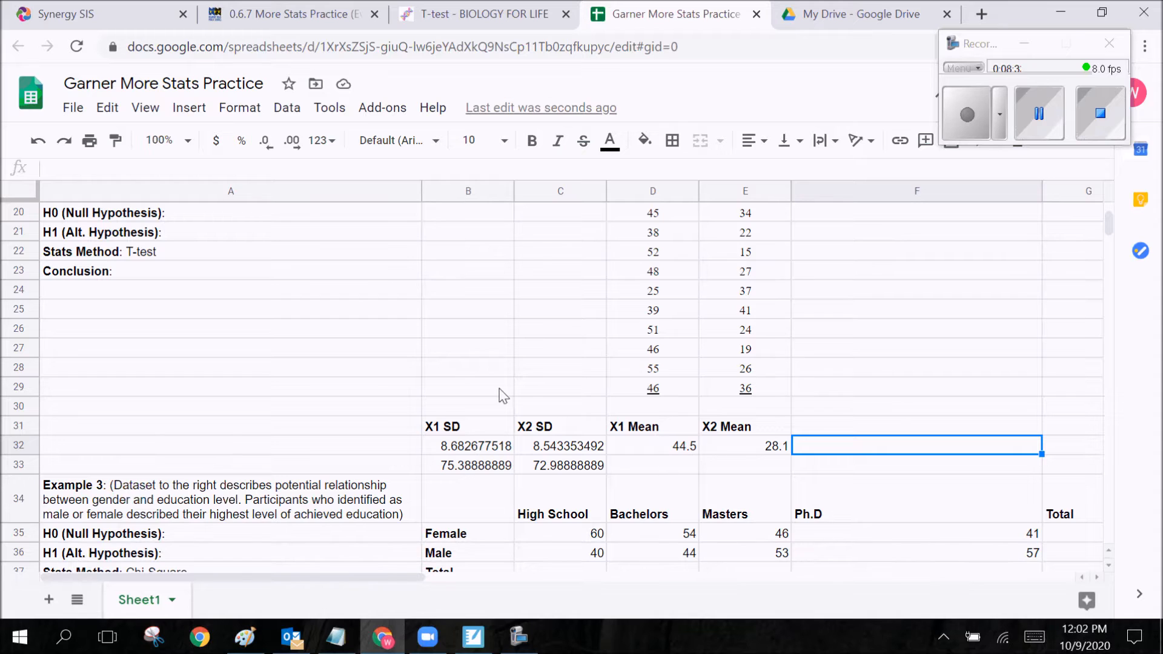
# Step: Count the values in the Younger Adults column, E20 through E29, to determine the sample size
pyautogui.scroll(1, 717, 320)
pyautogui.moveTo(751, 282); pyautogui.dragTo(757, 455)
pyautogui.click(817, 441)
pyautogui.click(742, 282)
pyautogui.click(744, 302)
pyautogui.click(746, 321)
pyautogui.click(746, 339)
pyautogui.click(743, 359)
pyautogui.click(742, 379)
pyautogui.click(737, 397)
pyautogui.click(733, 418)
pyautogui.click(729, 436)
pyautogui.click(725, 454)
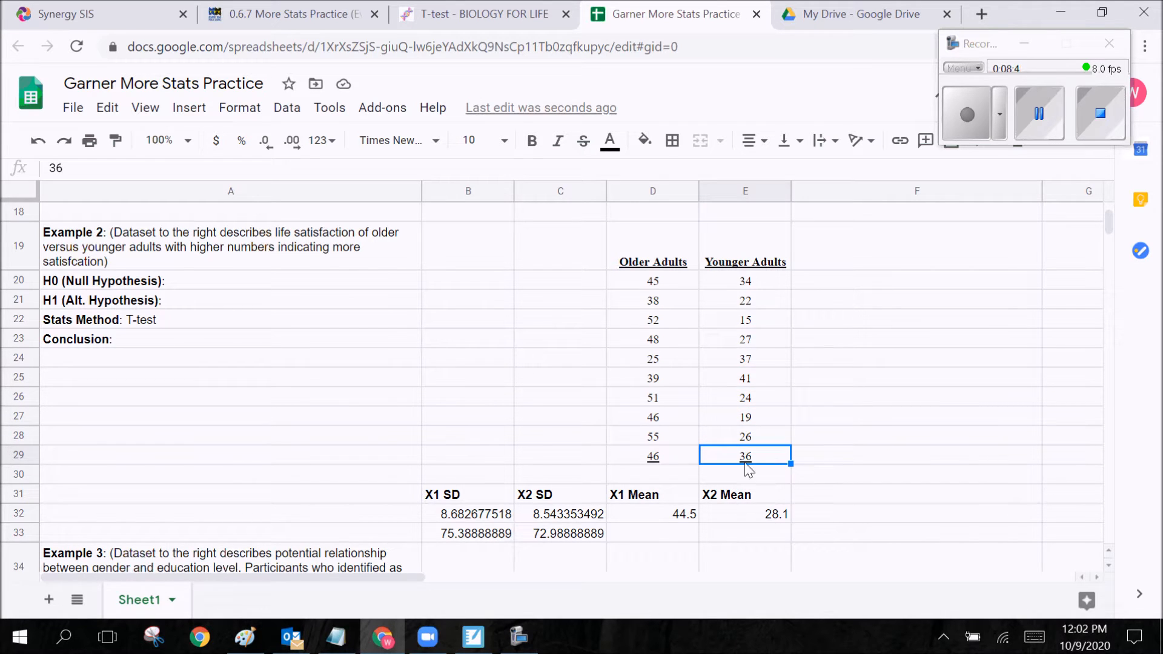
# Step: Enter the label "n = 10 (for both samples)" in F31
pyautogui.click(846, 496)
pyautogui.write('N =')
pyautogui.press('BackSpace')
pyautogui.press('BackSpace')
pyautogui.press('BackSpace')
pyautogui.write('n = 10')
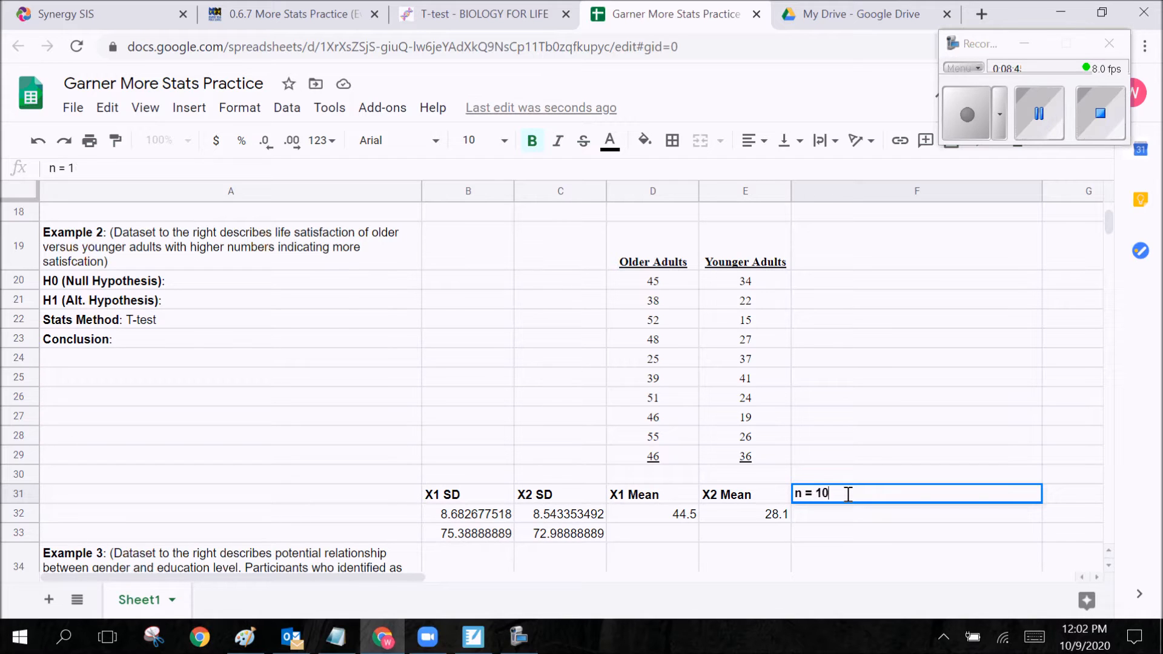
pyautogui.write(' (for boh')
pyautogui.write('h sampleS')
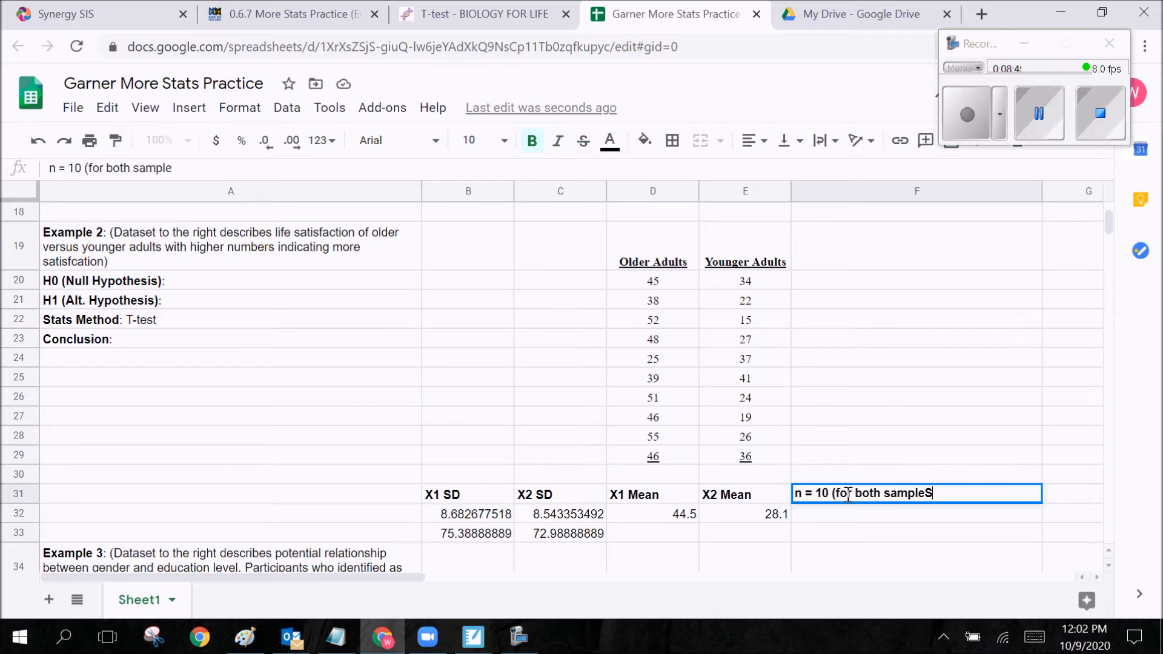
pyautogui.write(')')
pyautogui.click(845, 321)
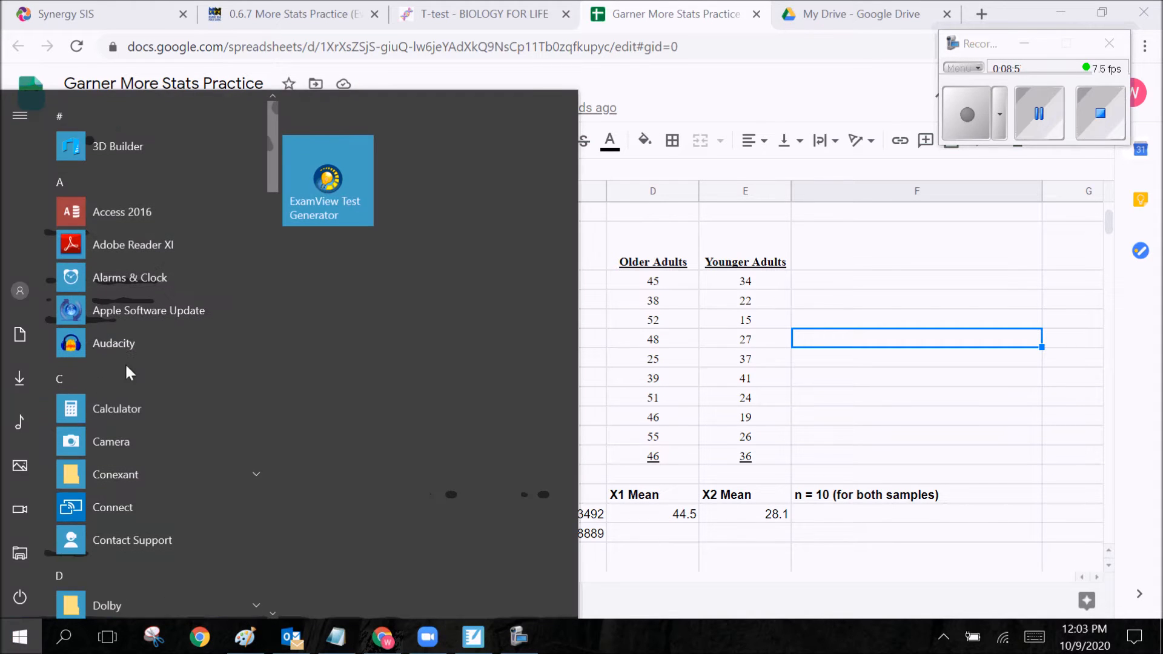
# Step: Open Calculator, consult the t-test formula, and subtract the two sample means, 44.5 - 28.1
pyautogui.click(118, 404)
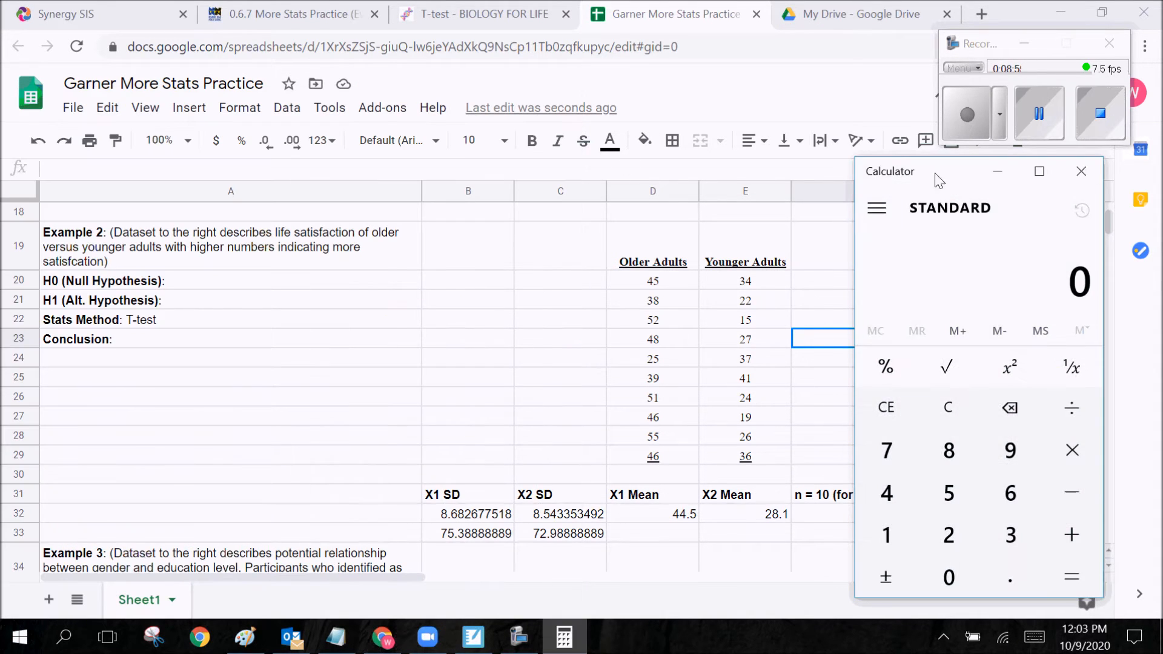
pyautogui.click(479, 14)
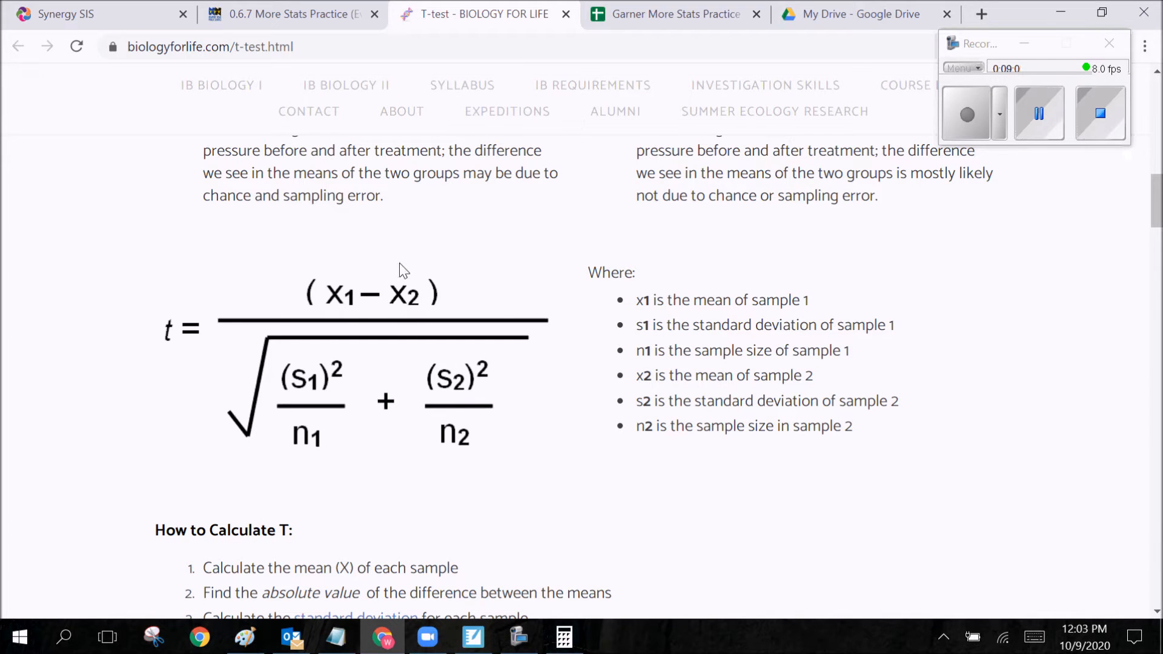
pyautogui.click(674, 12)
pyautogui.click(574, 637)
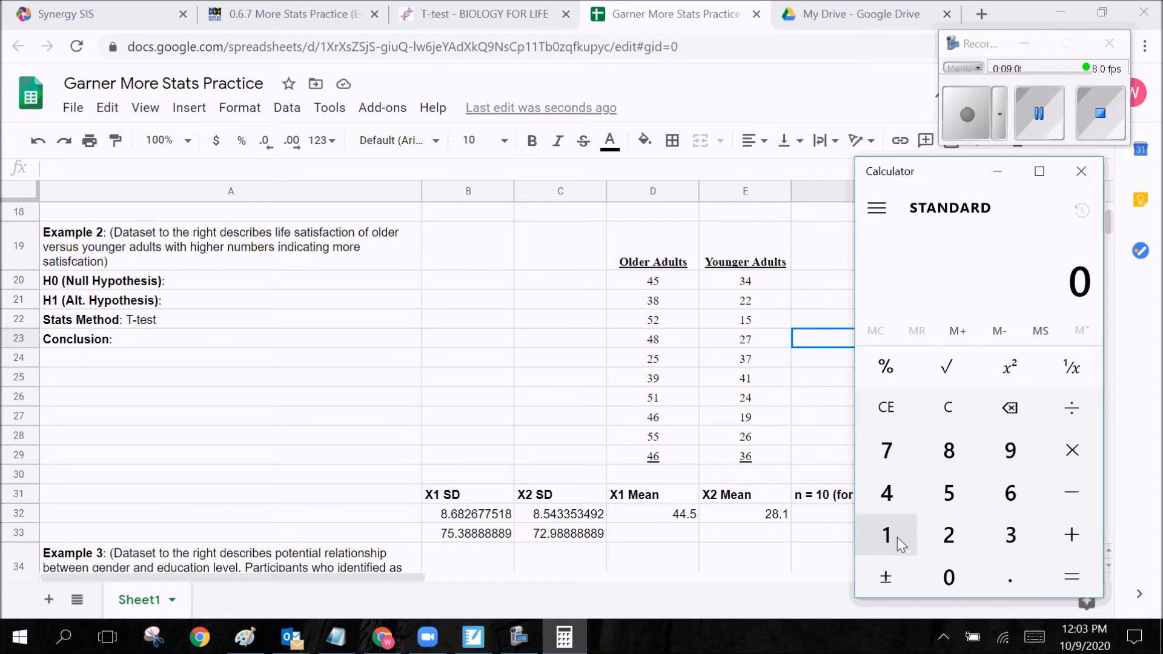
pyautogui.write('44.')
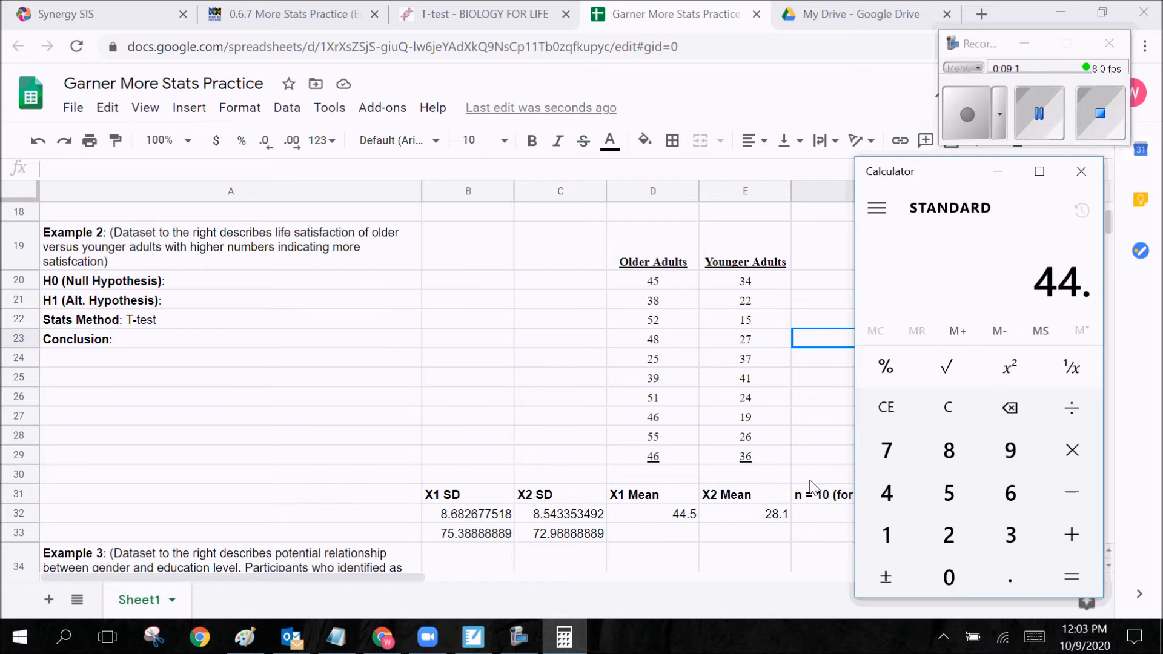
pyautogui.write('5 - ')
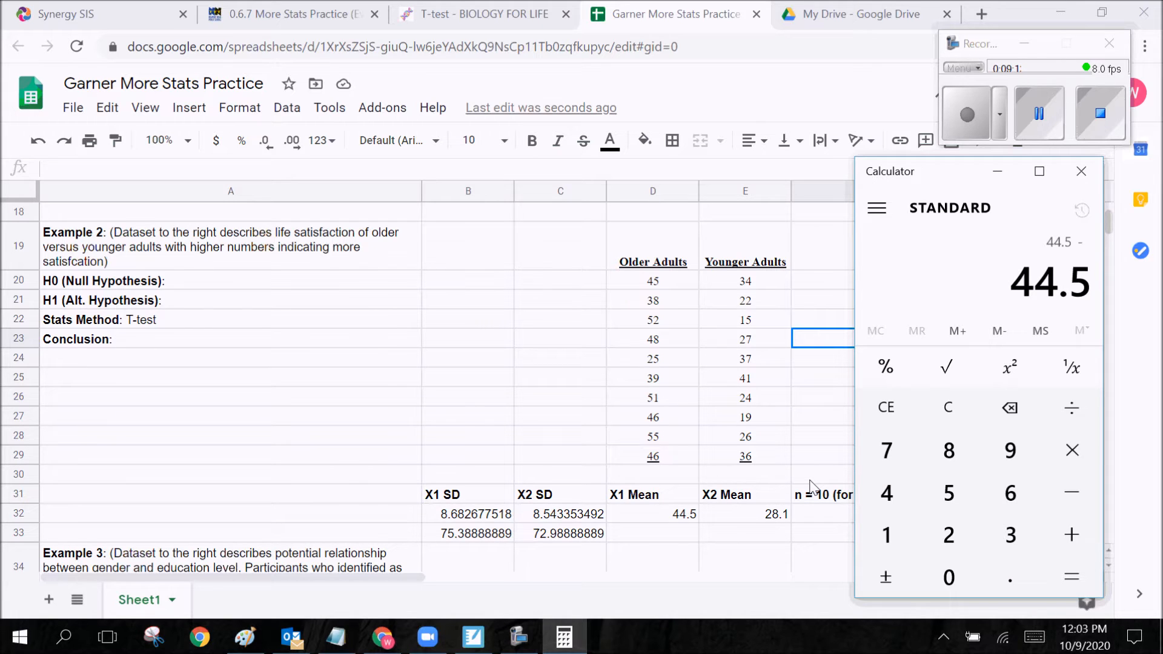
pyautogui.write('28.1')
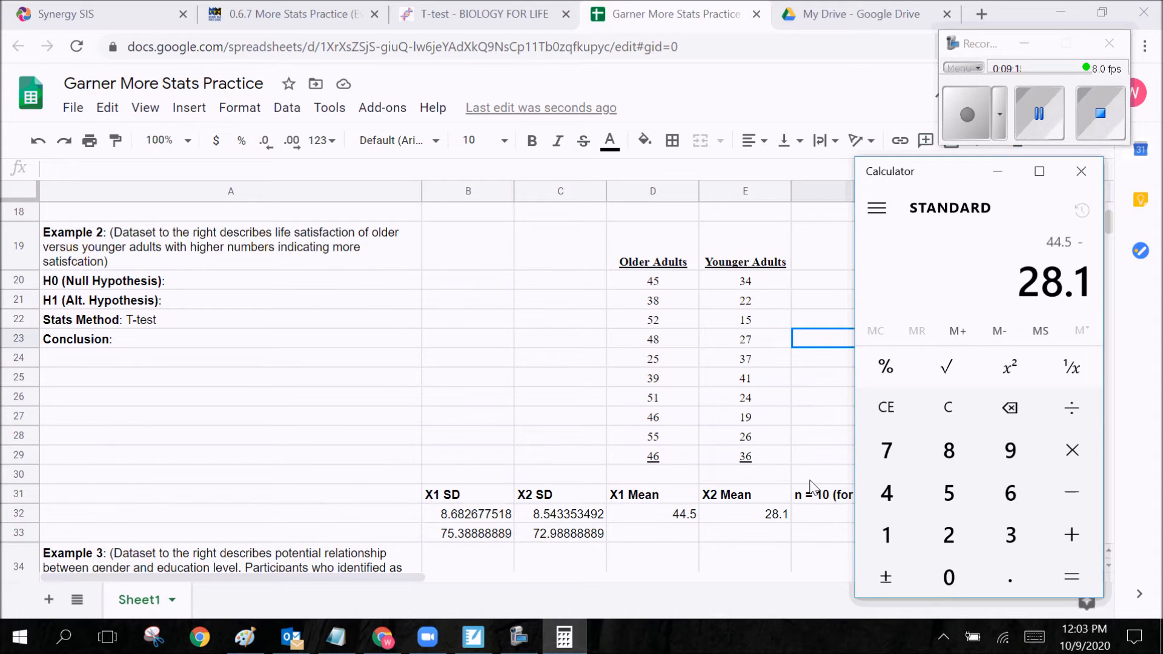
pyautogui.press('Return')
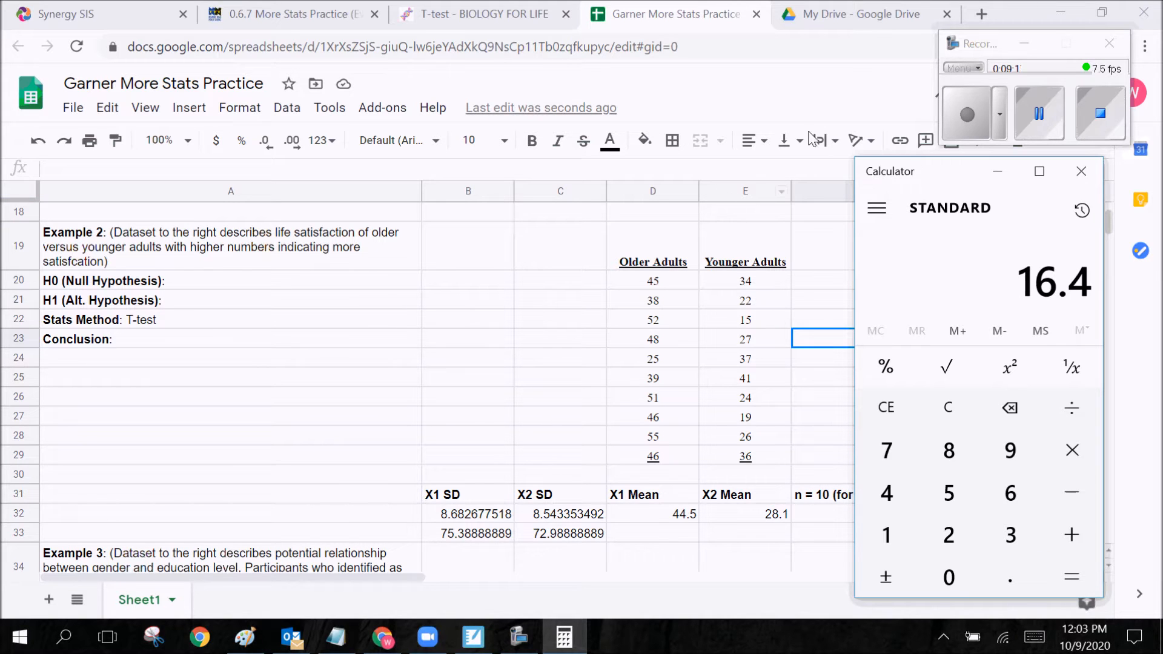
# Step: Switch to Paint and handwrite 16.4 over a fraction bar with a square-root sign beneath it
pyautogui.click(246, 636)
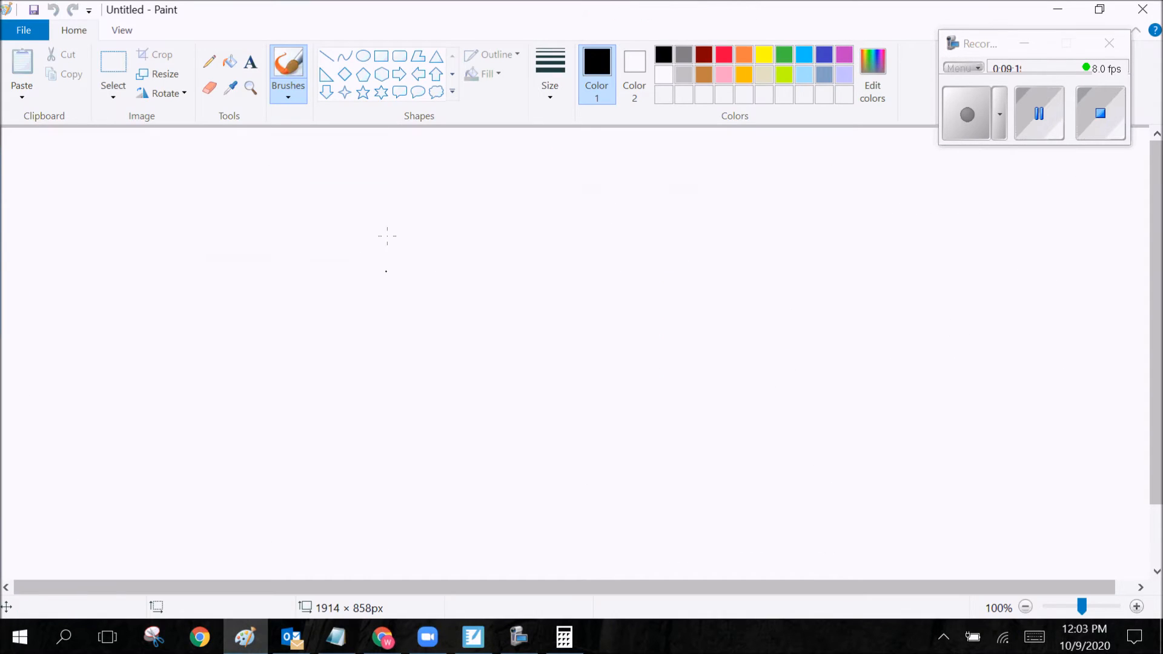
pyautogui.moveTo(387, 236)
pyautogui.mouseDown()
pyautogui.moveTo(390, 253)
pyautogui.moveTo(412, 249)
pyautogui.moveTo(429, 226)
pyautogui.moveTo(438, 238)
pyautogui.mouseUp()
pyautogui.moveTo(327, 264); pyautogui.dragTo(501, 267)
pyautogui.moveTo(315, 304)
pyautogui.mouseDown()
pyautogui.moveTo(348, 330)
pyautogui.moveTo(361, 276)
pyautogui.moveTo(513, 285)
pyautogui.mouseUp()
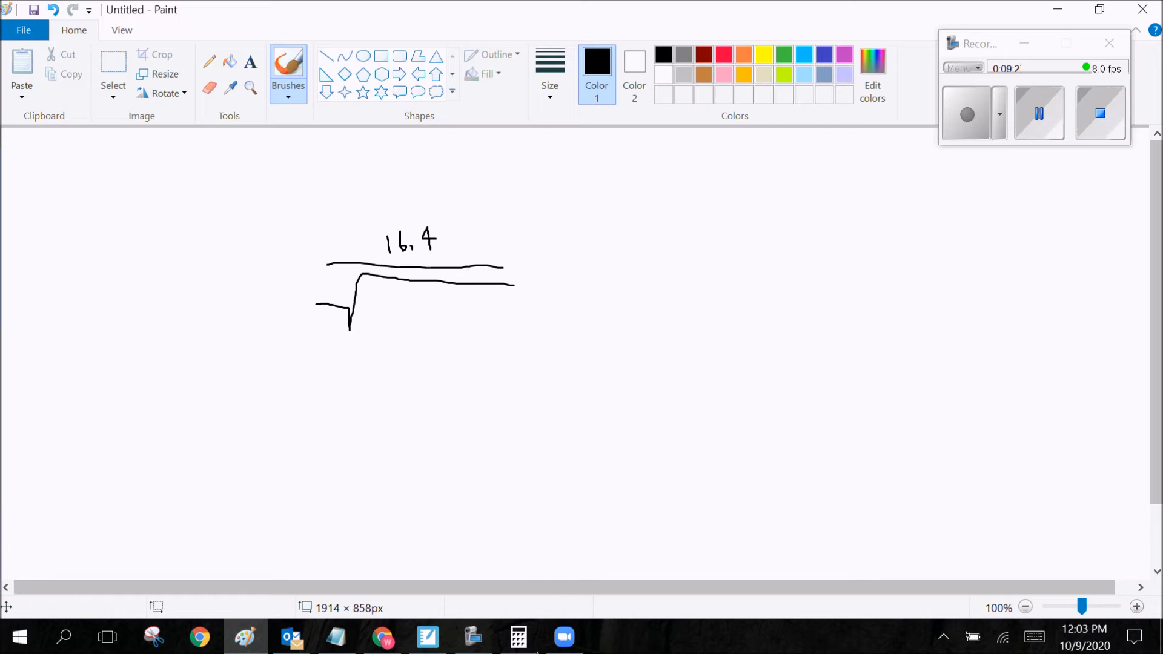
# Step: Handwrite 75.4/10 + 73/10 under the square root, using the rounded squared standard deviations from B33 and C33
pyautogui.click(395, 643)
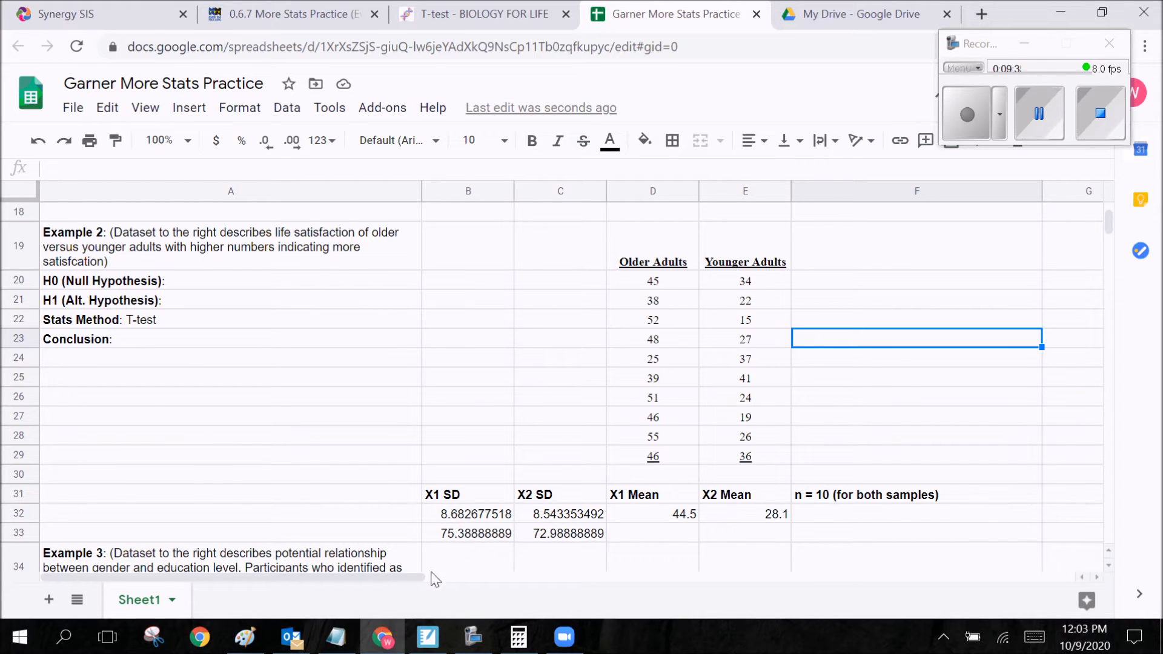
pyautogui.click(395, 639)
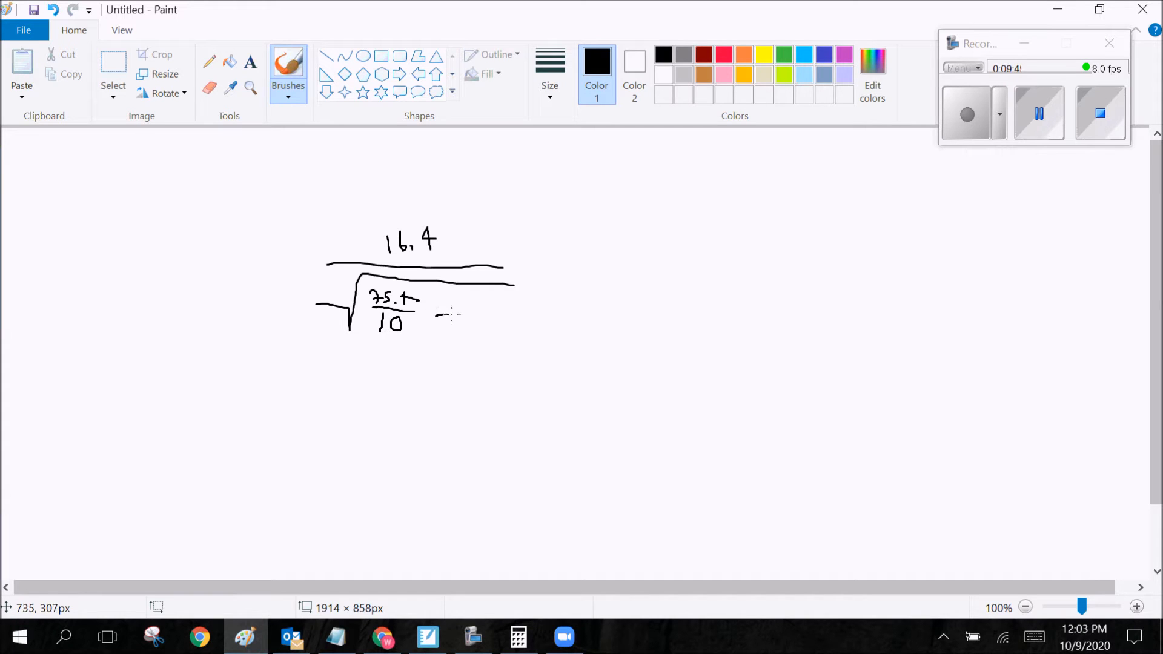
pyautogui.click(382, 637)
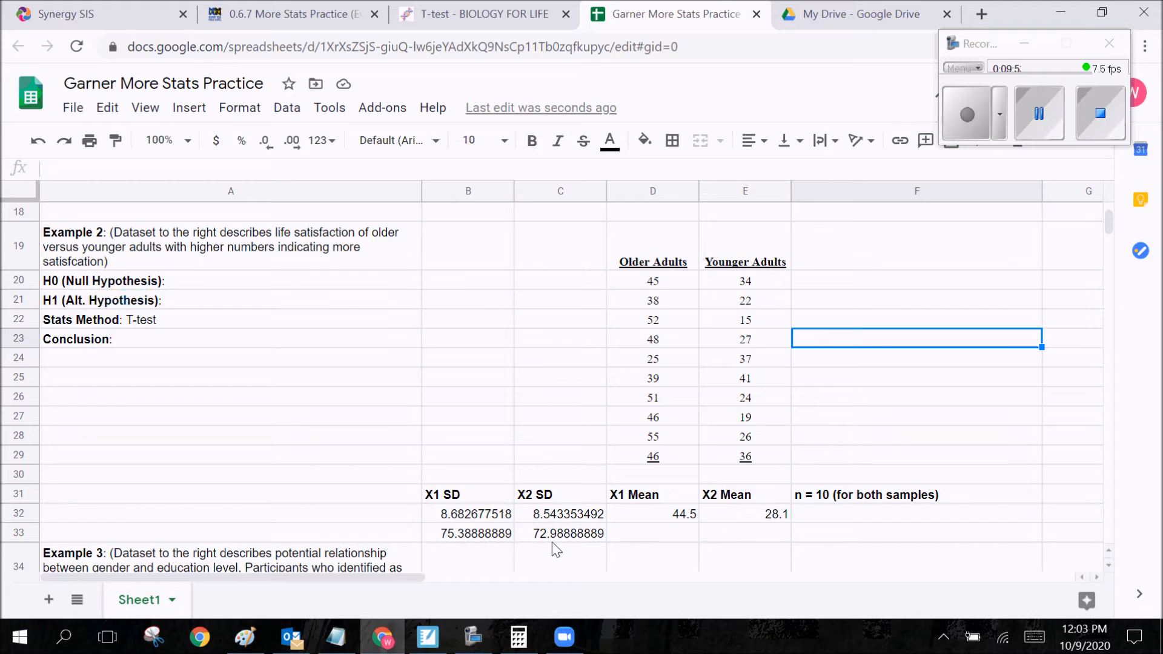
pyautogui.hotkey('alt', 'Tab')
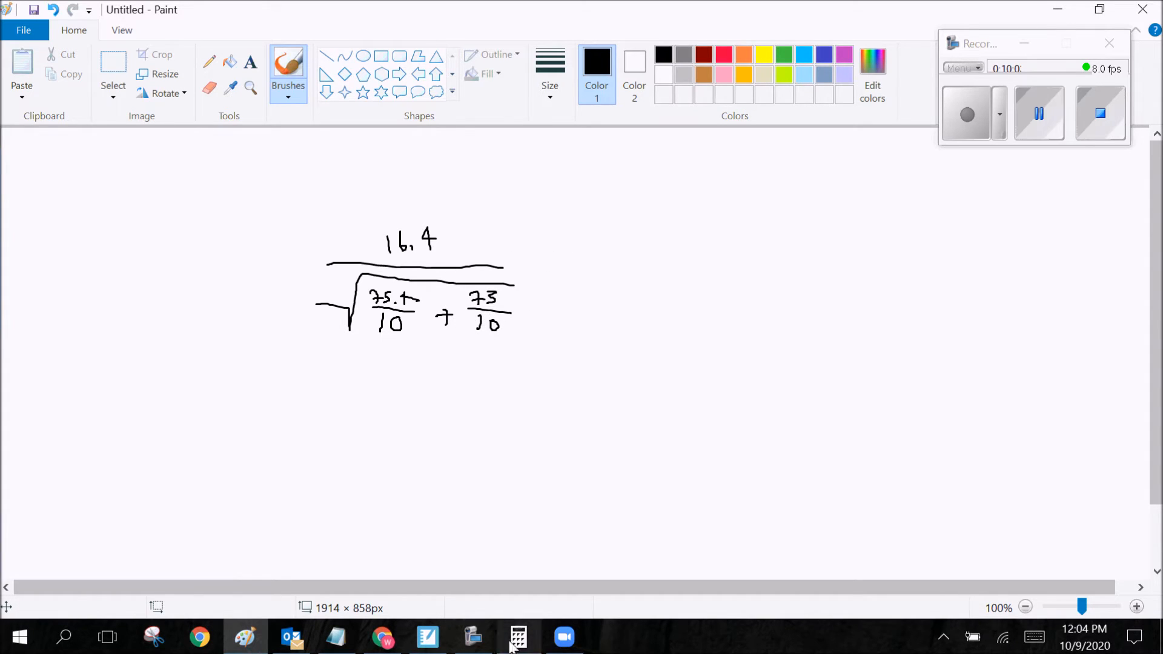
# Step: Draw an arrow after the handwritten expression and write 16.4 above a new fraction bar
pyautogui.moveTo(555, 265)
pyautogui.mouseDown()
pyautogui.moveTo(609, 266)
pyautogui.moveTo(607, 292)
pyautogui.mouseUp()
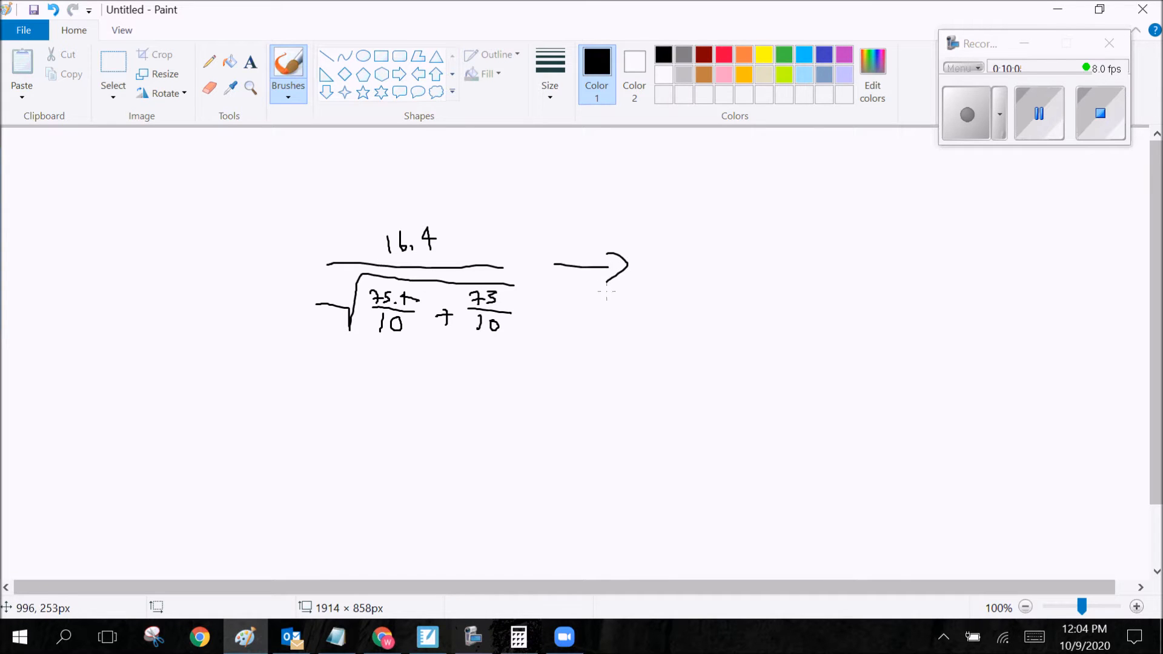
pyautogui.moveTo(683, 217); pyautogui.dragTo(680, 232)
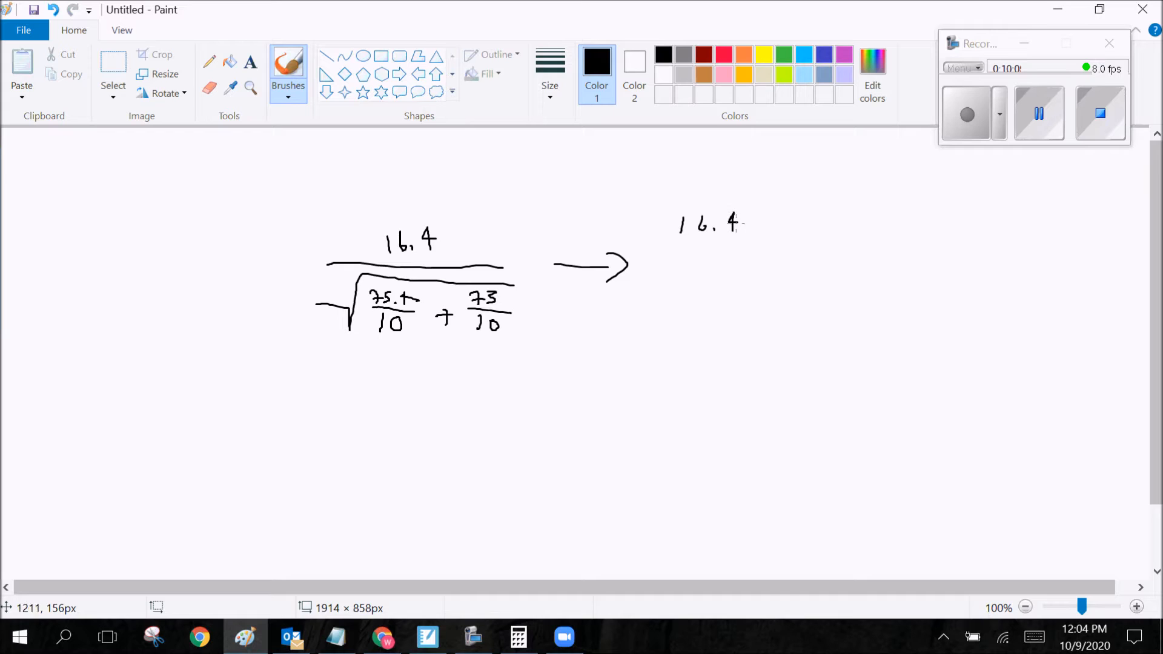
pyautogui.moveTo(694, 244); pyautogui.dragTo(760, 247)
# Step: Switch to Calculator and add the two terms under the square root, 7.54 + 7.3
pyautogui.click(537, 640)
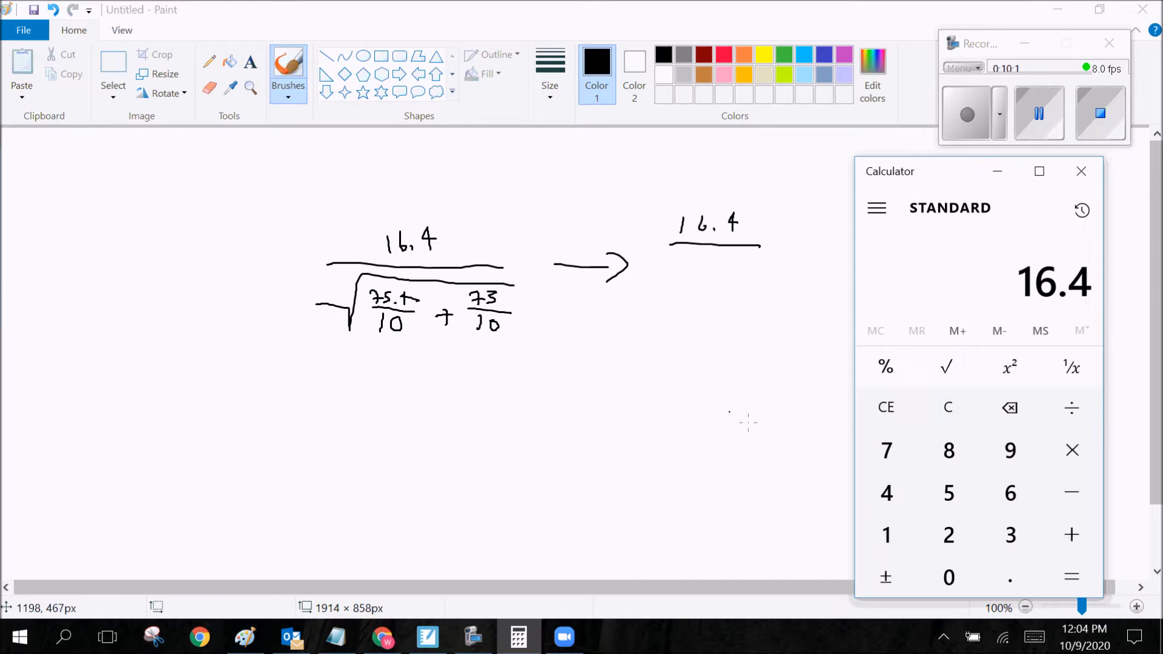
pyautogui.click(950, 409)
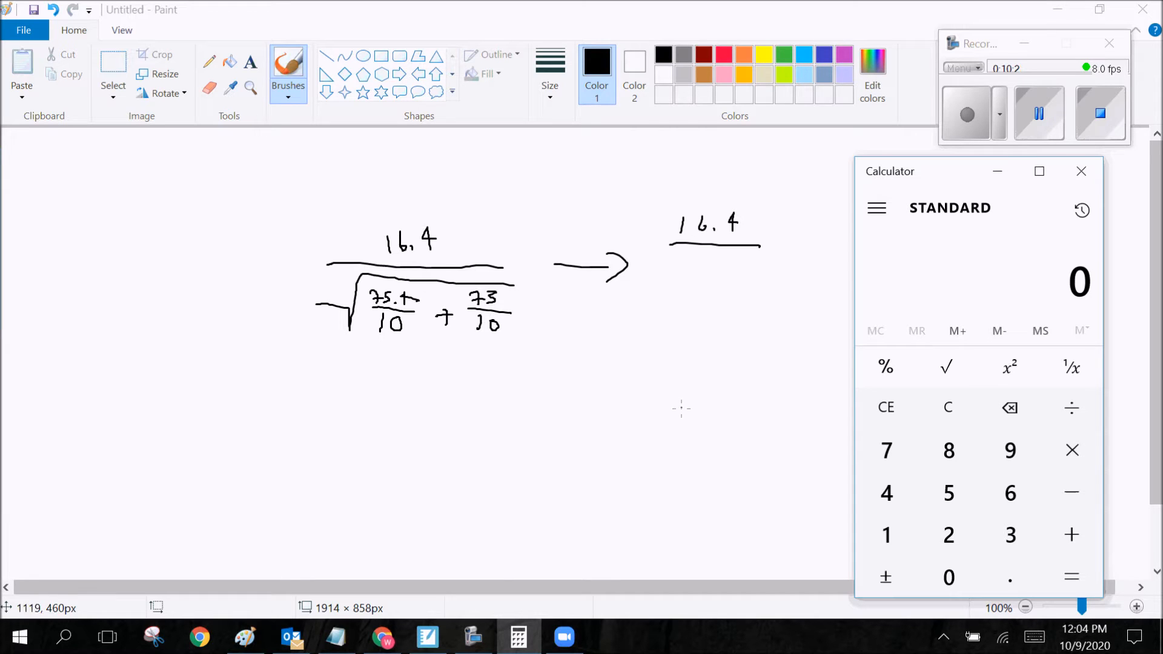
pyautogui.click(892, 454)
pyautogui.click(1012, 575)
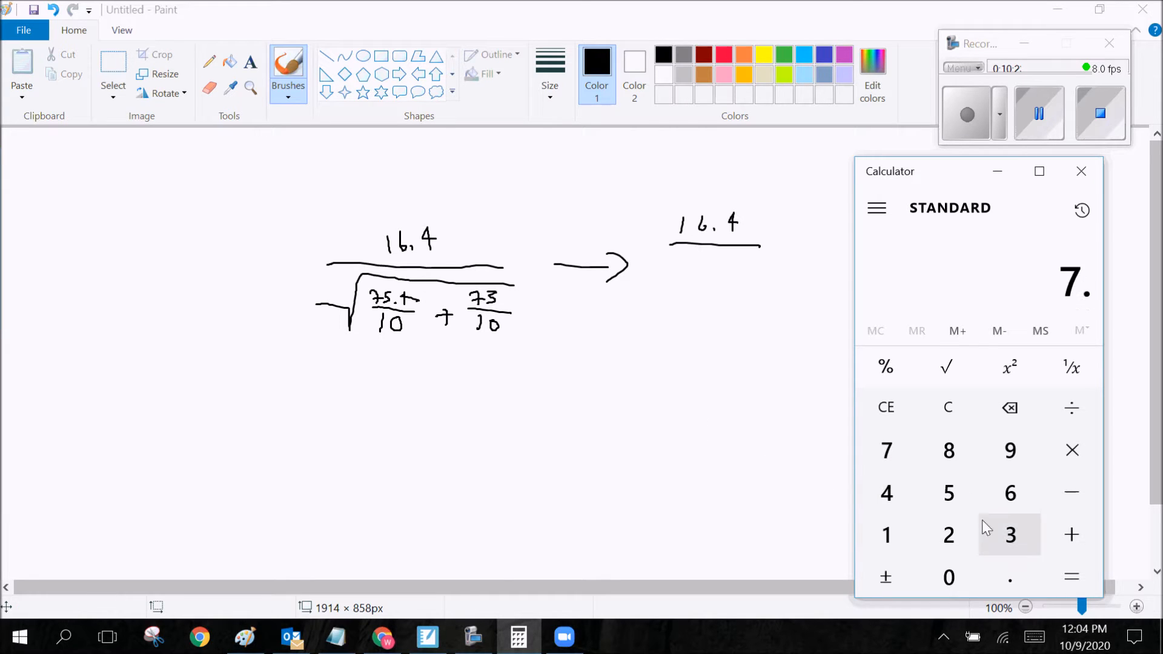
pyautogui.click(951, 497)
pyautogui.click(886, 496)
pyautogui.click(1069, 534)
pyautogui.click(886, 450)
pyautogui.click(1010, 576)
pyautogui.click(1012, 544)
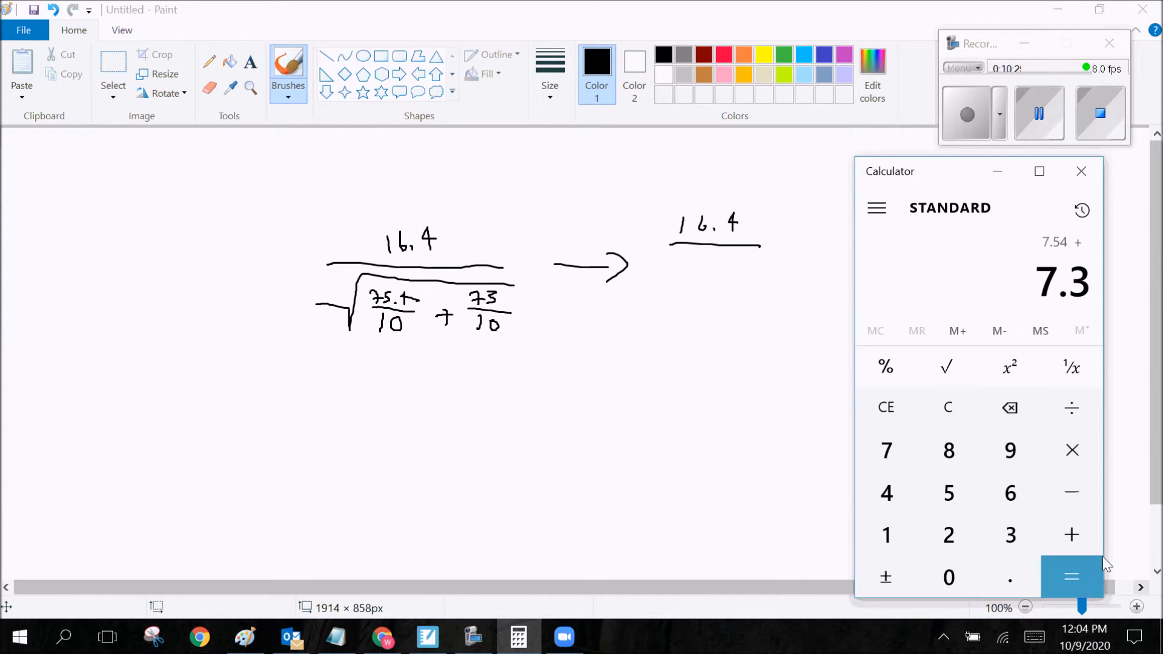
pyautogui.click(1071, 575)
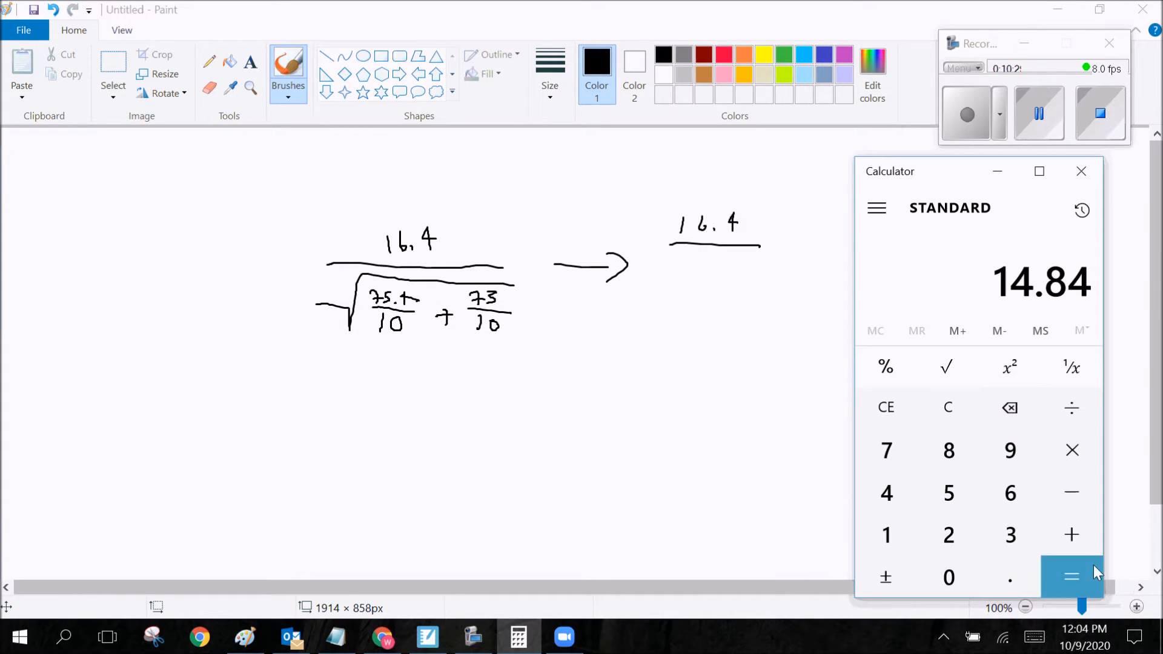
# Step: Return to Paint and handwrite 14.84 beneath the new fraction bar, followed by an equals sign
pyautogui.click(693, 255)
pyautogui.moveTo(680, 257)
pyautogui.mouseDown()
pyautogui.moveTo(678, 274)
pyautogui.moveTo(717, 256)
pyautogui.moveTo(719, 270)
pyautogui.moveTo(742, 262)
pyautogui.moveTo(736, 270)
pyautogui.mouseUp()
pyautogui.click(704, 269)
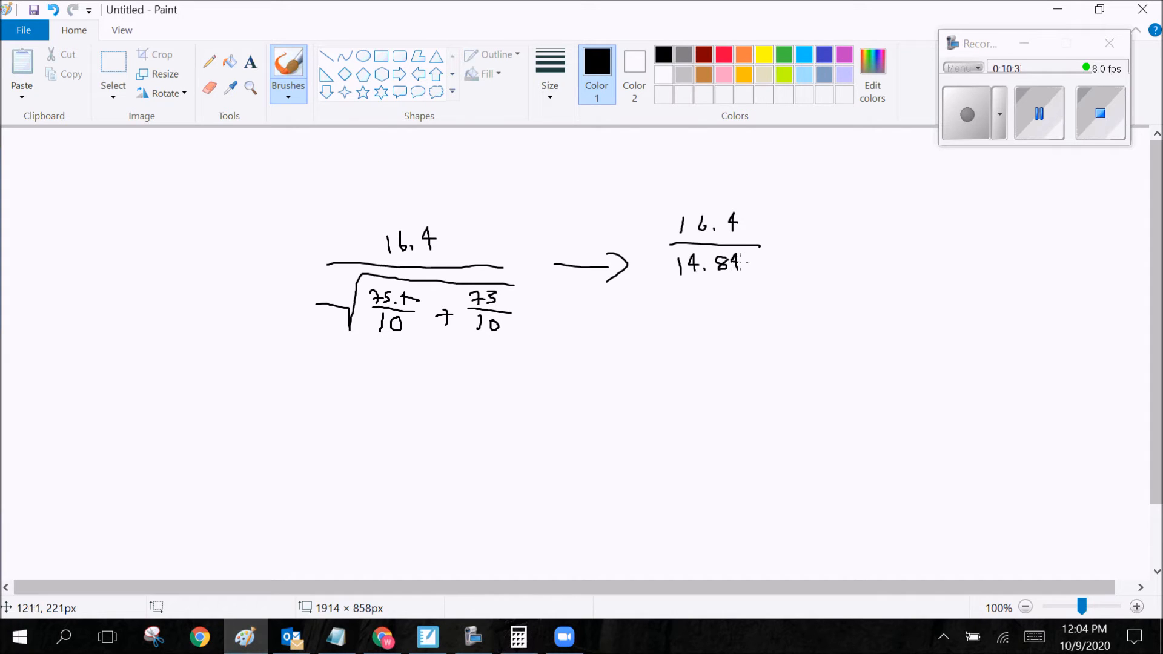
pyautogui.moveTo(788, 241); pyautogui.dragTo(799, 243)
pyautogui.moveTo(789, 249); pyautogui.dragTo(801, 250)
# Step: Divide 16.4 by 14.84 in Calculator and start handwriting the quotient as "1." after the equals sign in Paint
pyautogui.click(519, 637)
pyautogui.click(948, 409)
pyautogui.write('16.4/14.')
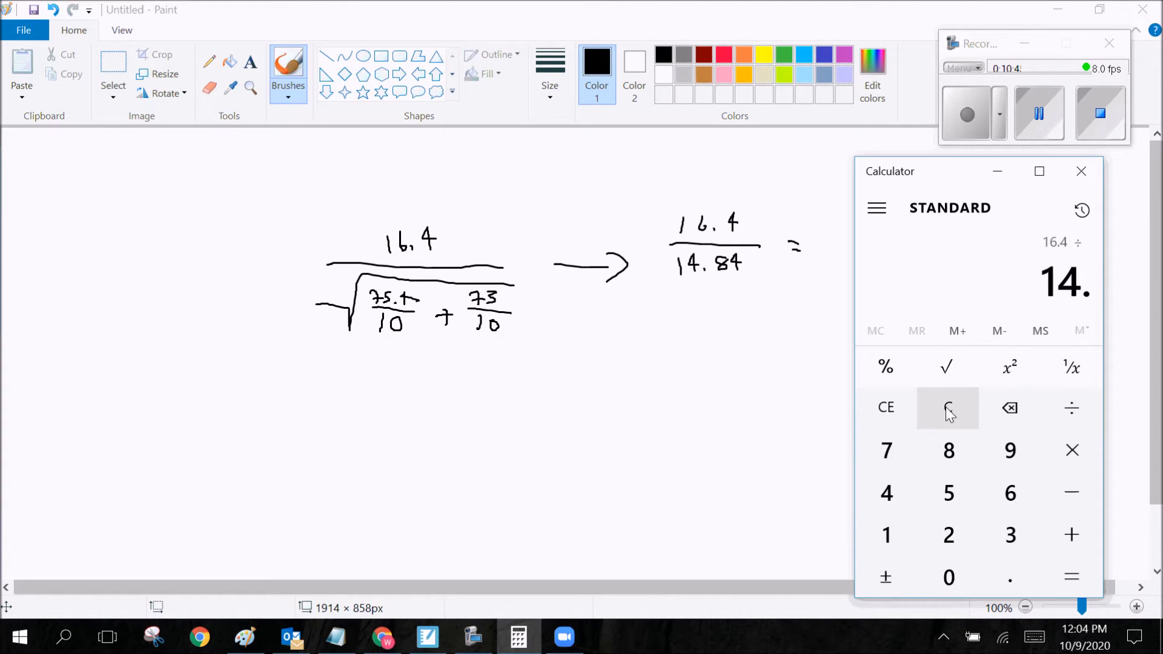
pyautogui.write('84')
pyautogui.press('Return')
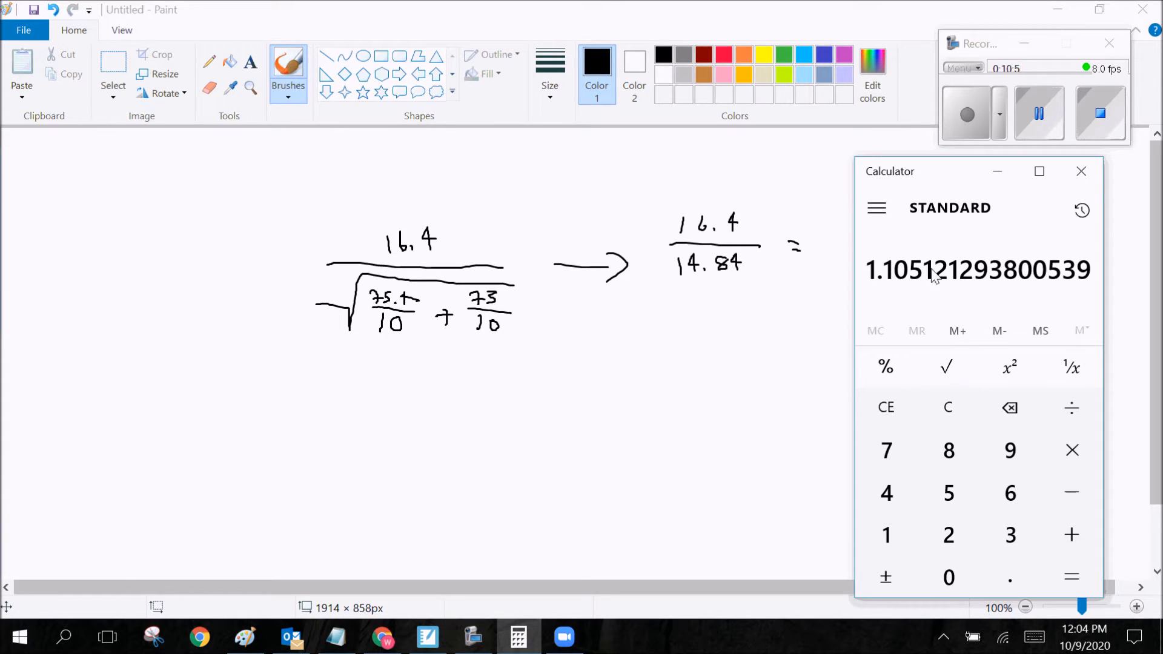
pyautogui.click(814, 243)
pyautogui.moveTo(820, 234); pyautogui.dragTo(821, 251)
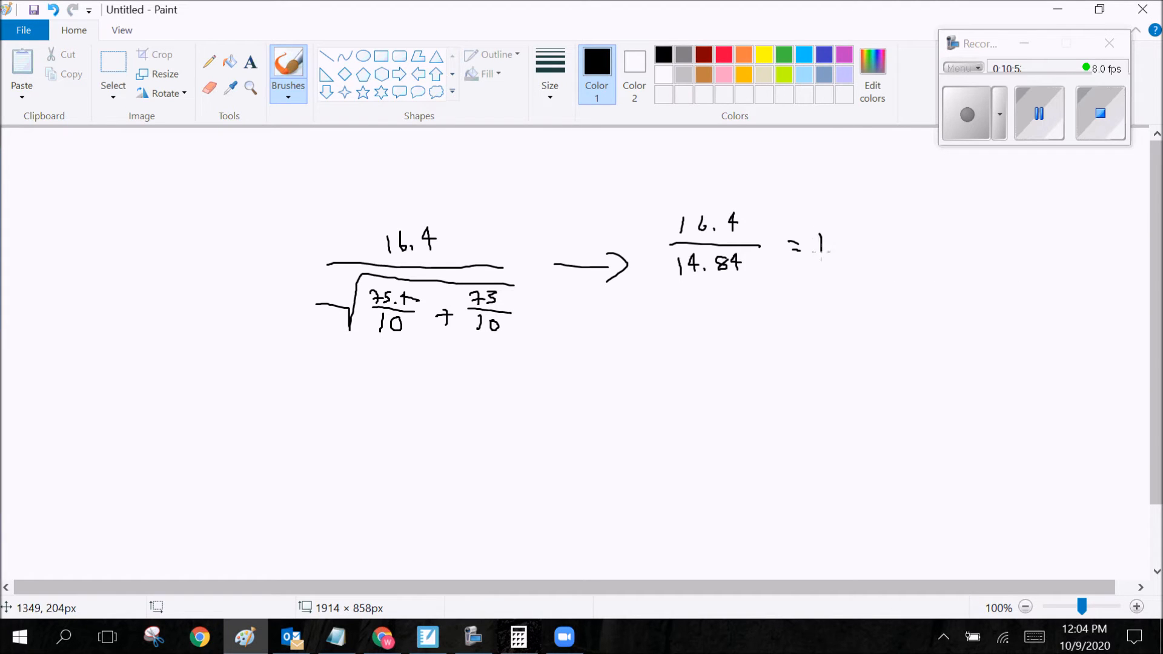
pyautogui.click(833, 251)
# Step: Draw a square-root sign around the 14.84 denominator and calculate the square root of 14.84 in Calculator
pyautogui.moveTo(653, 263)
pyautogui.mouseDown()
pyautogui.moveTo(667, 277)
pyautogui.moveTo(671, 249)
pyautogui.moveTo(715, 248)
pyautogui.mouseUp()
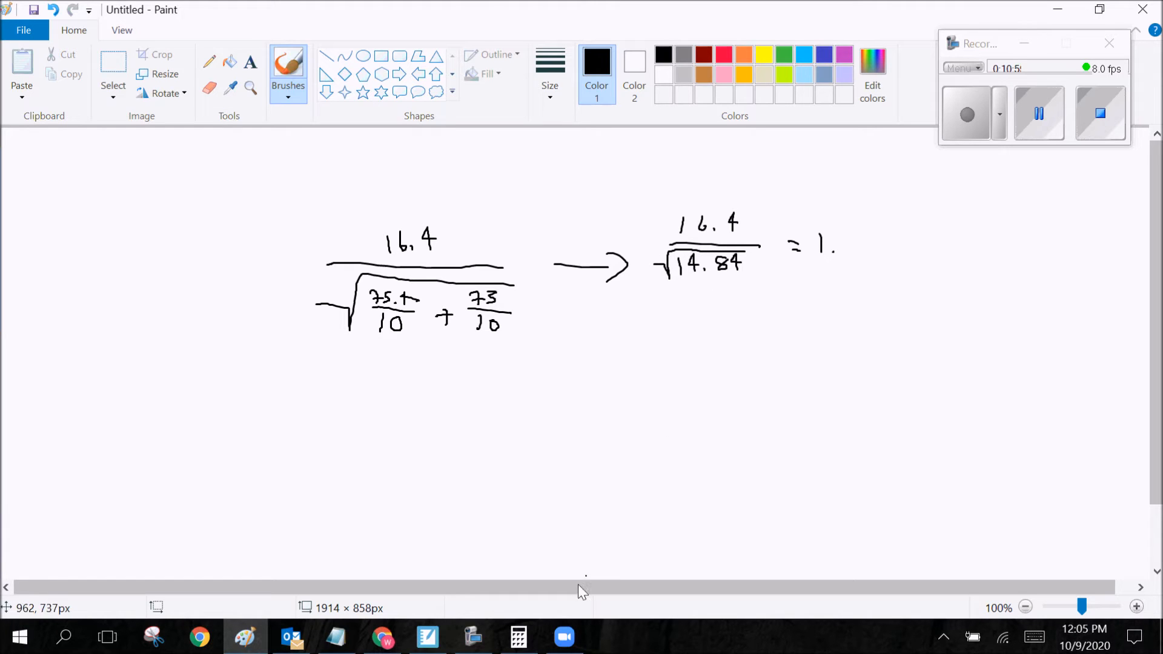
pyautogui.click(519, 637)
pyautogui.click(941, 397)
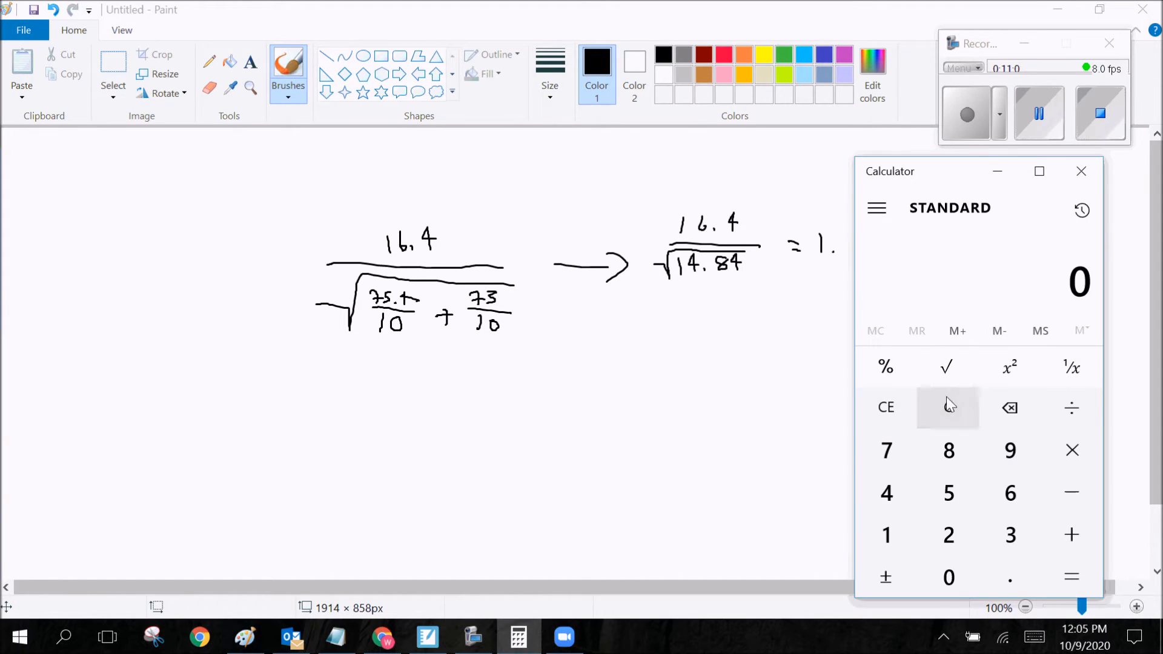
pyautogui.click(912, 524)
pyautogui.click(886, 492)
pyautogui.click(1010, 576)
pyautogui.click(949, 450)
pyautogui.click(886, 493)
pyautogui.click(969, 382)
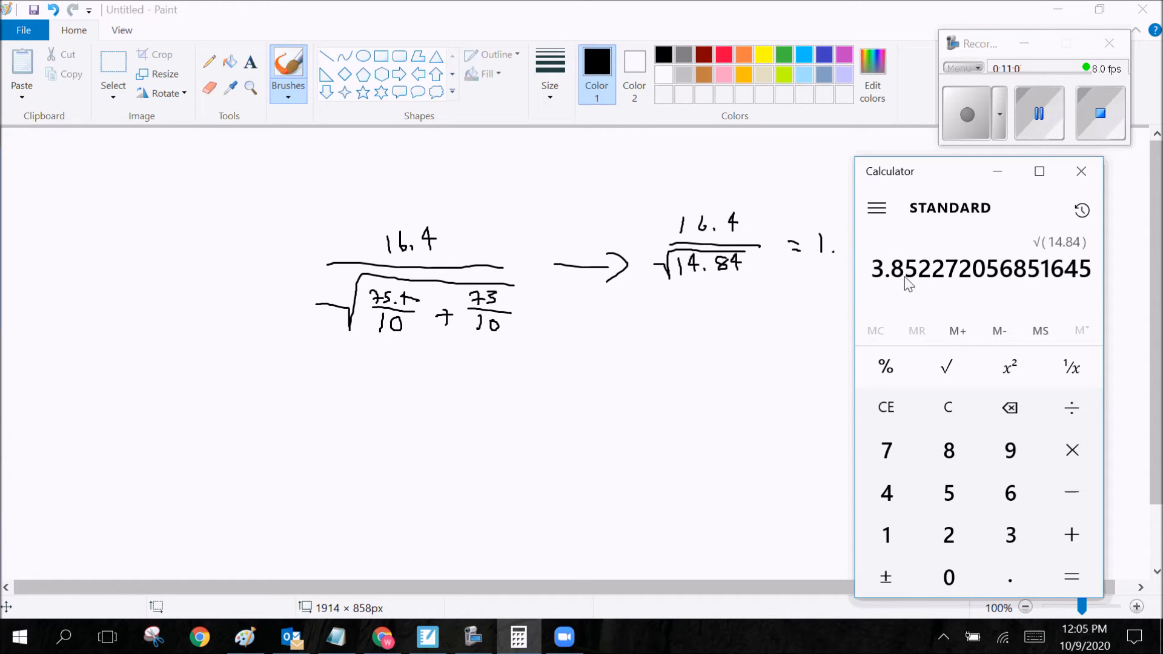
# Step: In Paint, erase the "1." after the equals sign, handwrite 3.84 in its place and circle it in red
pyautogui.click(830, 264)
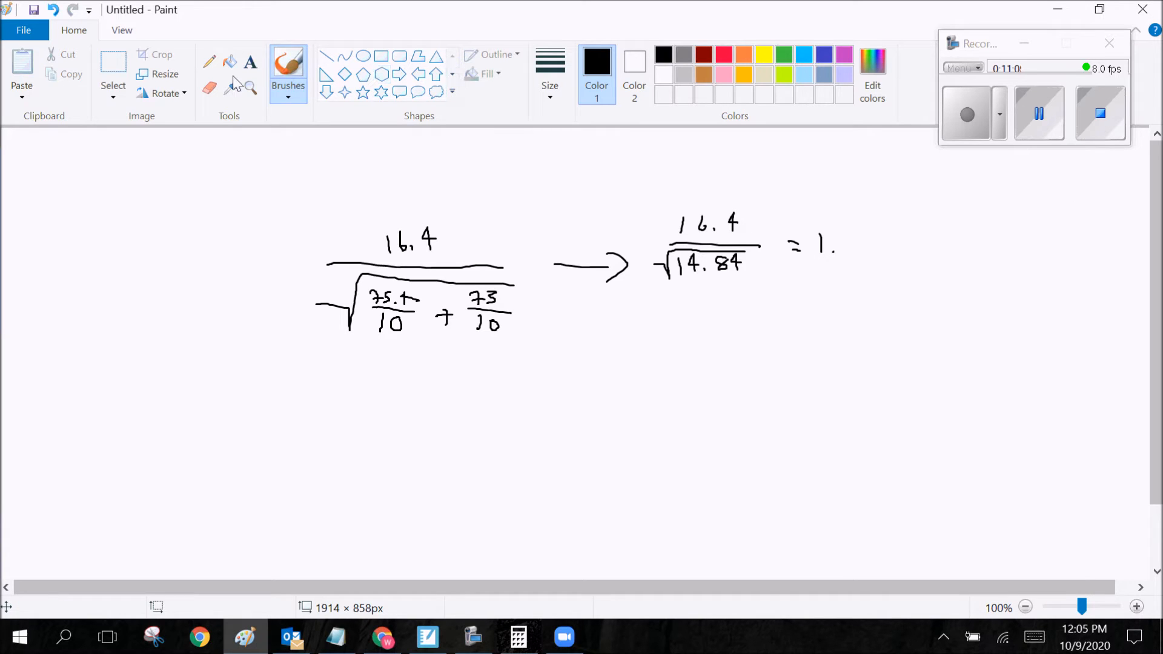
pyautogui.click(209, 88)
pyautogui.moveTo(821, 255); pyautogui.dragTo(833, 253)
pyautogui.click(289, 66)
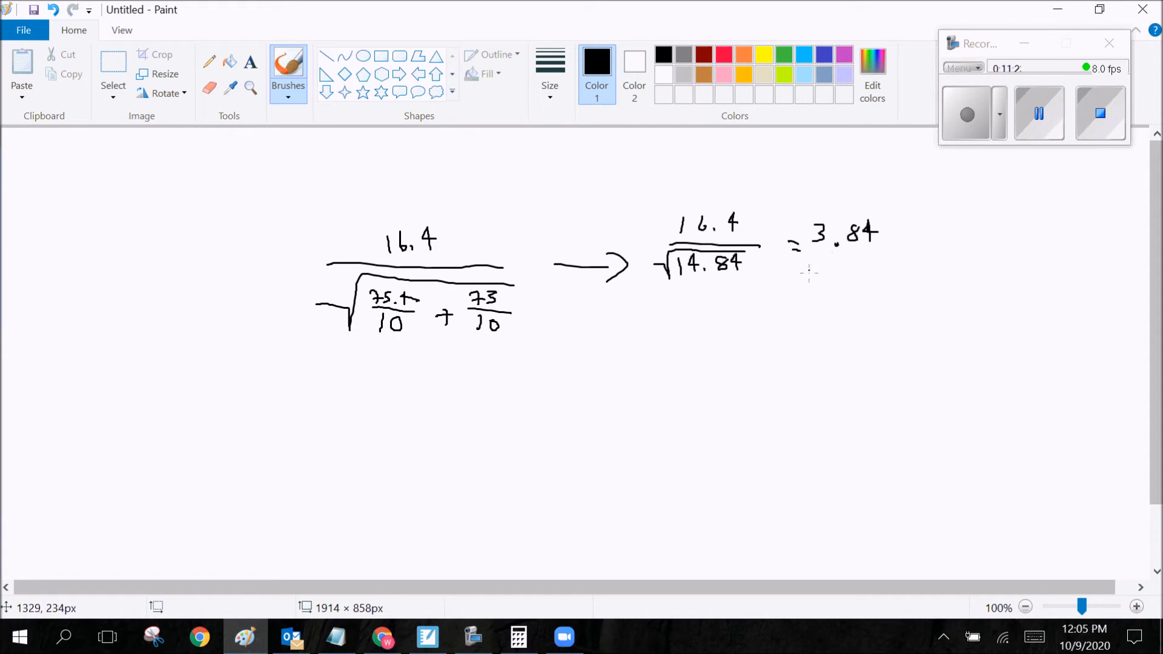
pyautogui.click(724, 54)
pyautogui.moveTo(808, 215)
pyautogui.mouseDown()
pyautogui.moveTo(803, 253)
pyautogui.moveTo(894, 224)
pyautogui.moveTo(831, 215)
pyautogui.mouseUp()
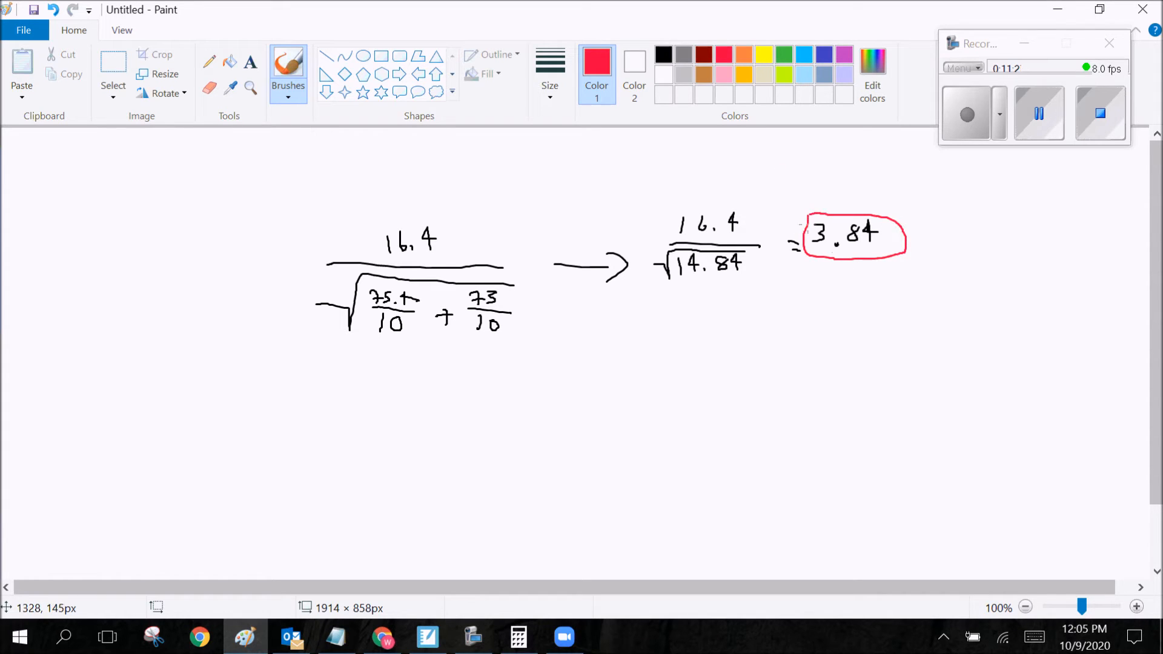
# Step: Switch to the stats practice spreadsheet and enter the label "T-test value" in A31 with 3.85 in A32
pyautogui.click(405, 612)
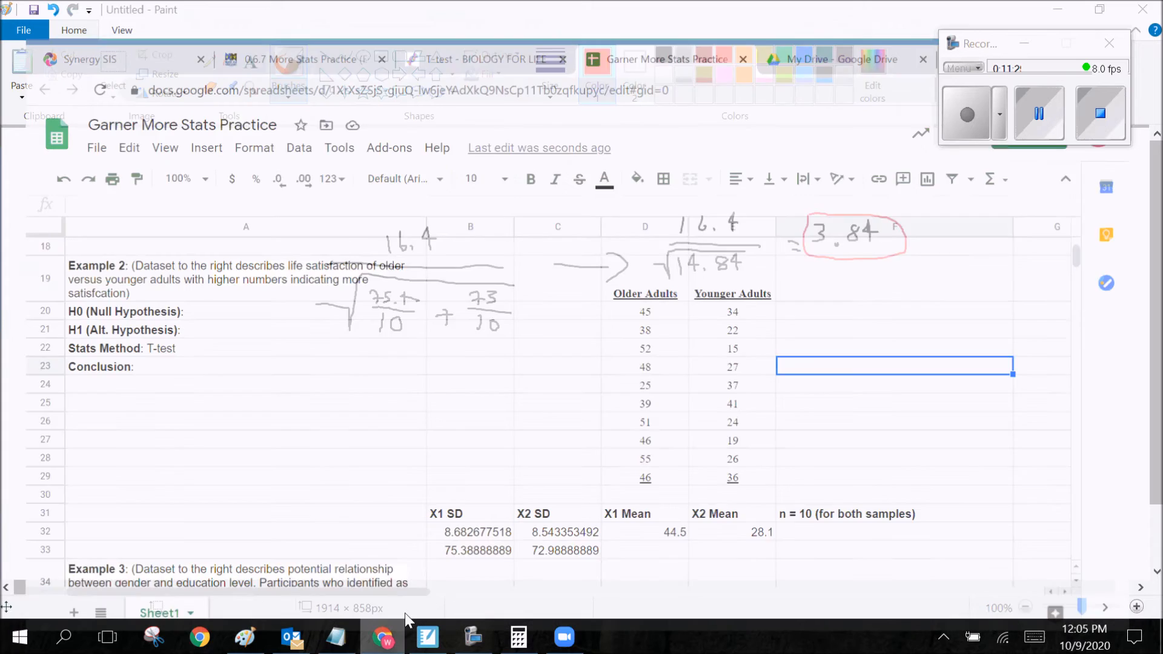
pyautogui.click(167, 502)
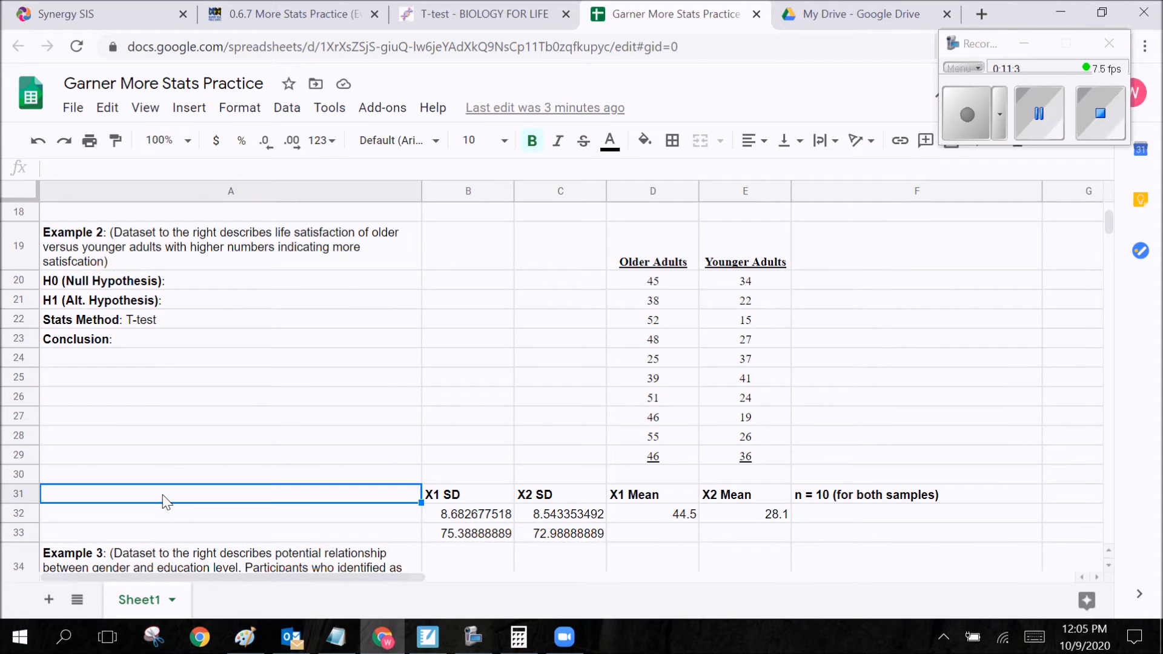
pyautogui.write('T-test value')
pyautogui.click(166, 520)
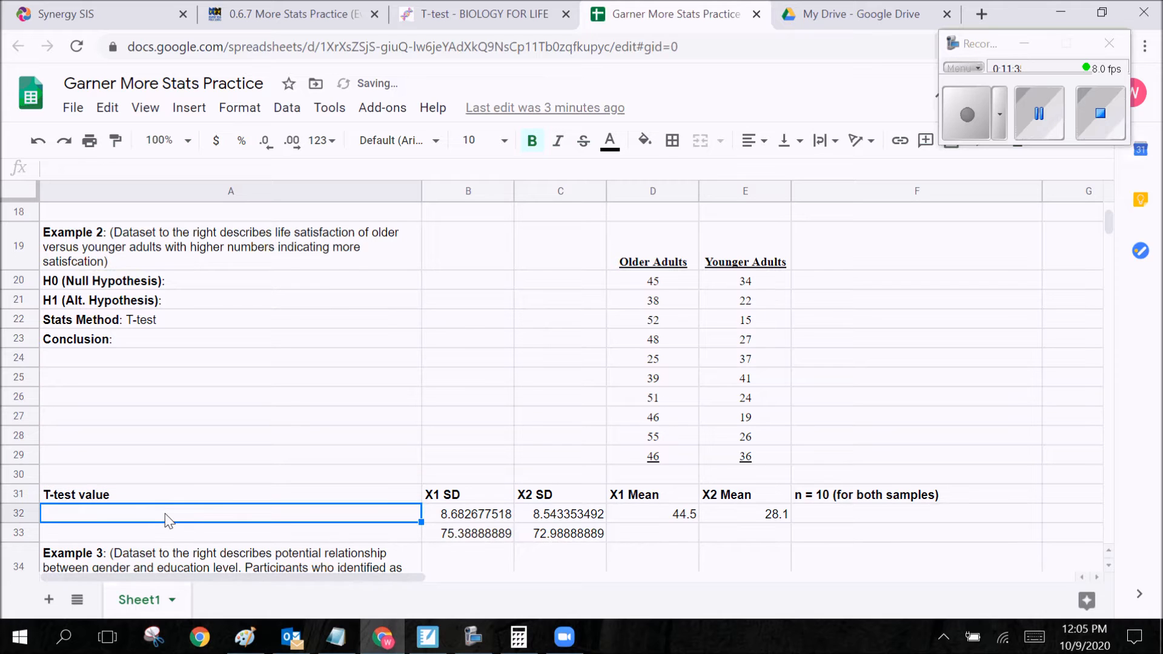
pyautogui.click(519, 637)
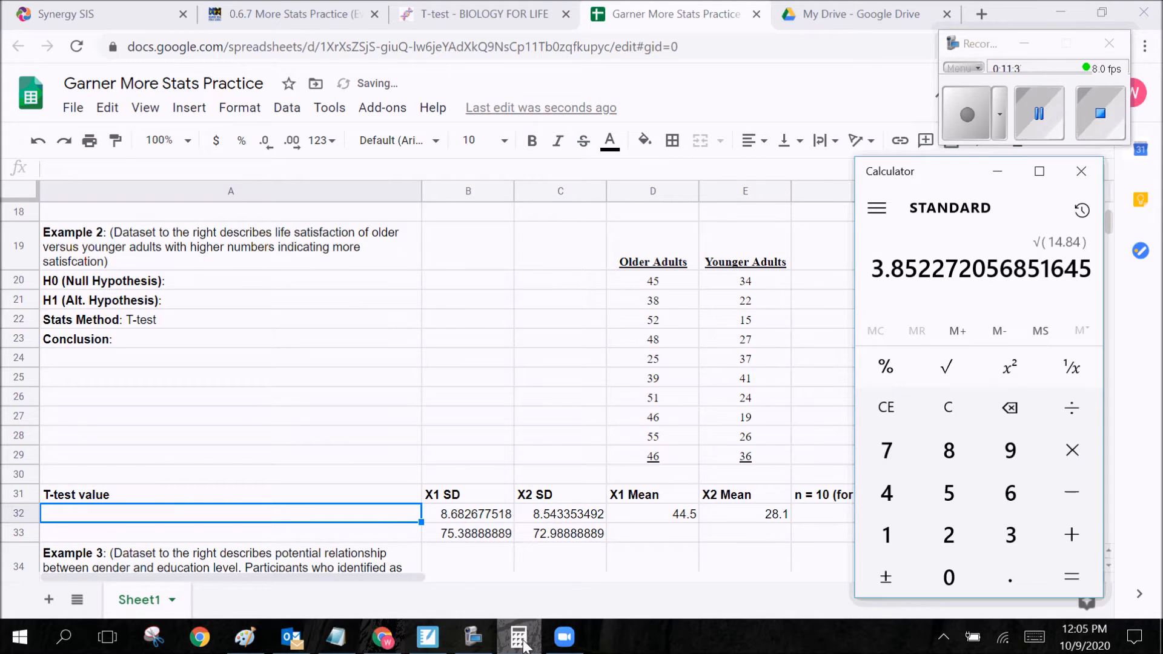
pyautogui.click(520, 639)
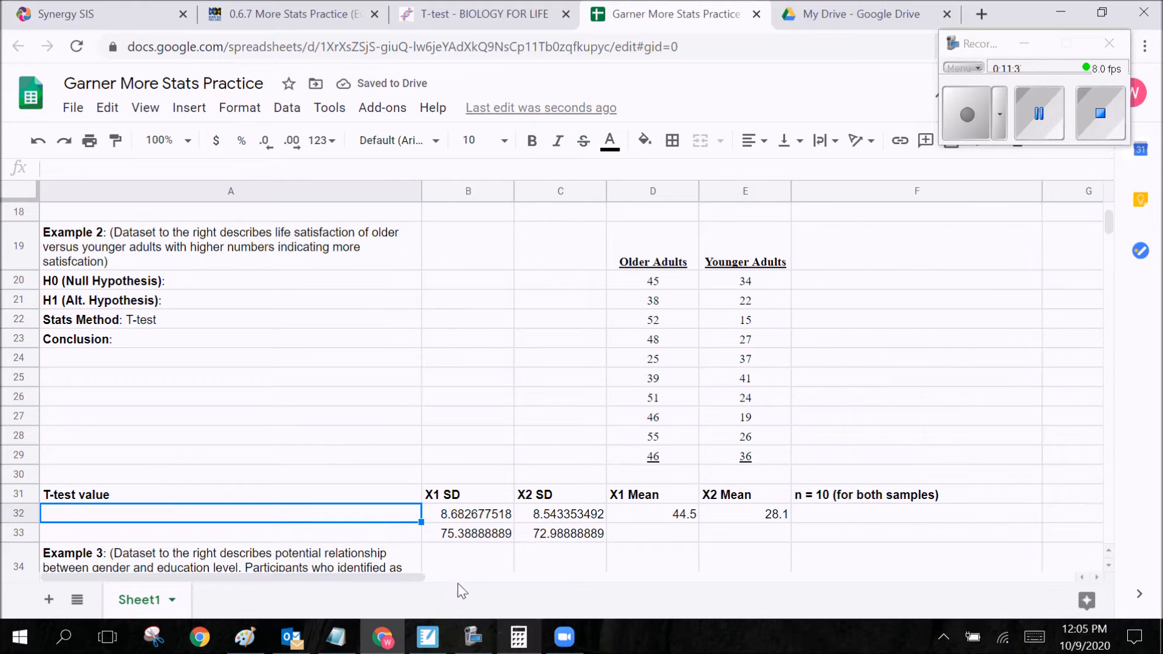
pyautogui.write('3.85')
pyautogui.click(321, 437)
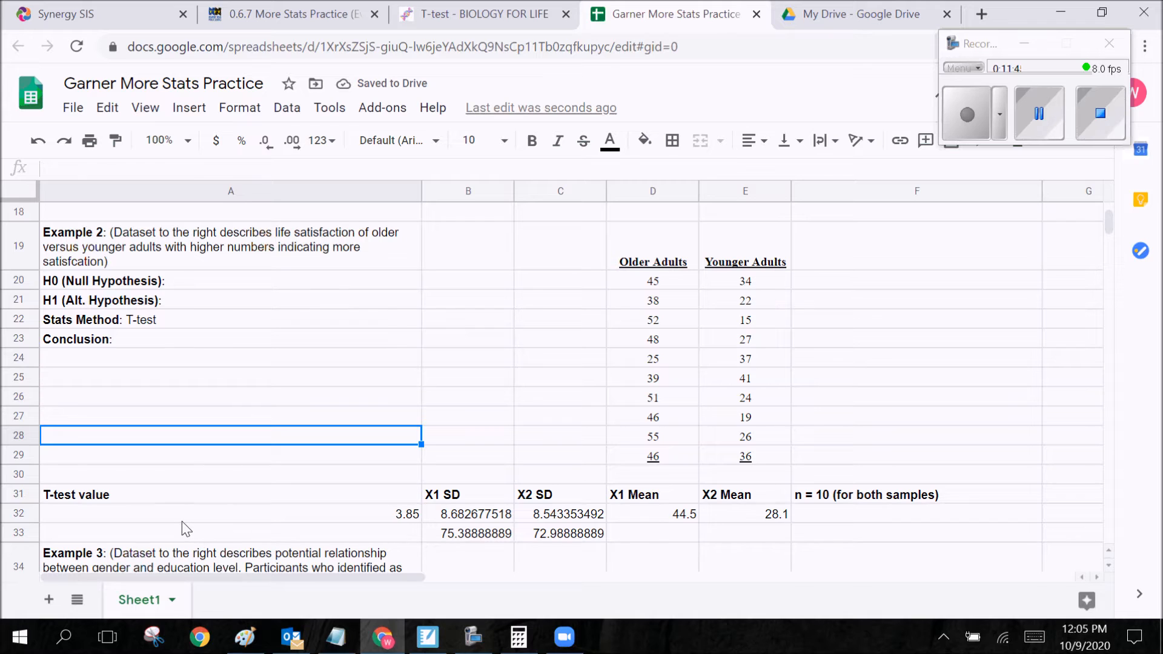
pyautogui.click(262, 513)
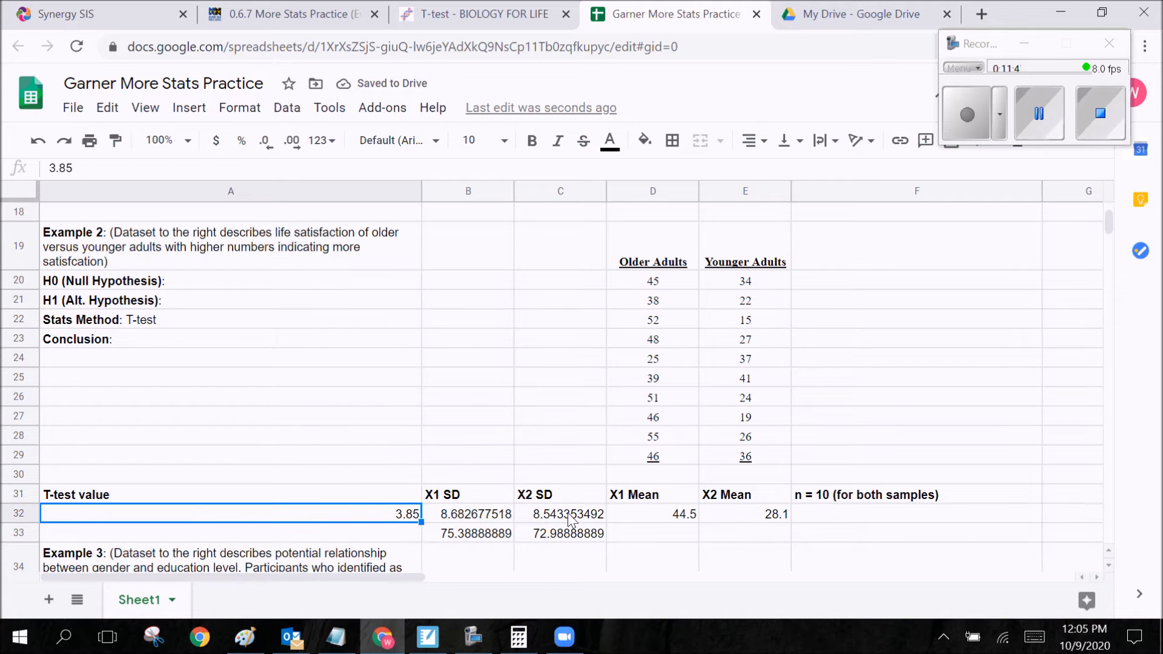
# Step: Enter the degrees-of-freedom label "DF = (N-1)" in A29
pyautogui.click(133, 461)
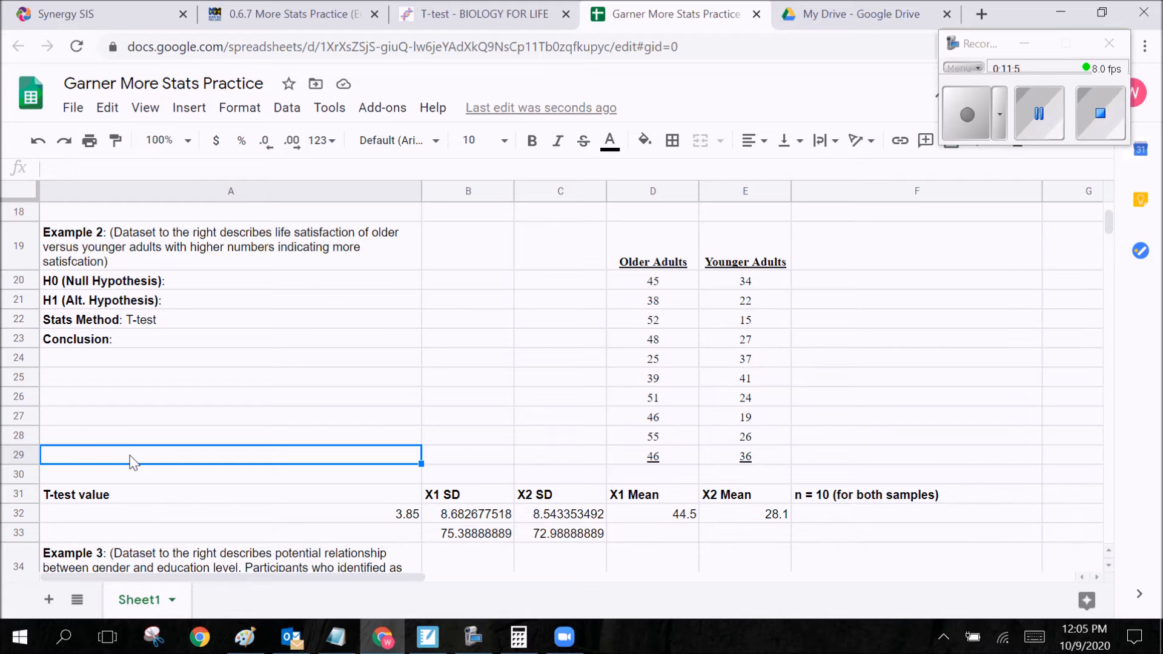
pyautogui.write('DF')
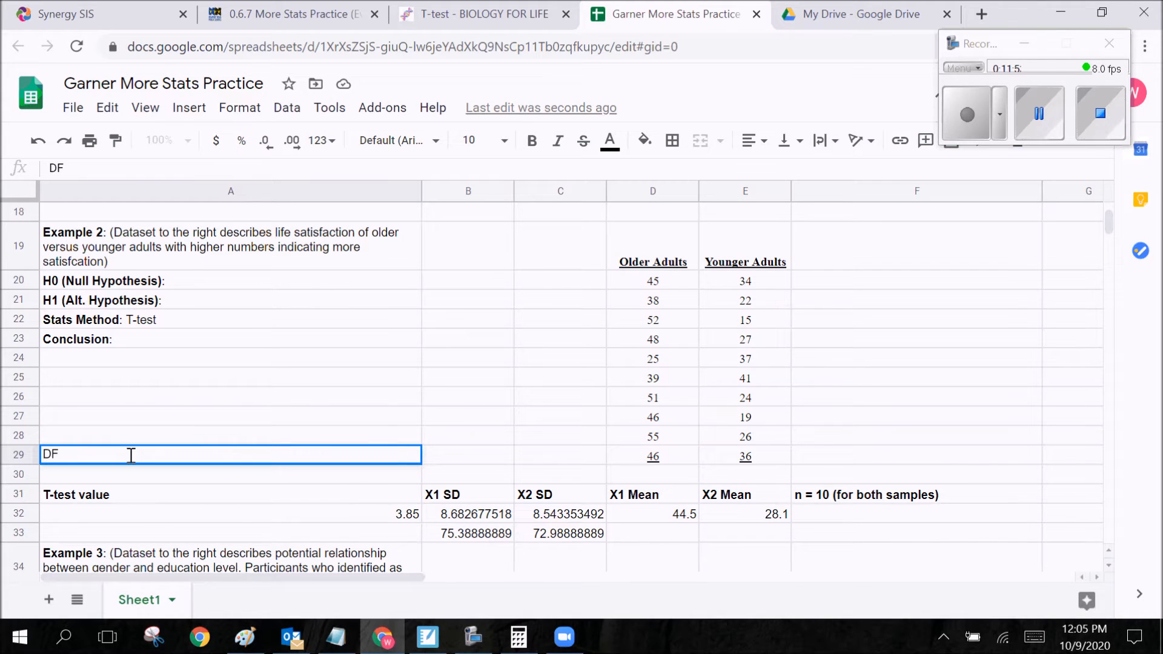
pyautogui.write(' = (N-1')
pyautogui.click(181, 480)
pyautogui.click(178, 454)
pyautogui.click(540, 156)
pyautogui.click(130, 478)
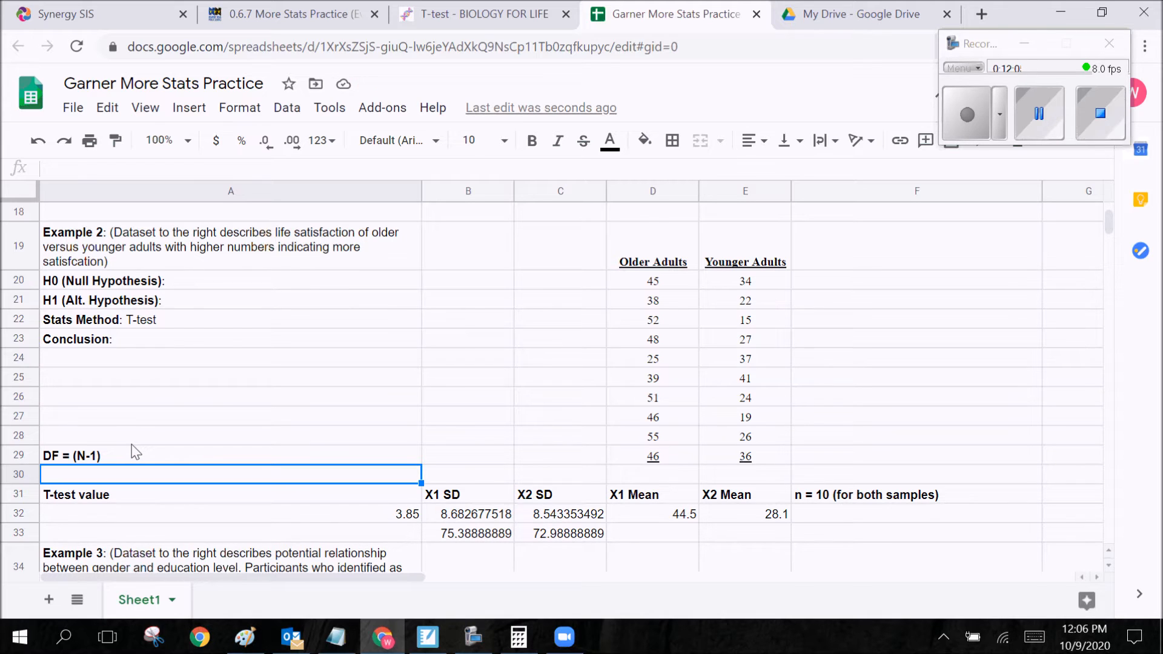
# Step: Check the sample size against the two data columns, correct the A29 label to "DF = (N-2)" and enter 18 in A30
pyautogui.click(819, 500)
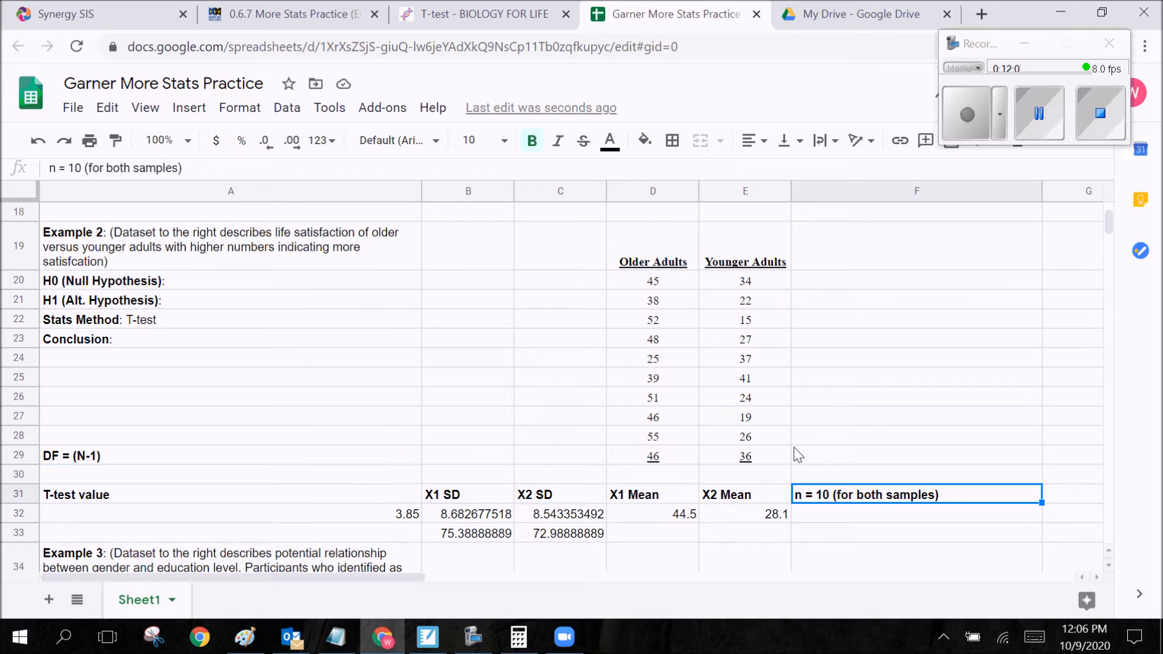
pyautogui.click(182, 447)
pyautogui.moveTo(651, 281); pyautogui.dragTo(753, 455)
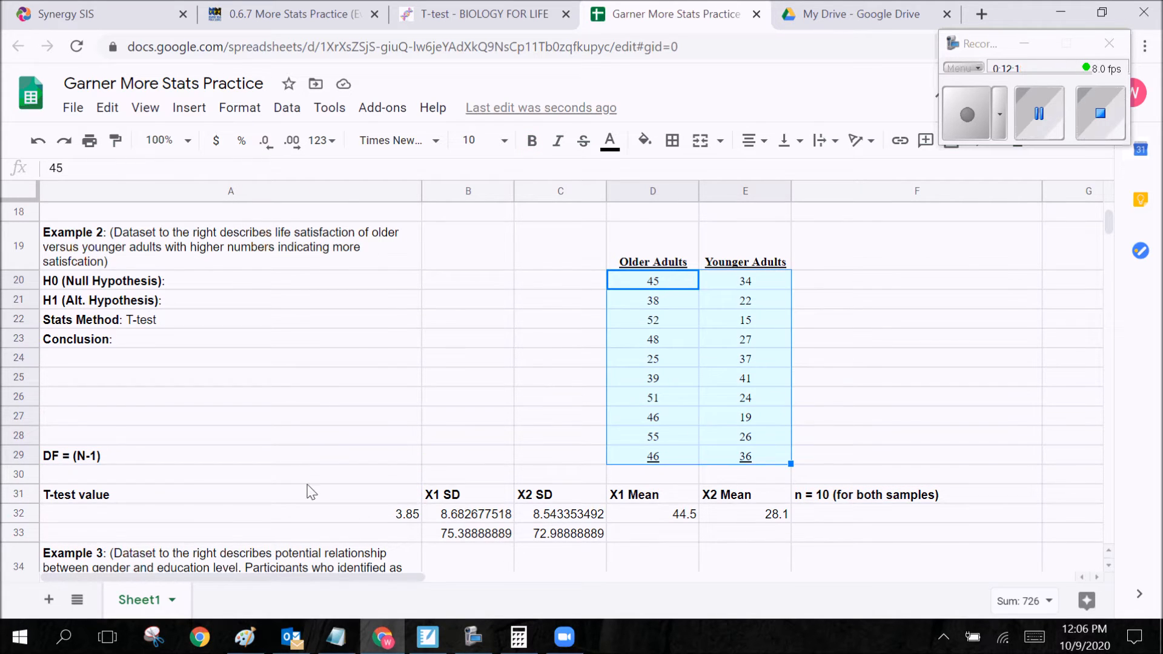
pyautogui.doubleClick(98, 454)
pyautogui.tripleClick(98, 454)
pyautogui.click(97, 455)
pyautogui.write('2')
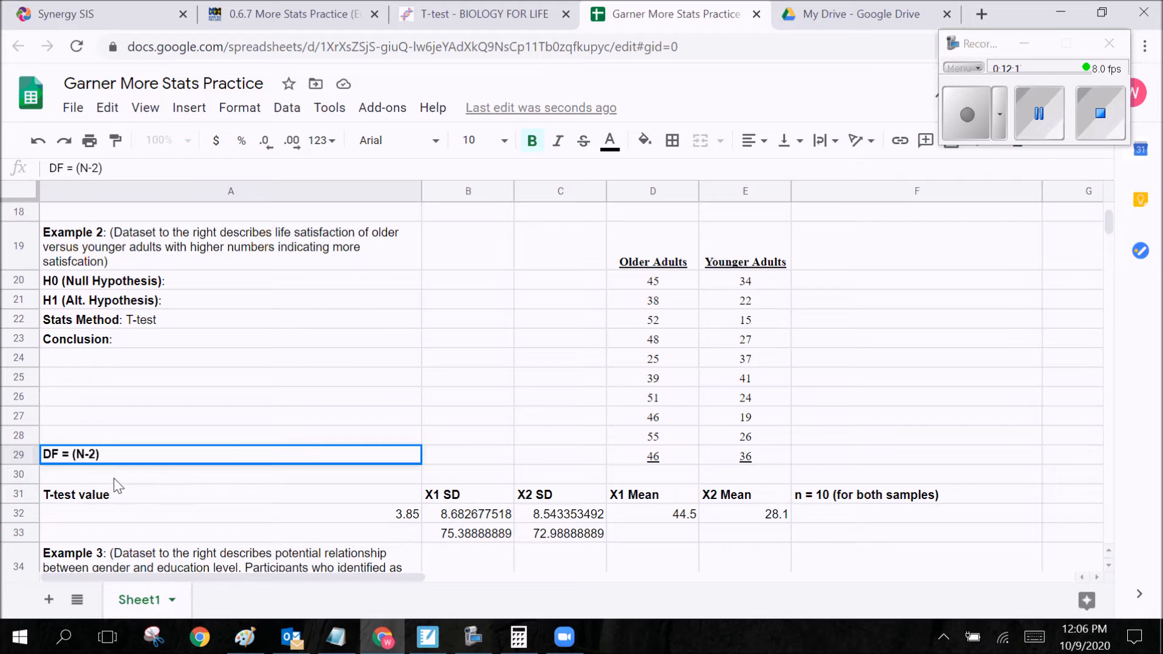
pyautogui.press('Return')
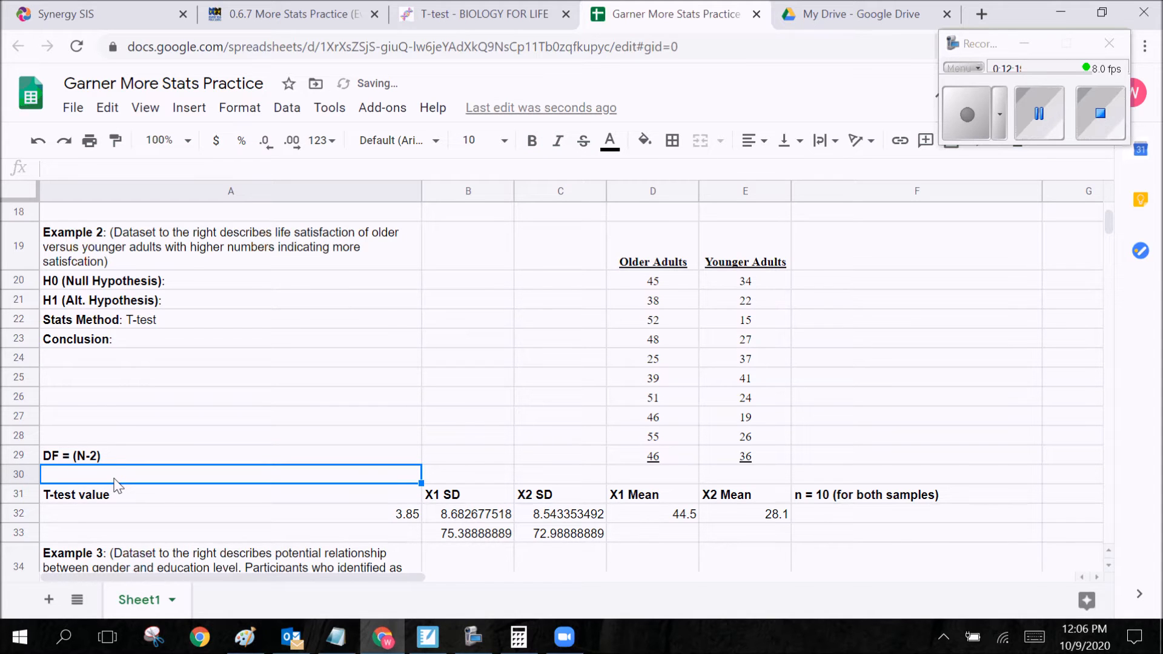
pyautogui.write('18')
# Step: Review the older and younger adults' scores in D20:E29 against the degrees of freedom and the t-test value
pyautogui.click(162, 455)
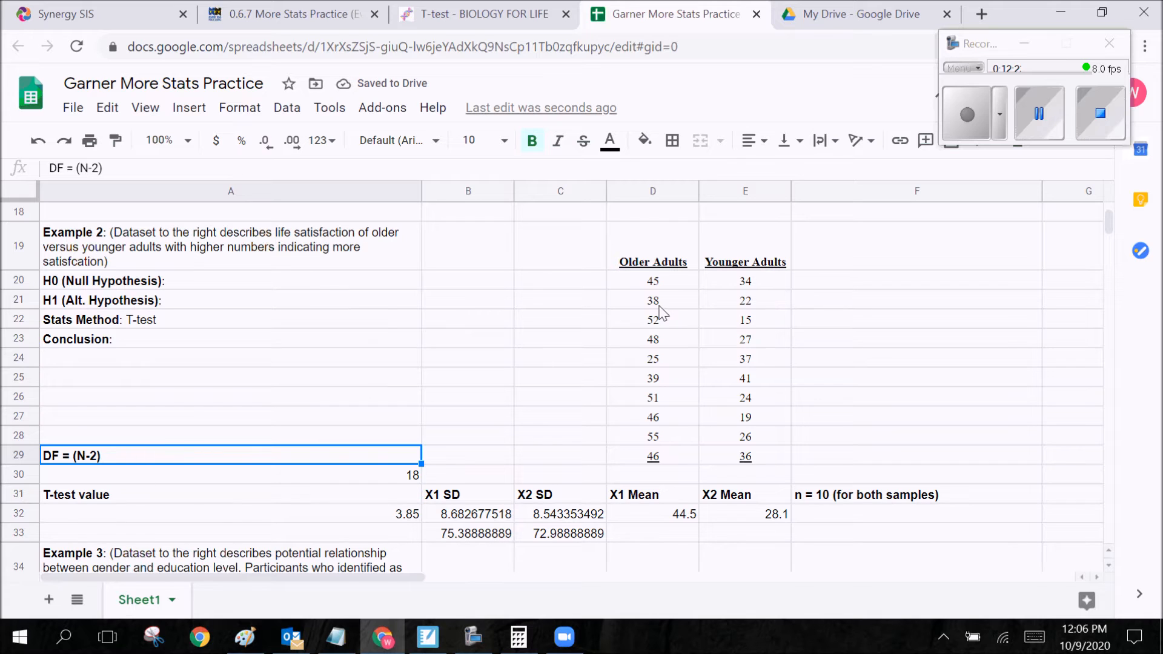
pyautogui.moveTo(653, 280); pyautogui.dragTo(762, 445)
pyautogui.click(815, 378)
pyautogui.moveTo(763, 286); pyautogui.dragTo(759, 448)
pyautogui.moveTo(651, 281); pyautogui.dragTo(754, 455)
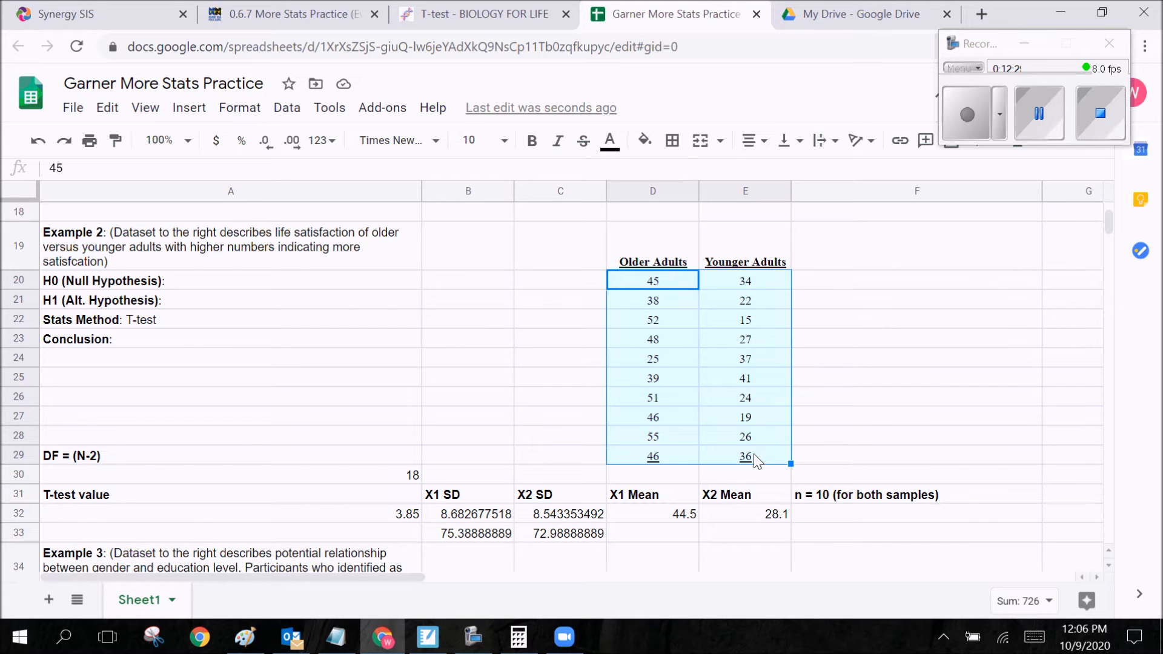
pyautogui.click(835, 346)
pyautogui.click(417, 478)
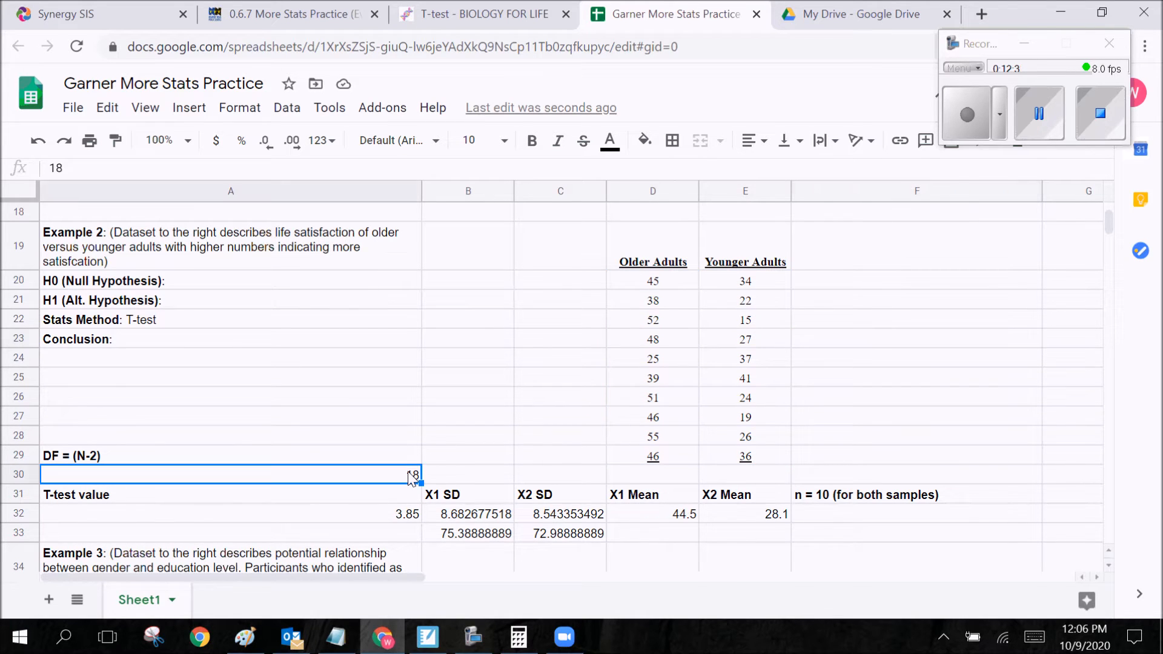
pyautogui.click(232, 519)
pyautogui.click(272, 475)
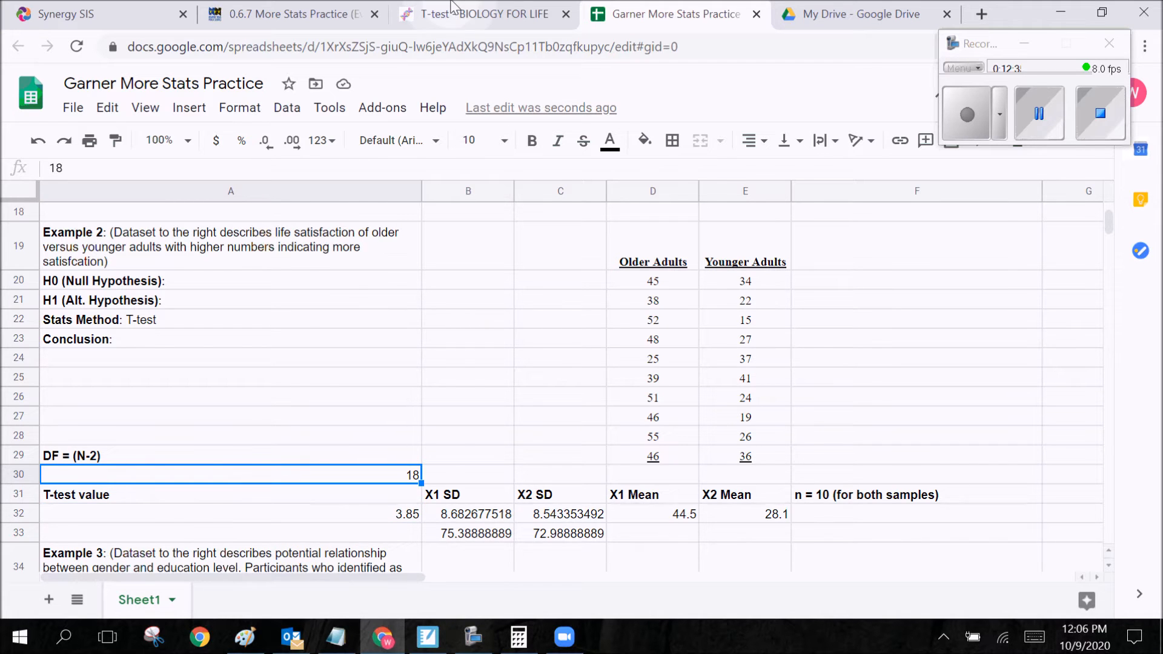
# Step: Look up the critical values for 18 degrees of freedom in the significance-level table on the Biology for Life t-test page
pyautogui.click(473, 14)
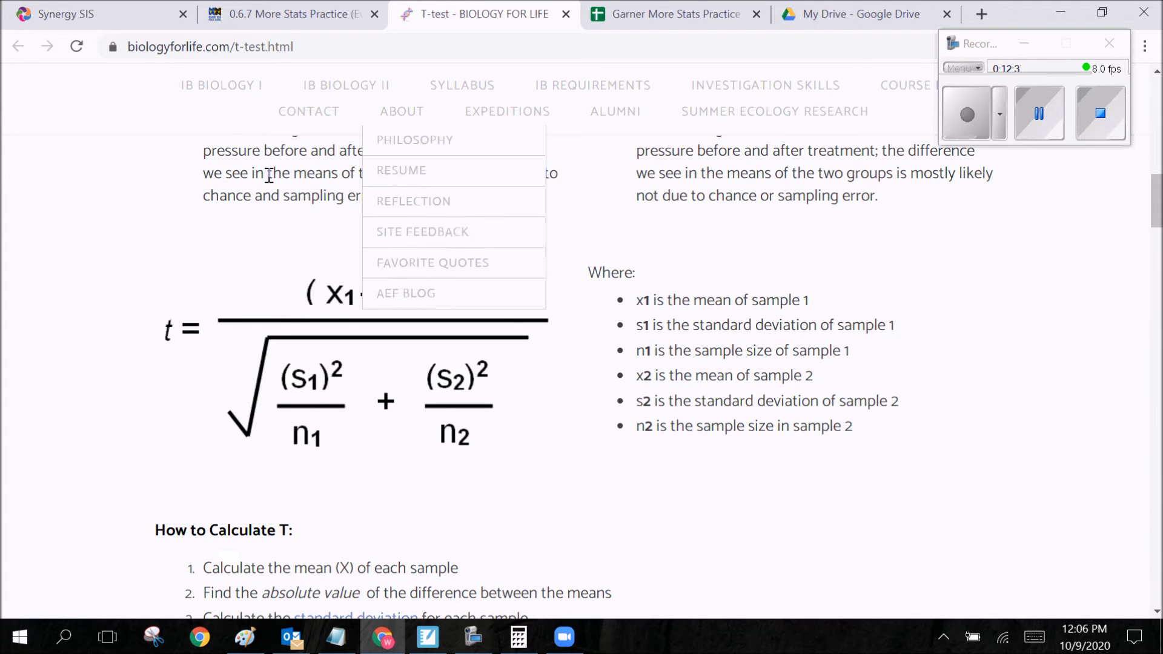
pyautogui.click(272, 14)
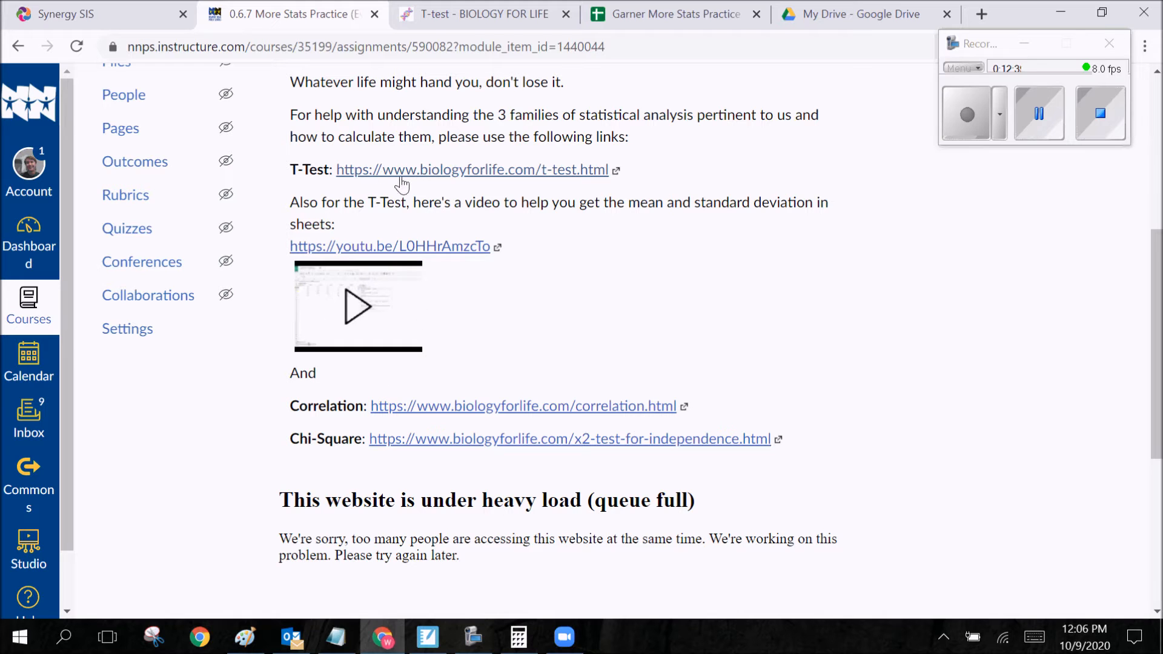
pyautogui.click(460, 15)
pyautogui.scroll(-10, 543, 273)
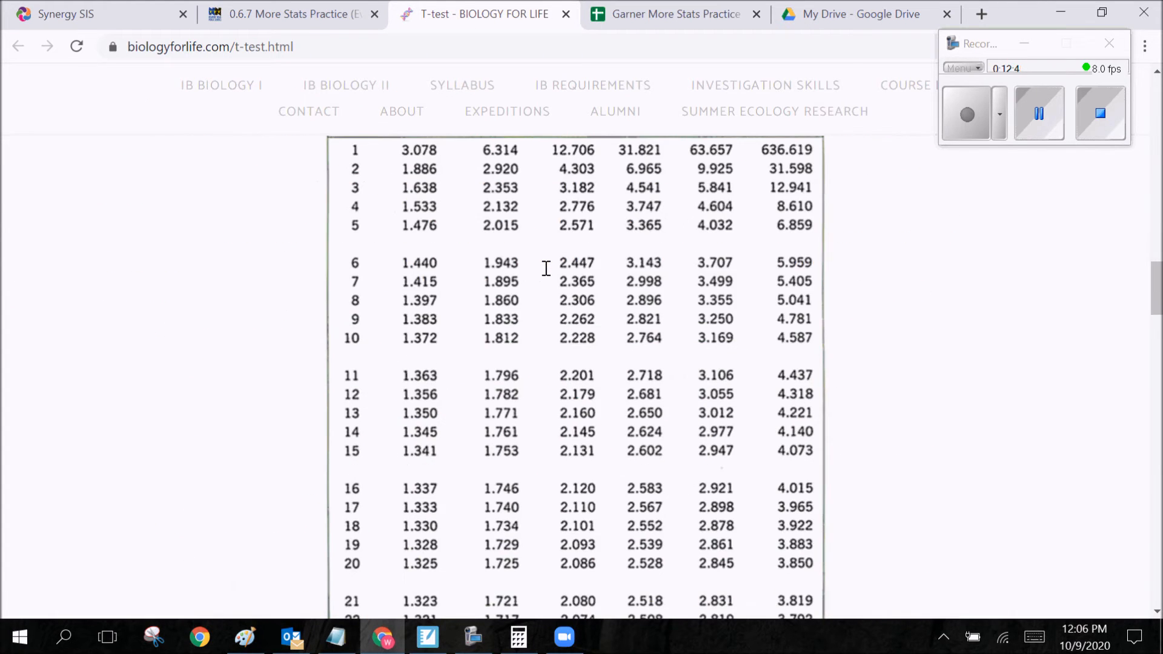
pyautogui.scroll(3, 589, 300)
pyautogui.scroll(-4, 541, 356)
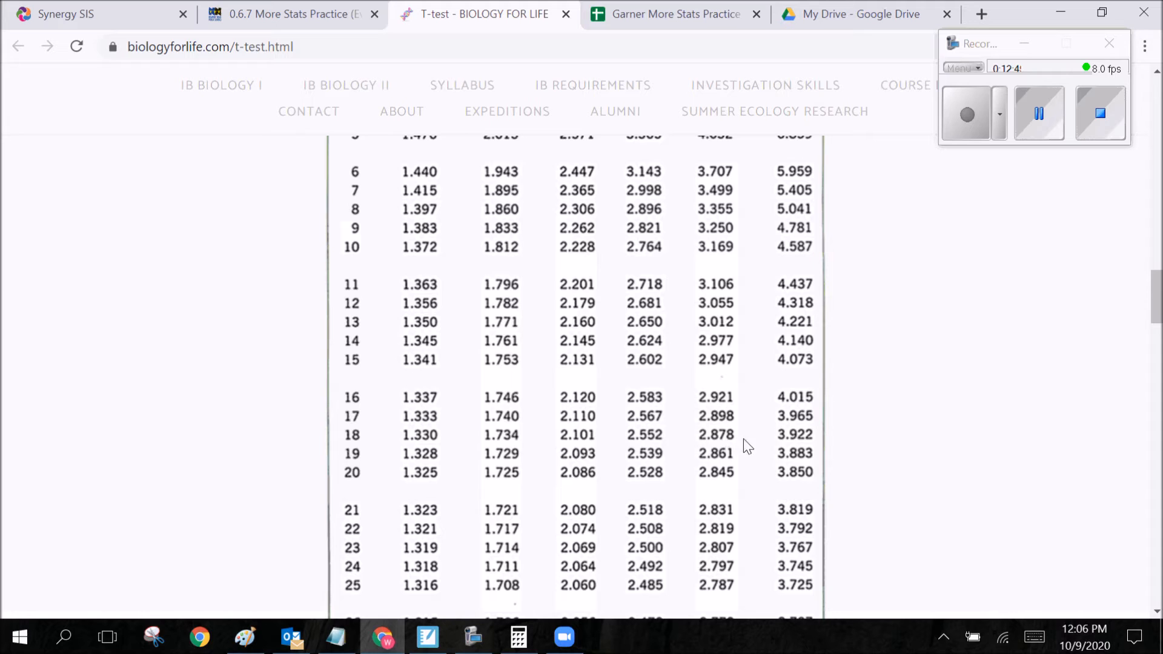
pyautogui.click(517, 639)
pyautogui.click(515, 642)
pyautogui.scroll(3, 751, 439)
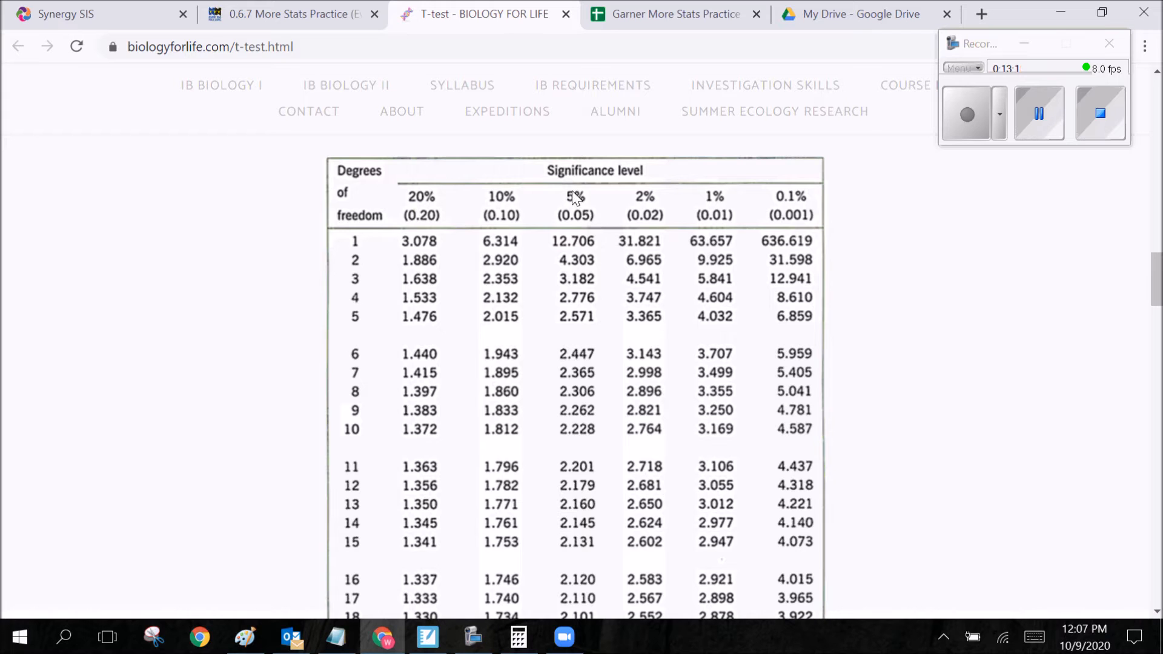
# Step: In the stats practice spreadsheet, complete Example 2's conclusion in A23 with "There is a significant difference between life satisfaction in older adults versus younger adults"
pyautogui.click(677, 14)
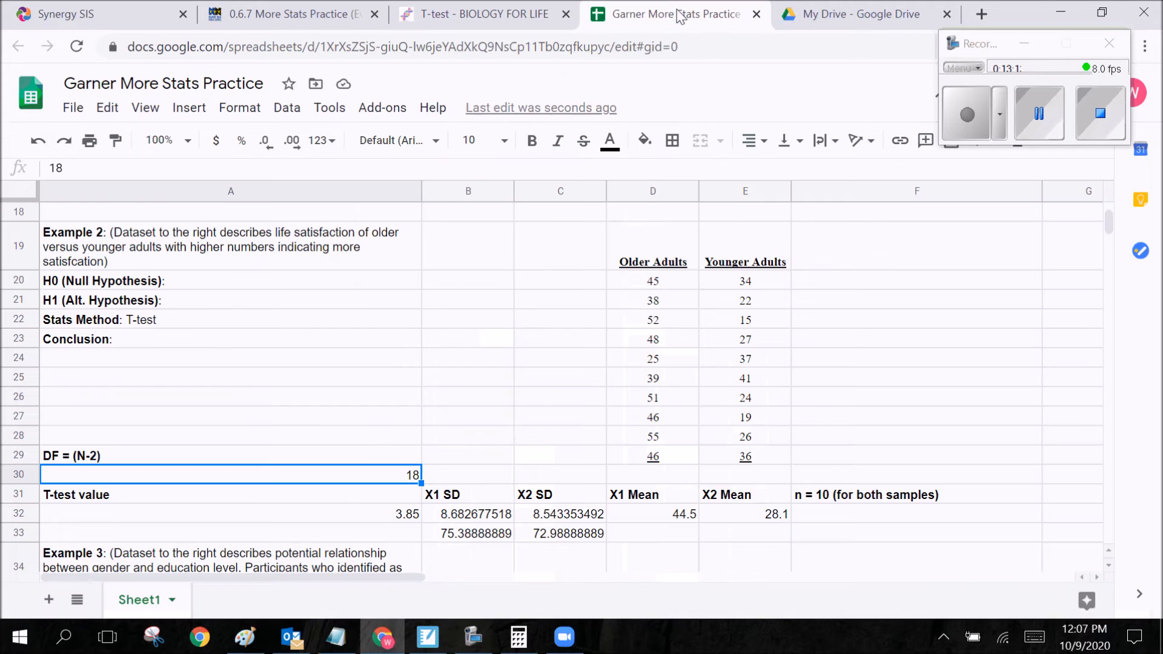
pyautogui.click(174, 339)
pyautogui.doubleClick(174, 339)
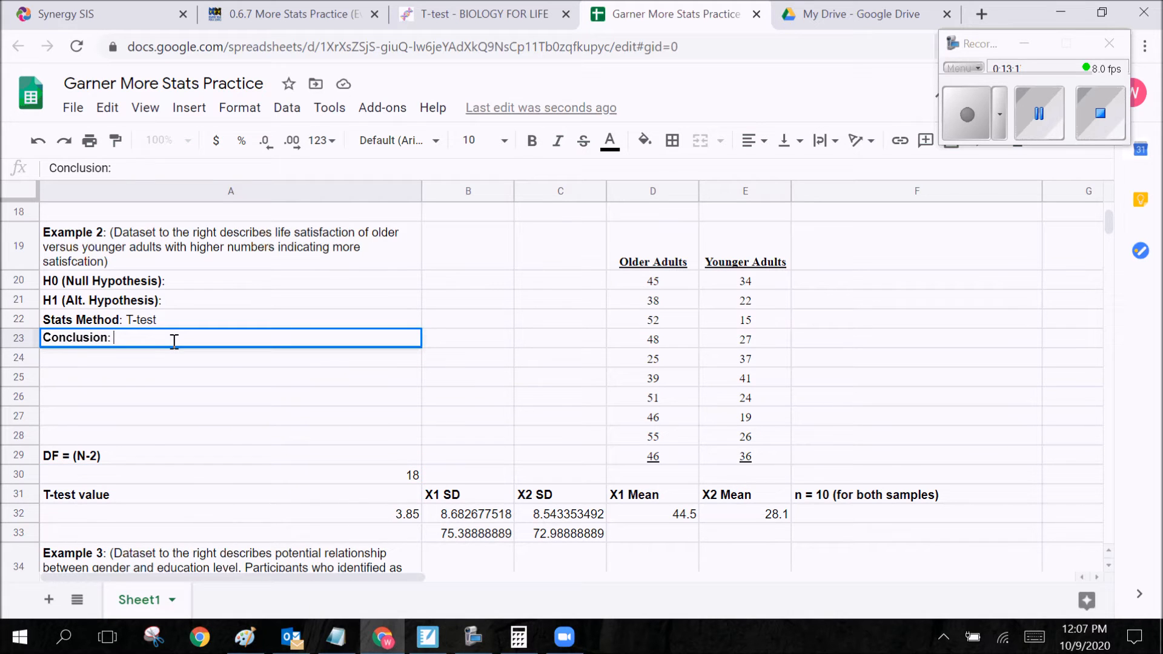
pyautogui.write('There is a significant differenceb etwe')
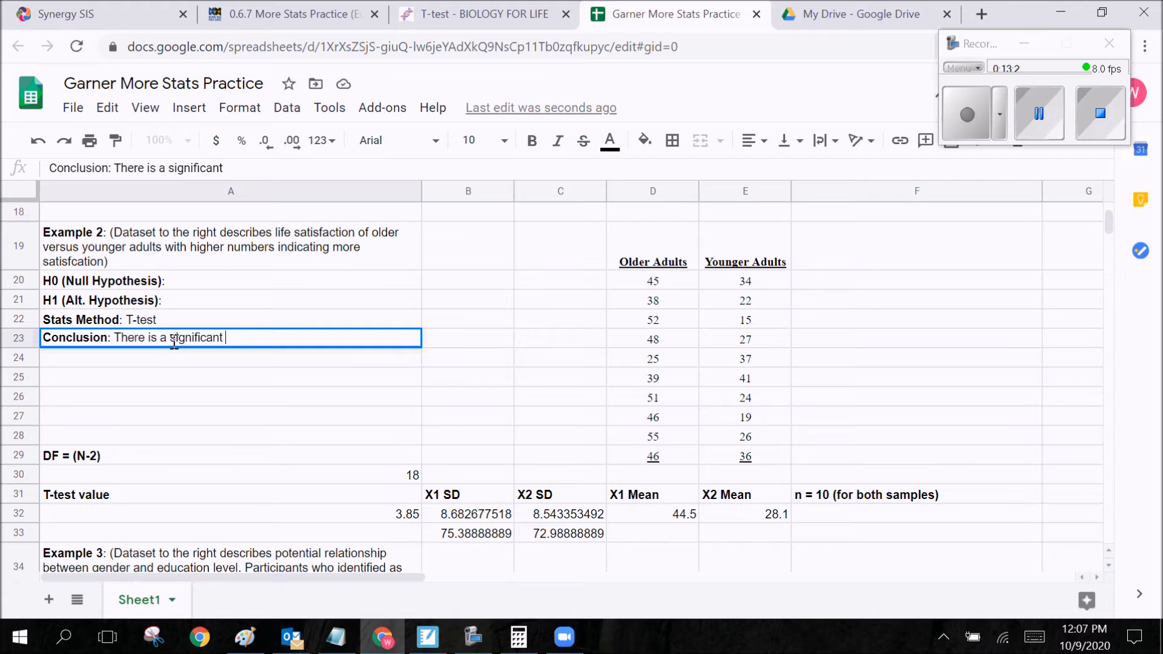
pyautogui.press('BackSpace')
pyautogui.press('BackSpace')
pyautogui.press('BackSpace')
pyautogui.press('BackSpace')
pyautogui.press('BackSpace')
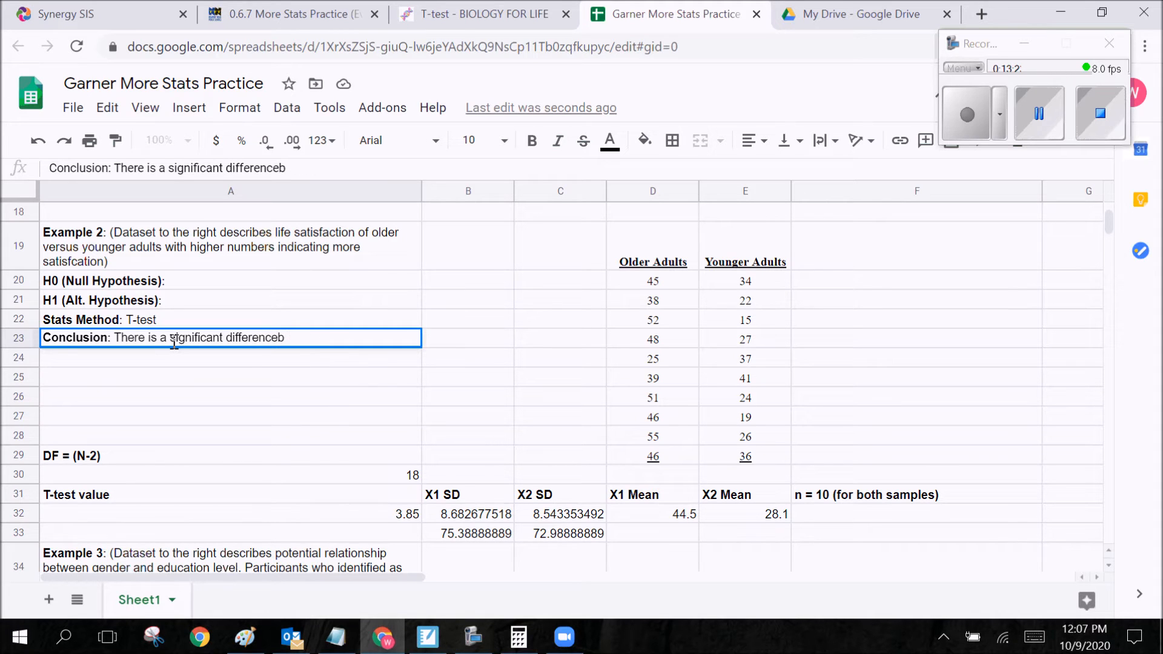
pyautogui.write('etween life satsi')
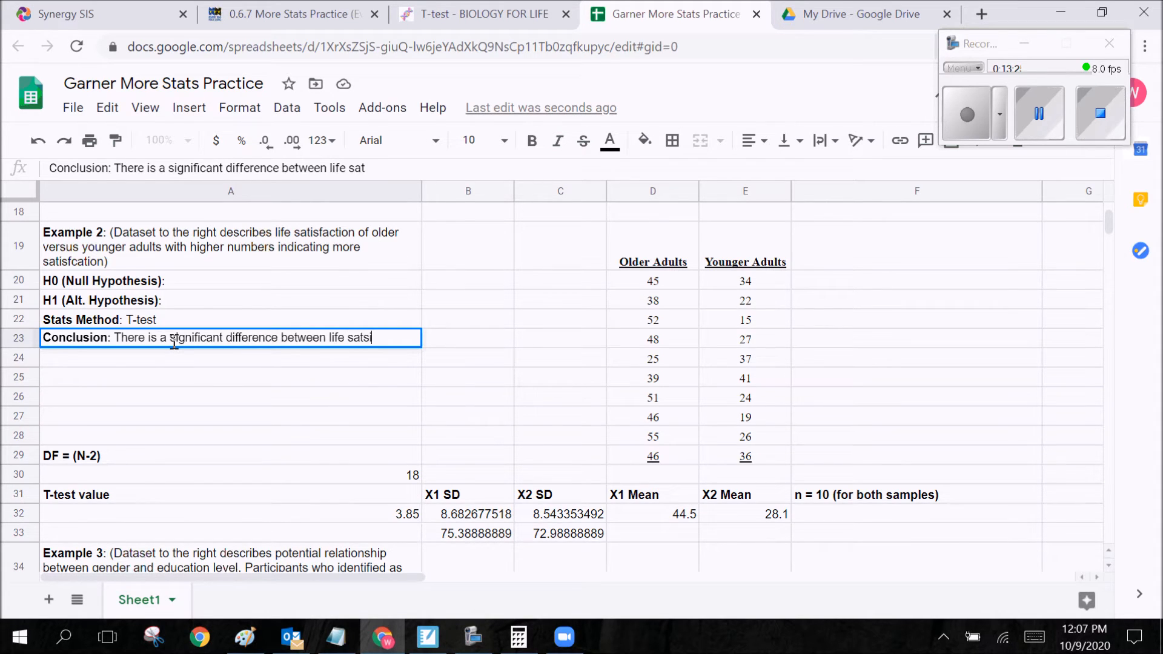
pyautogui.press('BackSpace')
pyautogui.write('tisfaction in older adults v')
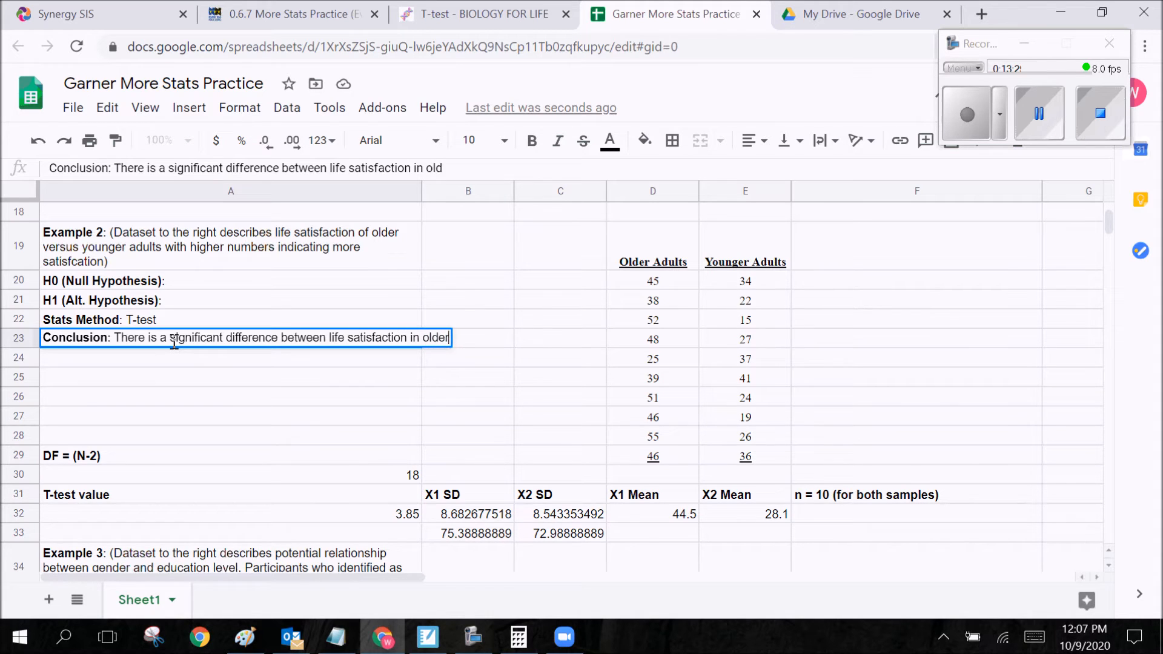
pyautogui.write('us')
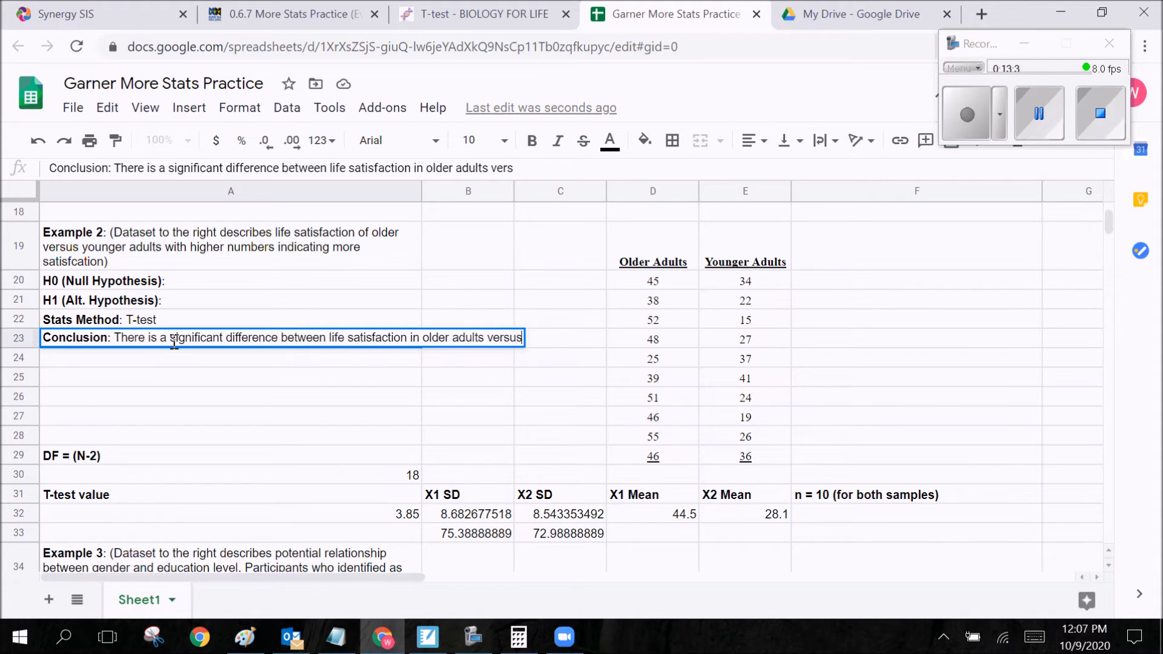
pyautogui.write(' younger adults')
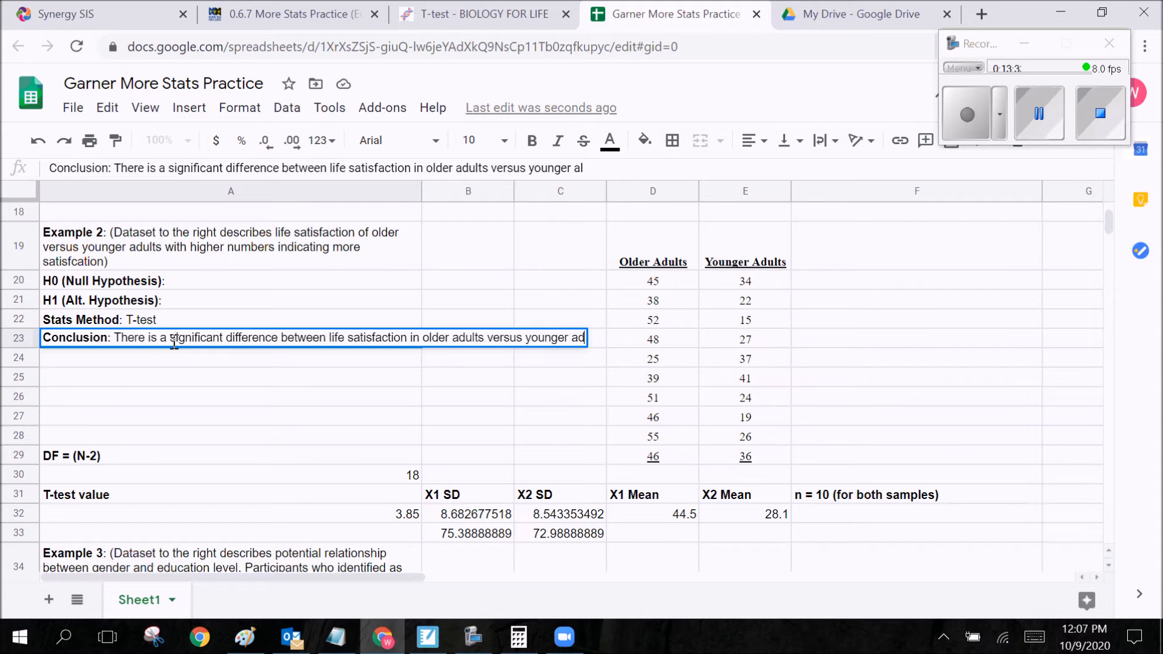
pyautogui.click(285, 398)
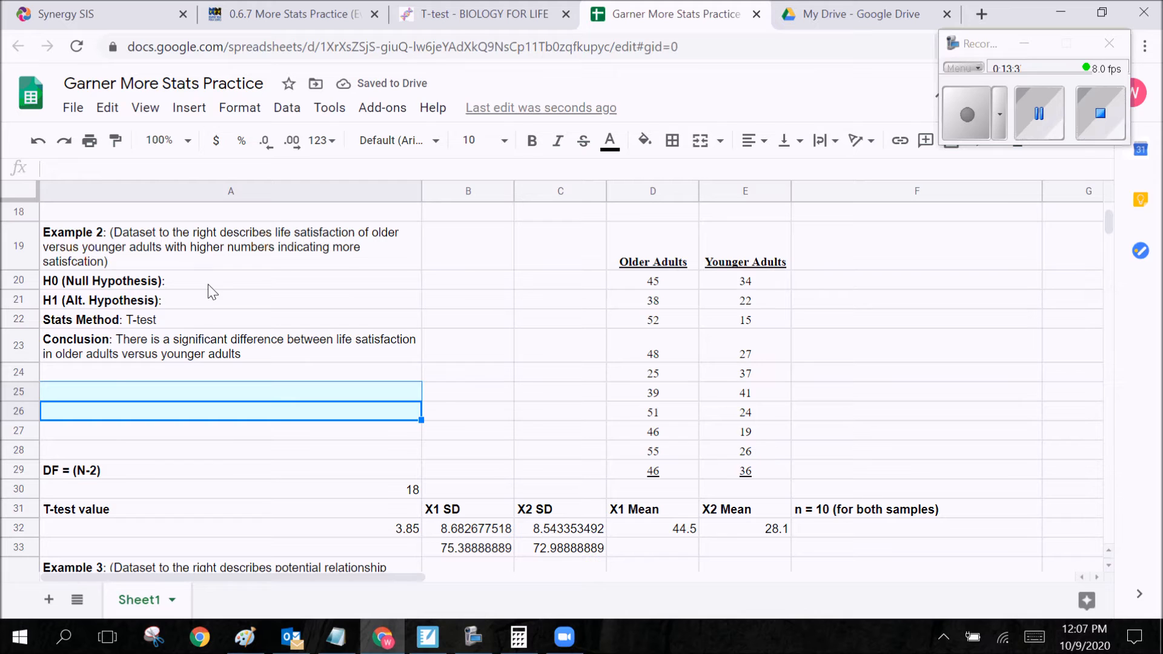
# Step: Review Example 2's hypothesis rows and score columns, plus Example 3's Chi-Square method and its Female and Male categories
pyautogui.click(208, 285)
pyautogui.moveTo(656, 266); pyautogui.dragTo(744, 353)
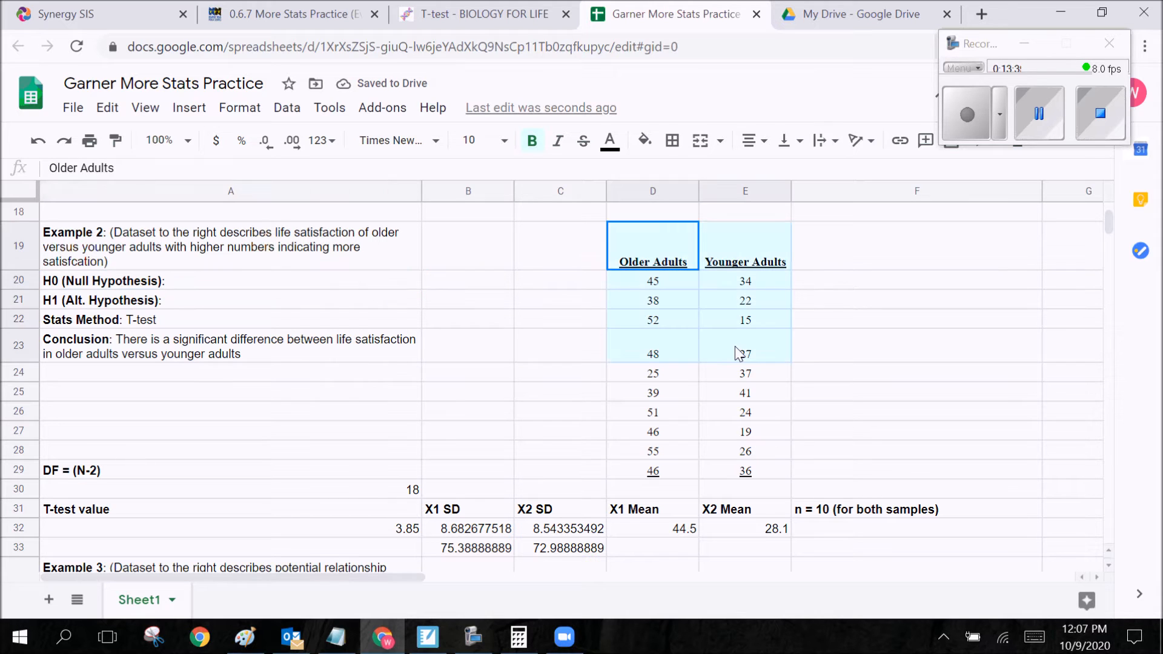
pyautogui.click(181, 301)
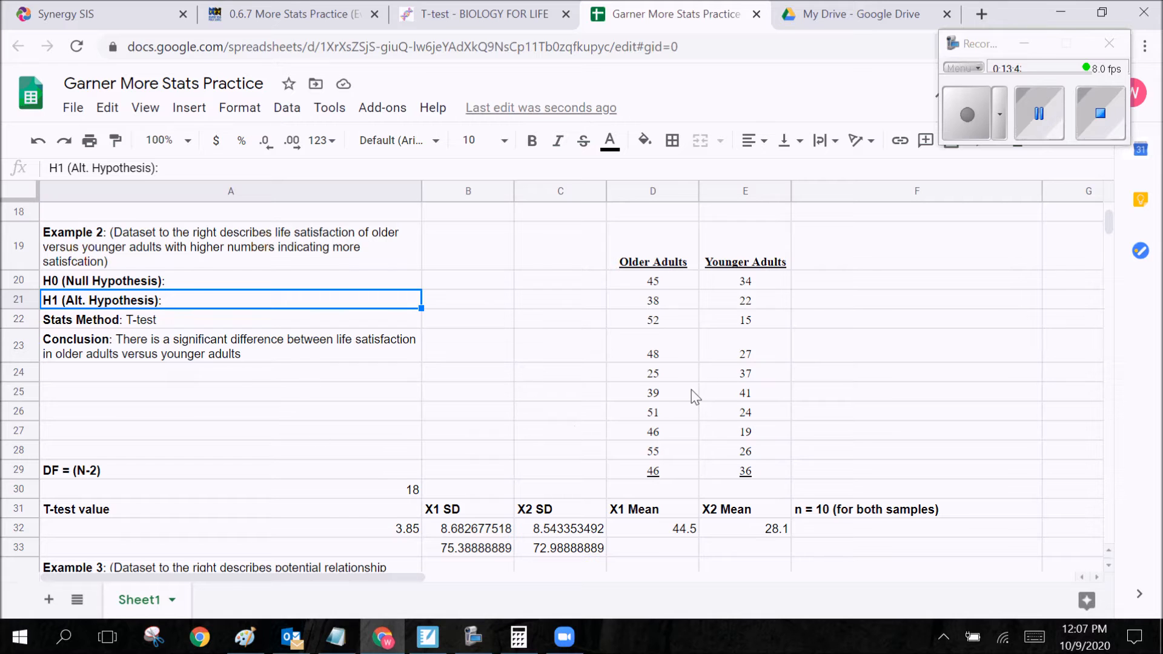
pyautogui.scroll(-5, 692, 390)
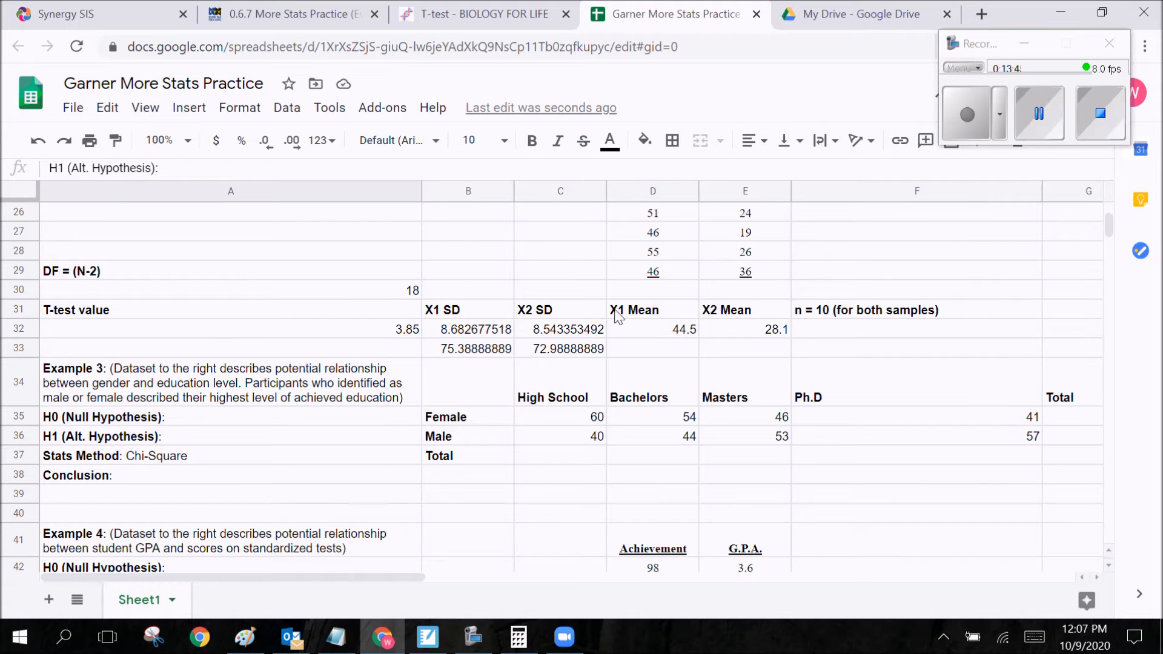
pyautogui.scroll(-1, 616, 315)
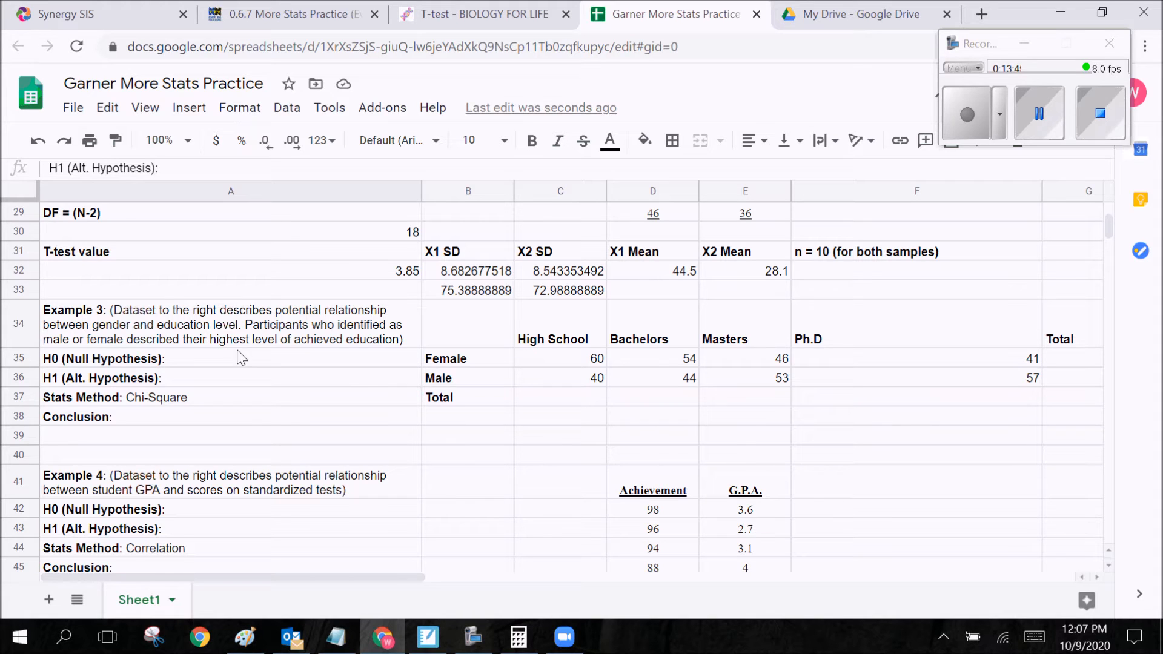
pyautogui.click(487, 364)
pyautogui.click(516, 347)
pyautogui.click(501, 356)
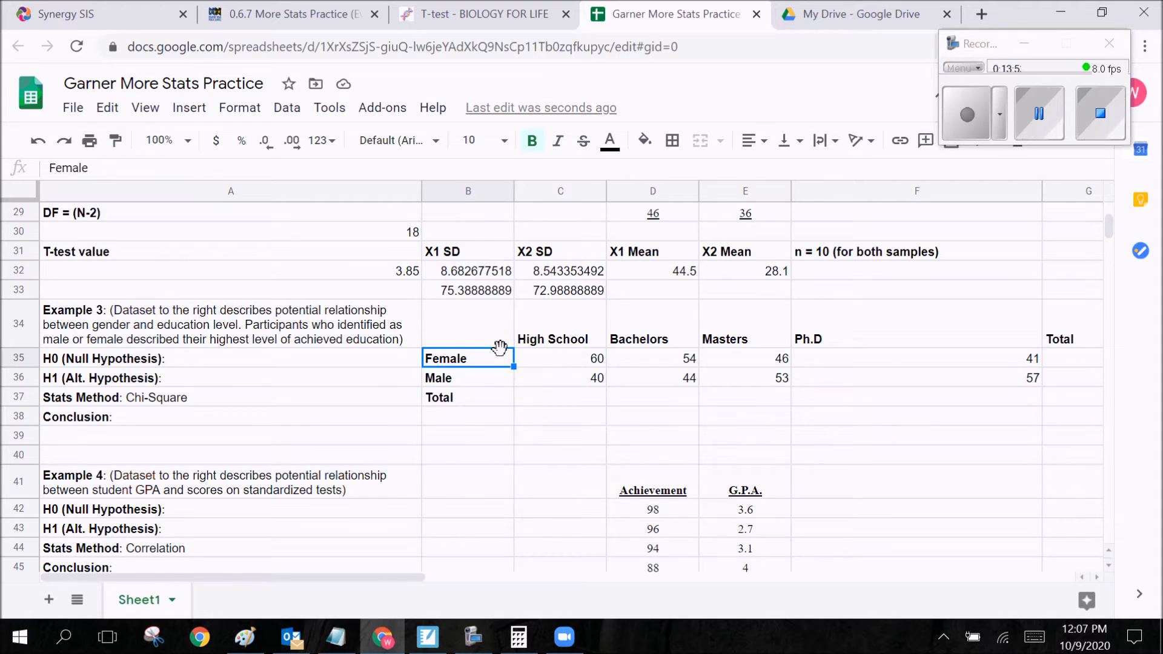
pyautogui.click(187, 396)
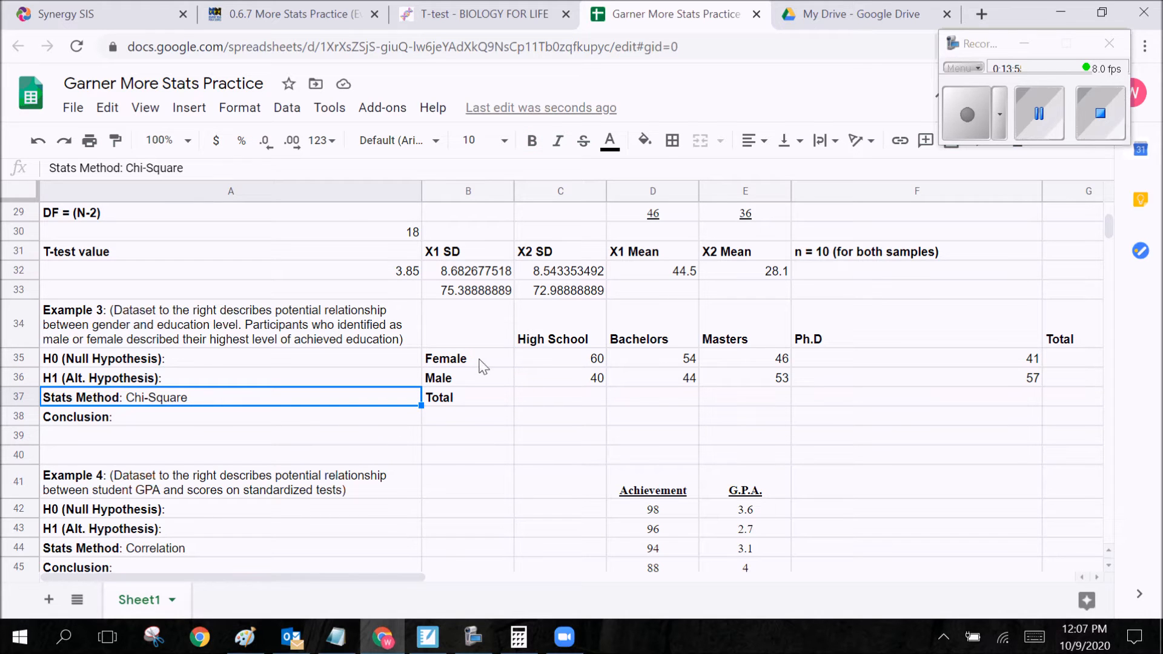
pyautogui.click(458, 365)
pyautogui.click(458, 381)
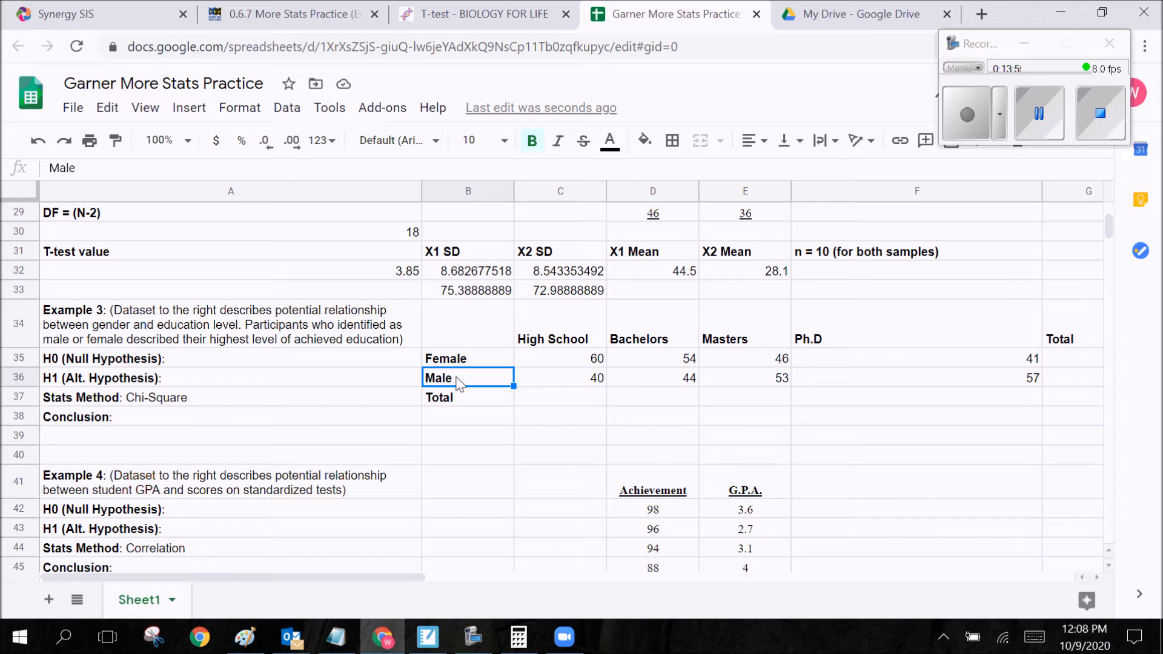
# Step: Examine Example 3's education-level headings in C34:F34, from High School to Ph.D
pyautogui.click(578, 332)
pyautogui.press('Right')
pyautogui.press('Right')
pyautogui.press('Right')
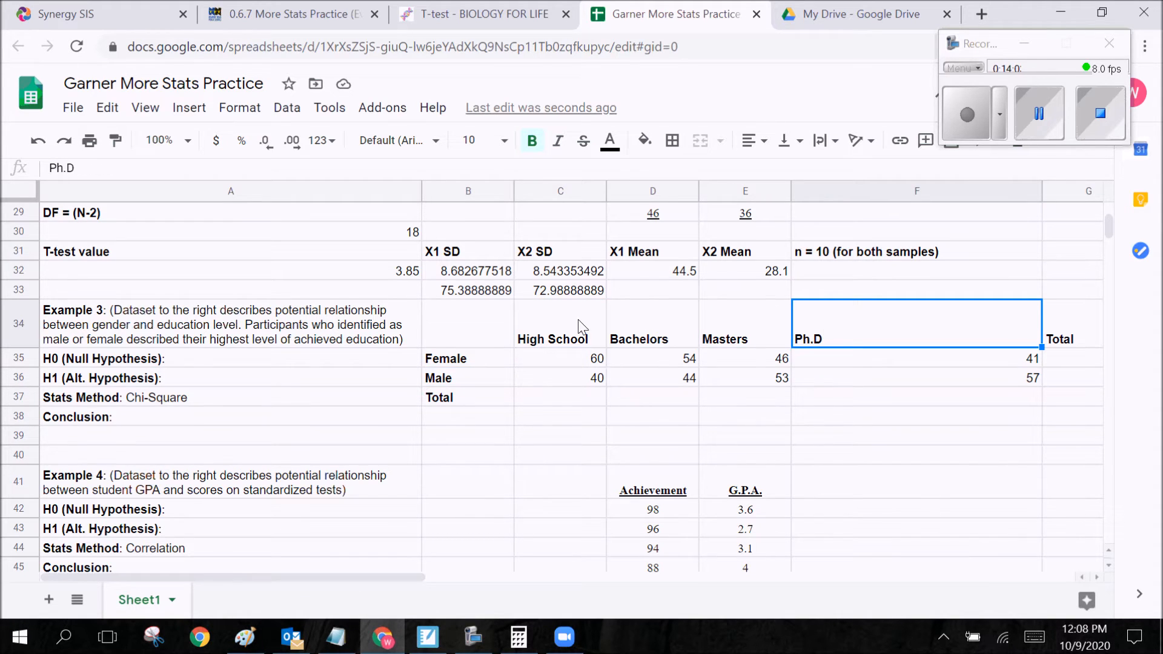
pyautogui.press('Left')
pyautogui.press('Left')
pyautogui.press('Right')
pyautogui.click(848, 327)
pyautogui.keyDown('shift'); pyautogui.click(548, 350); pyautogui.keyUp('shift')
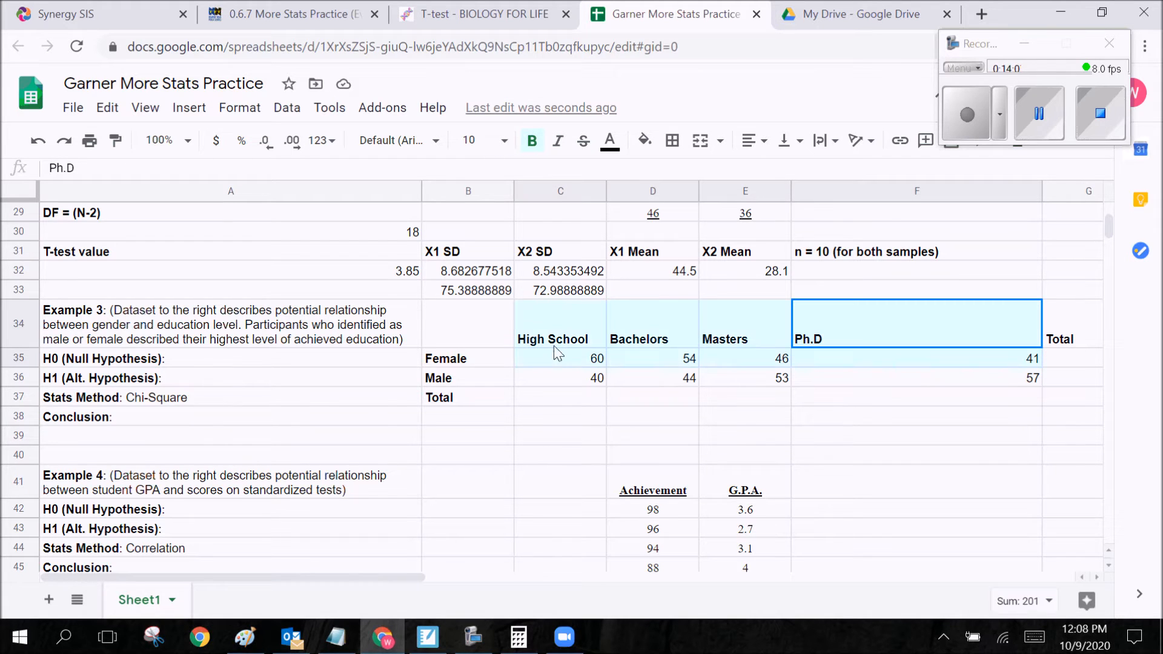
pyautogui.click(547, 363)
pyautogui.moveTo(550, 324); pyautogui.dragTo(861, 332)
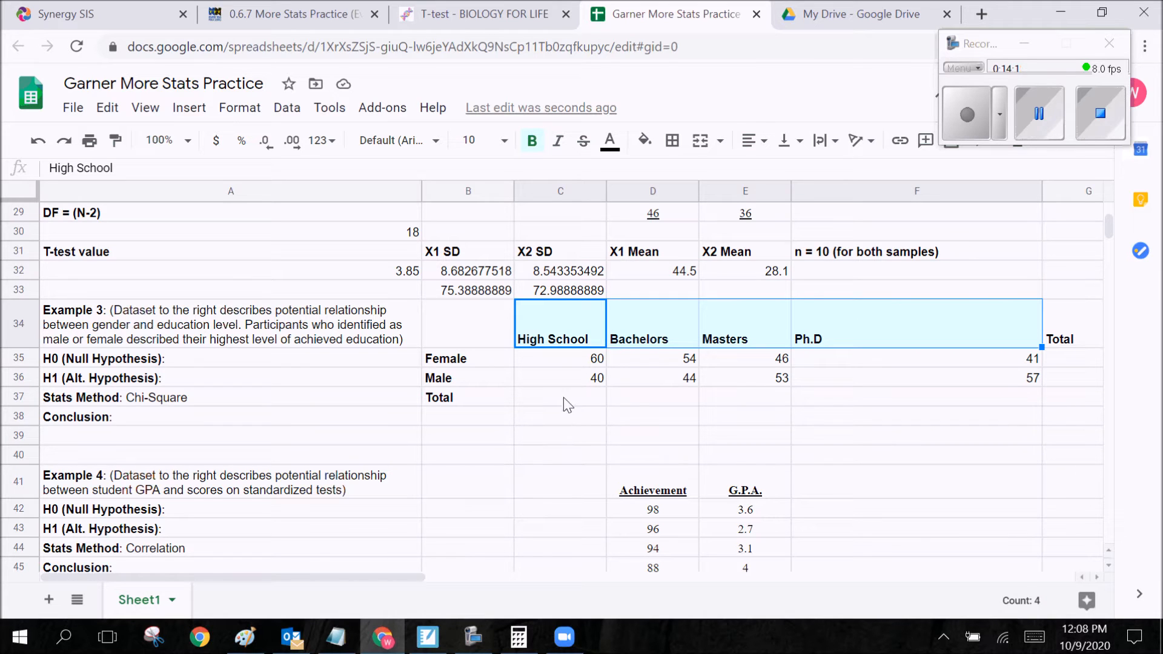
pyautogui.click(634, 420)
# Step: Examine Example 3's observed counts in C35:F36 and the empty total cells in column G and row 37
pyautogui.moveTo(336, 576); pyautogui.dragTo(494, 580)
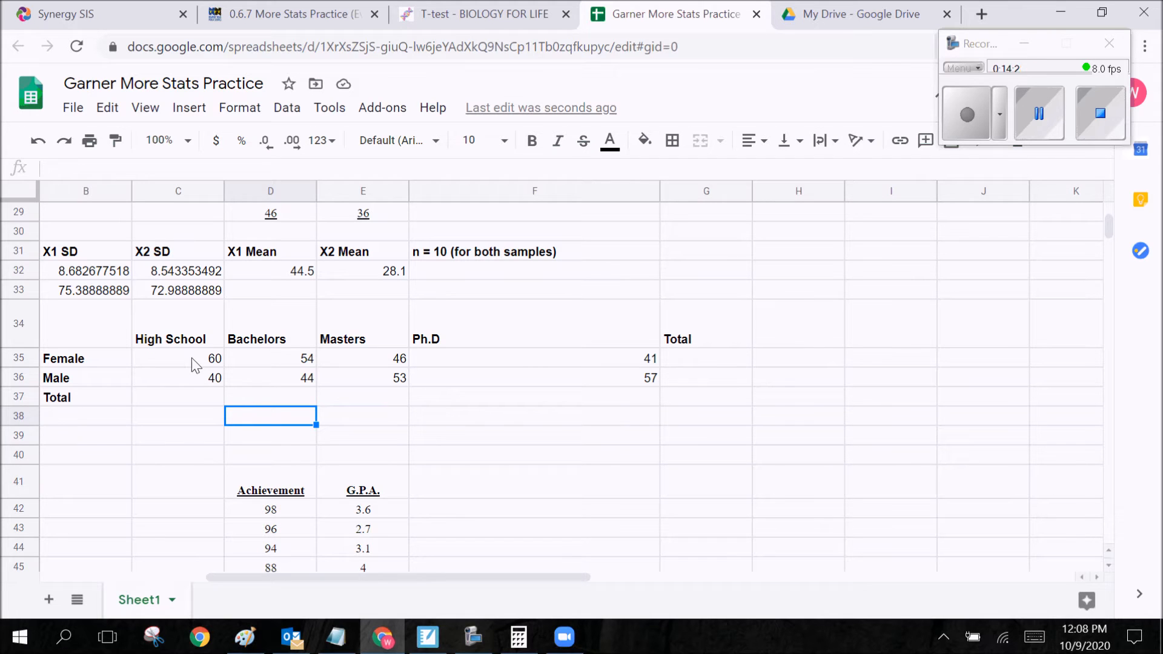
pyautogui.moveTo(192, 362); pyautogui.dragTo(493, 384)
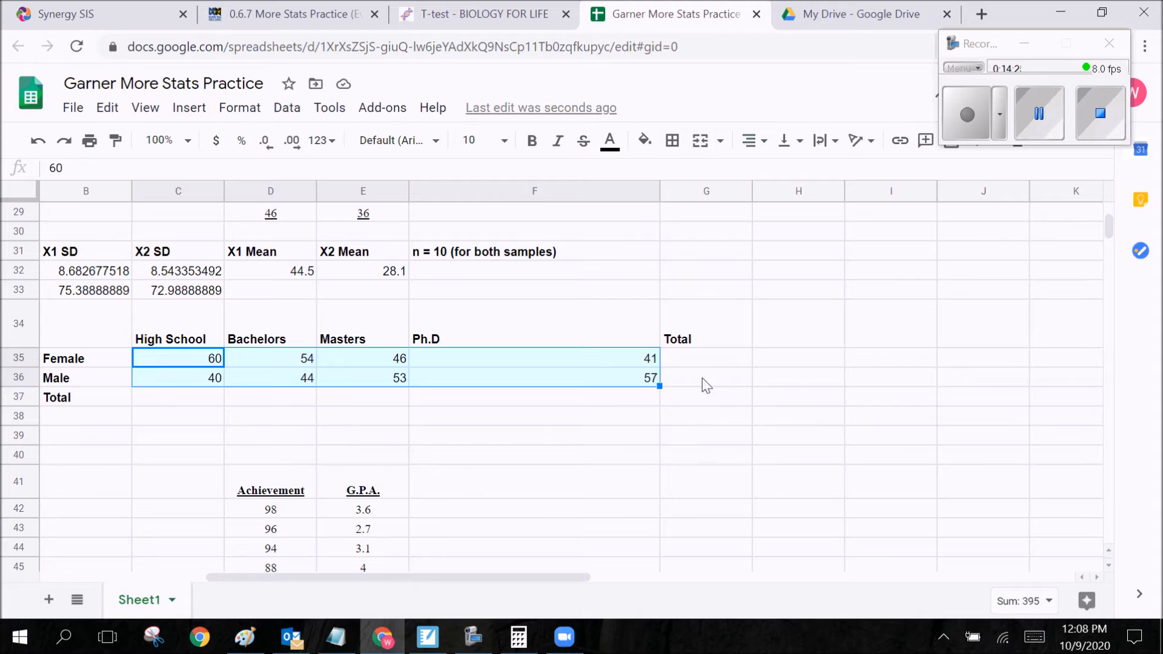
pyautogui.moveTo(700, 356); pyautogui.dragTo(704, 401)
pyautogui.moveTo(184, 403); pyautogui.dragTo(703, 399)
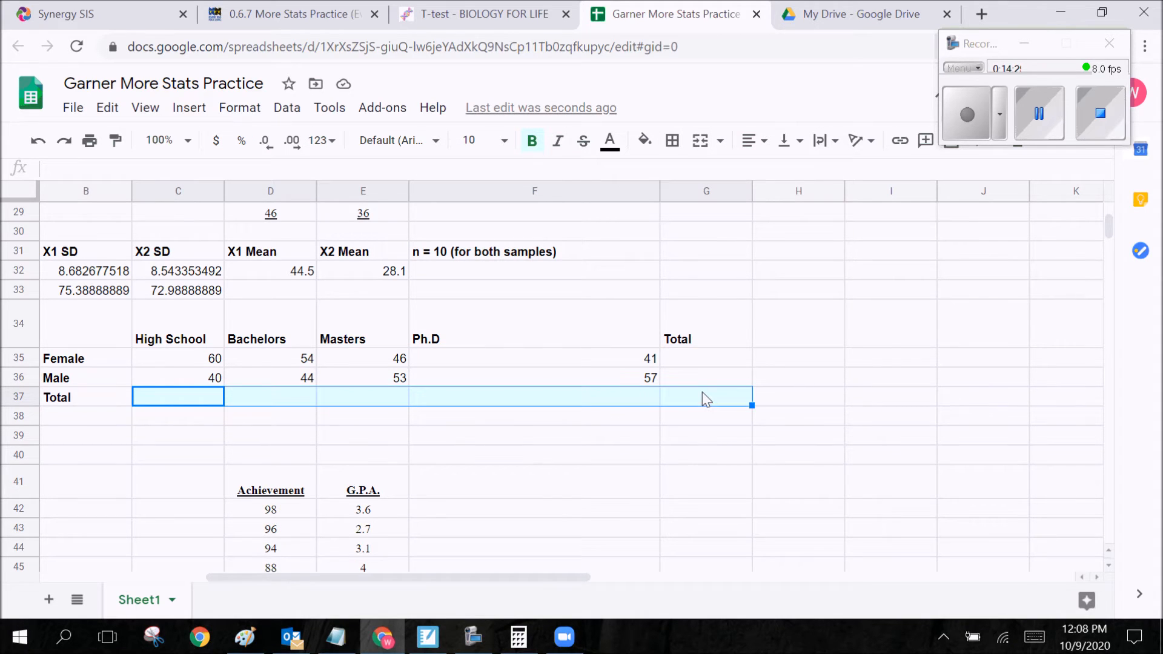
# Step: Total the Female row of Example 3 in G35 with the formula =C35+D35+E35+F35
pyautogui.click(701, 363)
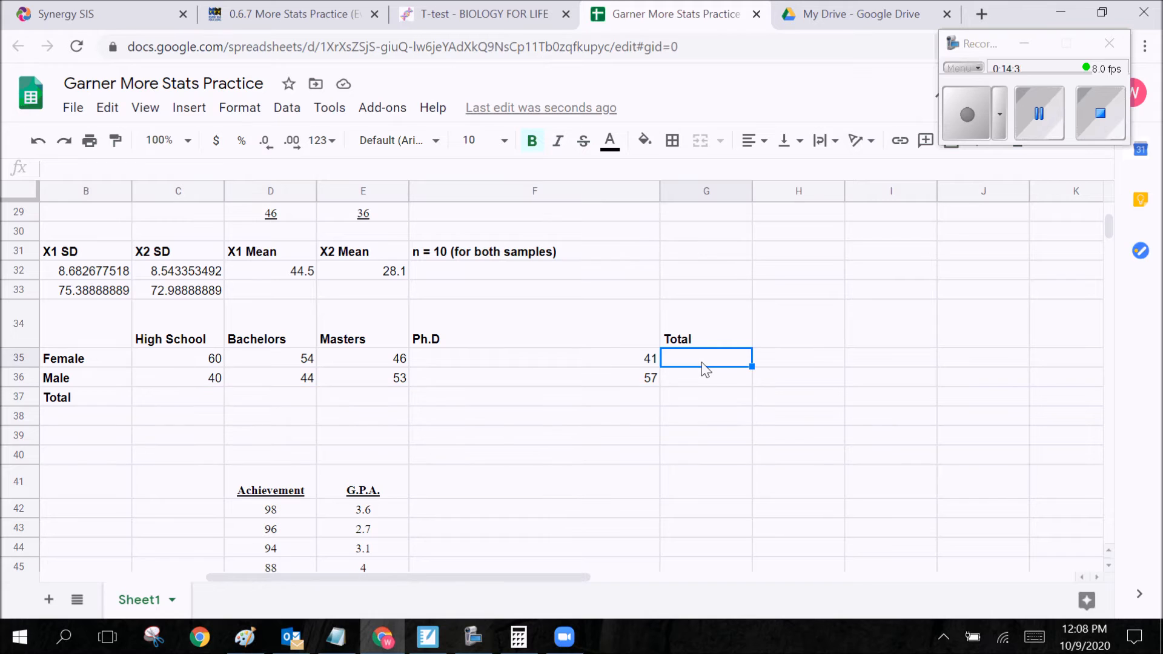
pyautogui.moveTo(209, 358); pyautogui.dragTo(653, 361)
pyautogui.click(694, 362)
pyautogui.click(208, 364)
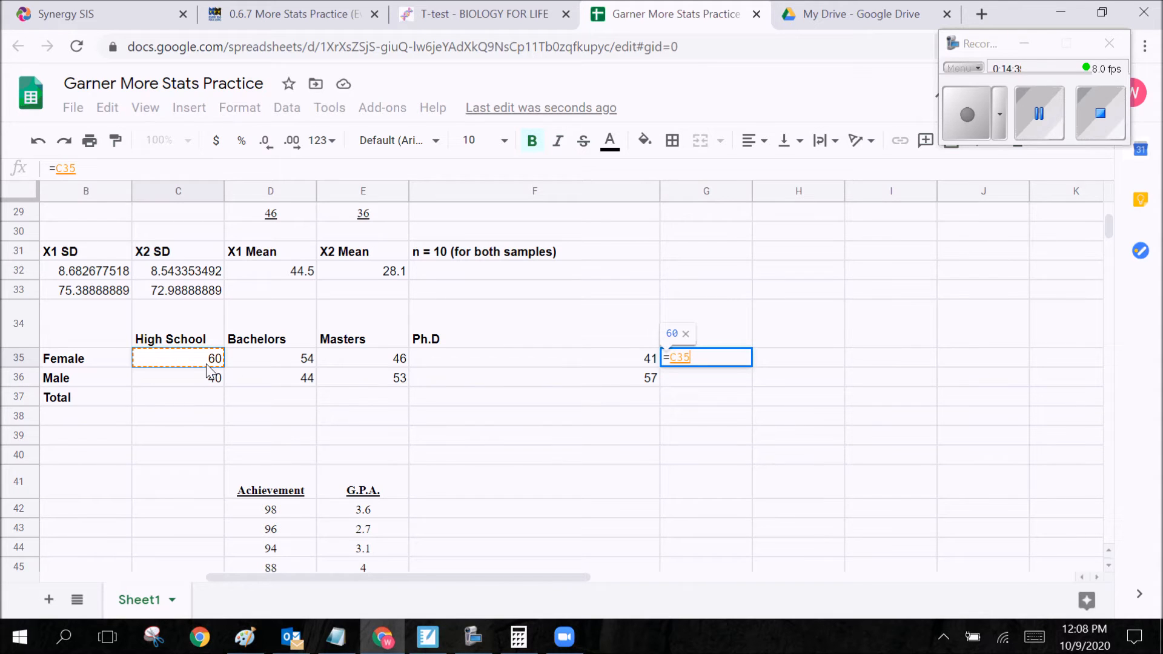
pyautogui.write('+')
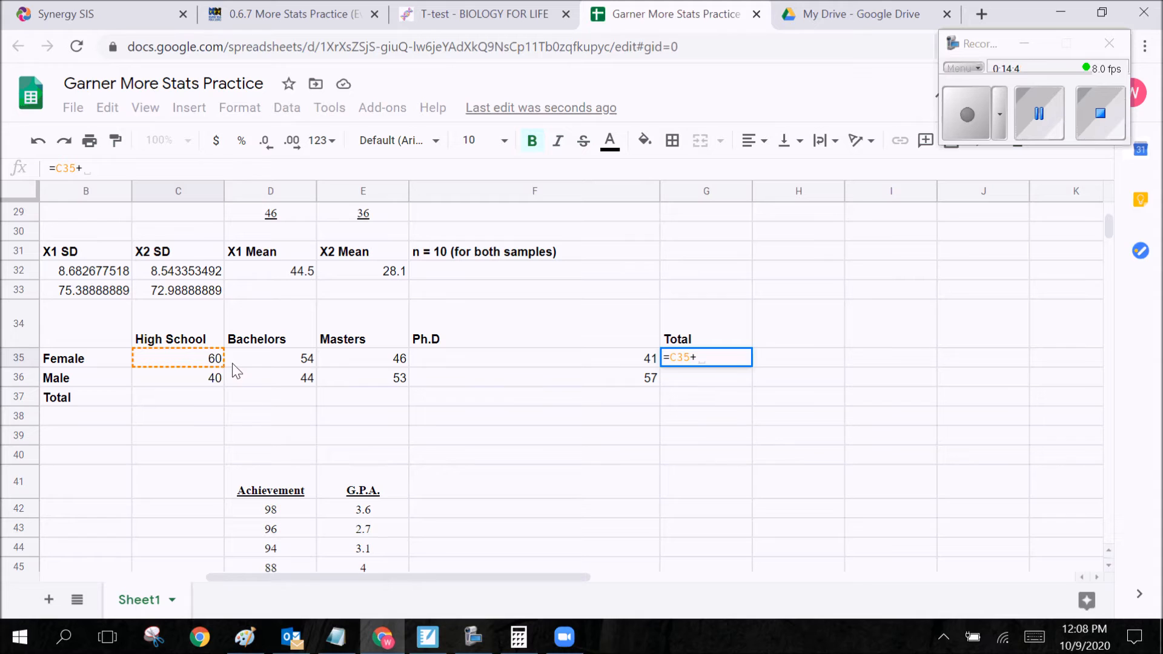
pyautogui.click(261, 364)
pyautogui.write('+')
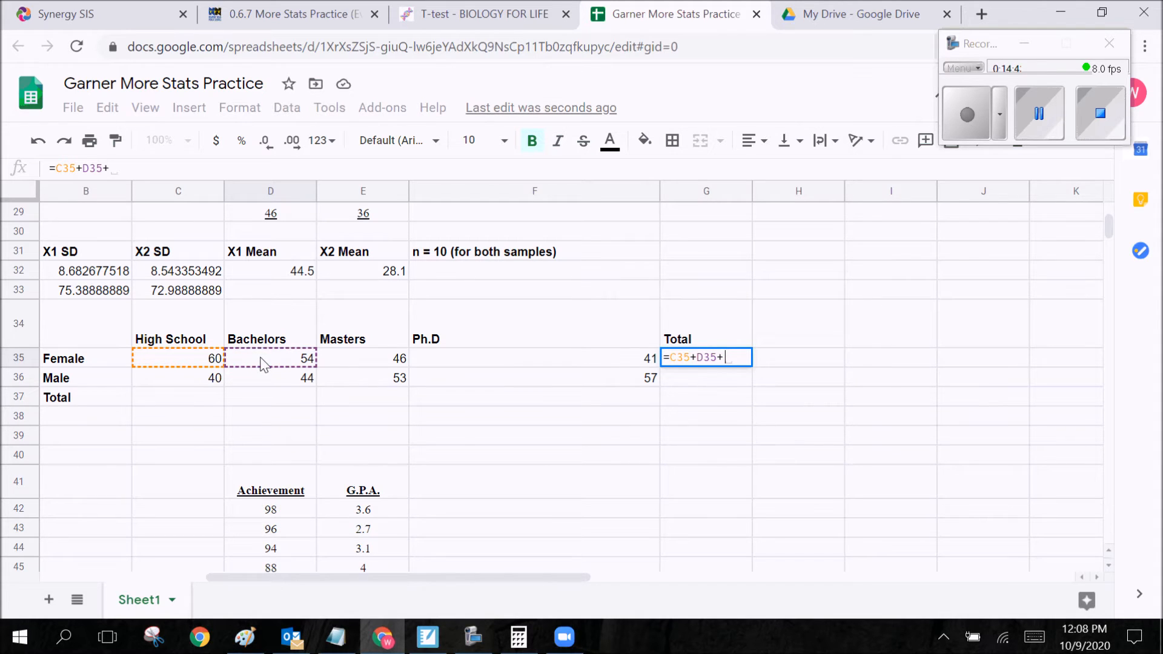
pyautogui.click(378, 363)
pyautogui.write('+')
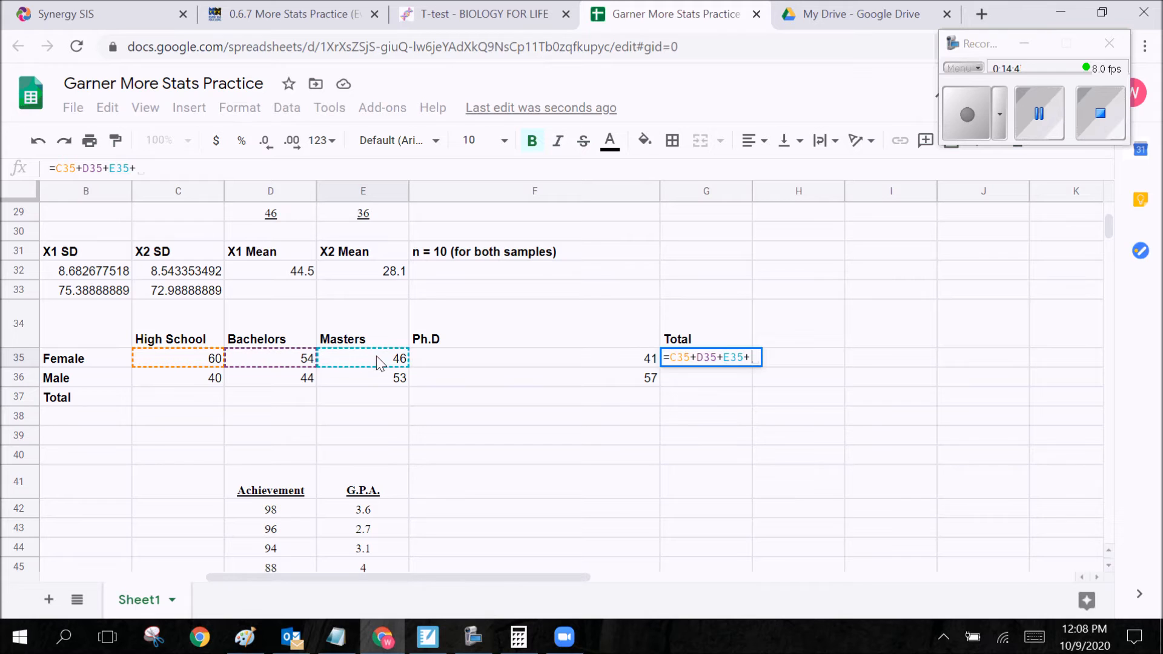
pyautogui.click(472, 364)
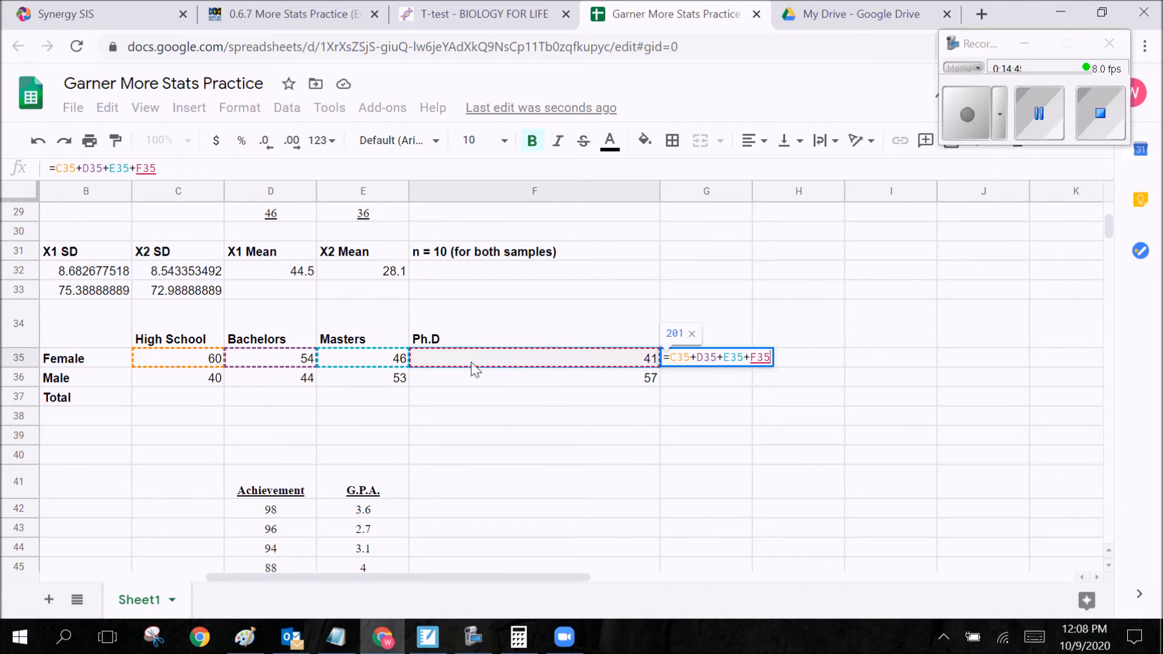
pyautogui.press('Return')
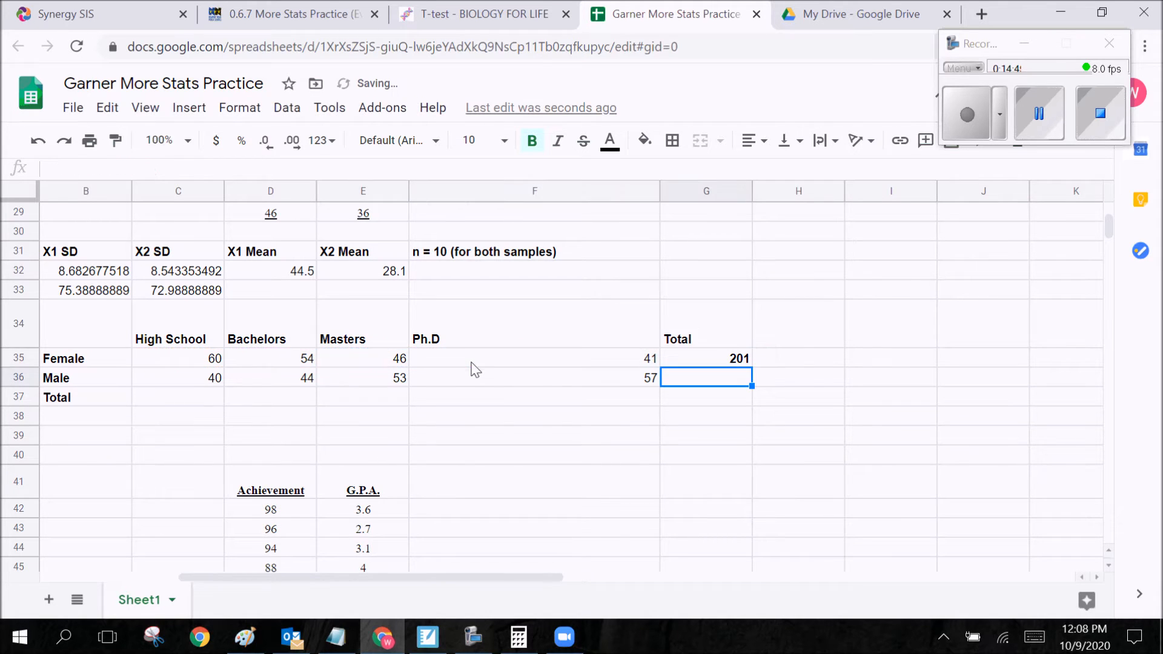
pyautogui.click(718, 360)
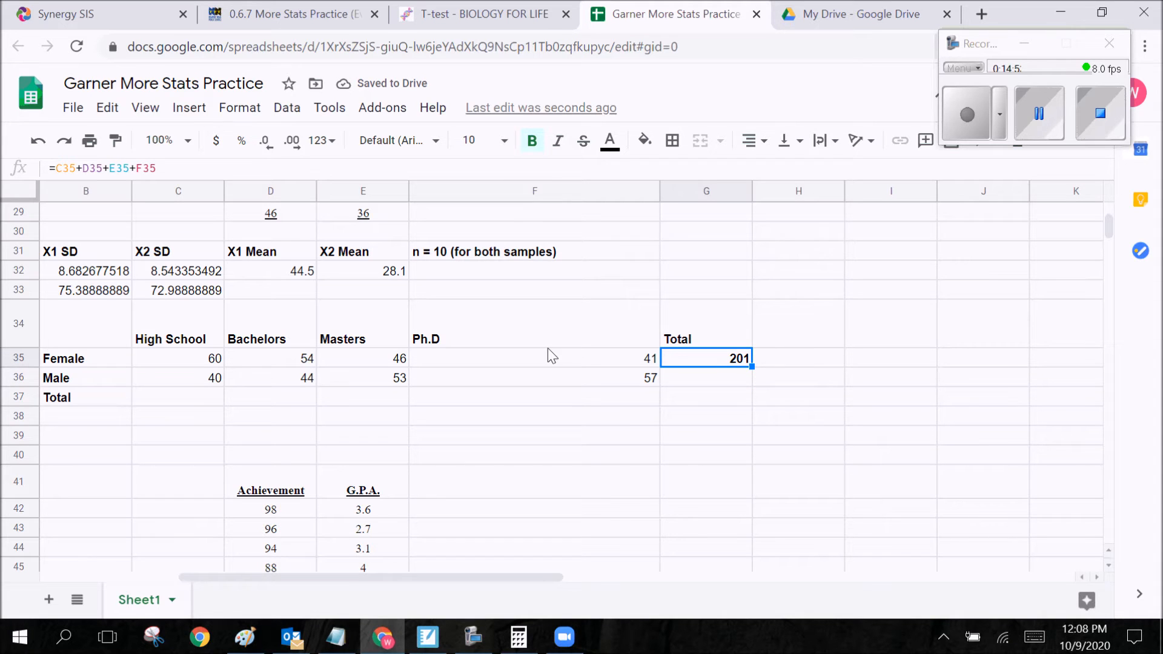
# Step: Fill the Female row's total formula from G35 down to G36 to total the Male row, checking both rows' counts
pyautogui.moveTo(215, 359); pyautogui.dragTo(509, 358)
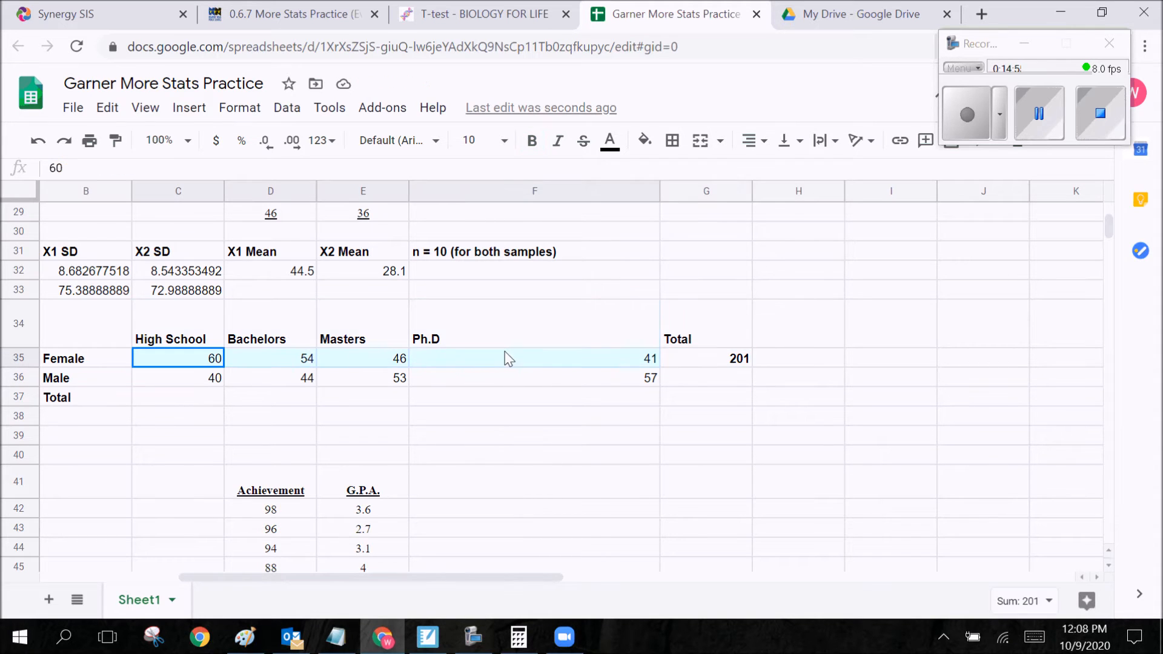
pyautogui.click(703, 342)
pyautogui.click(730, 361)
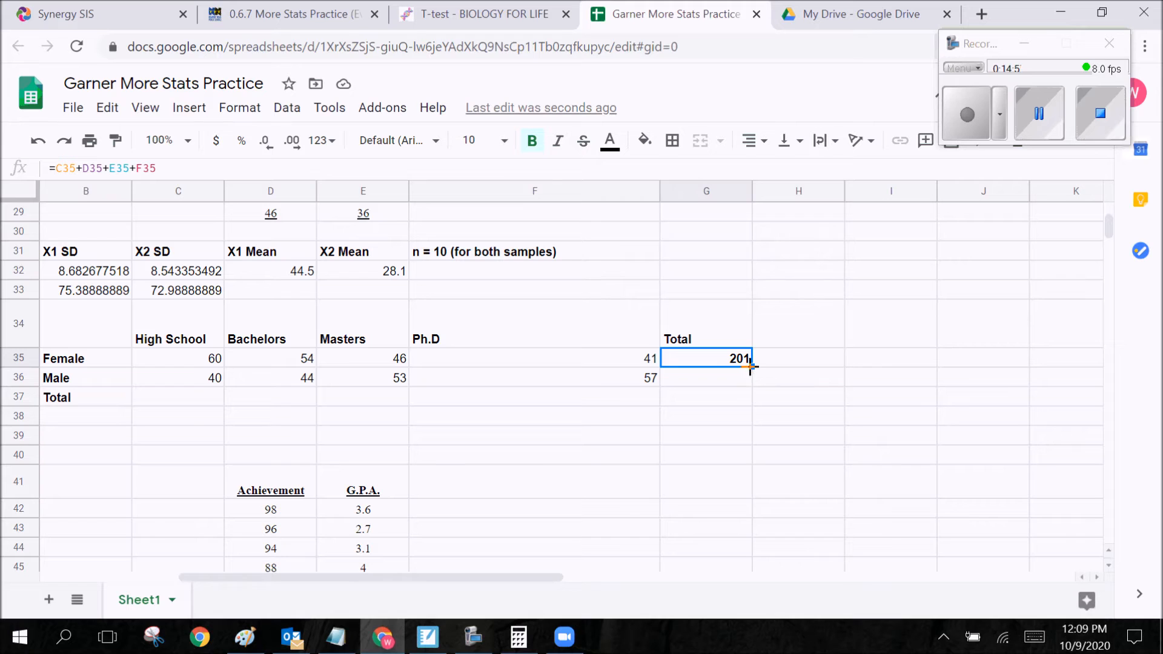
pyautogui.moveTo(752, 366); pyautogui.dragTo(752, 384)
pyautogui.click(744, 400)
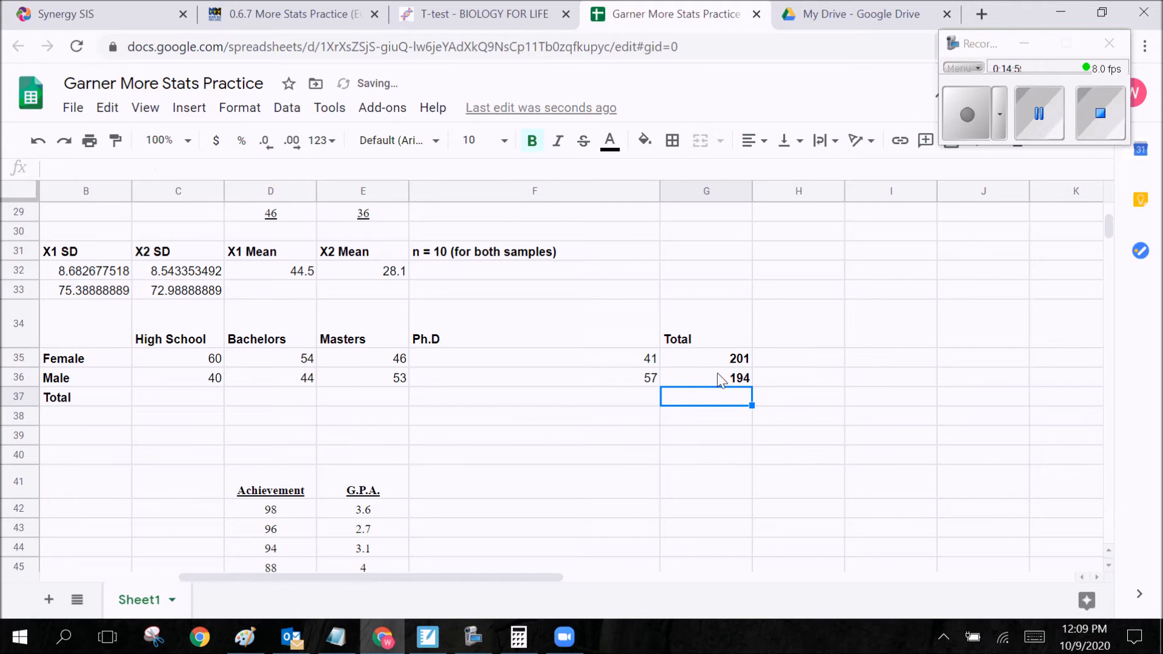
pyautogui.moveTo(218, 377); pyautogui.dragTo(506, 382)
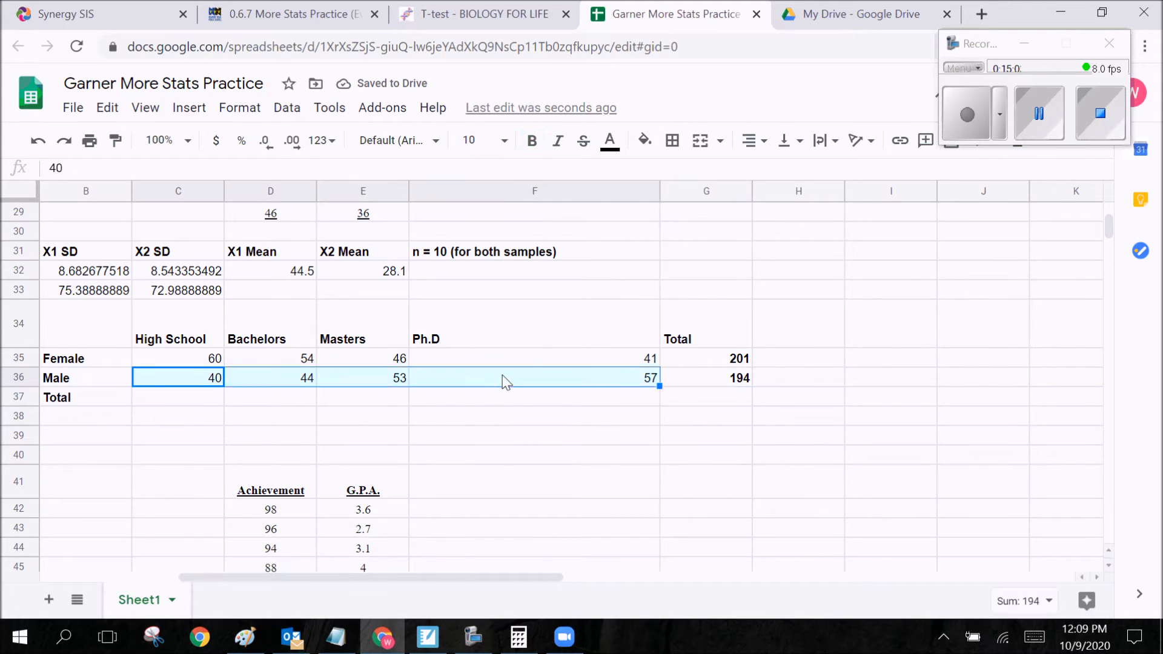
# Step: Total the High School column of Example 3 in C37 with the formula =C35+C36
pyautogui.click(171, 402)
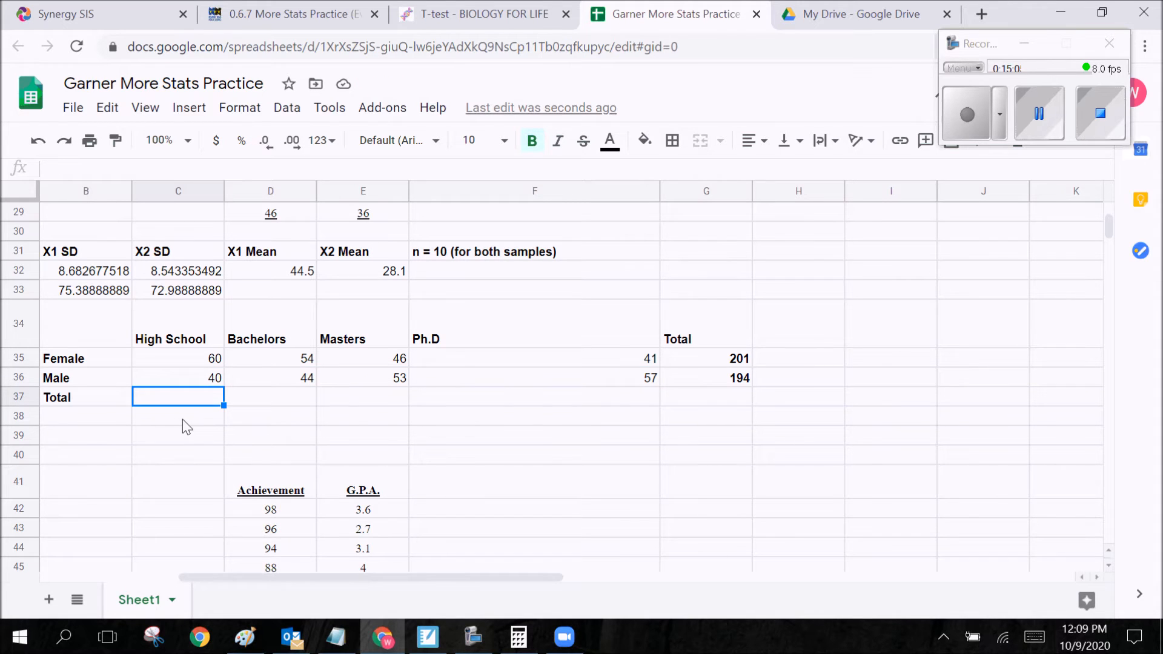
pyautogui.write('=')
pyautogui.click(179, 362)
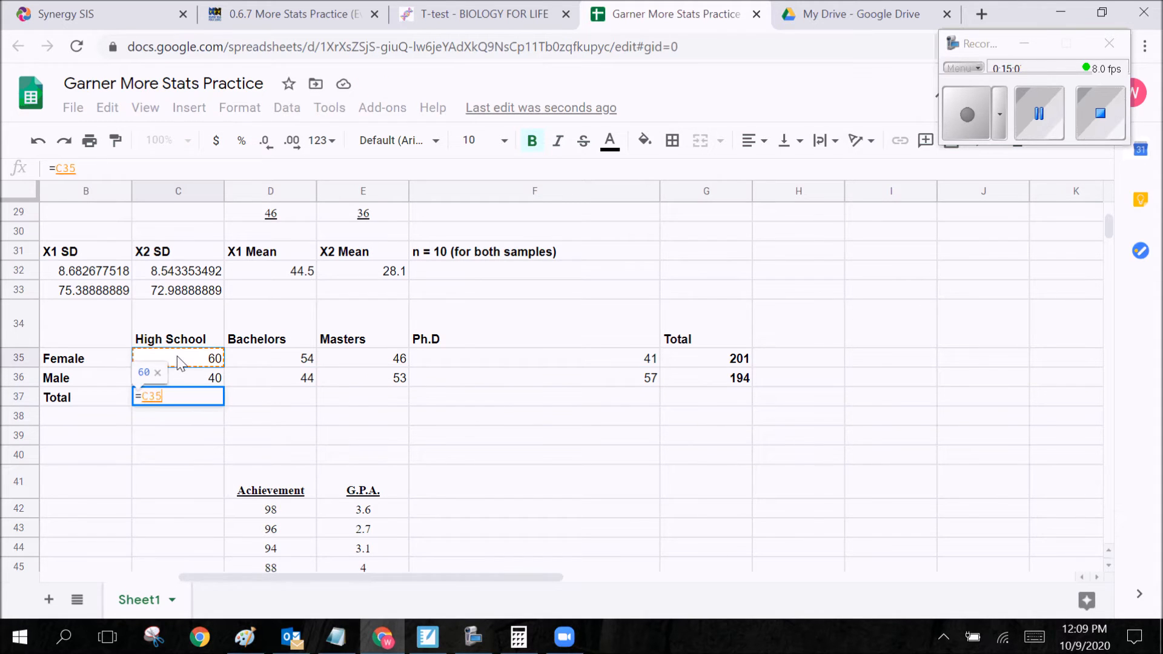
pyautogui.write('+')
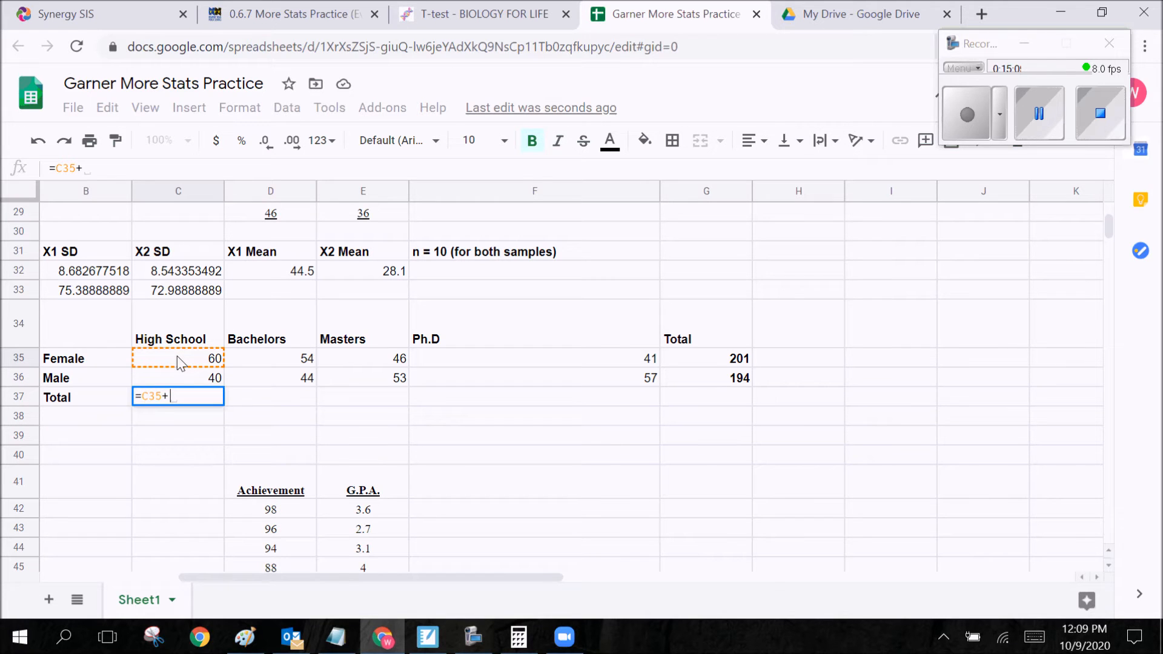
pyautogui.click(183, 380)
pyautogui.press('Return')
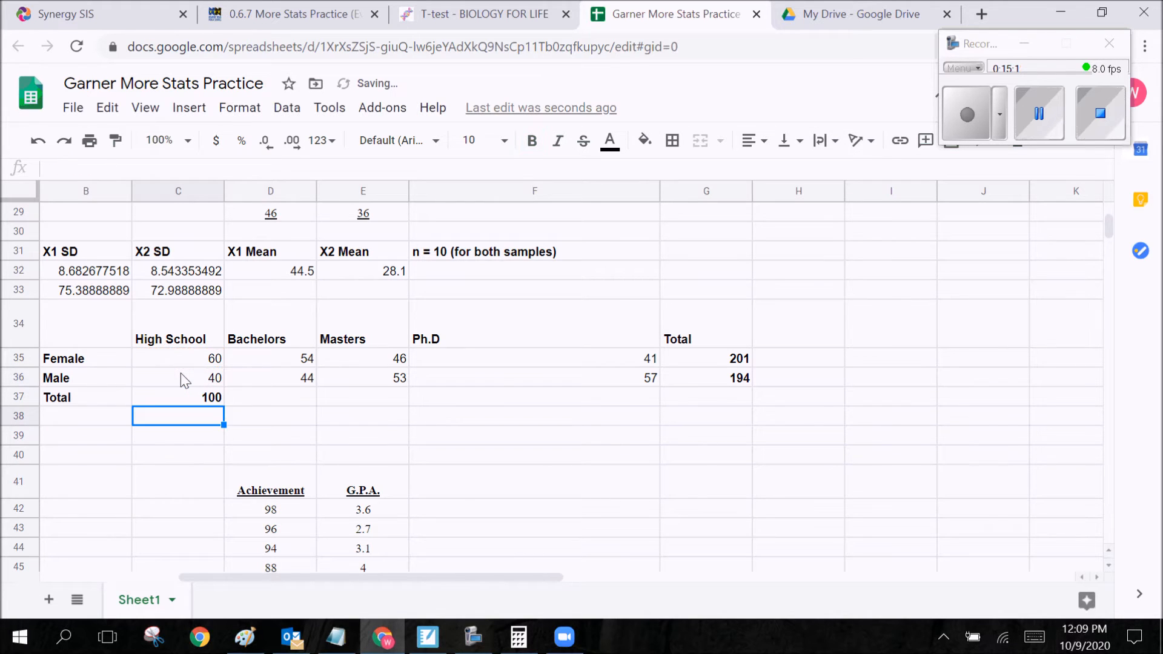
# Step: Fill the column total formula from C37 across to G37 for the remaining education levels and the grand total
pyautogui.click(203, 382)
pyautogui.click(219, 399)
pyautogui.moveTo(222, 403); pyautogui.dragTo(697, 431)
pyautogui.click(691, 422)
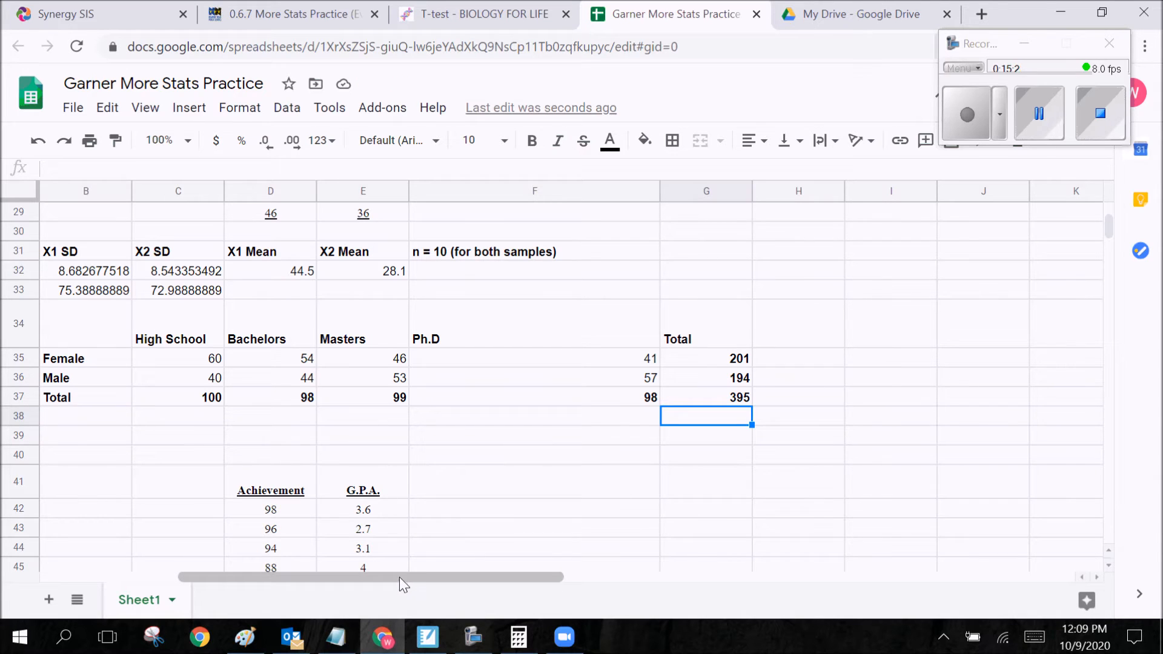
pyautogui.click(822, 327)
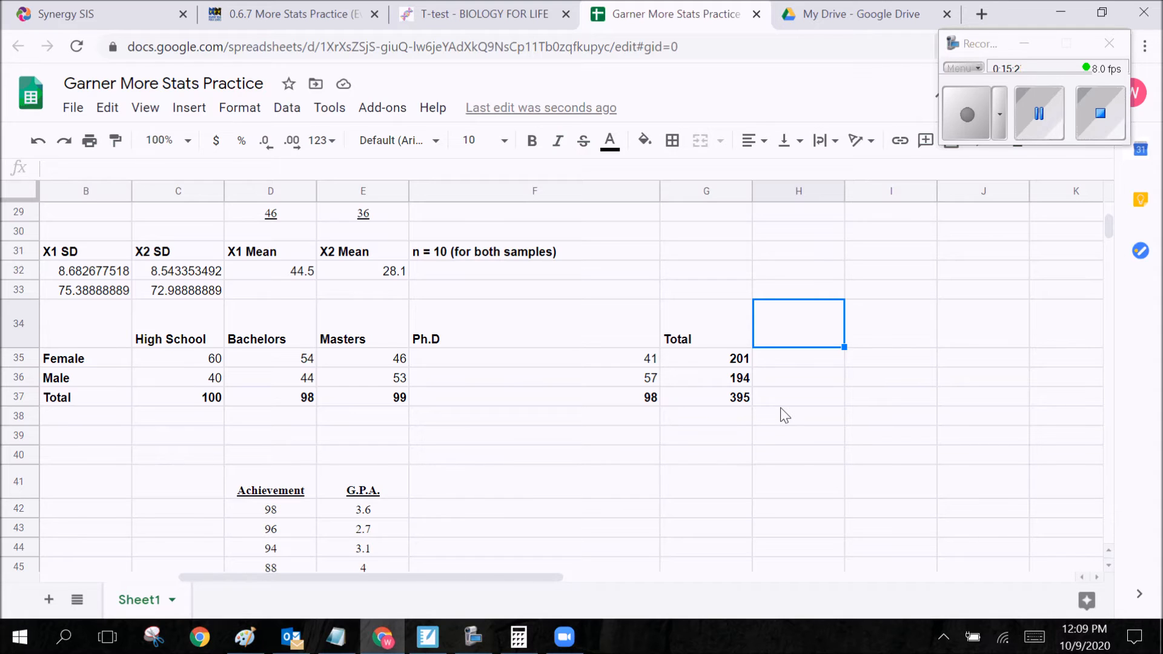
pyautogui.write('Observ')
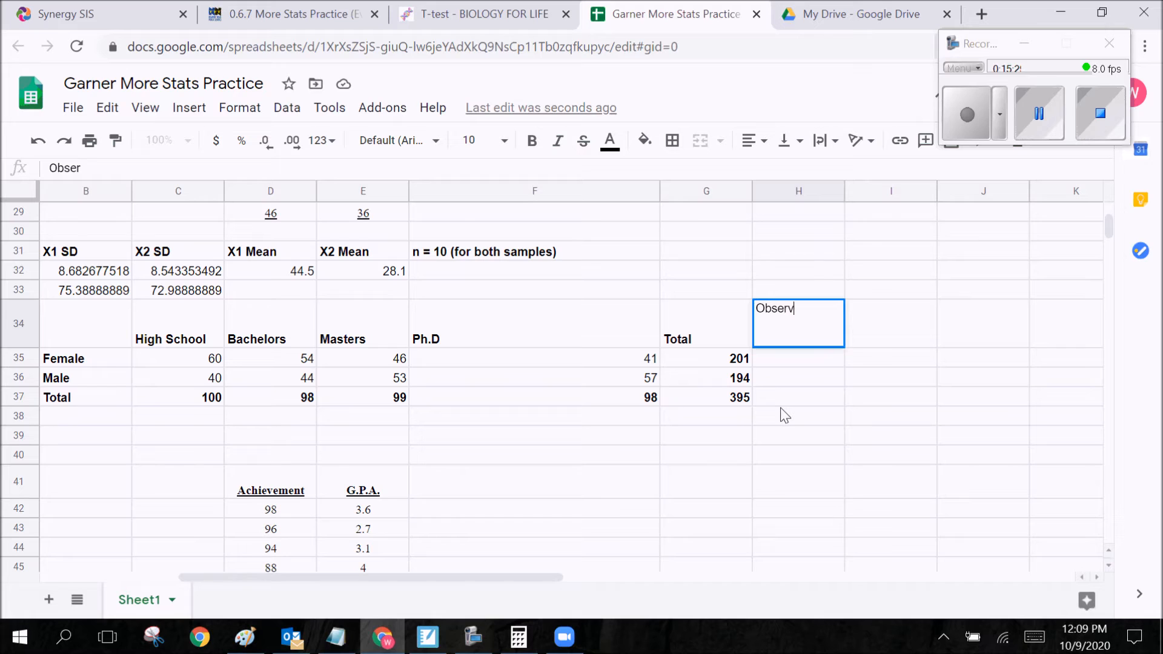
pyautogui.press('BackSpace')
pyautogui.press('BackSpace')
pyautogui.press('BackSpace')
pyautogui.press('BackSpace')
pyautogui.press('BackSpace')
pyautogui.press('BackSpace')
pyautogui.press('BackSpace')
# Step: Enter the heading "Observed (O)" in I34, beside Example 3's totals table
pyautogui.click(894, 325)
pyautogui.write('Ob')
pyautogui.write('served ()O')
pyautogui.write('O)')
# Step: Examine the observed counts in C35:F36 by gender and education level, along with the empty first cell under Observed (O)
pyautogui.moveTo(206, 358); pyautogui.dragTo(505, 385)
pyautogui.click(236, 362)
pyautogui.moveTo(210, 360); pyautogui.dragTo(467, 386)
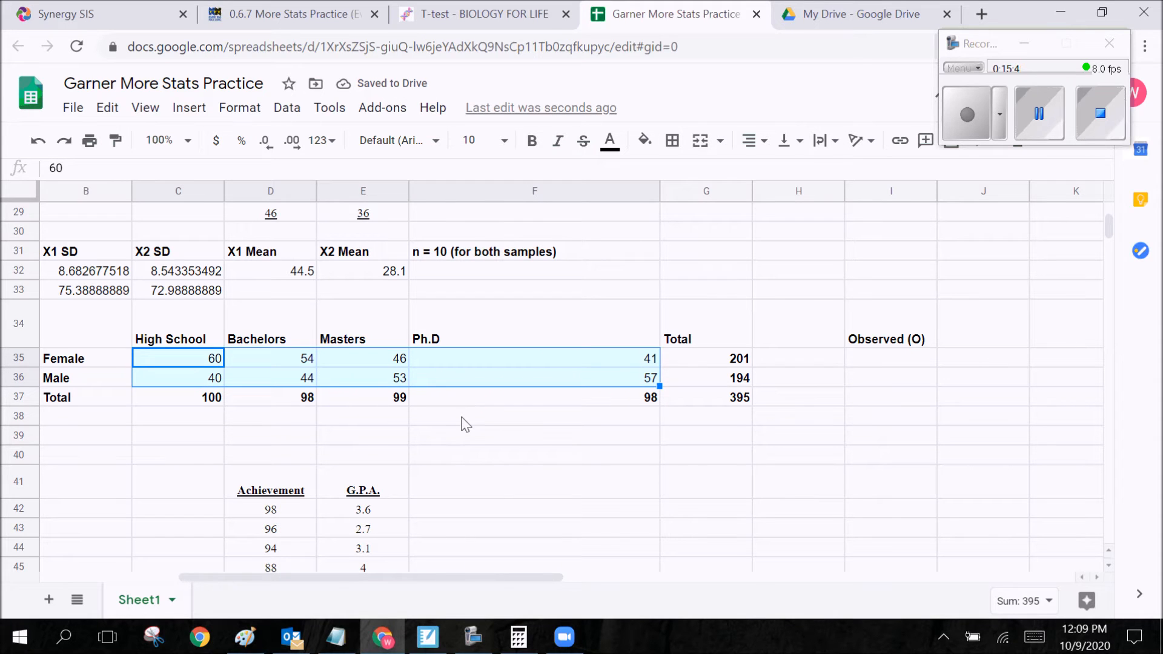
pyautogui.click(903, 360)
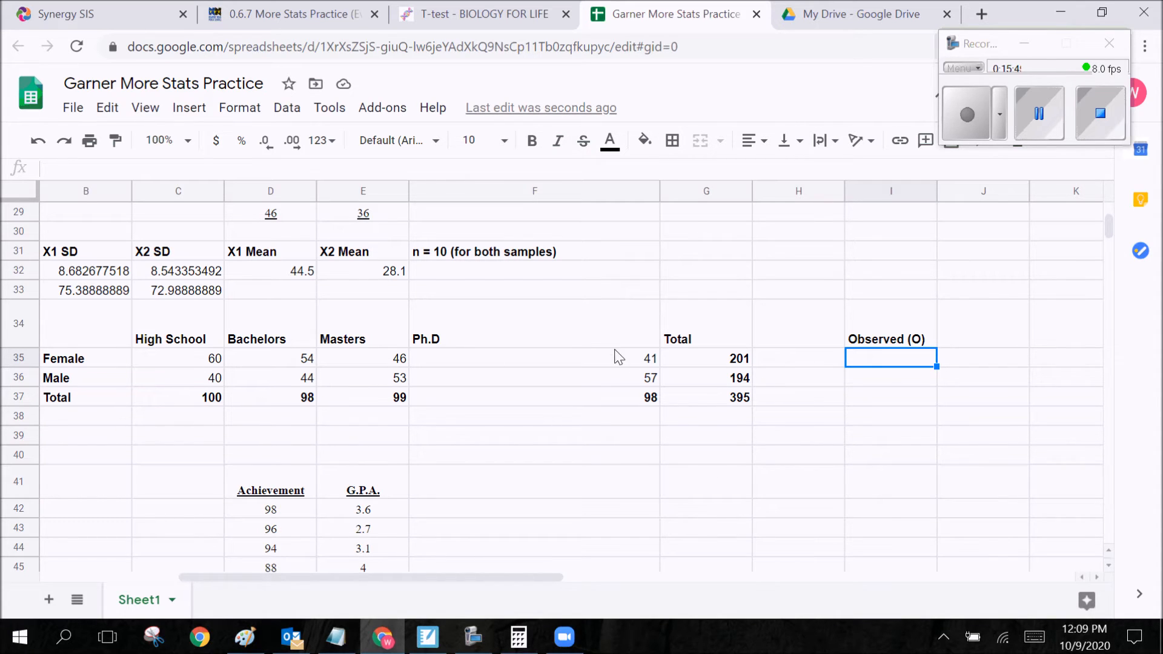
pyautogui.click(208, 363)
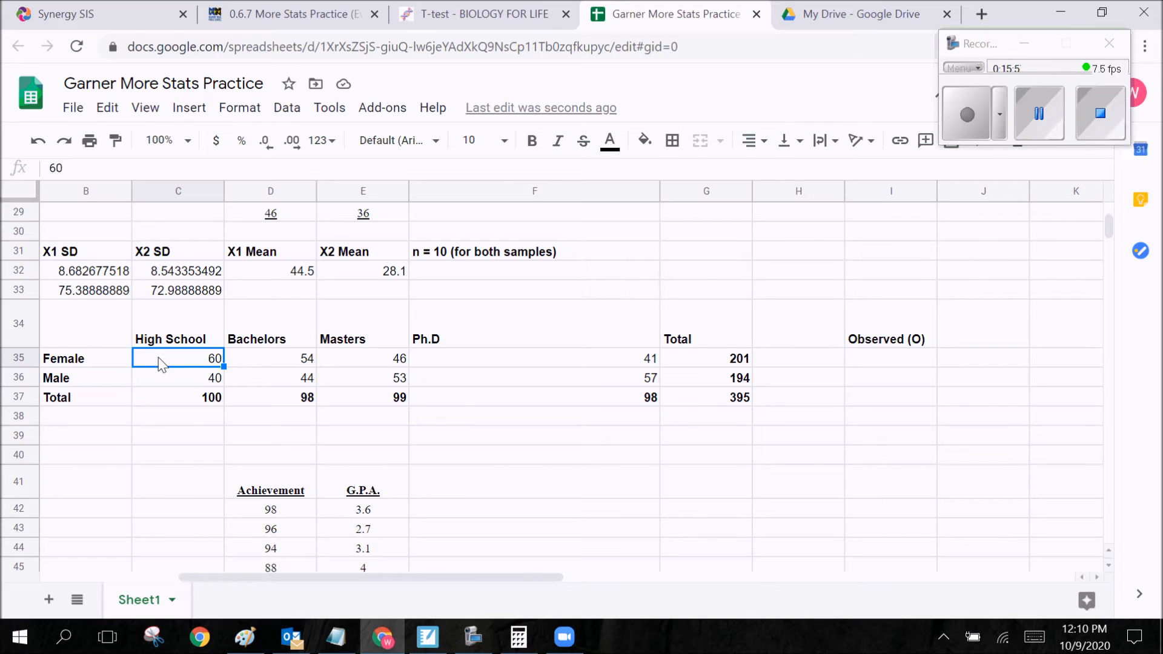
pyautogui.click(239, 378)
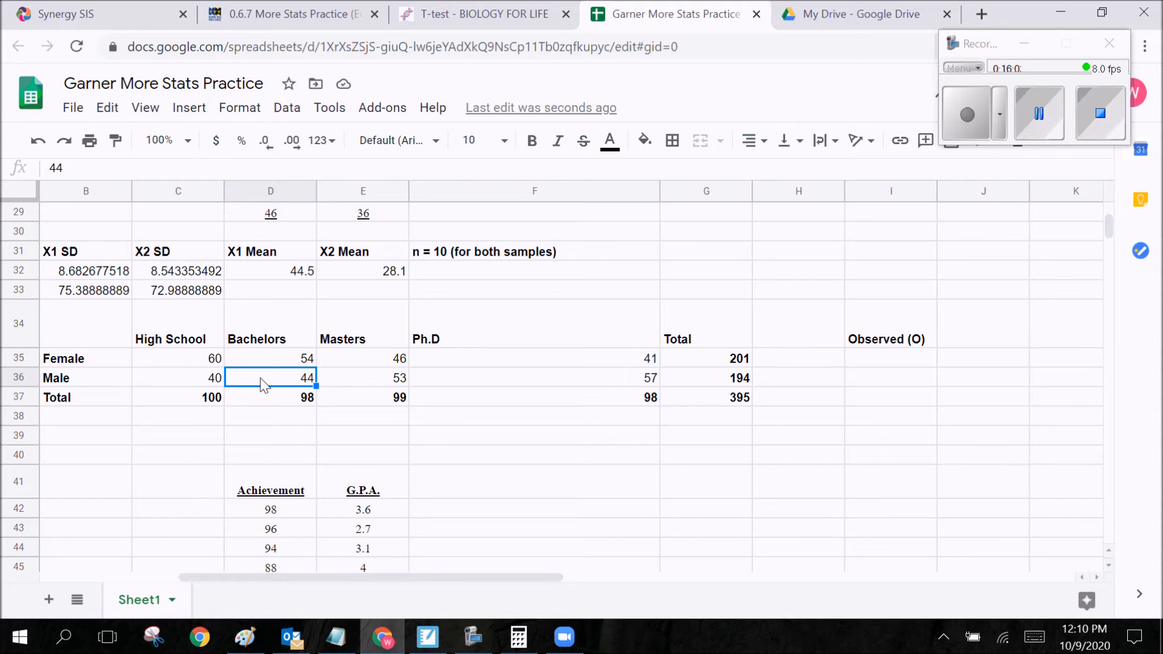
pyautogui.click(332, 373)
pyautogui.click(274, 363)
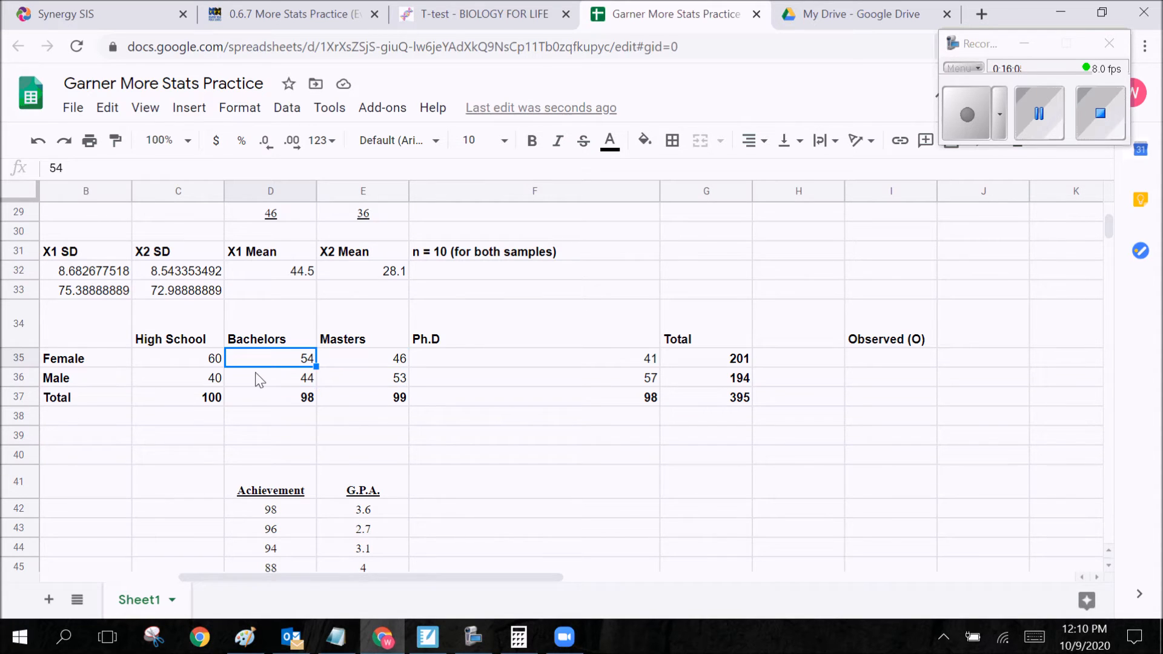
# Step: Enter the row label "High" in H35, next to the Observed (O) column
pyautogui.click(800, 361)
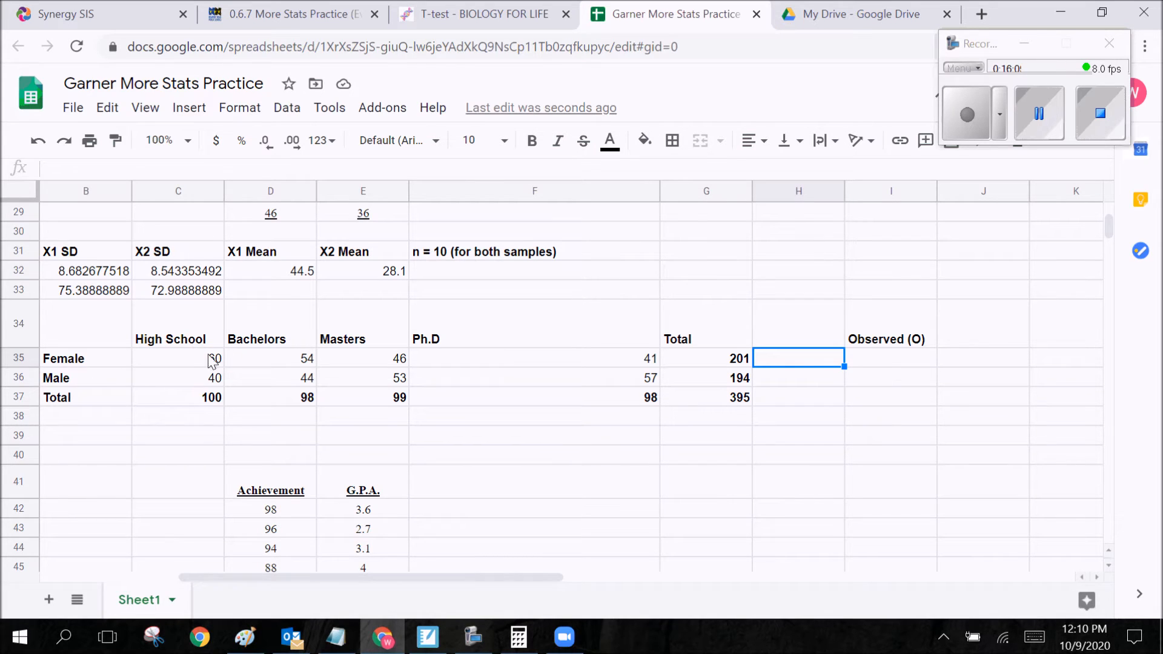
pyautogui.write('High')
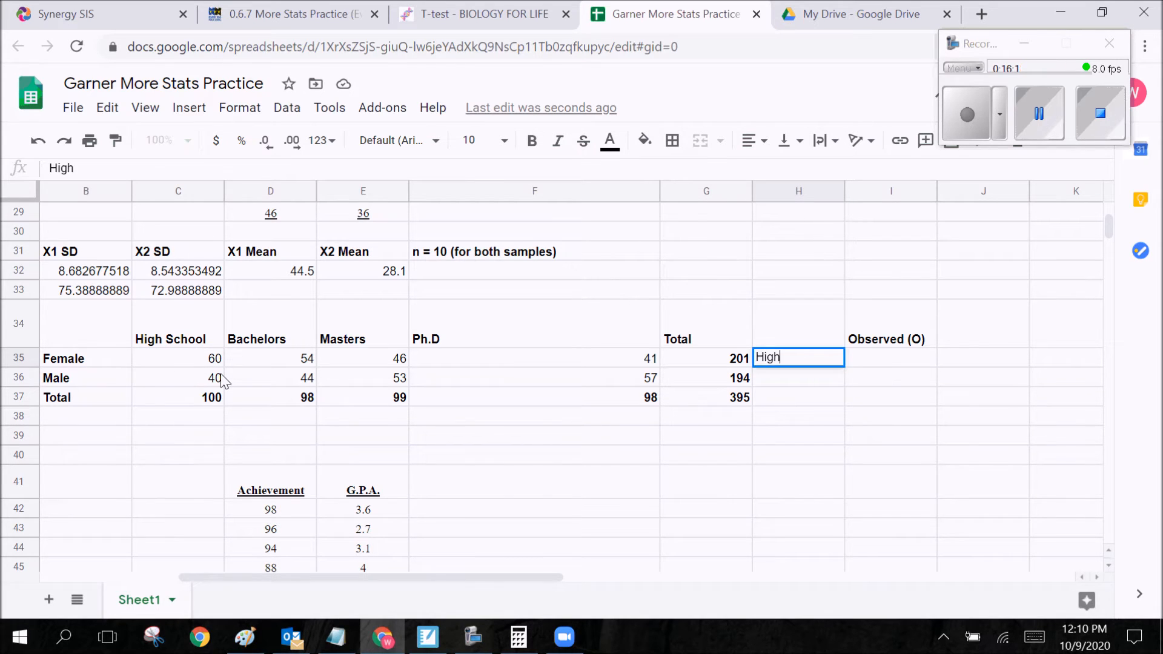
# Step: Label cells H35 and H36 as High School (F) and High School (M)
pyautogui.write(' School (FO)')
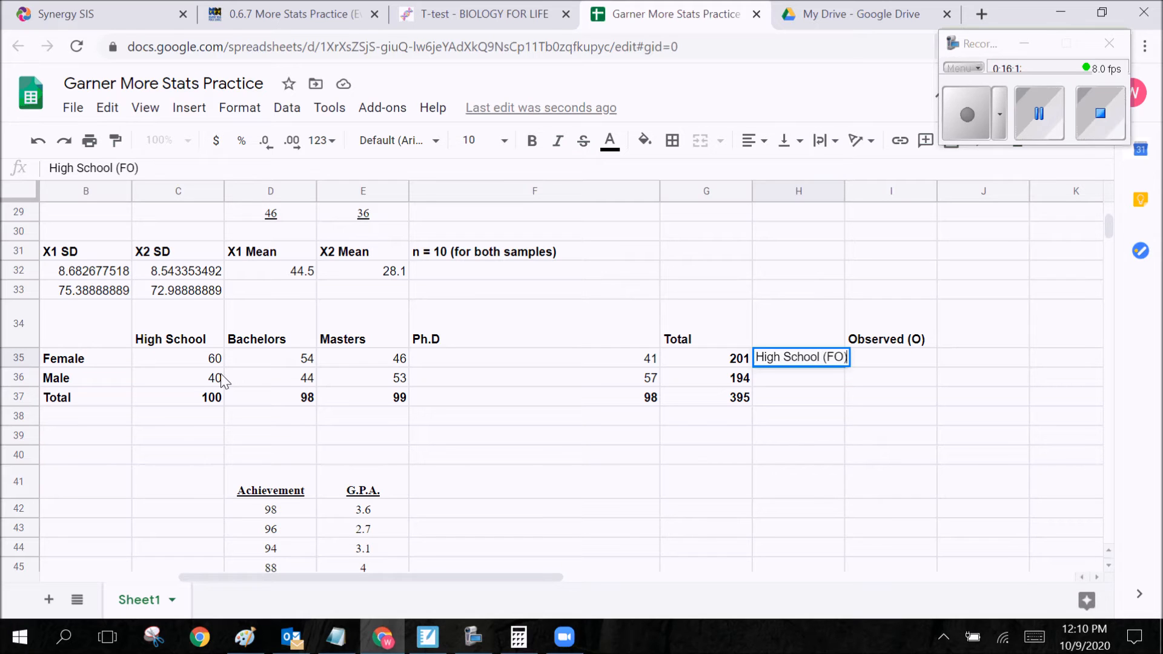
pyautogui.press('BackSpace')
pyautogui.press('BackSpace')
pyautogui.write(')')
pyautogui.press('Return')
pyautogui.write('High SC')
pyautogui.press('BackSpace')
pyautogui.write('chool (M)')
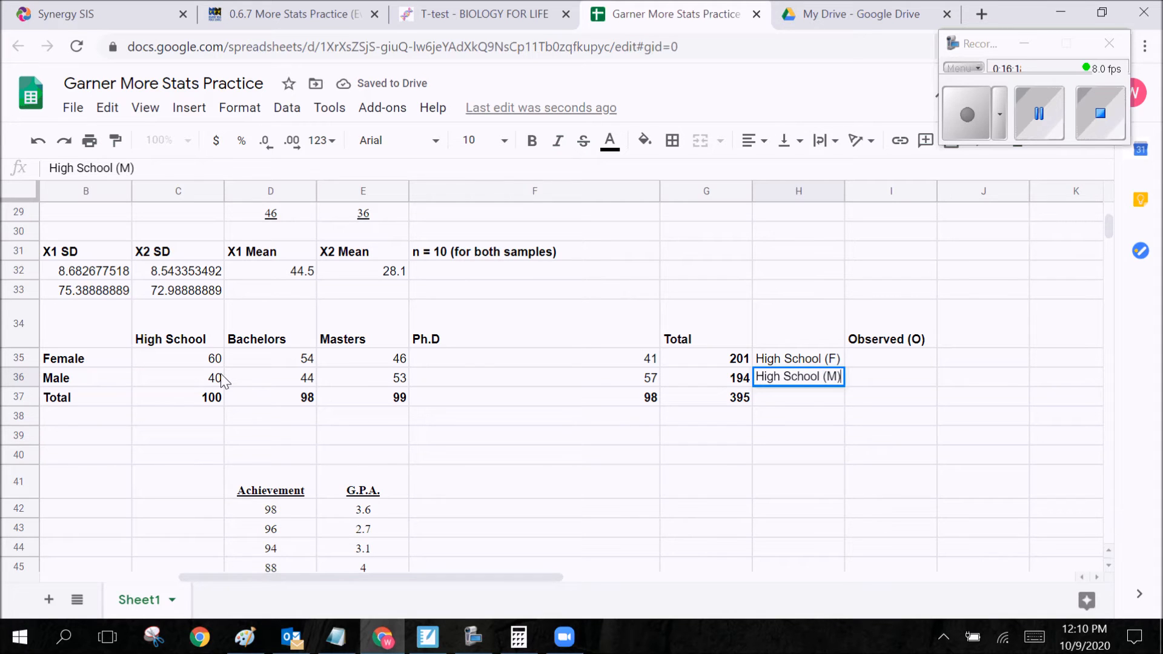
pyautogui.press('Return')
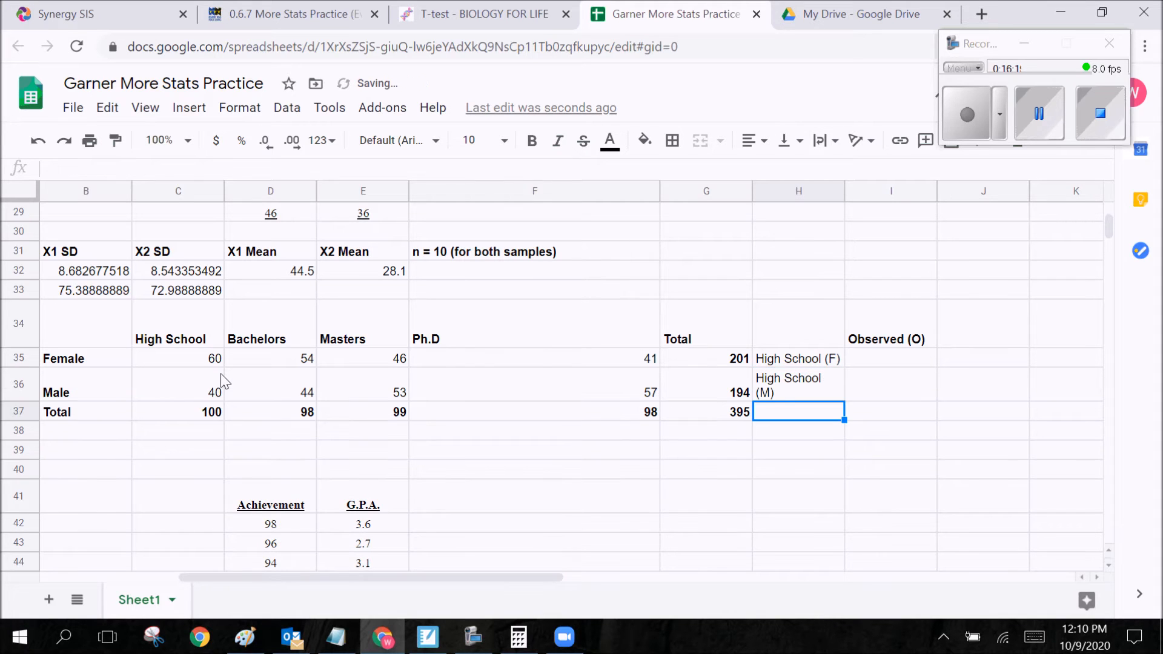
# Step: Add the row labels Bachelors (F) in H37 and Bachelors (M) in H38
pyautogui.write('Ba')
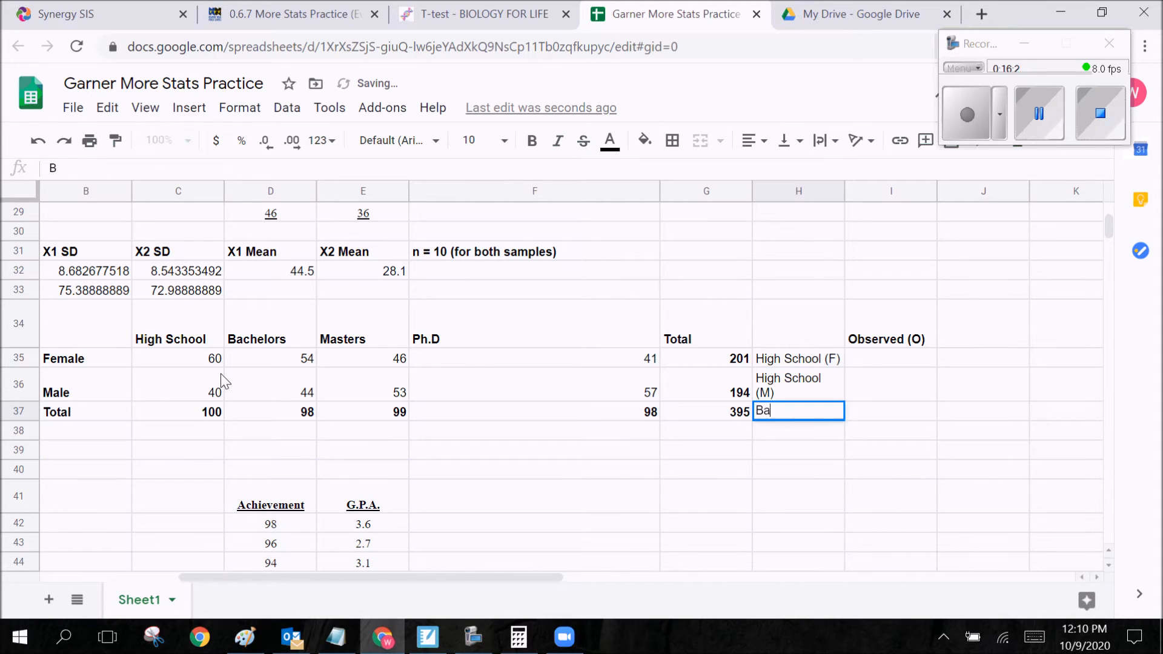
pyautogui.write('chelors (F)')
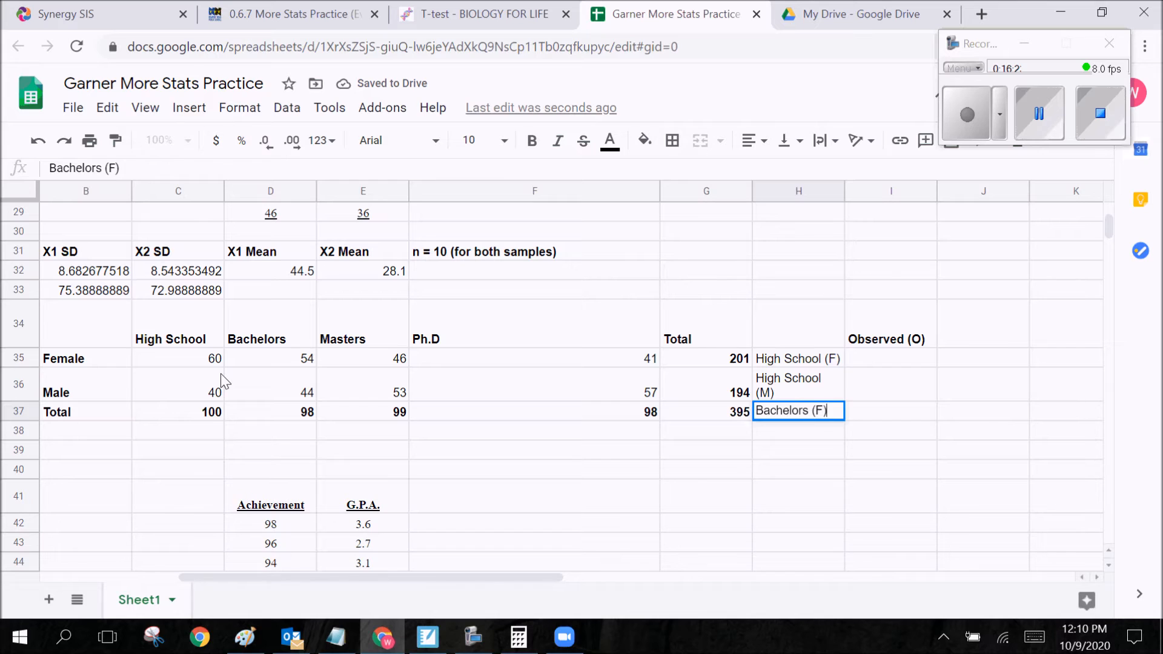
pyautogui.press('Return')
pyautogui.write('Bachelors (M)')
pyautogui.press('Return')
# Step: Add the row labels Masters (F) in H39 and Masters (M) in H40
pyautogui.write('Masters (F)')
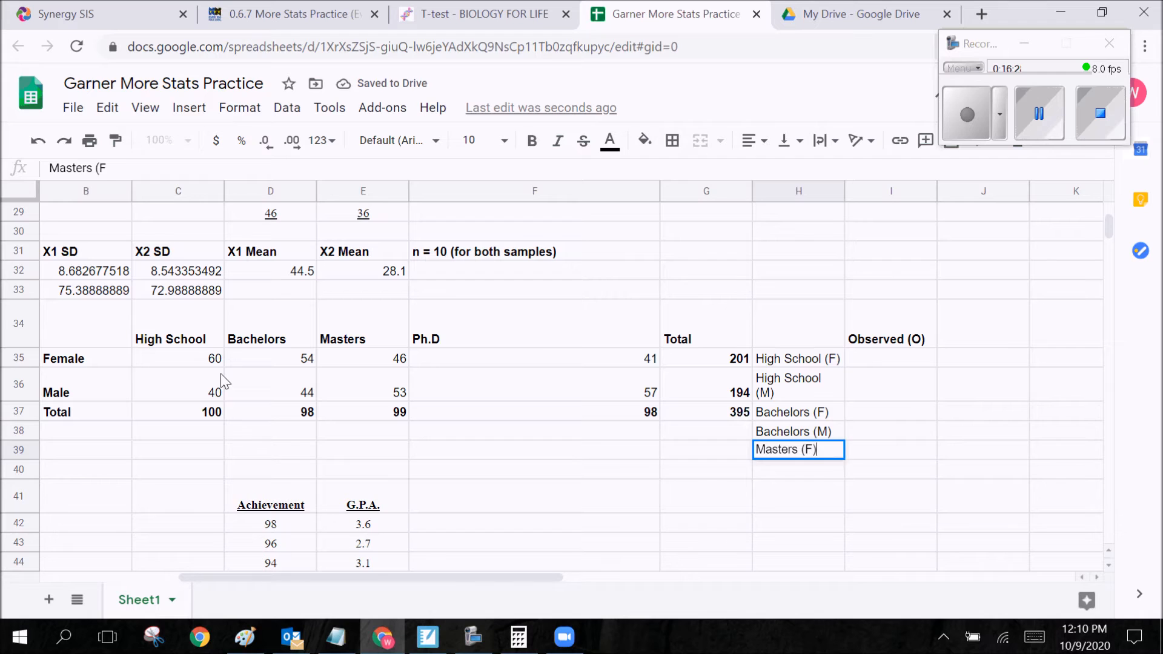
pyautogui.press('Return')
pyautogui.write('Masters (M')
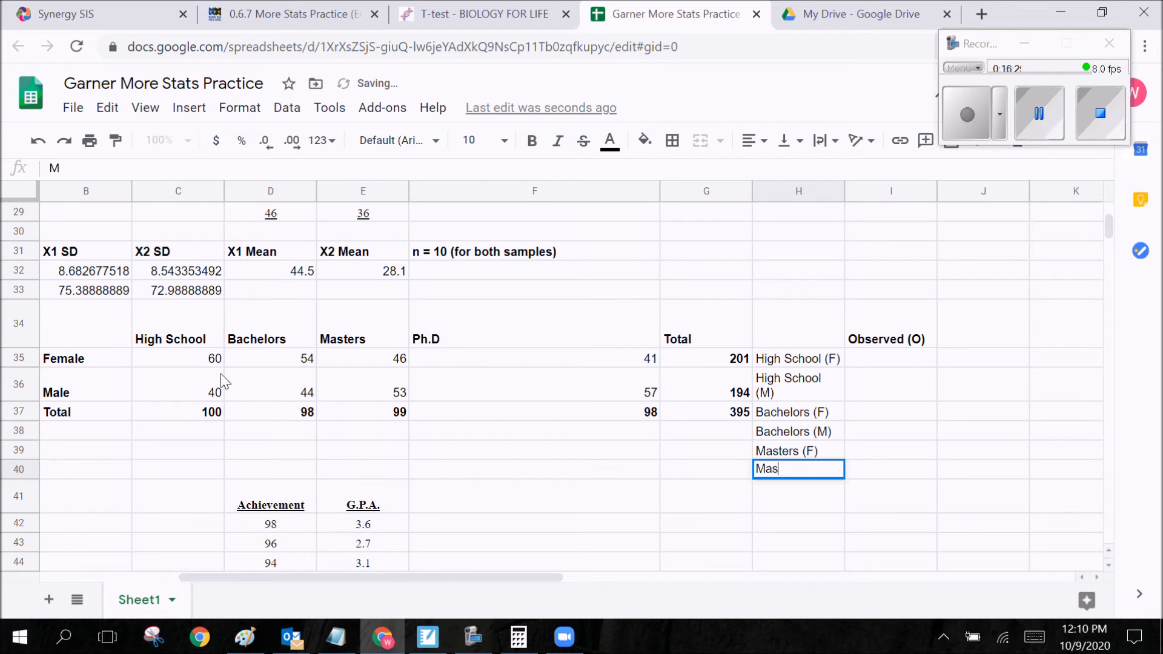
pyautogui.write(')')
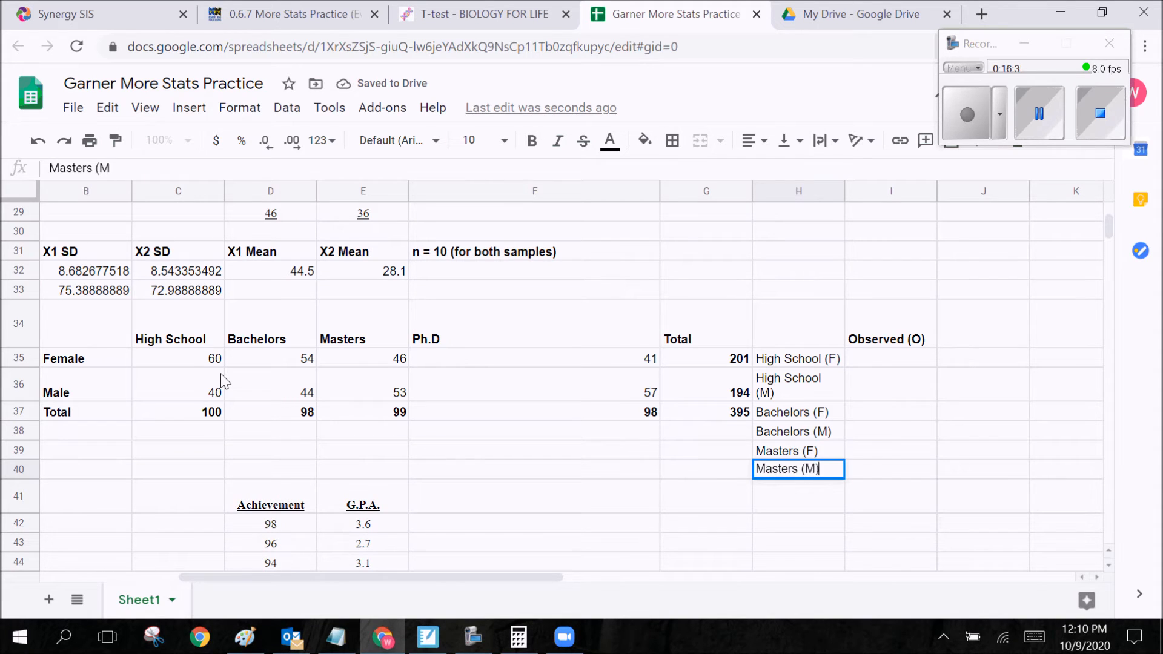
pyautogui.press('Return')
# Step: Add the row labels Ph.D (F) in H41 and Ph.D (M) in H42
pyautogui.write('Ph.D (F')
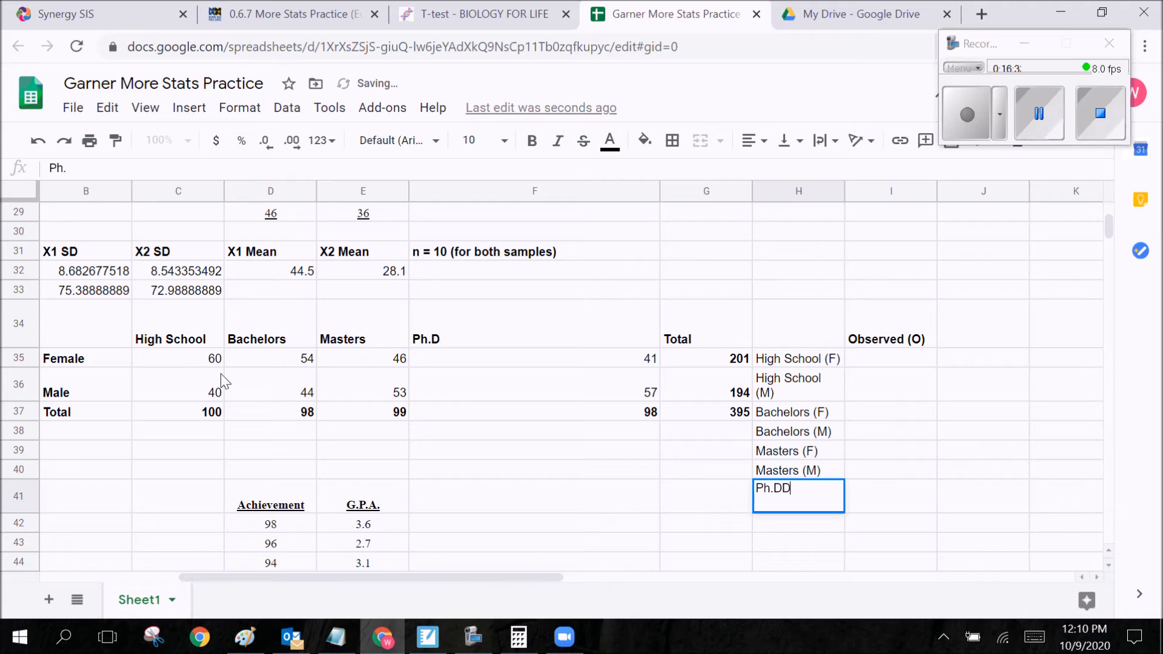
pyautogui.press('Return')
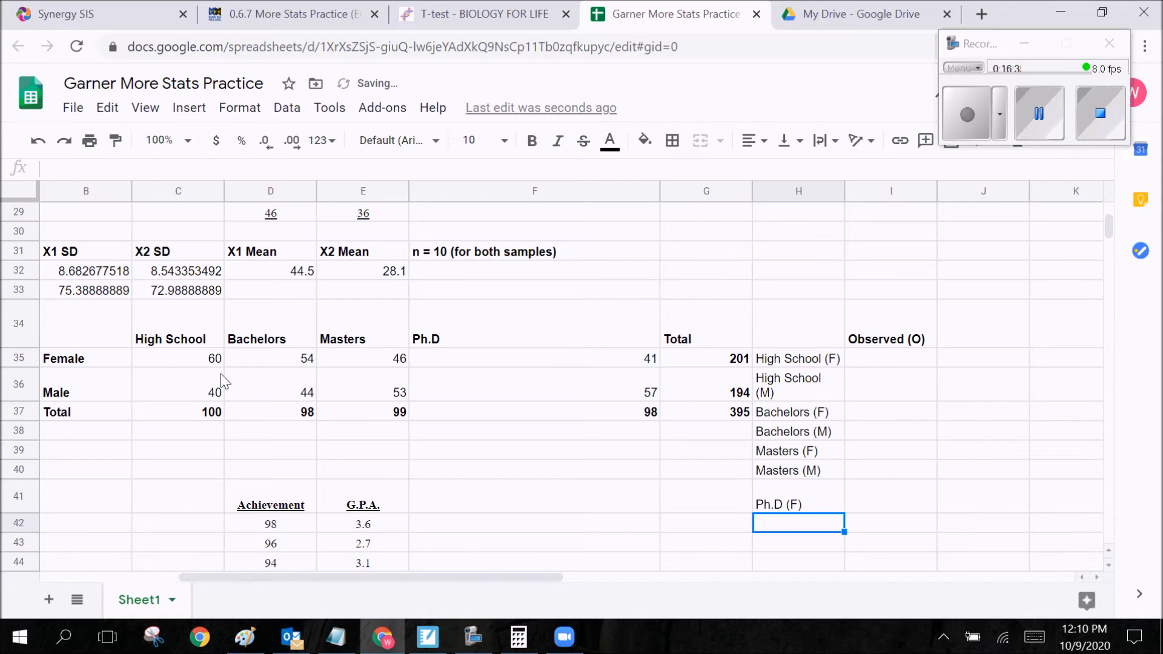
pyautogui.write('Ph.D (')
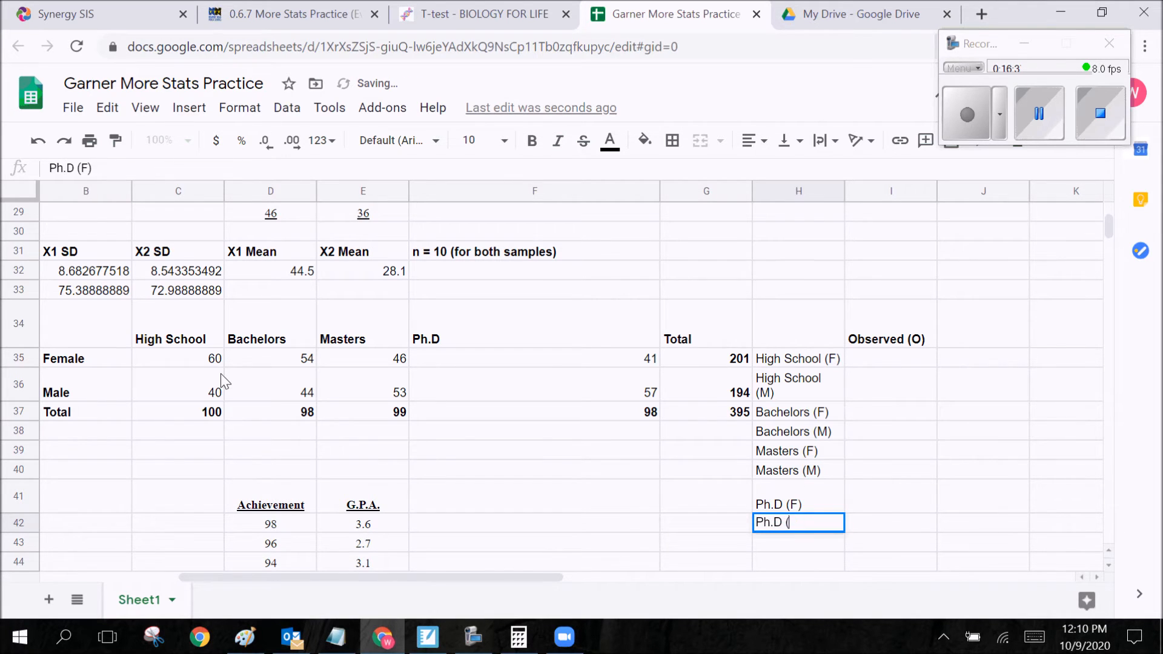
pyautogui.write('M)')
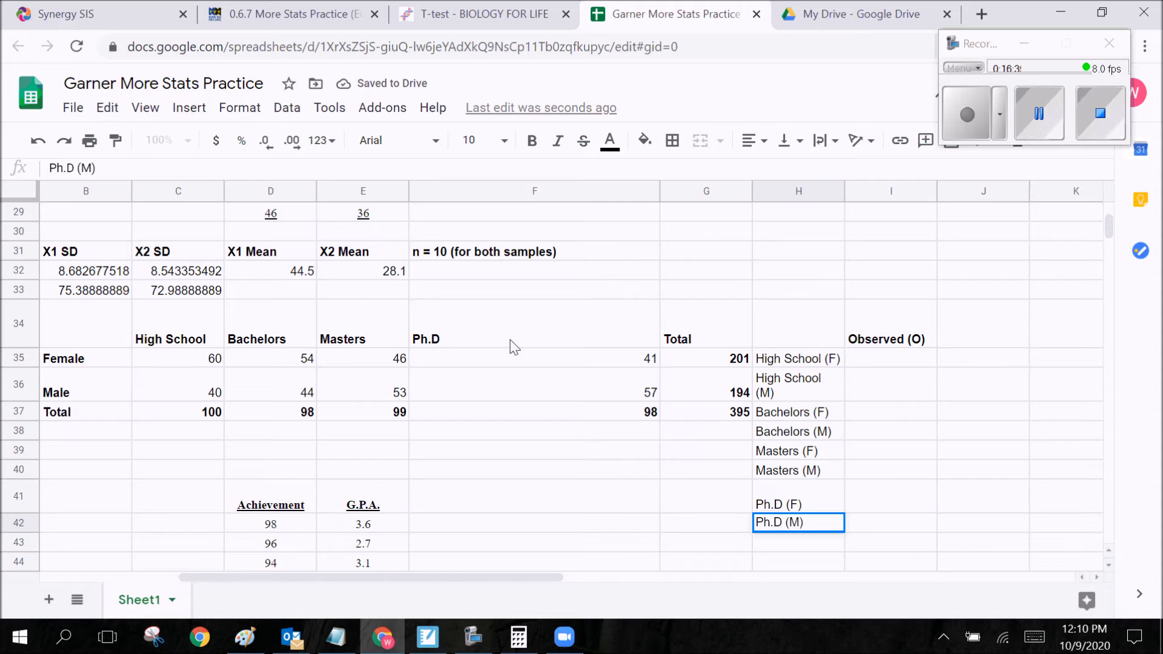
pyautogui.click(895, 397)
# Step: Compare the category labels in column H with the female and male counts per education level in the table
pyautogui.moveTo(800, 358); pyautogui.dragTo(824, 525)
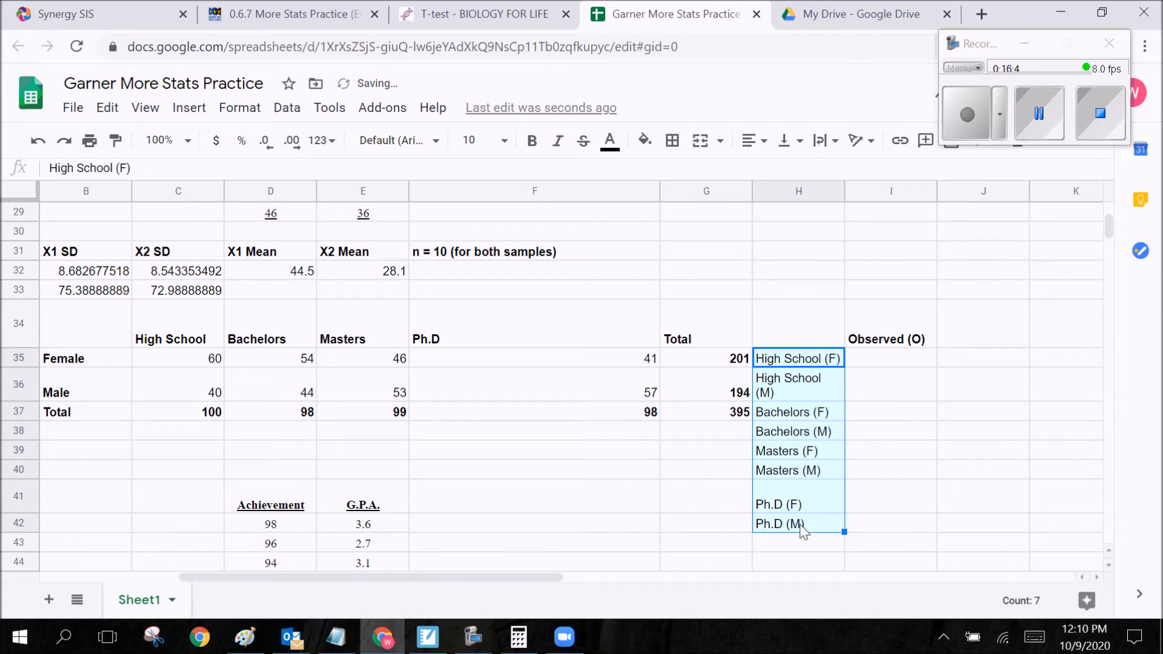
pyautogui.click(895, 432)
pyautogui.click(201, 381)
pyautogui.click(254, 362)
pyautogui.click(291, 389)
pyautogui.click(422, 387)
pyautogui.click(378, 363)
pyautogui.click(378, 379)
pyautogui.click(284, 378)
pyautogui.click(203, 358)
pyautogui.moveTo(813, 361); pyautogui.dragTo(819, 523)
# Step: Enter the high school counts in the Observed (O) column: 60 for females in I35 and 40 for males in I36
pyautogui.click(881, 362)
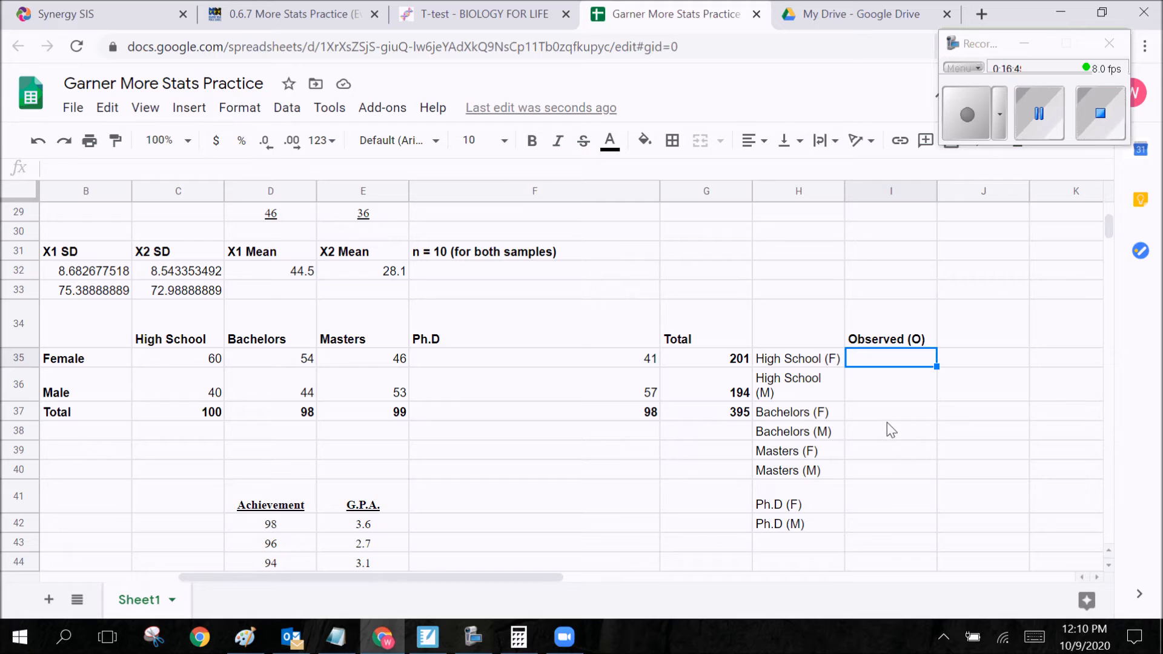
pyautogui.click(209, 344)
pyautogui.click(200, 362)
pyautogui.click(911, 369)
pyautogui.write('60')
pyautogui.press('Return')
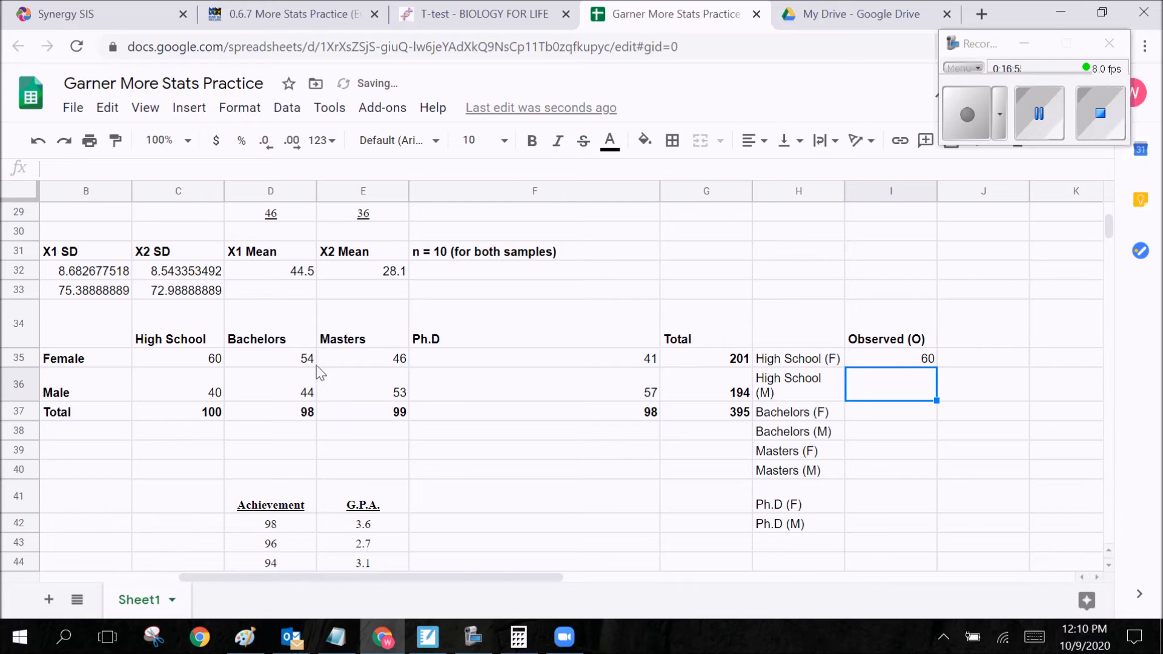
pyautogui.write('40')
pyautogui.press('Return')
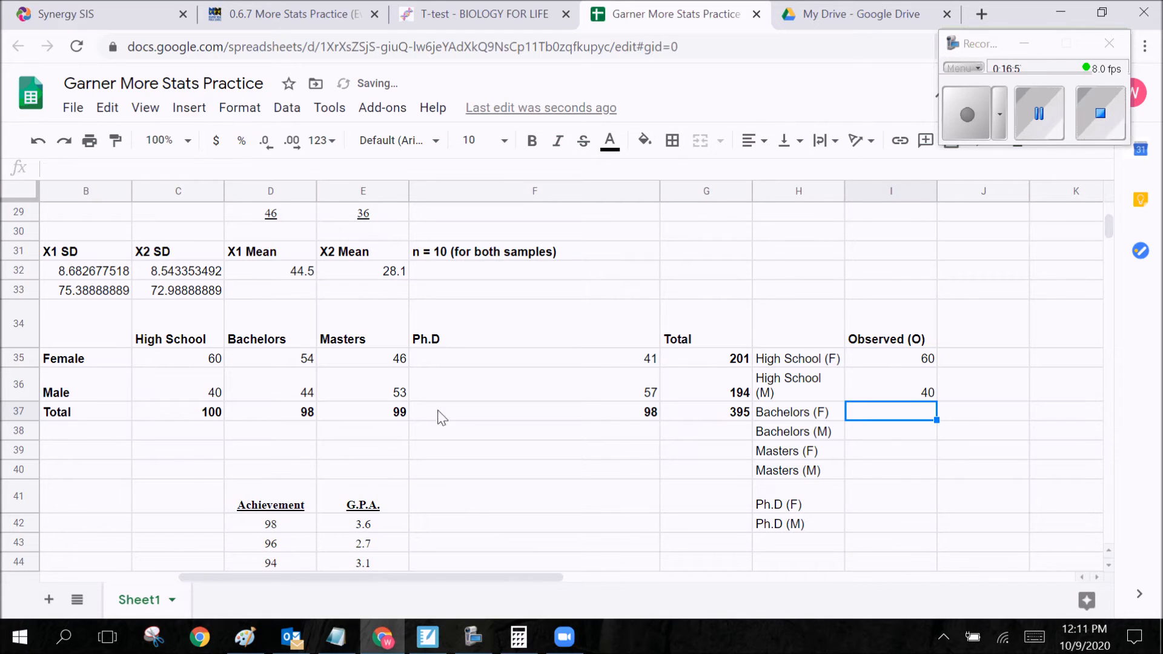
# Step: Enter the observed bachelors counts: 54 for females in I37 and 44 for males in I38
pyautogui.write('54')
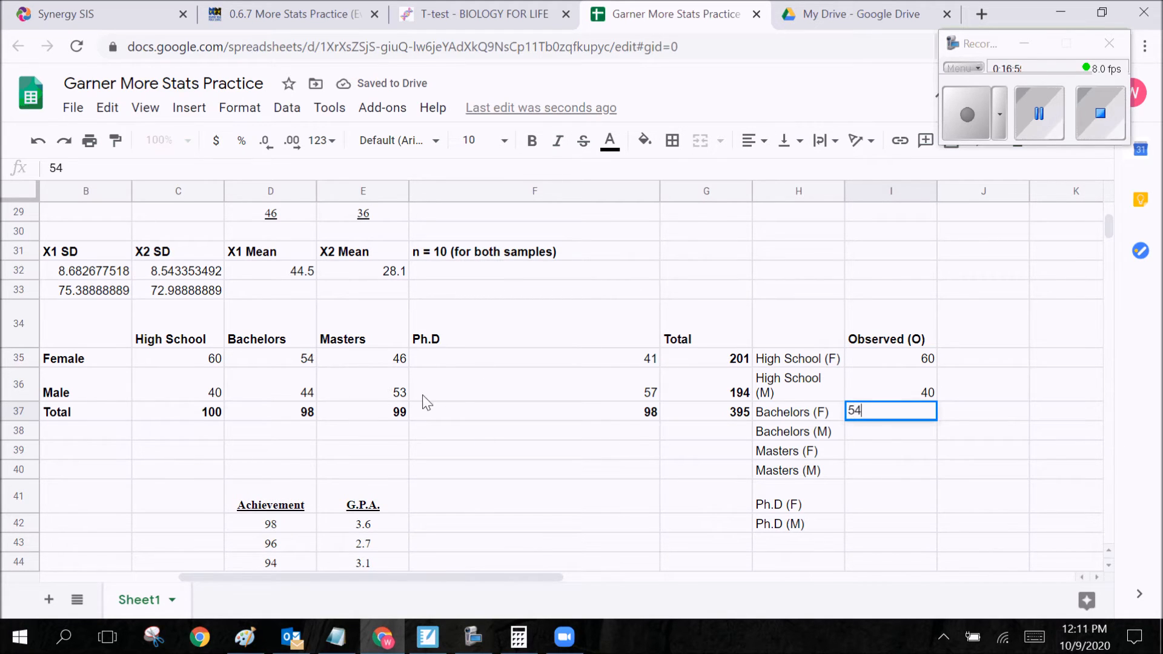
pyautogui.press('Return')
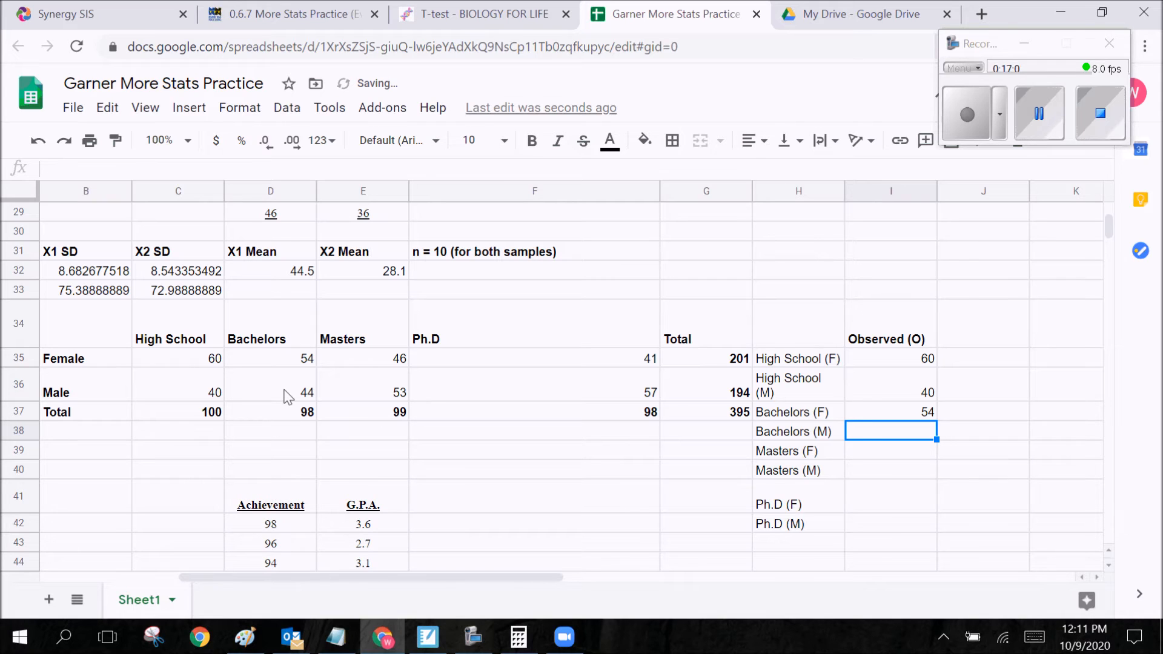
pyautogui.write('44')
pyautogui.press('Return')
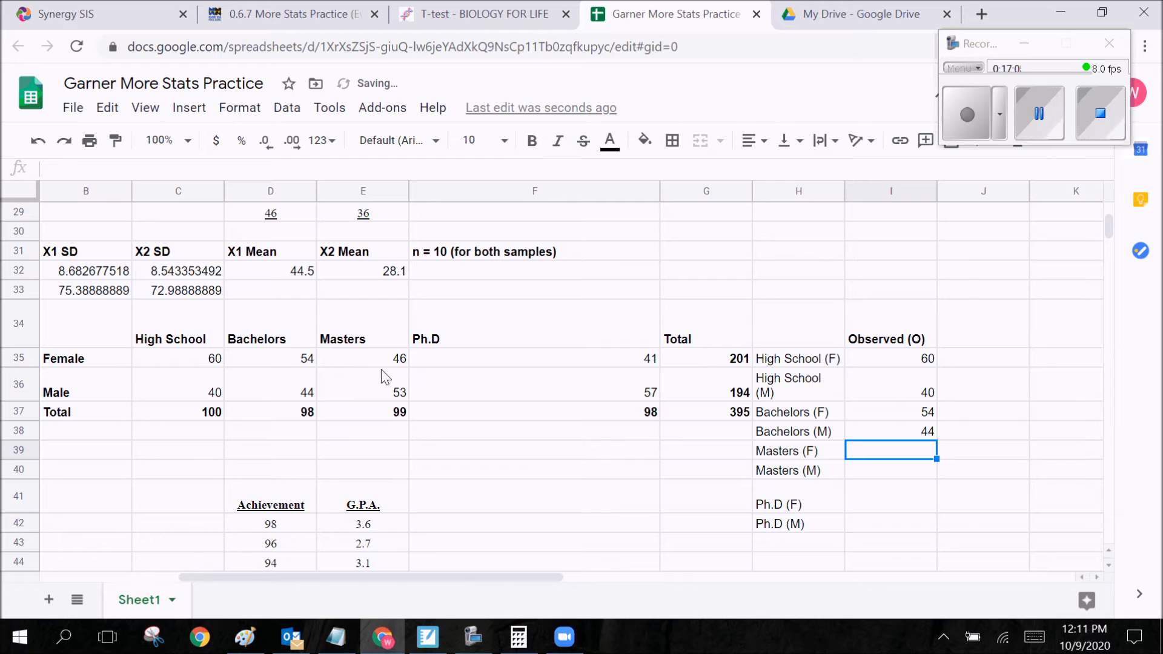
# Step: Enter the observed masters counts: 46 for females in I39 and 53 for males in I40
pyautogui.write('46')
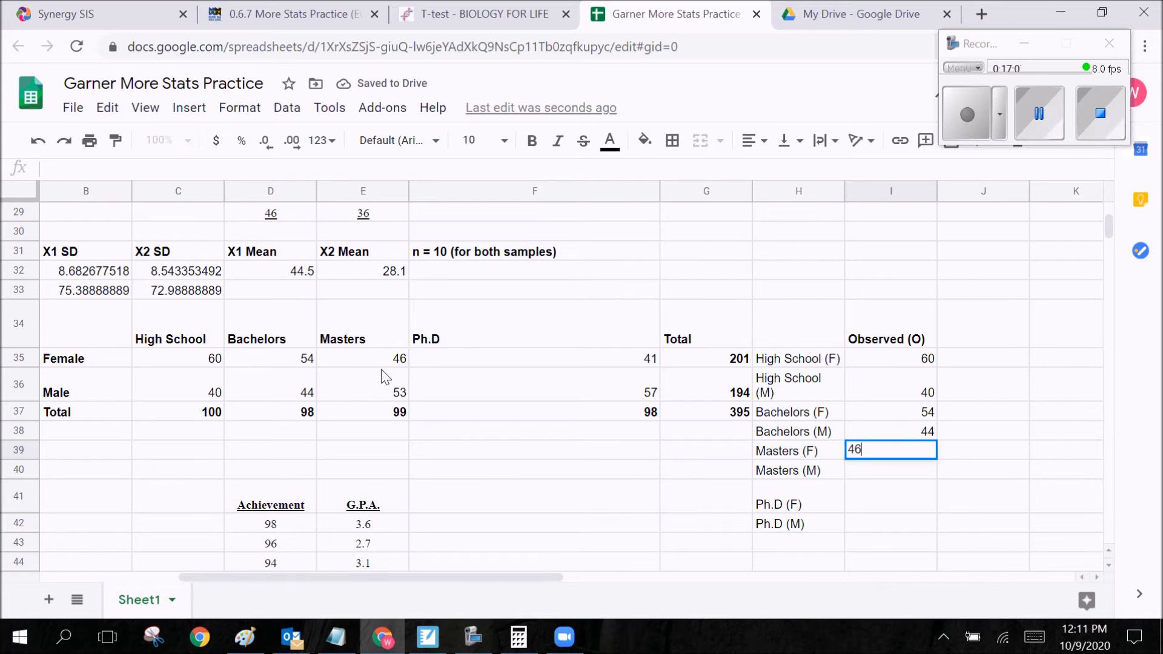
pyautogui.press('Return')
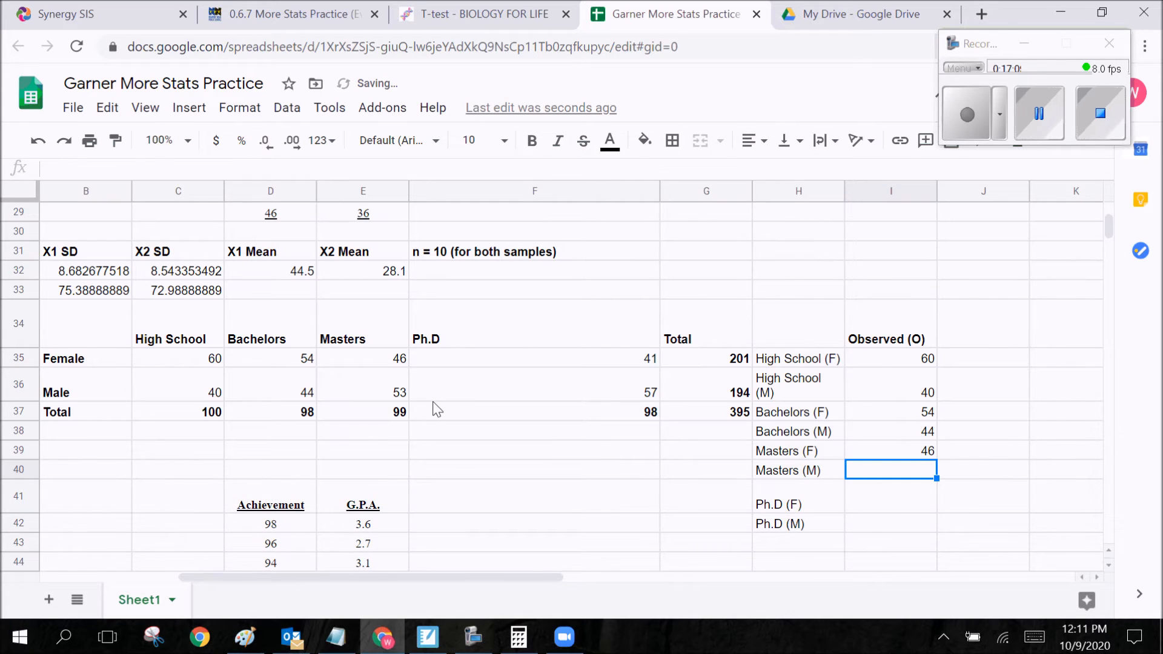
pyautogui.write('53')
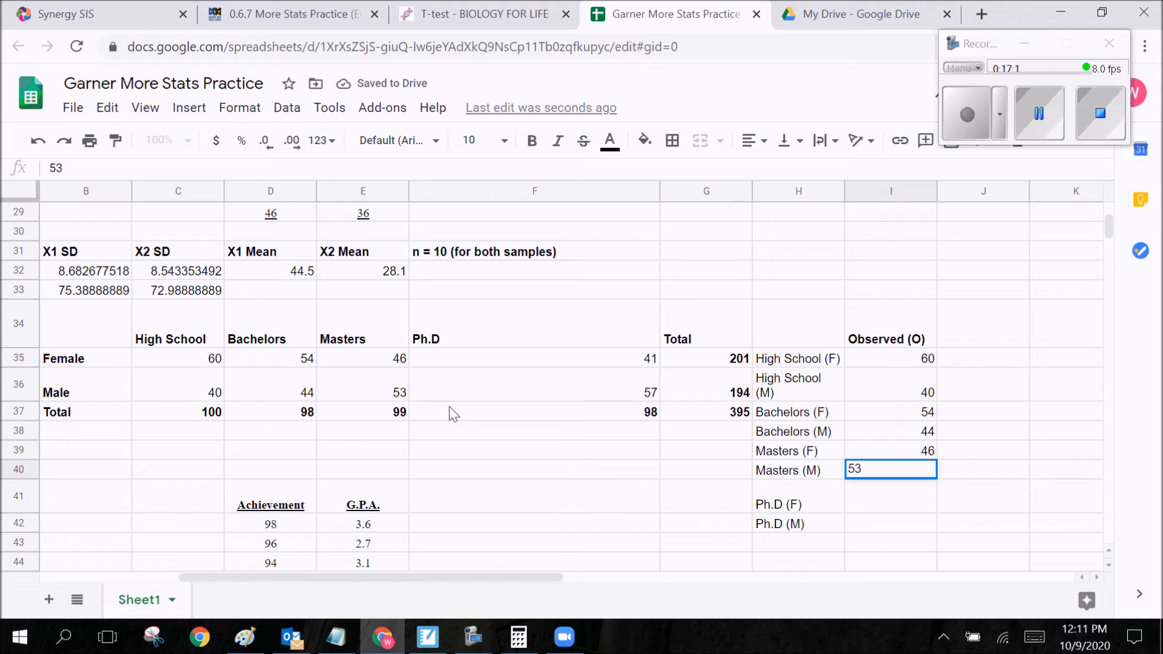
pyautogui.press('Return')
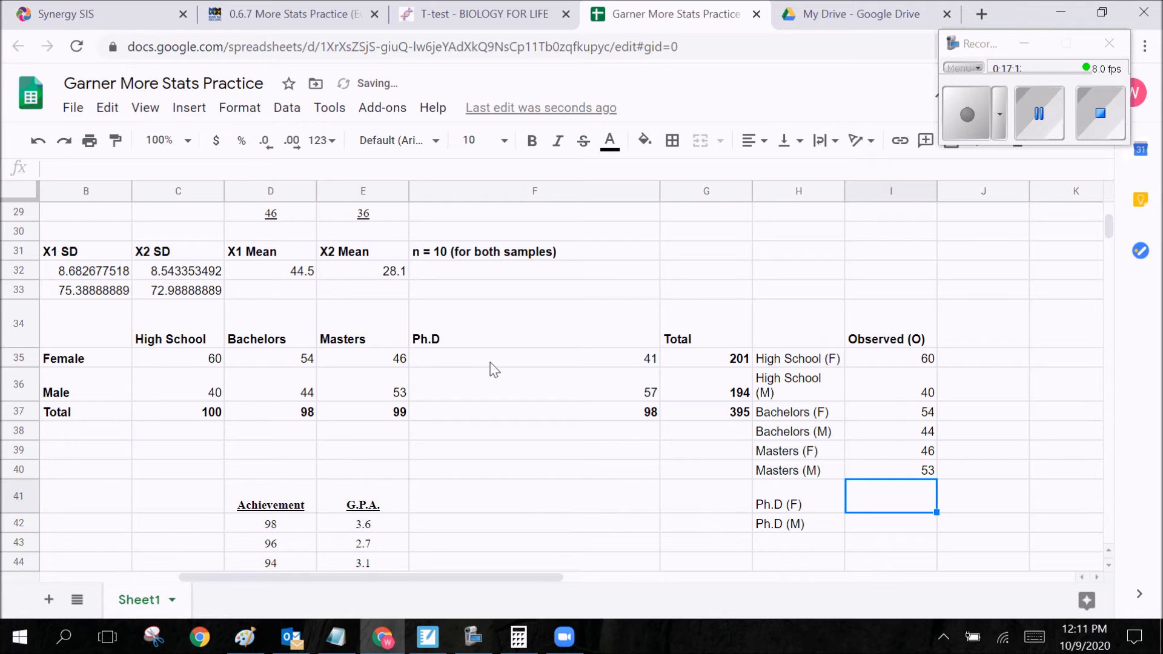
# Step: Enter the observed Ph.D counts: 41 for females in I41 and 57 for males in I42
pyautogui.write('41')
pyautogui.press('Return')
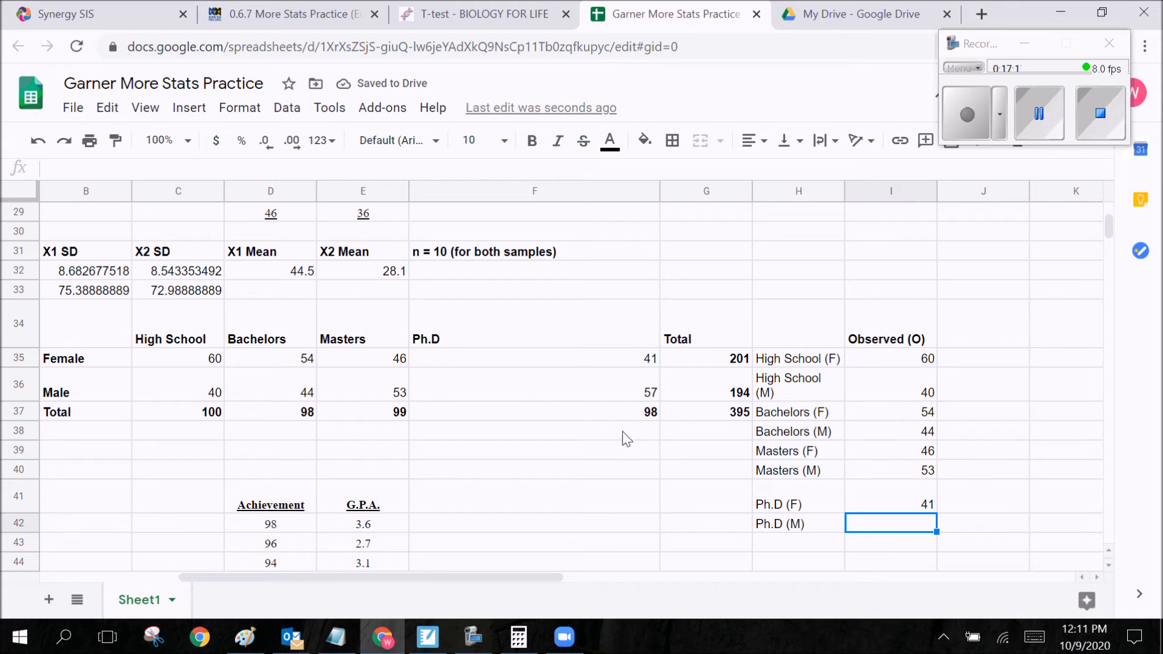
pyautogui.write('57')
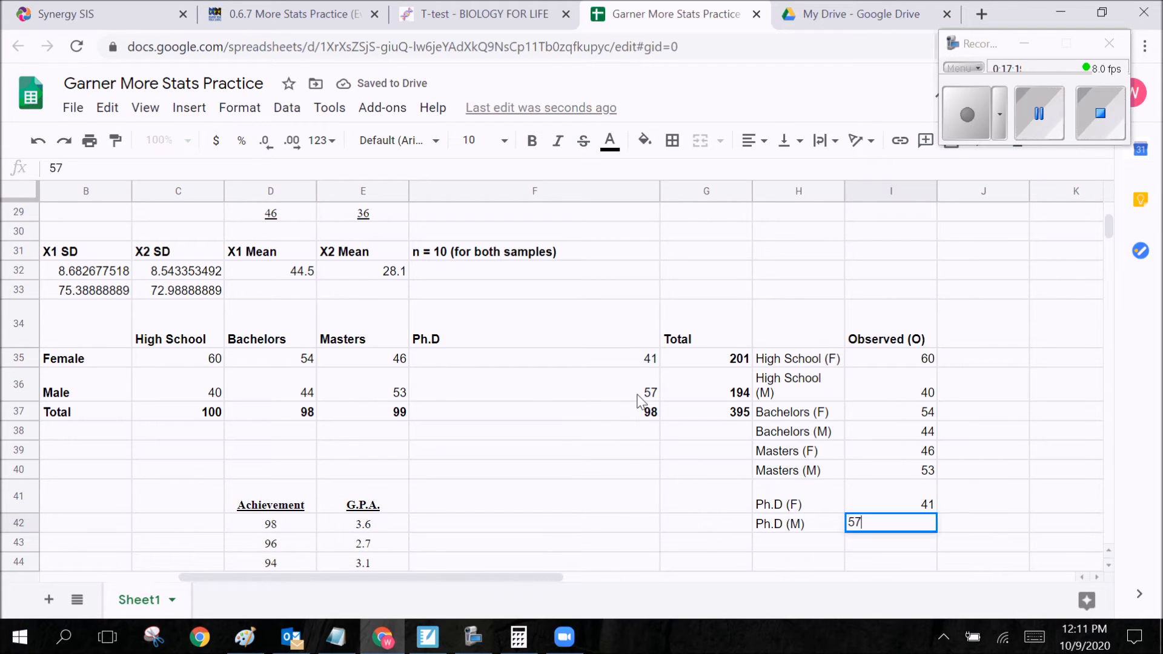
pyautogui.press('Return')
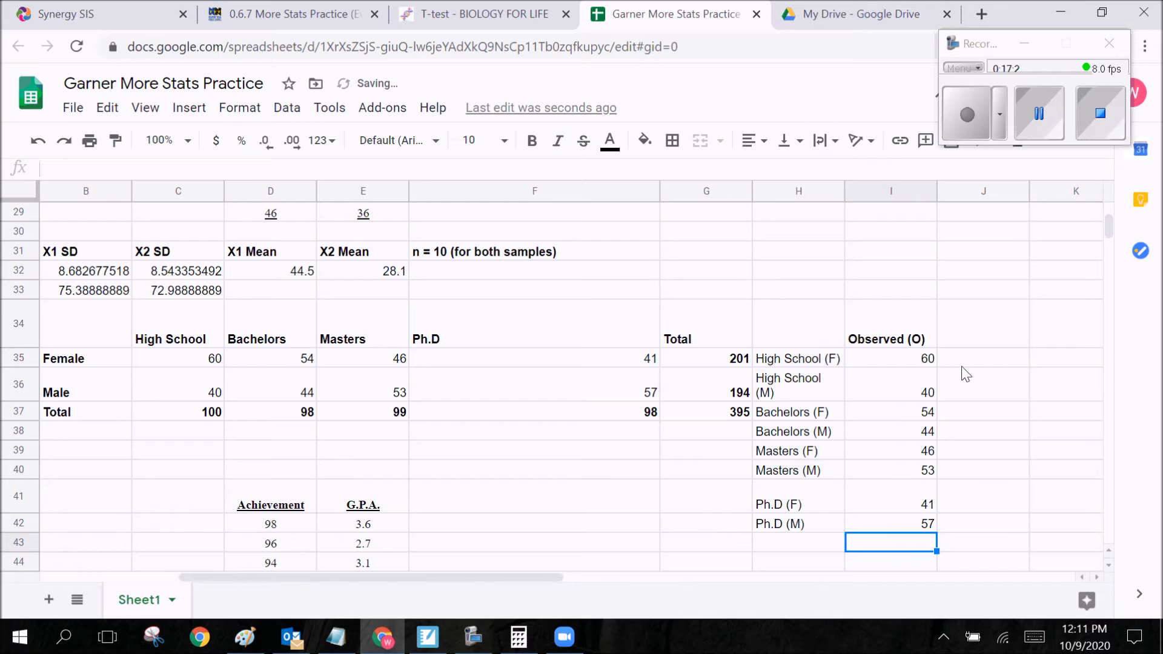
# Step: Add the column header Expected (E) in J34, beside the Observed (O) header
pyautogui.click(964, 333)
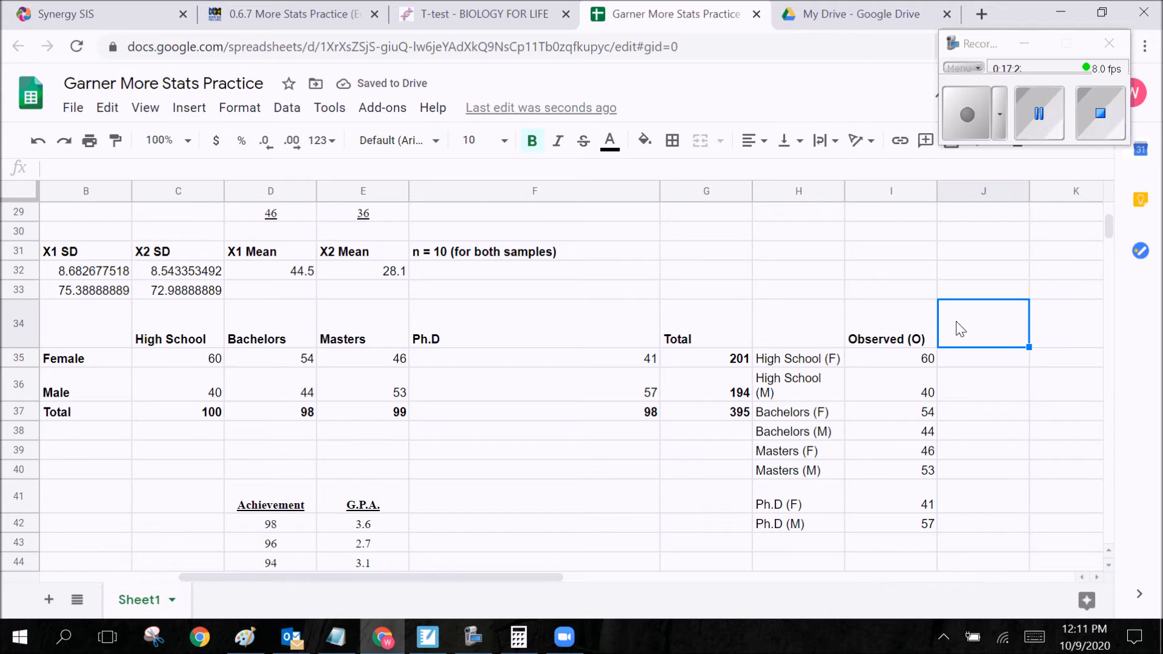
pyautogui.write('Expec')
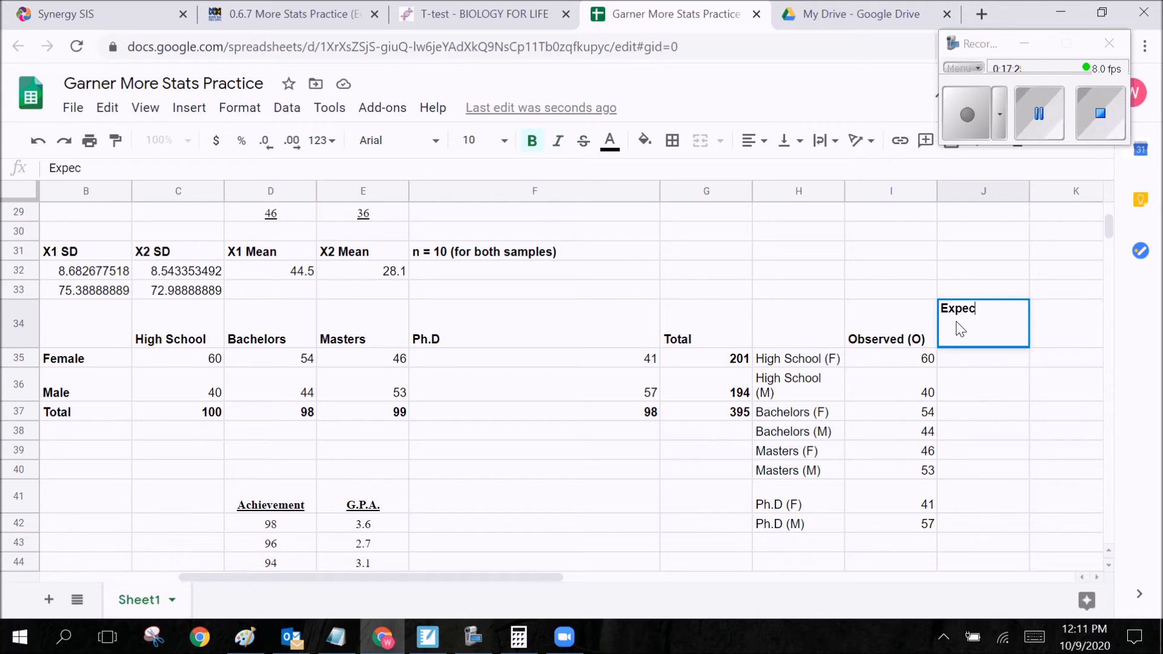
pyautogui.write('ted (E)')
pyautogui.click(973, 361)
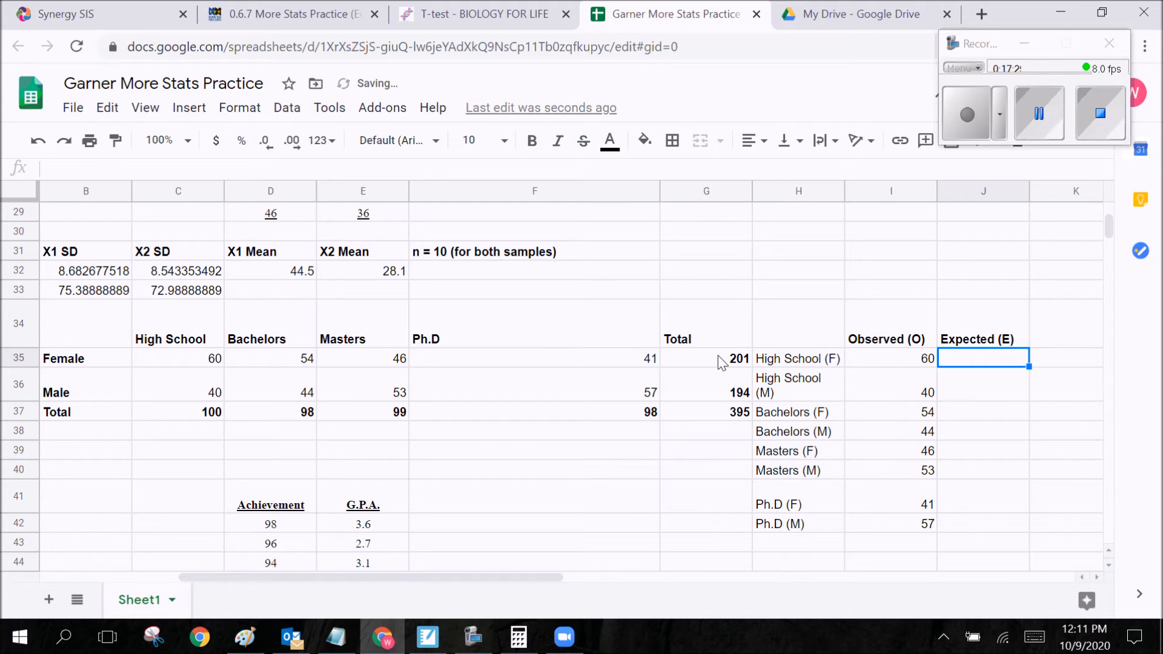
# Step: Write the expected-value formula note "E = Row total * column total / grand total" in F40
pyautogui.click(431, 478)
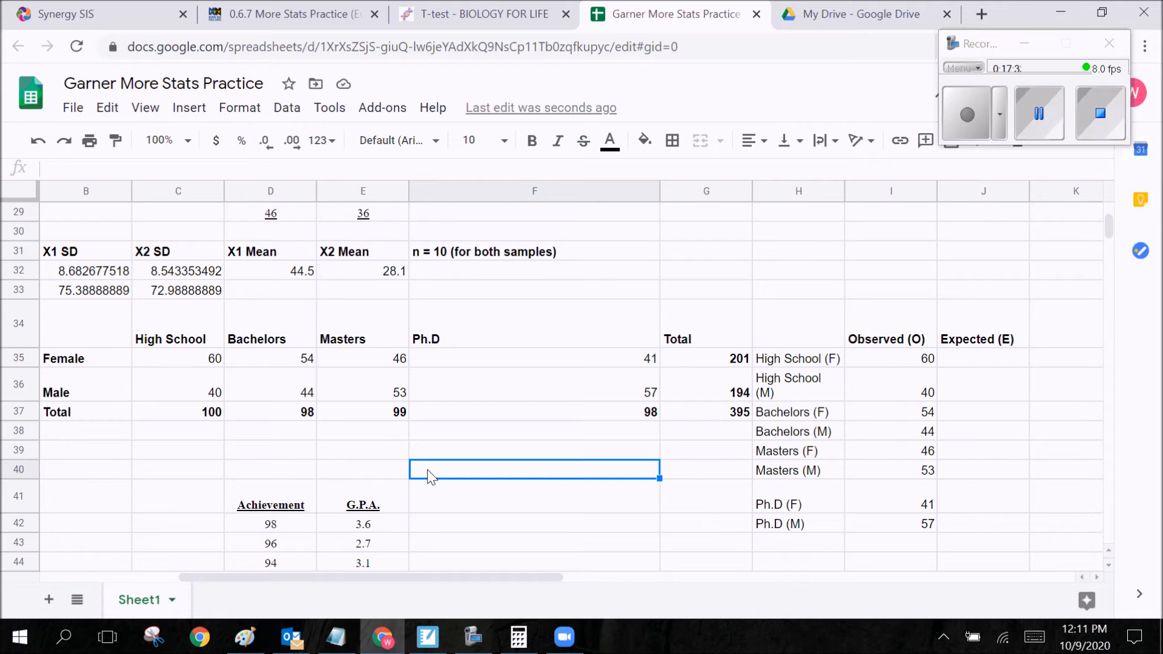
pyautogui.write('E = Row total')
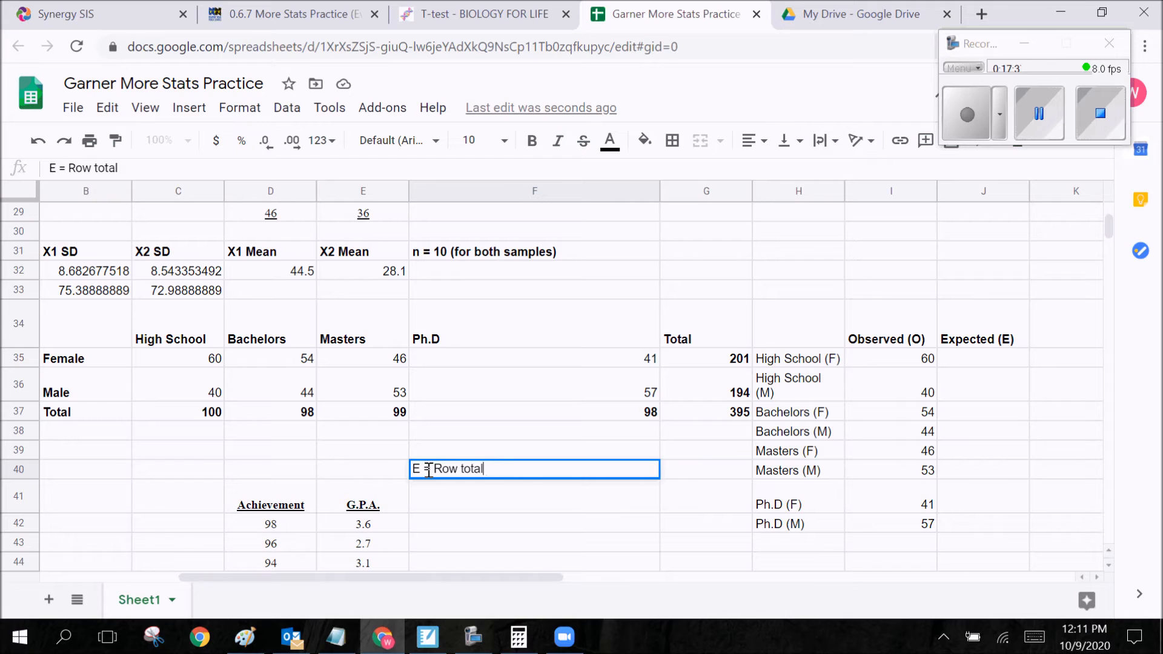
pyautogui.write(' * column total / grand total')
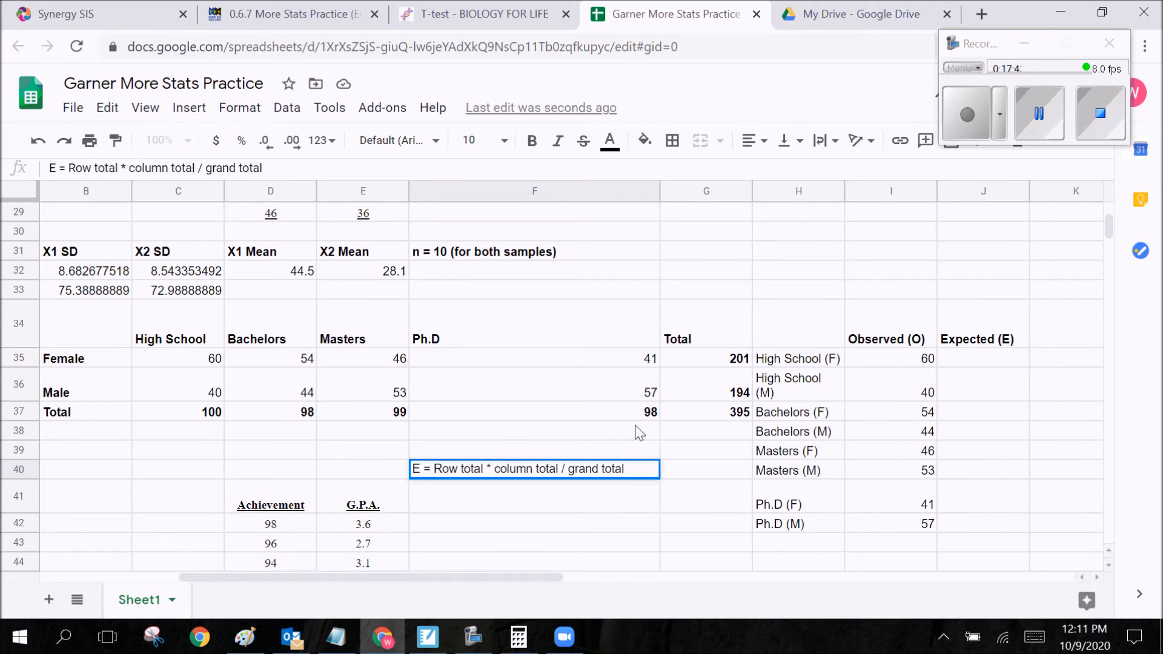
# Step: Highlight the grand total cell G37 with a cyan fill
pyautogui.click(711, 411)
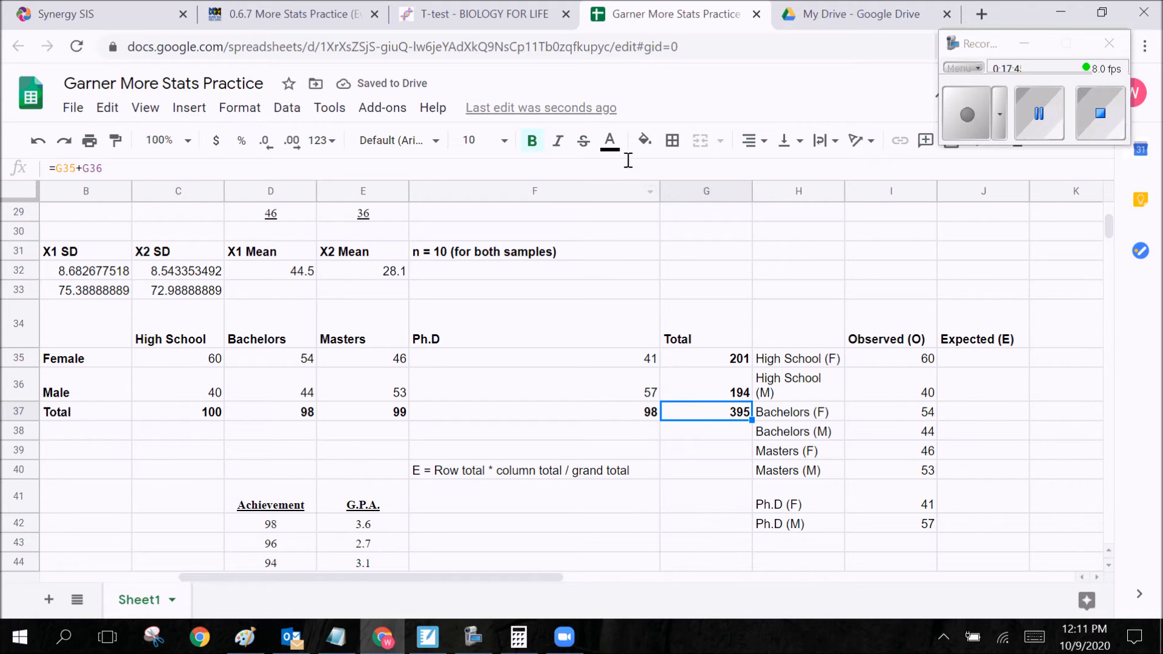
pyautogui.click(644, 140)
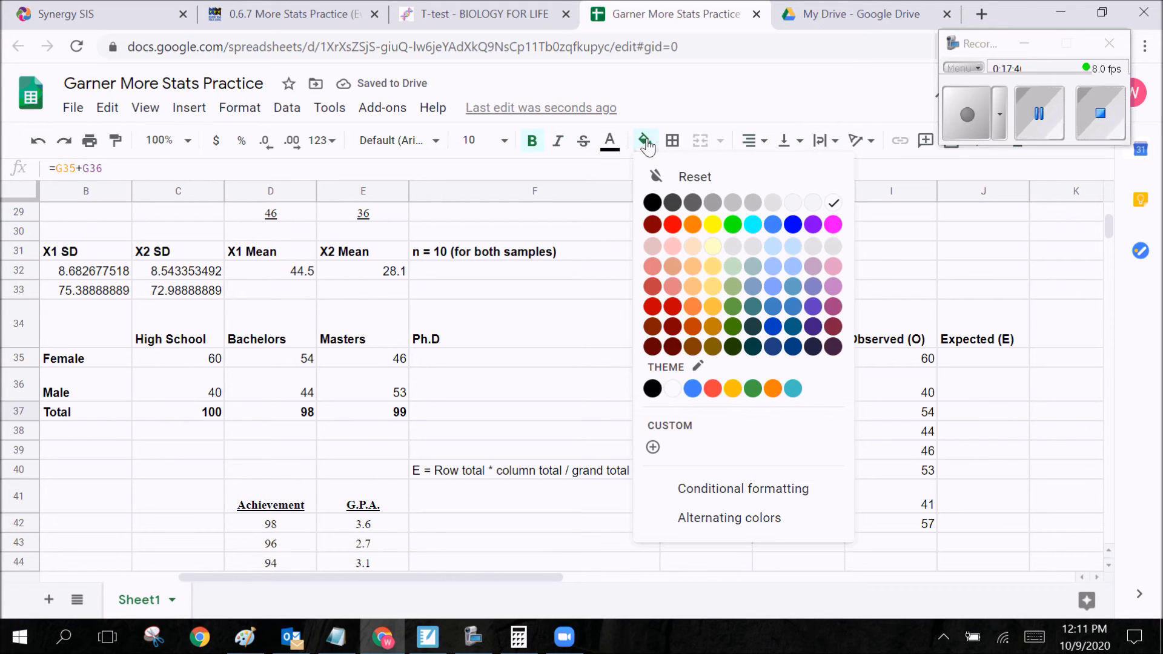
pyautogui.click(753, 224)
pyautogui.click(726, 450)
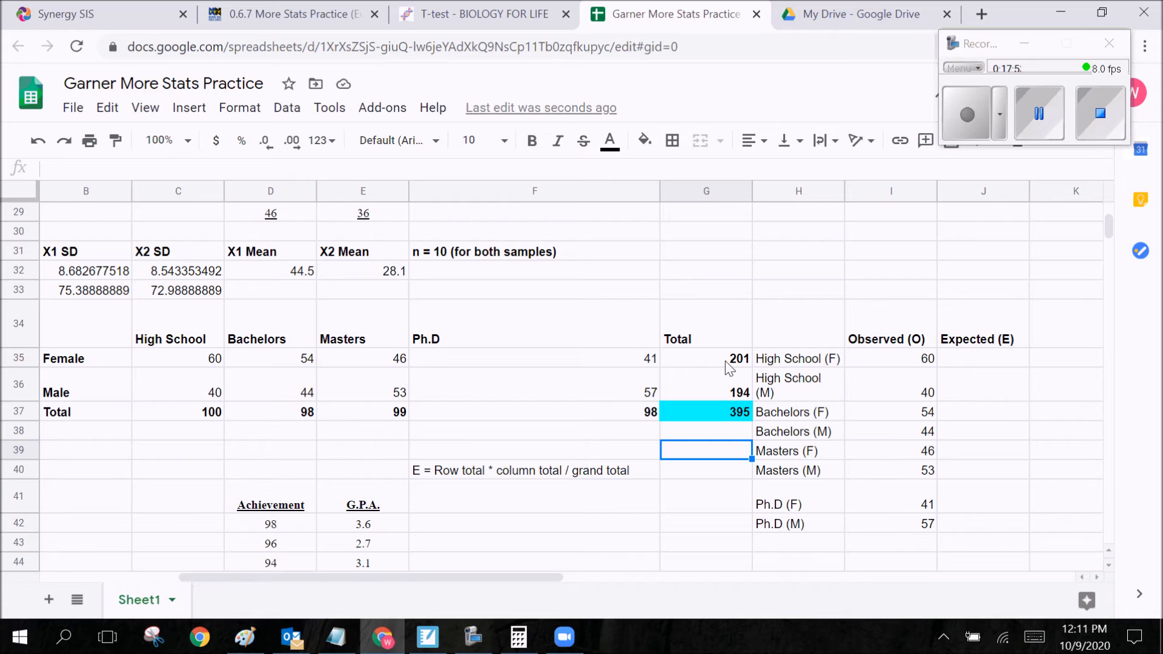
# Step: Examine the High School female count in C35 with its row total G35 and column total C37 for the expected-value calculation
pyautogui.click(961, 364)
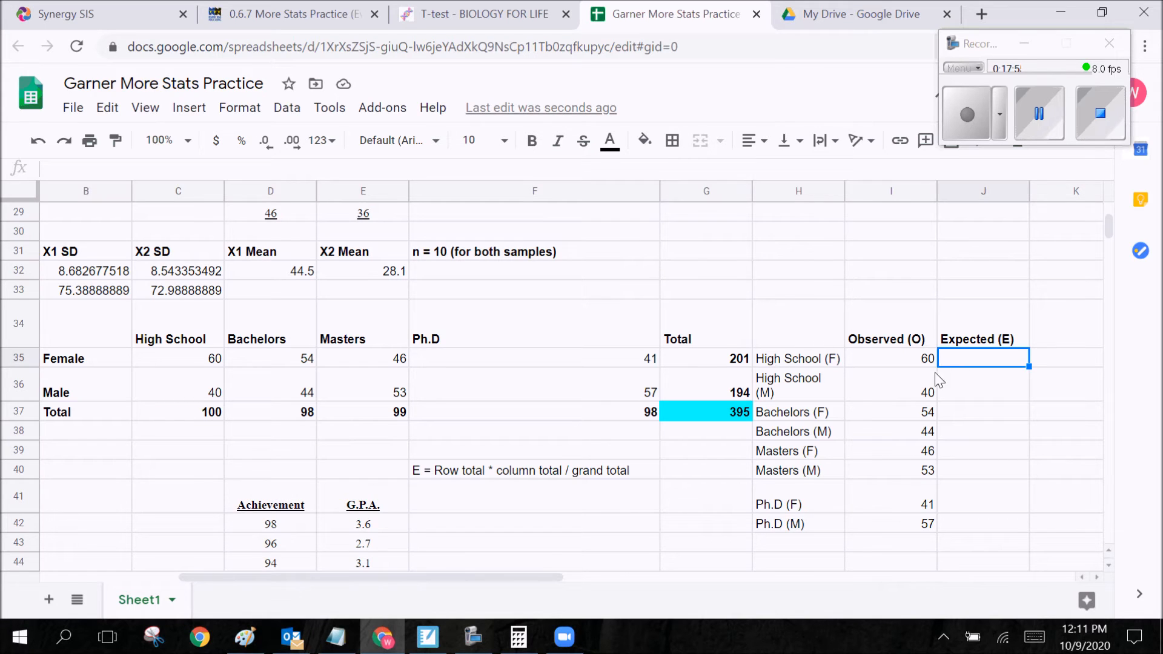
pyautogui.click(497, 480)
pyautogui.click(969, 365)
pyautogui.click(887, 366)
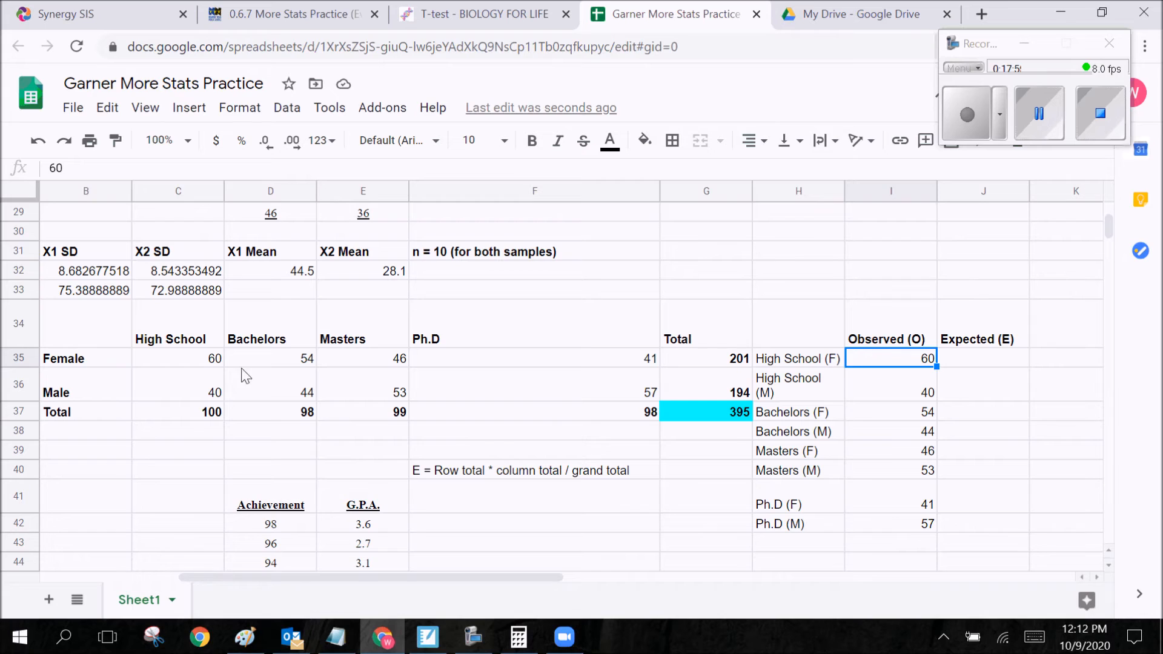
pyautogui.click(173, 362)
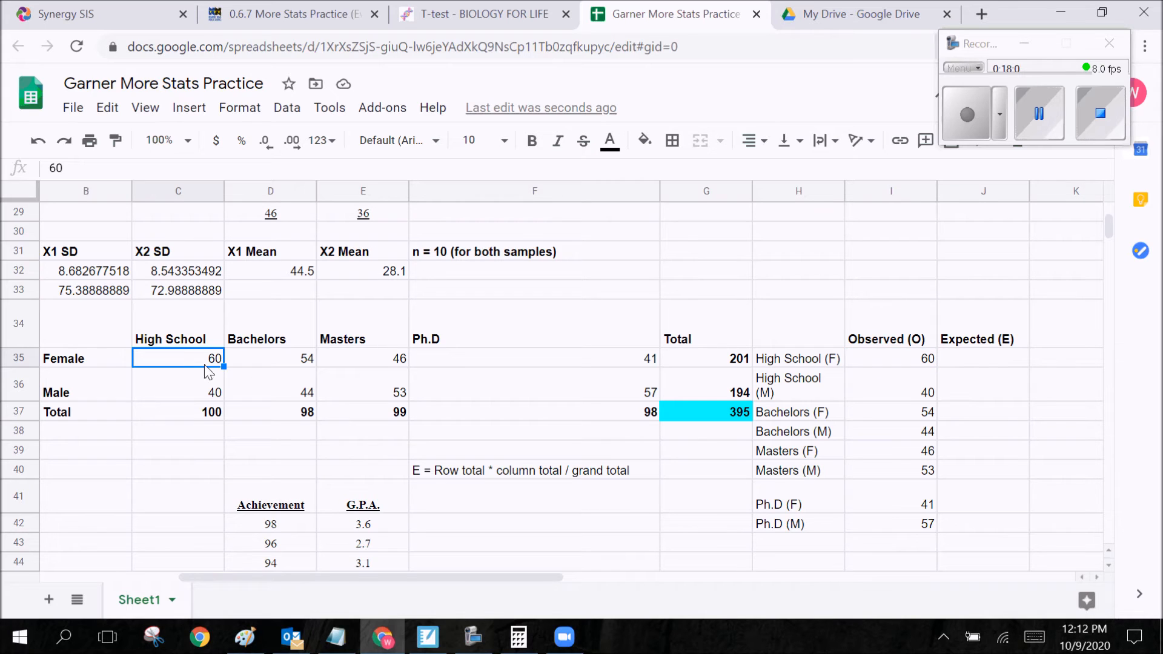
pyautogui.click(715, 363)
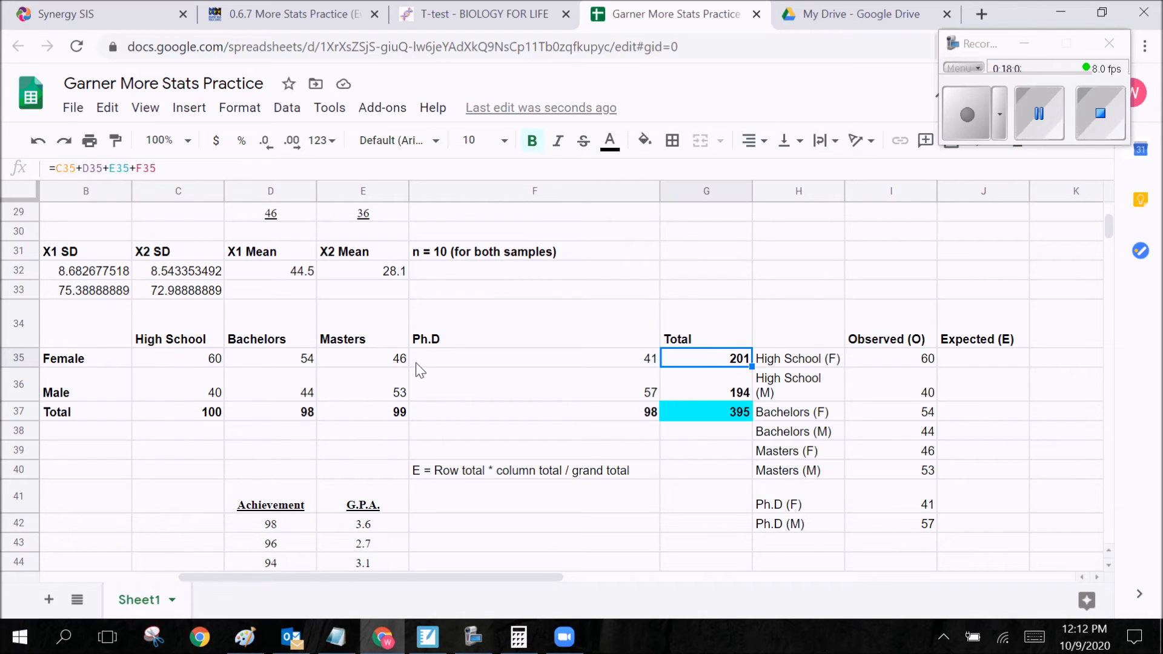
pyautogui.click(164, 364)
pyautogui.click(178, 412)
pyautogui.click(190, 361)
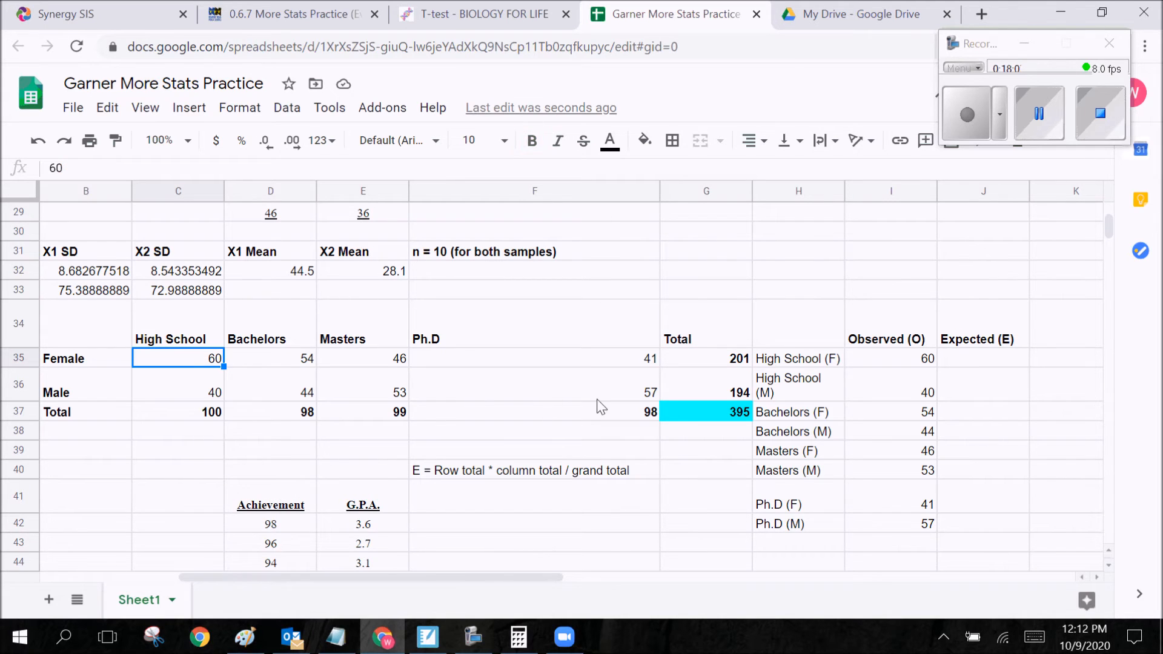
# Step: Calculate the expected High School (F) count in J35 with the formula =(G35*C37)/G37
pyautogui.click(972, 368)
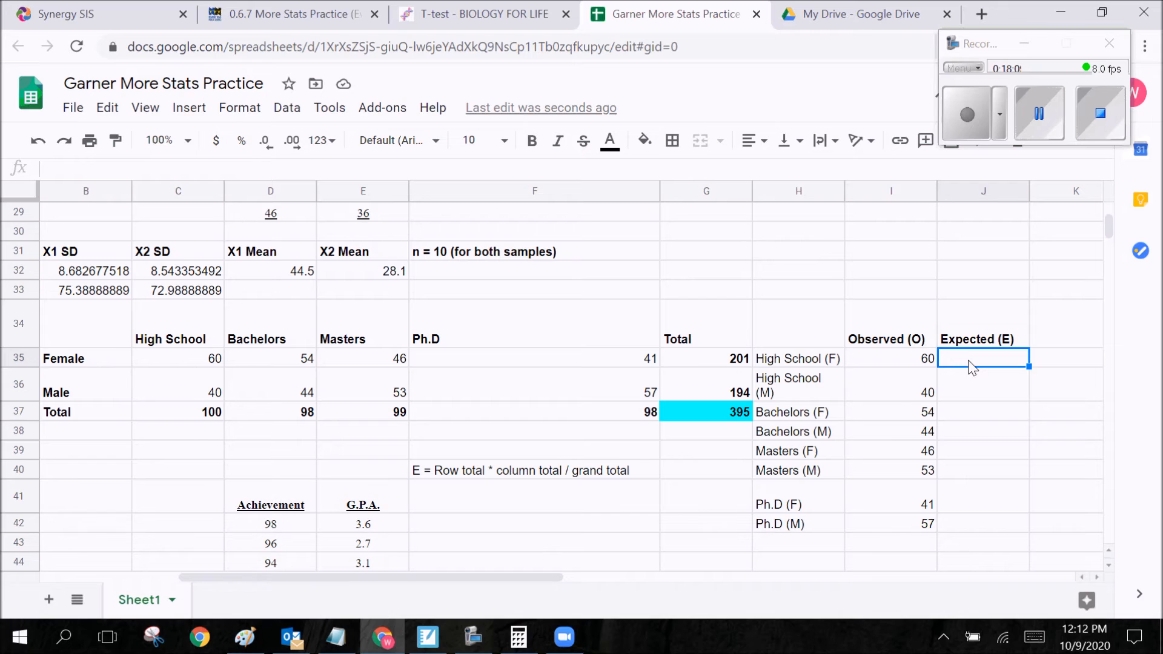
pyautogui.write('=')
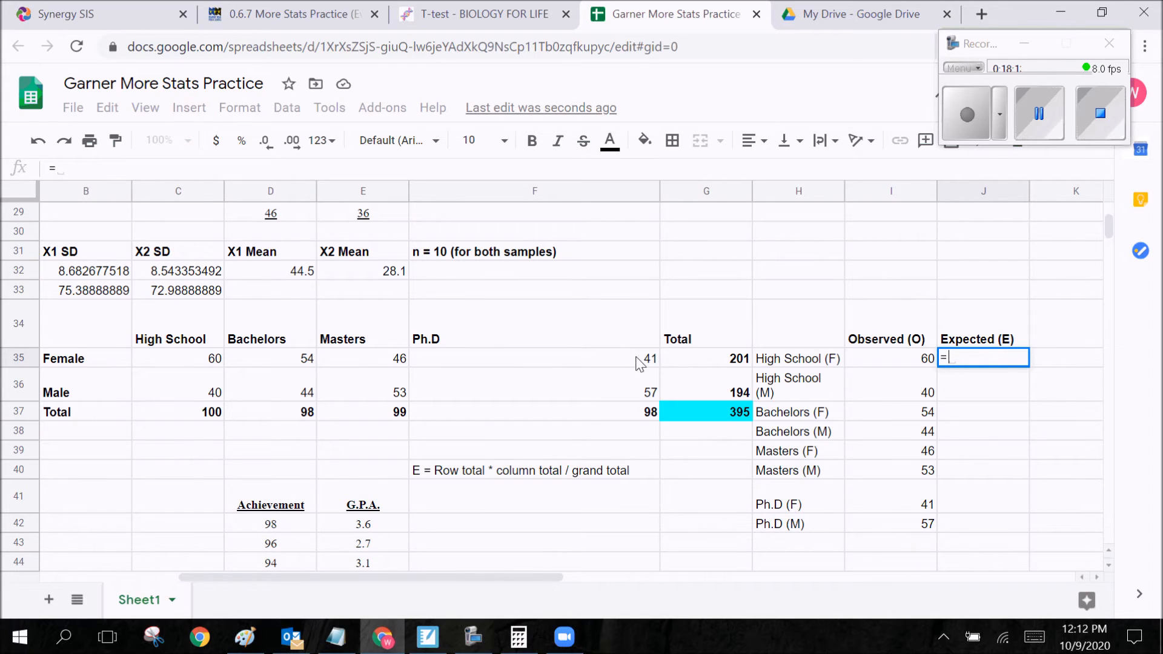
pyautogui.click(683, 364)
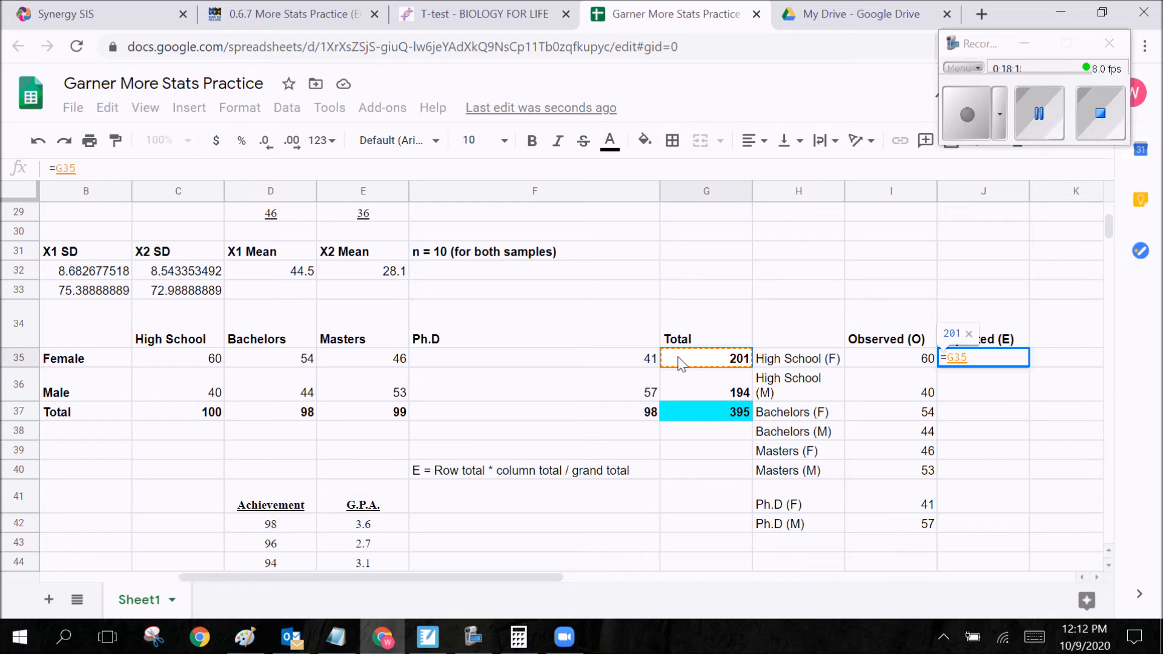
pyautogui.write('*')
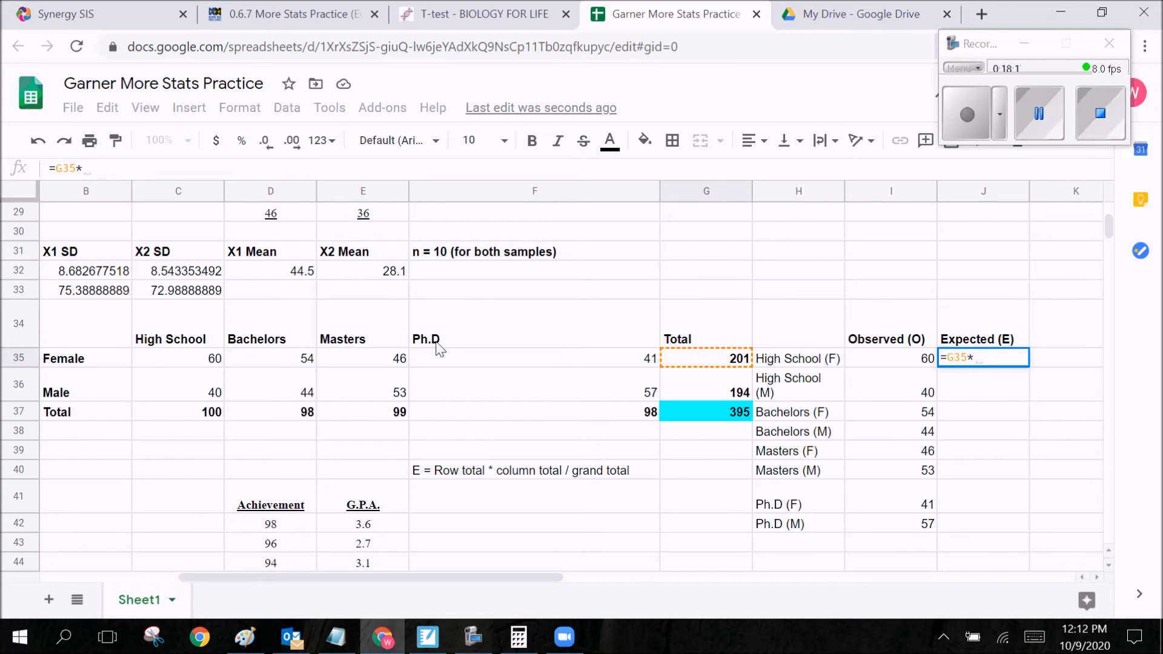
pyautogui.click(208, 418)
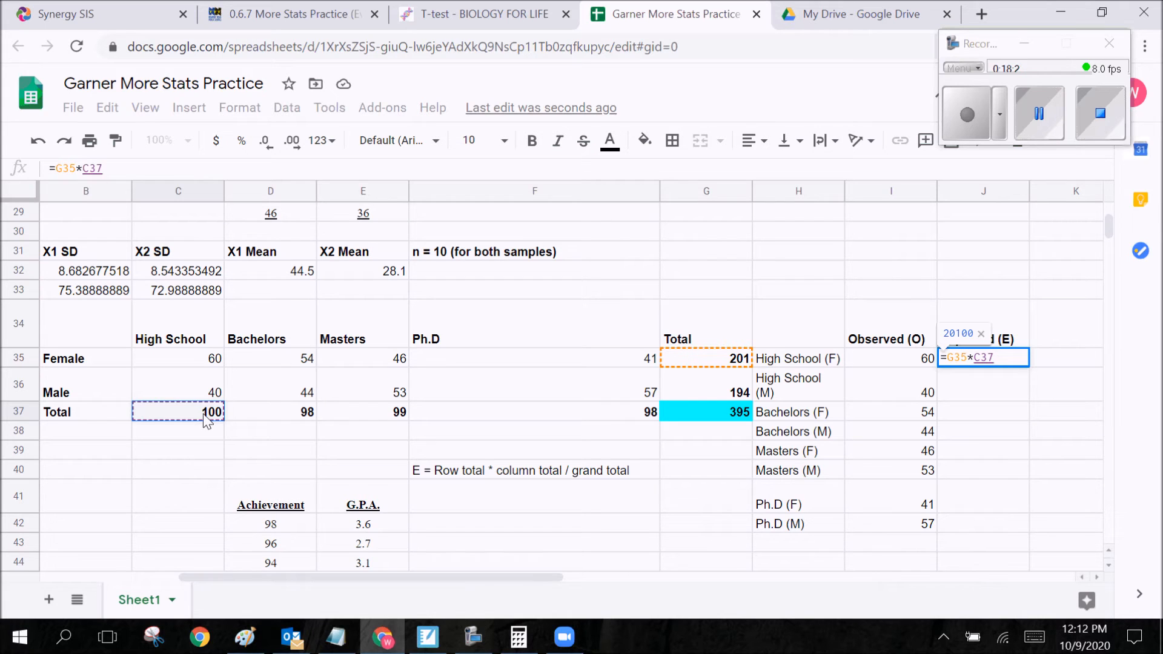
pyautogui.write(')')
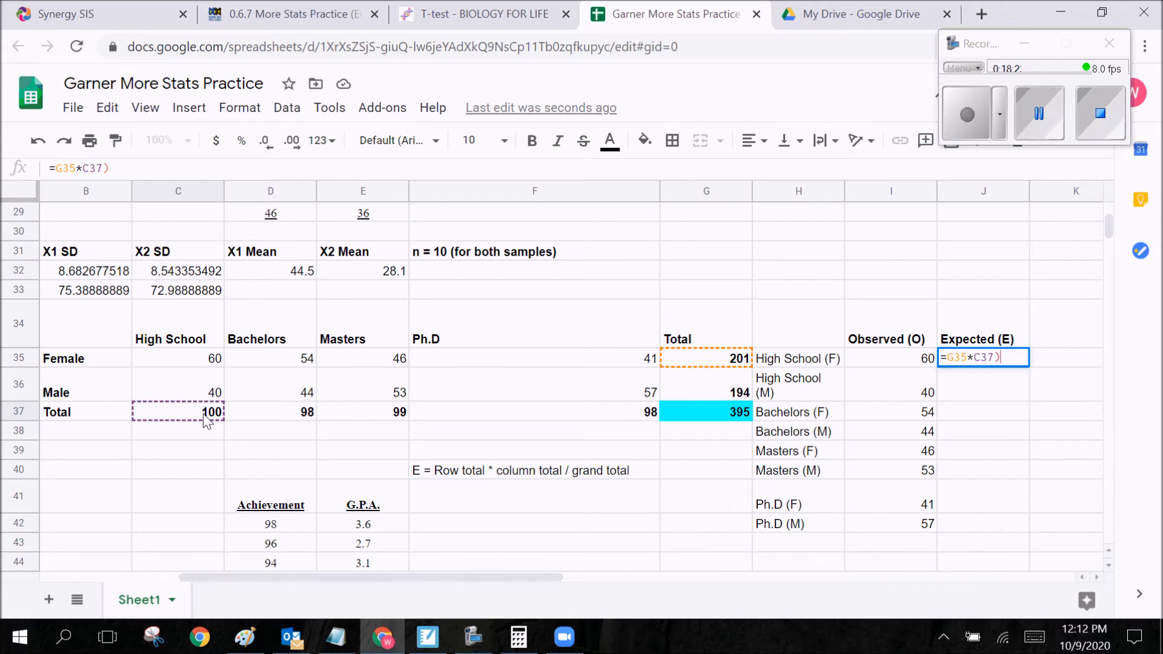
pyautogui.click(948, 358)
pyautogui.write('(')
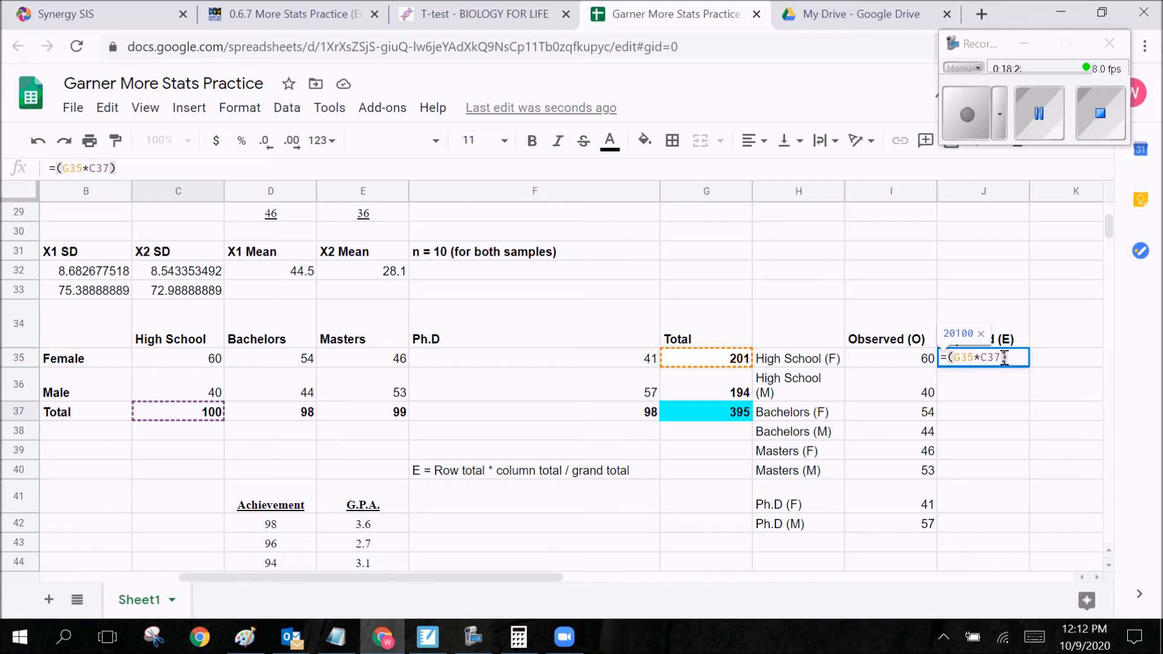
pyautogui.click(1027, 355)
pyautogui.write('/')
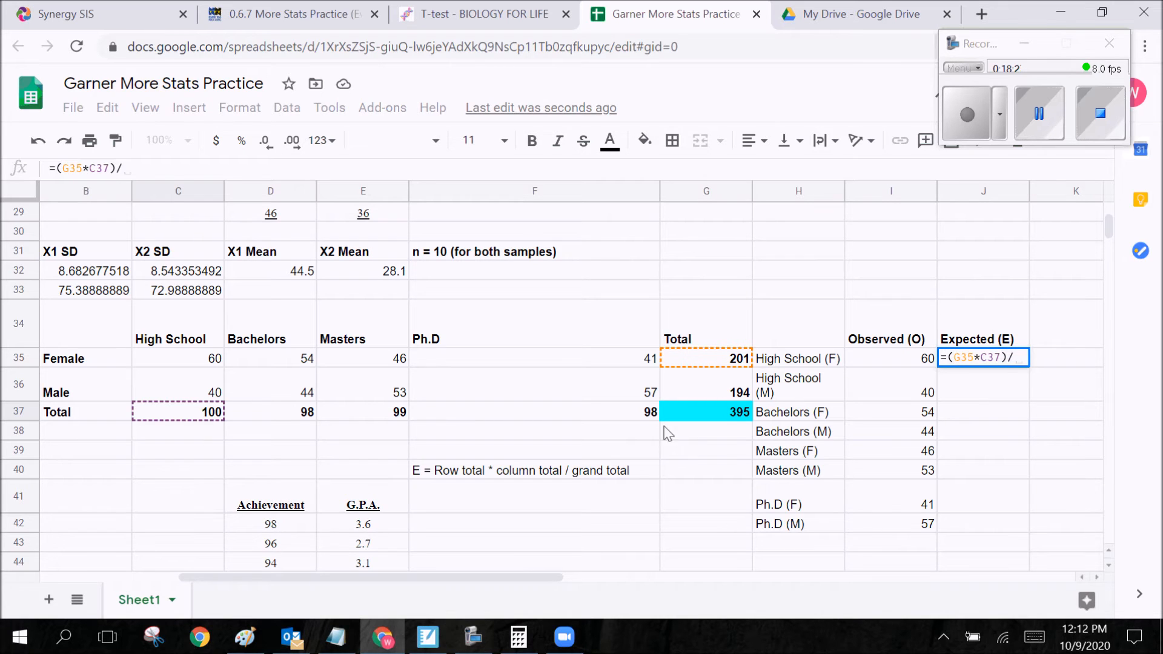
pyautogui.click(721, 411)
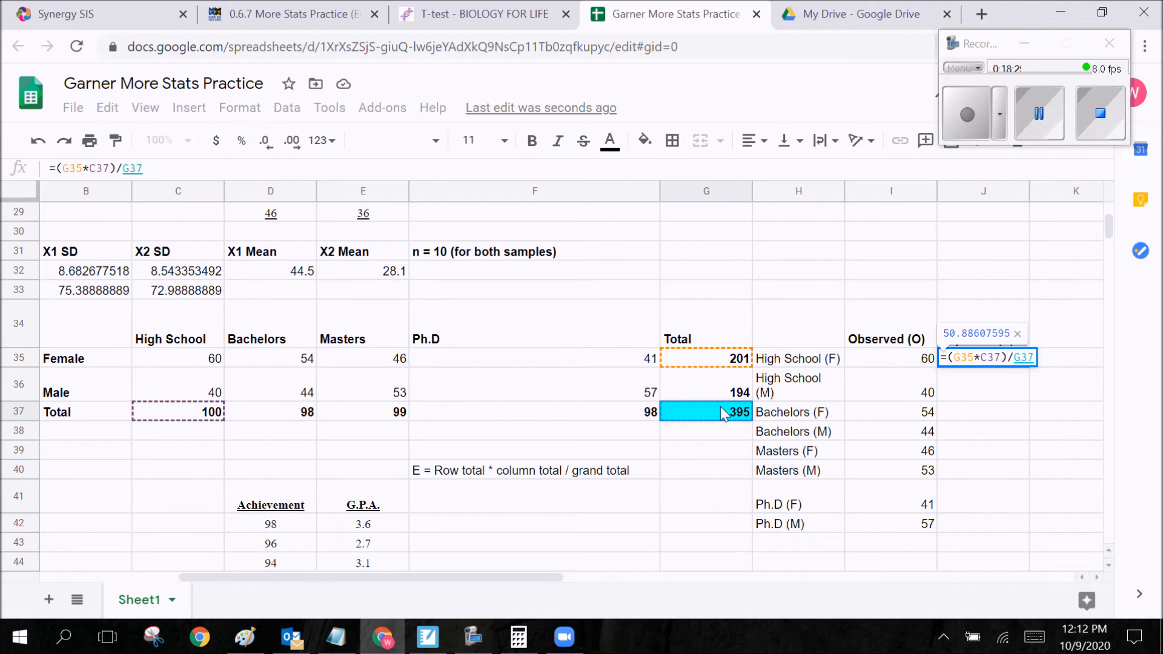
pyautogui.press('Return')
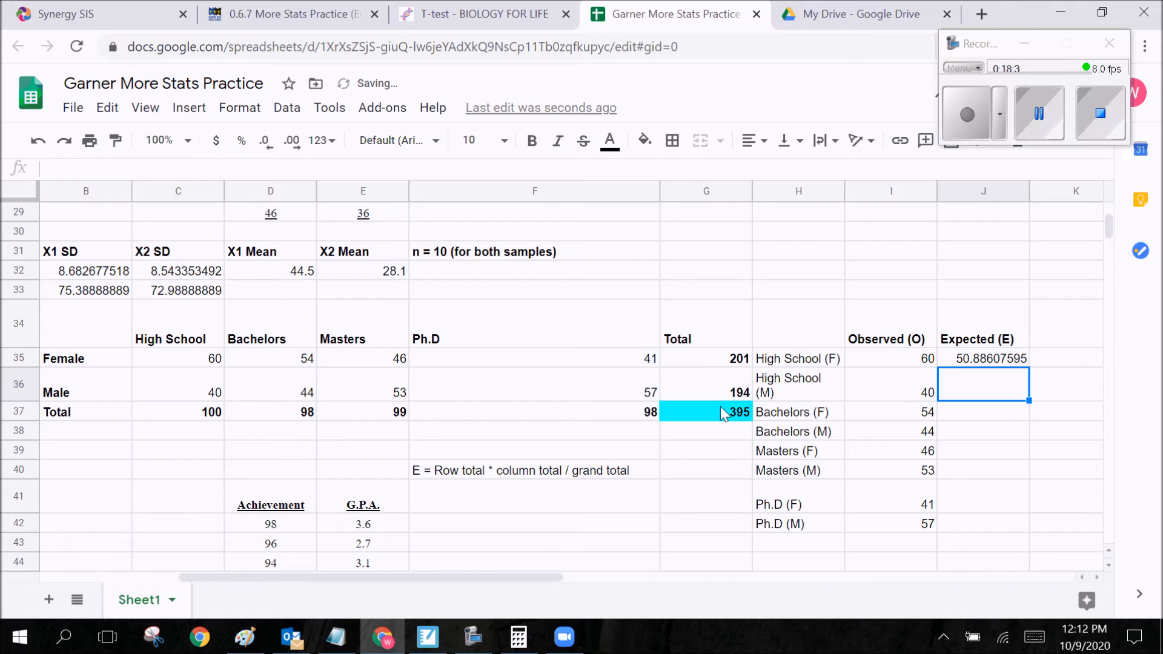
# Step: Calculate the expected High School (M) count in J36 with the formula =(G36*C37)/G37
pyautogui.write('=')
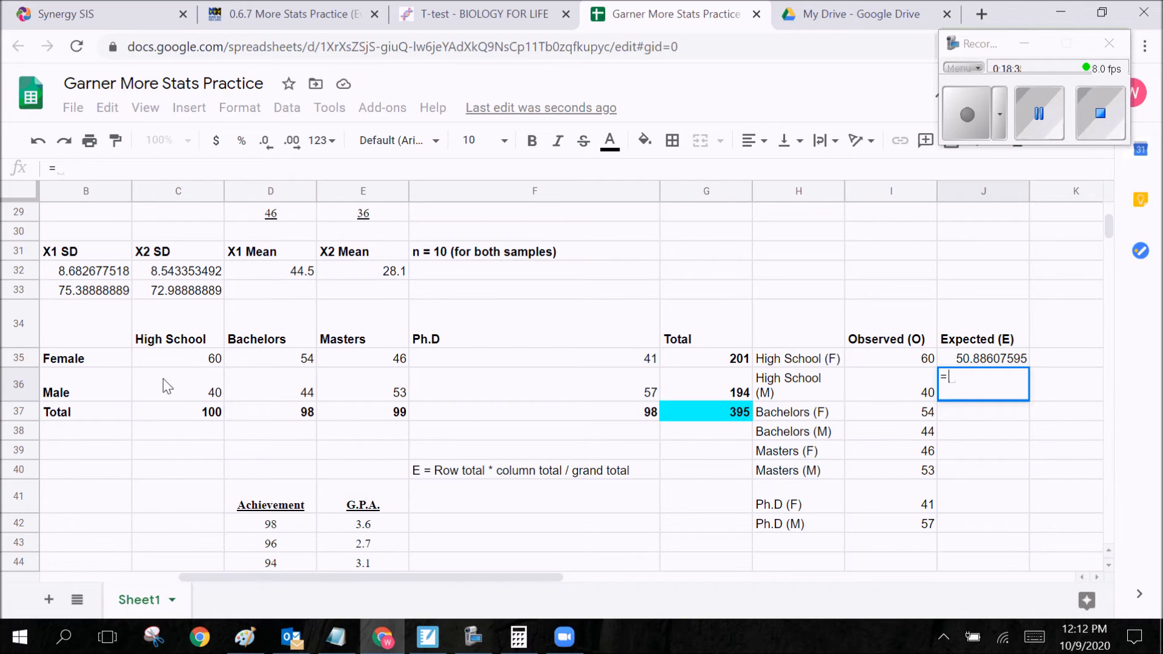
pyautogui.write('(')
pyautogui.click(714, 381)
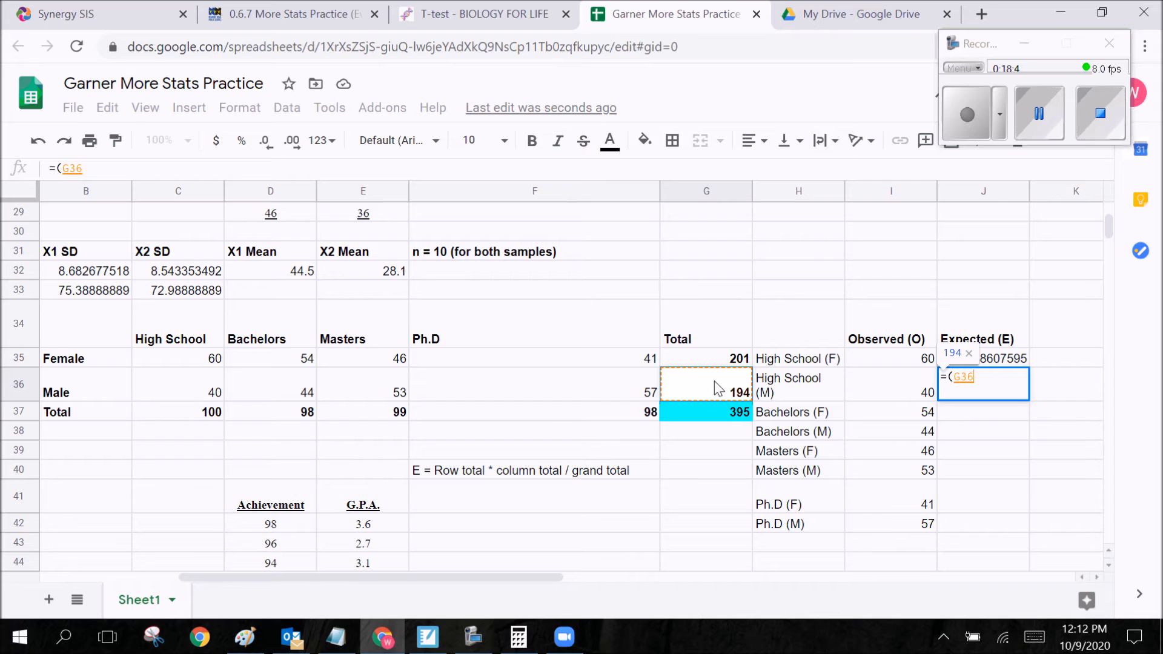
pyautogui.write('*')
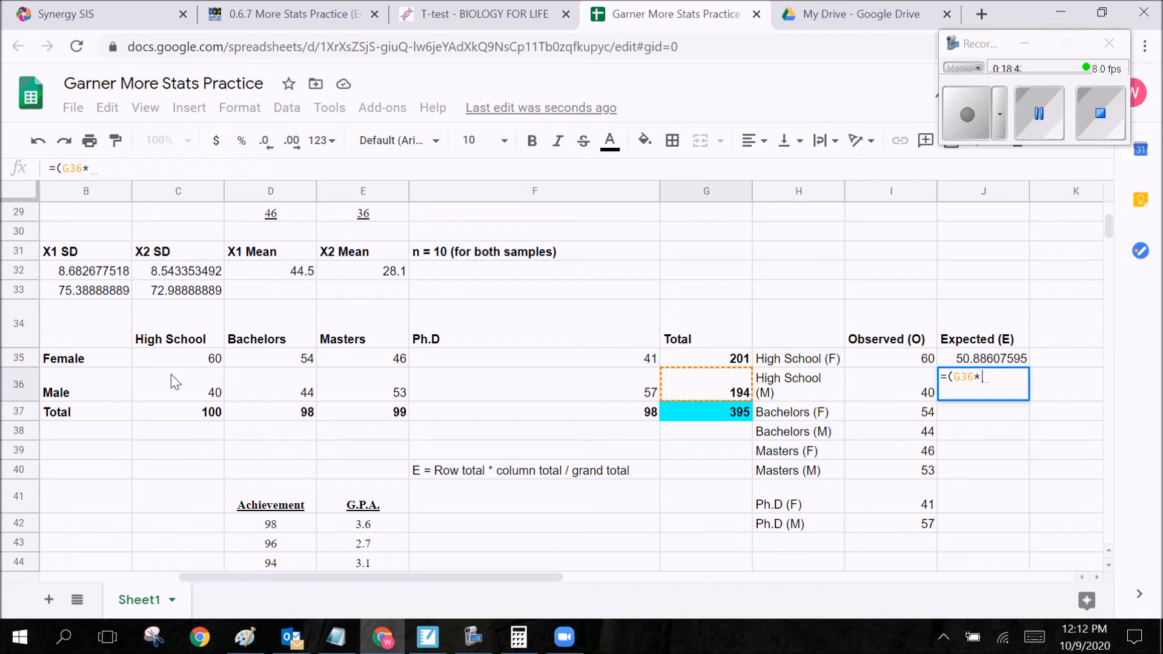
pyautogui.click(176, 407)
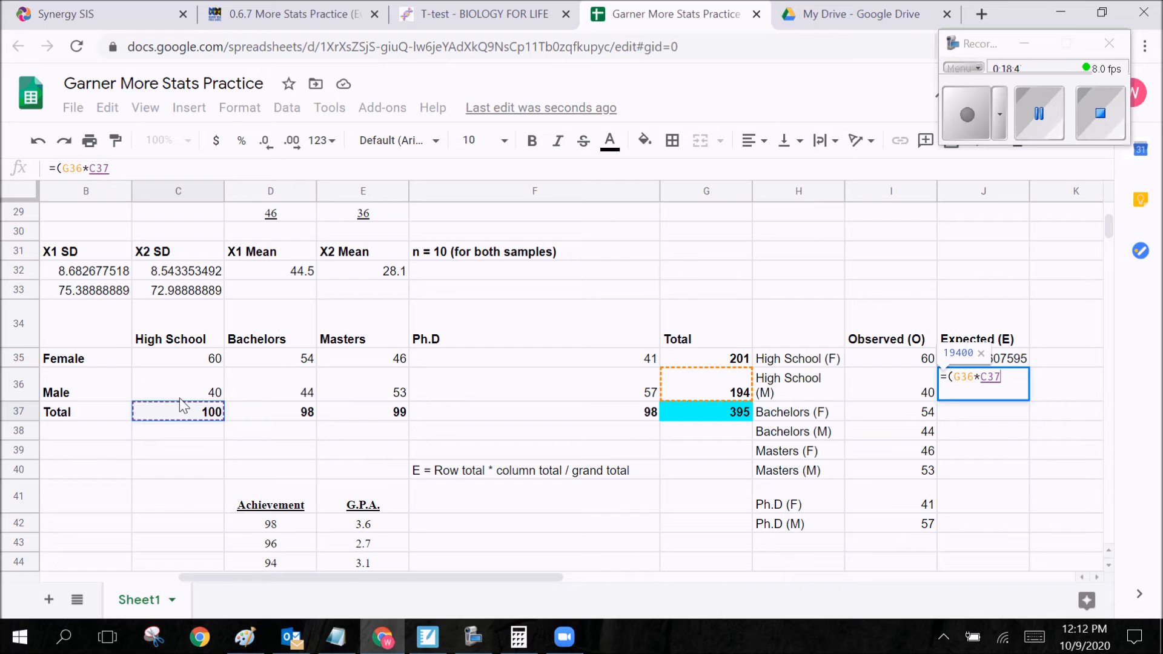
pyautogui.write(')/')
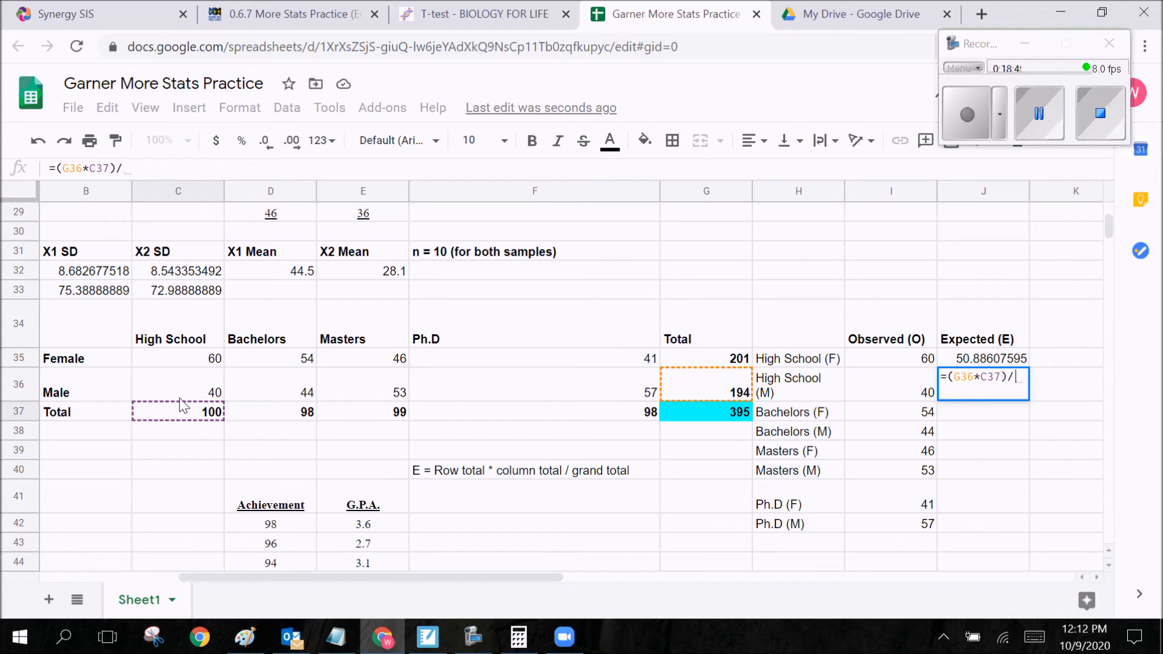
pyautogui.click(694, 413)
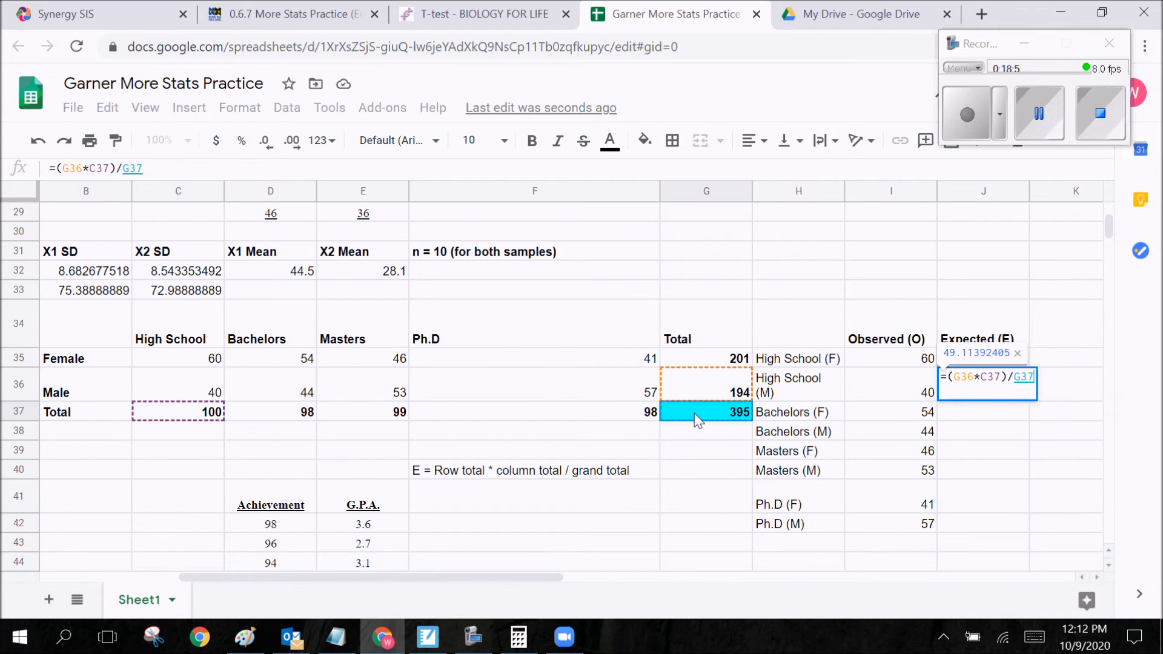
pyautogui.press('Return')
# Step: Calculate the expected Bachelors (F) count in J37 with the formula =(G35*D37)/G37
pyautogui.write('=')
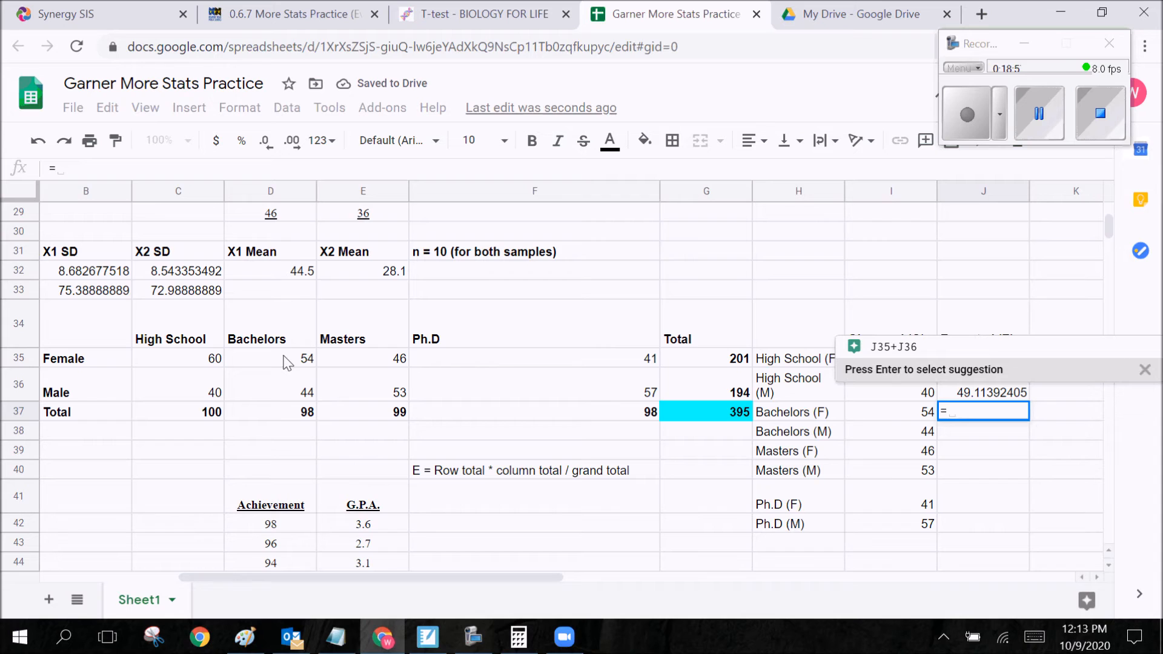
pyautogui.click(697, 365)
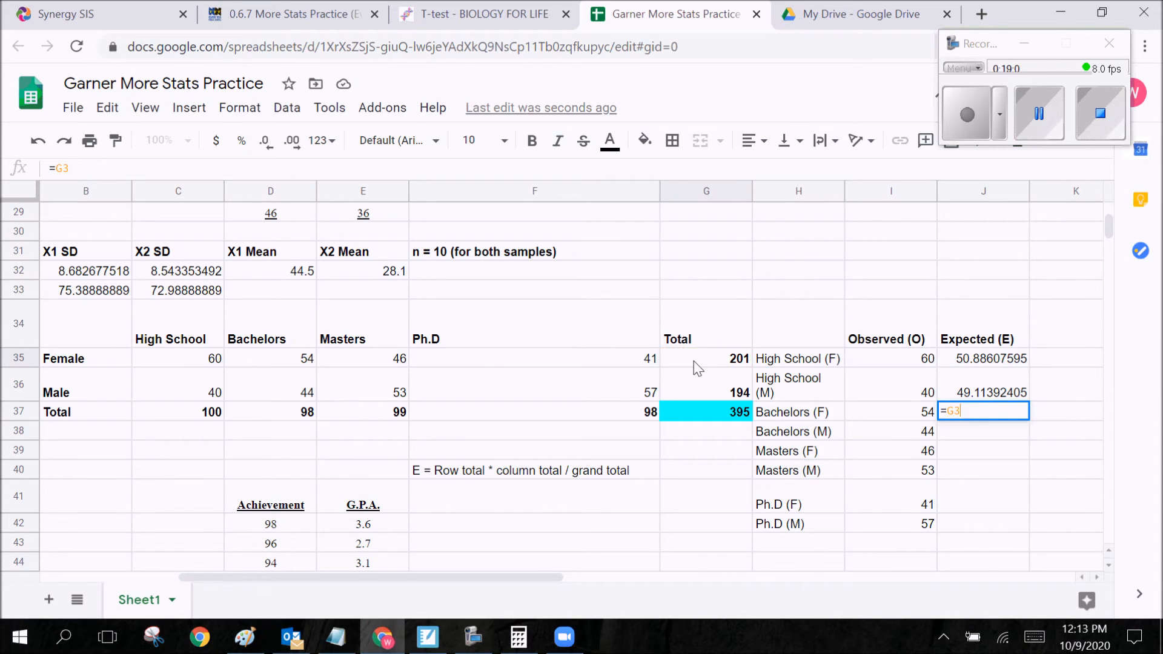
pyautogui.press('BackSpace')
pyautogui.press('BackSpace')
pyautogui.press('BackSpace')
pyautogui.write('(')
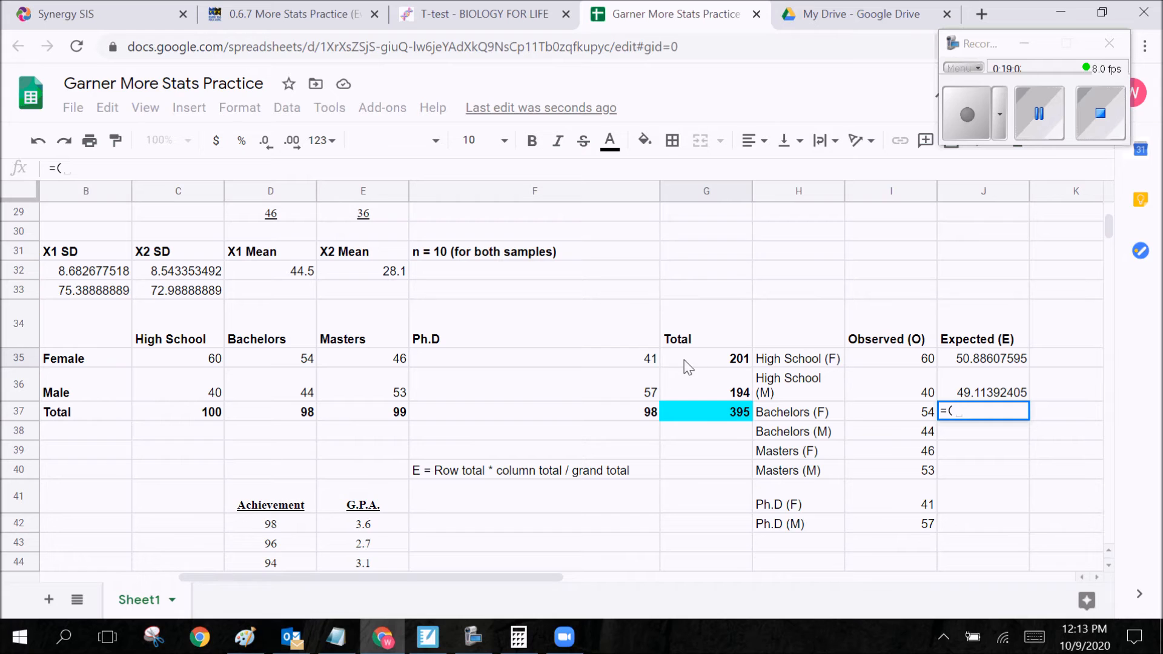
pyautogui.click(689, 357)
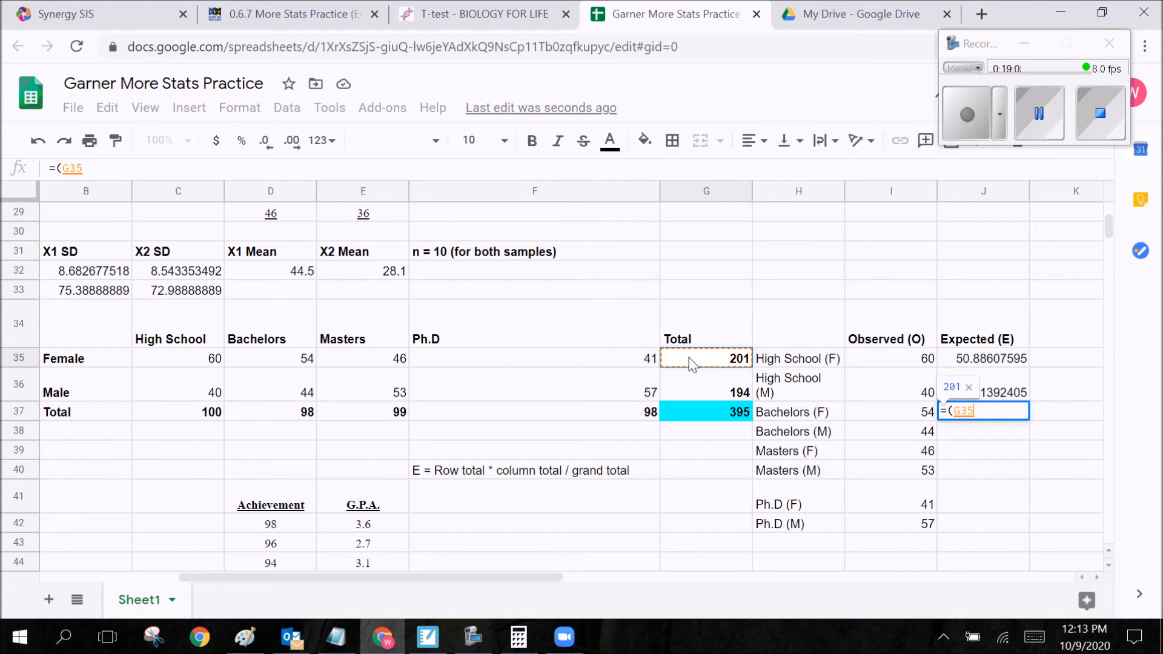
pyautogui.write('*')
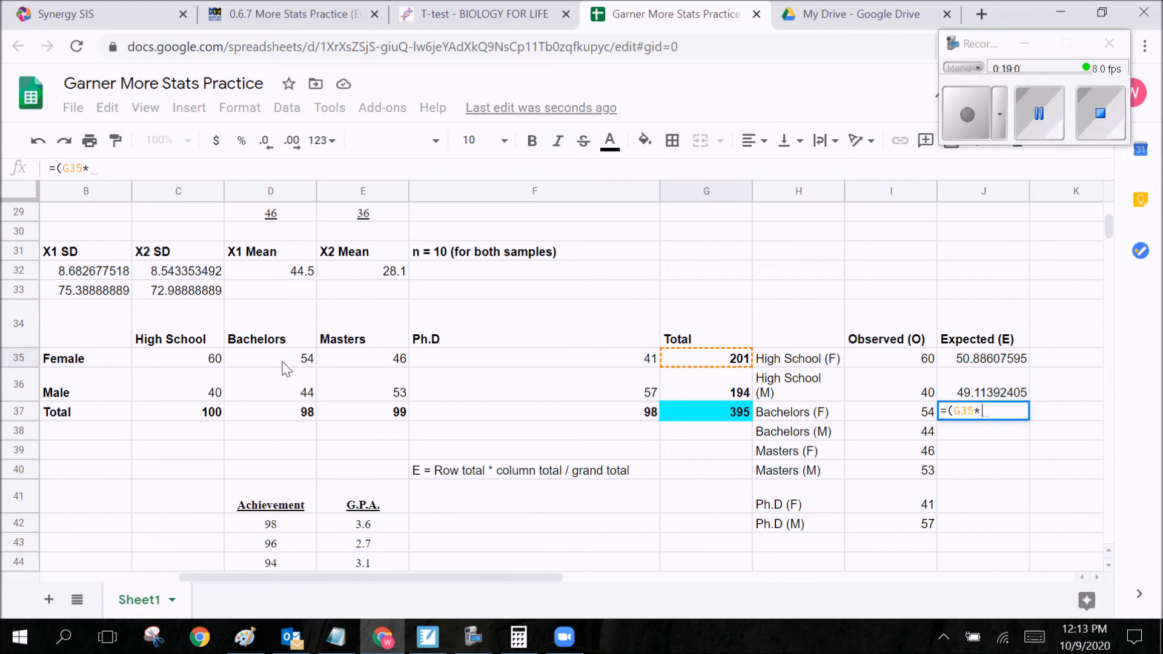
pyautogui.click(292, 415)
pyautogui.write(')/')
pyautogui.click(698, 418)
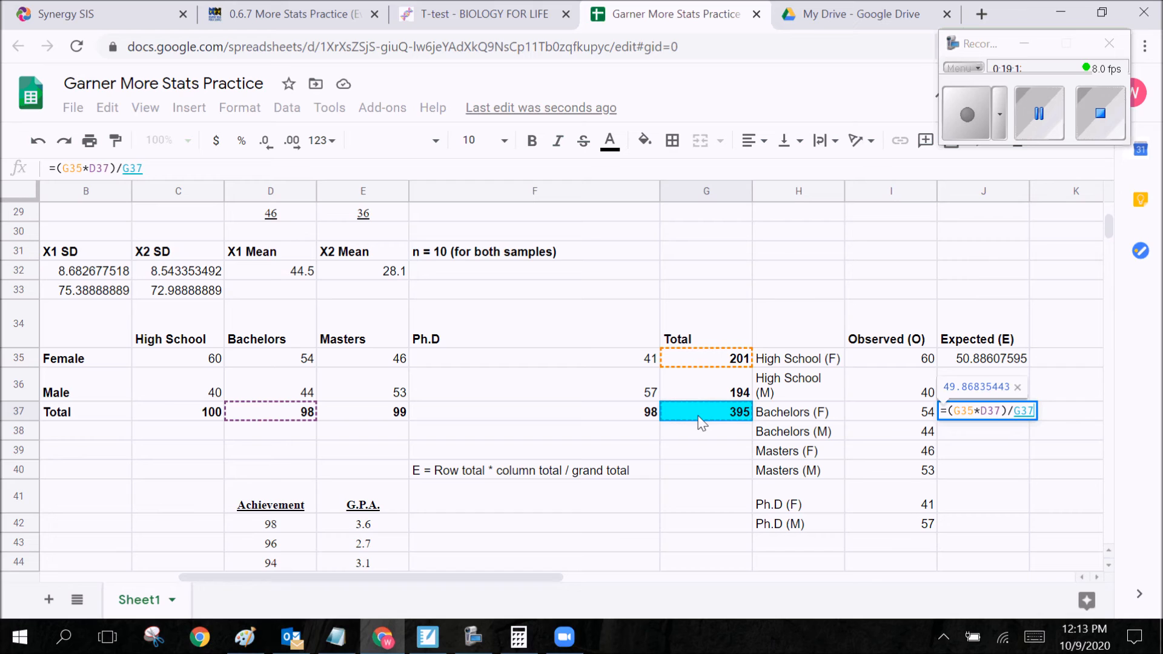
pyautogui.press('Return')
# Step: Calculate the expected Bachelors (M) count in J38 with the formula =(G36*D37)/G37
pyautogui.write('=')
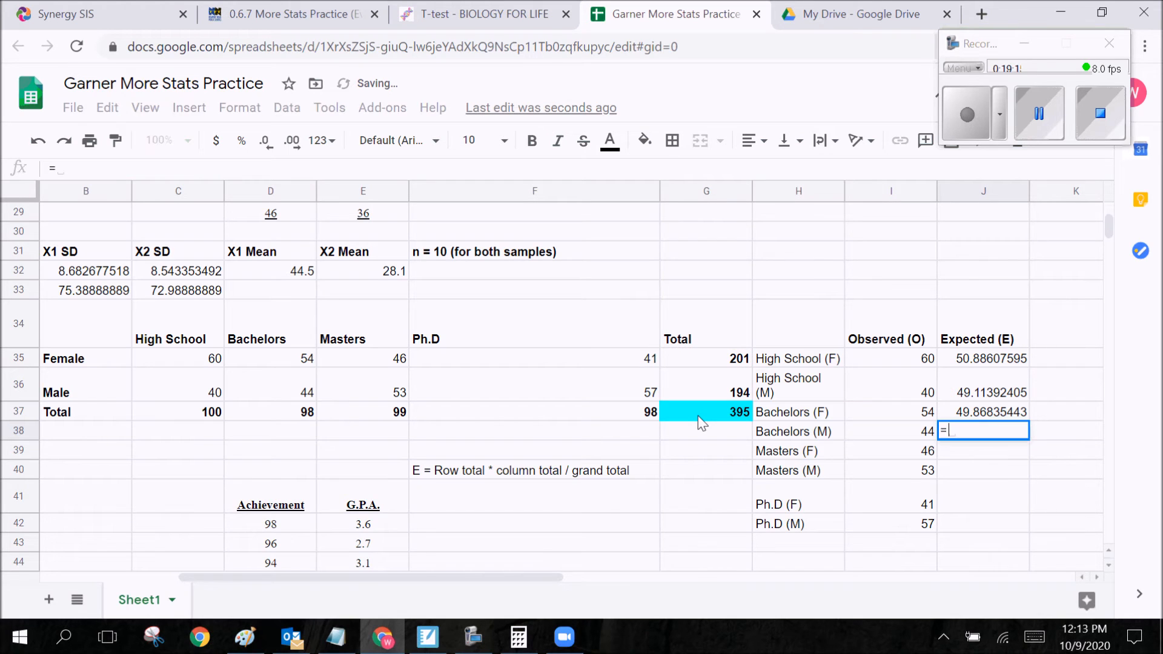
pyautogui.write('(')
pyautogui.click(714, 389)
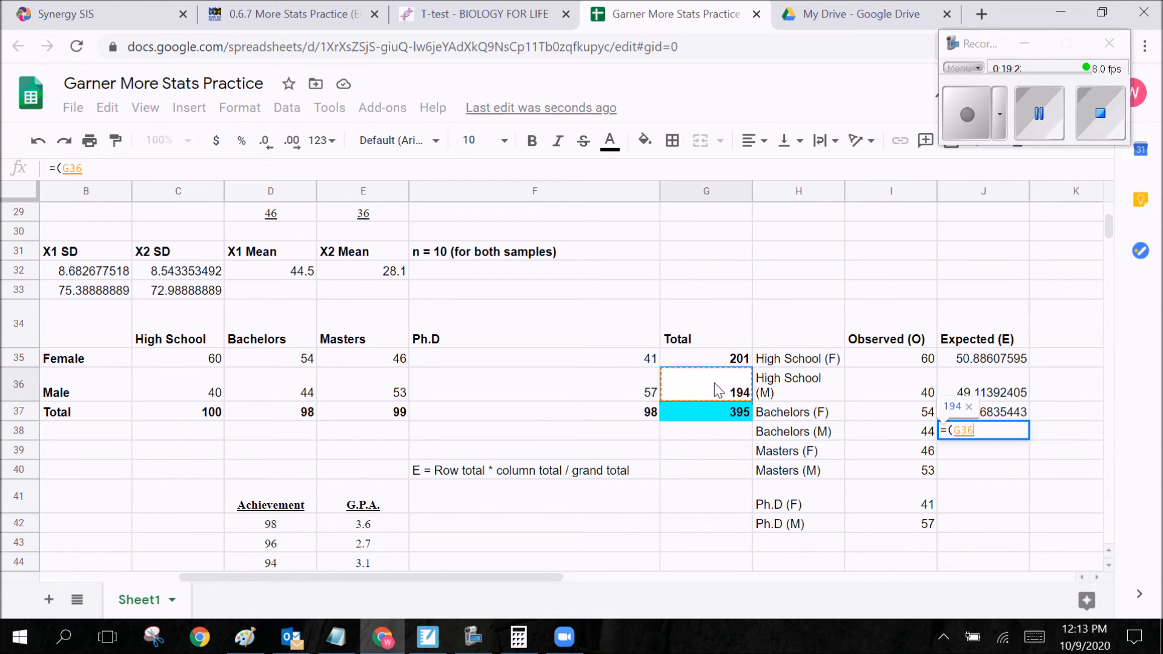
pyautogui.write('*')
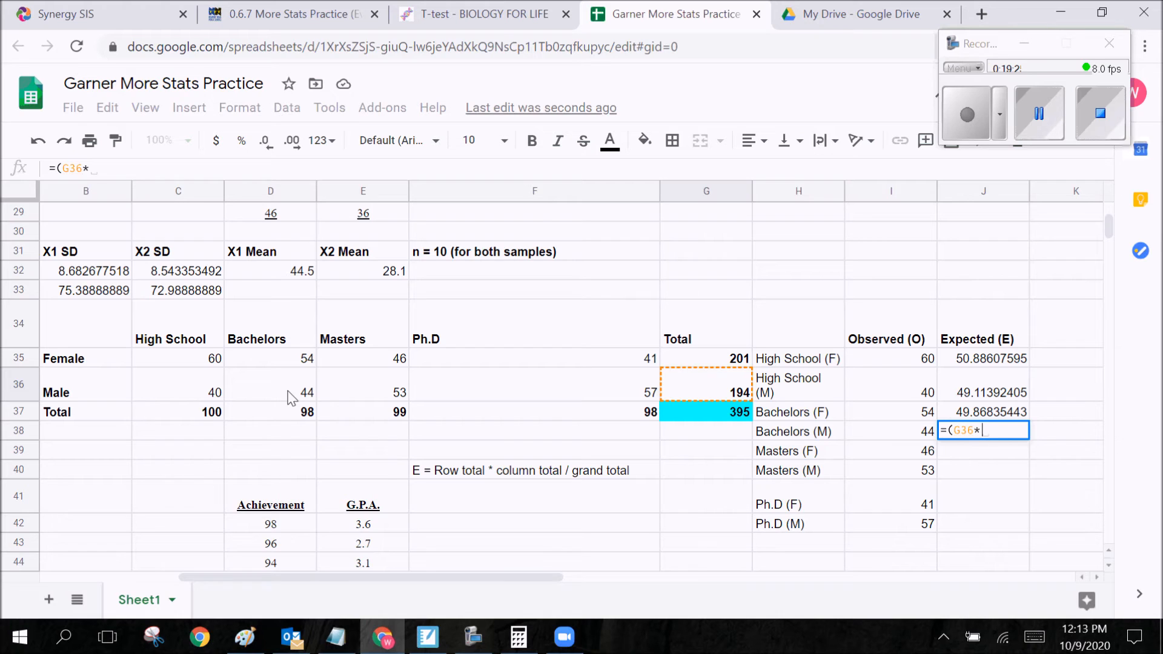
pyautogui.click(290, 412)
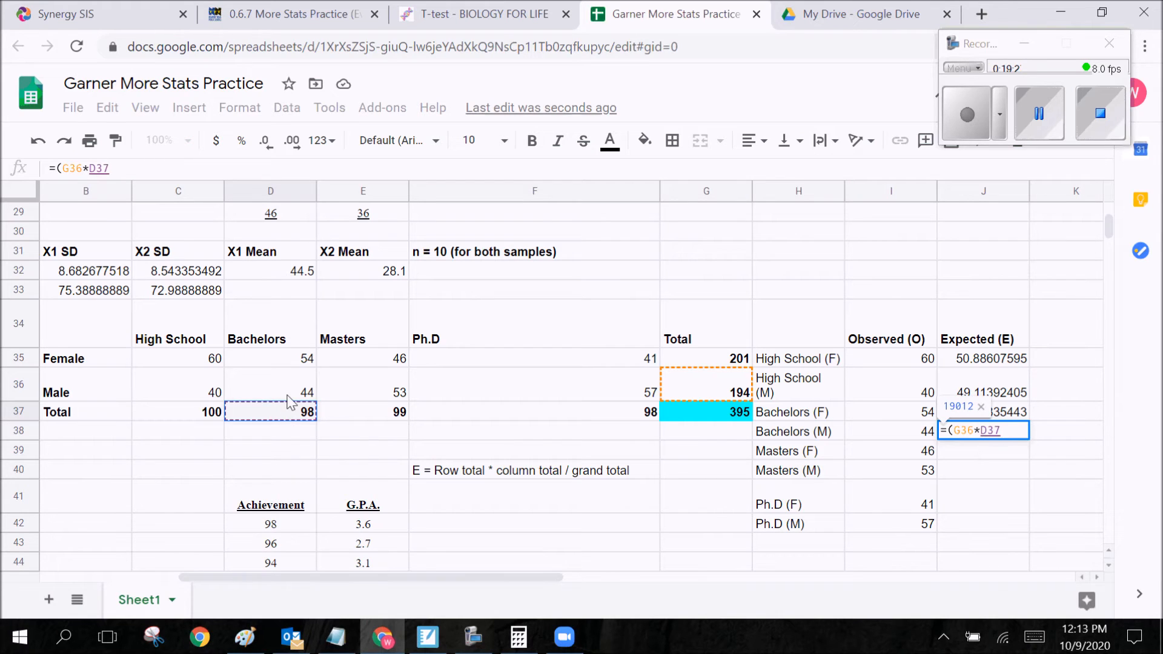
pyautogui.write(')/')
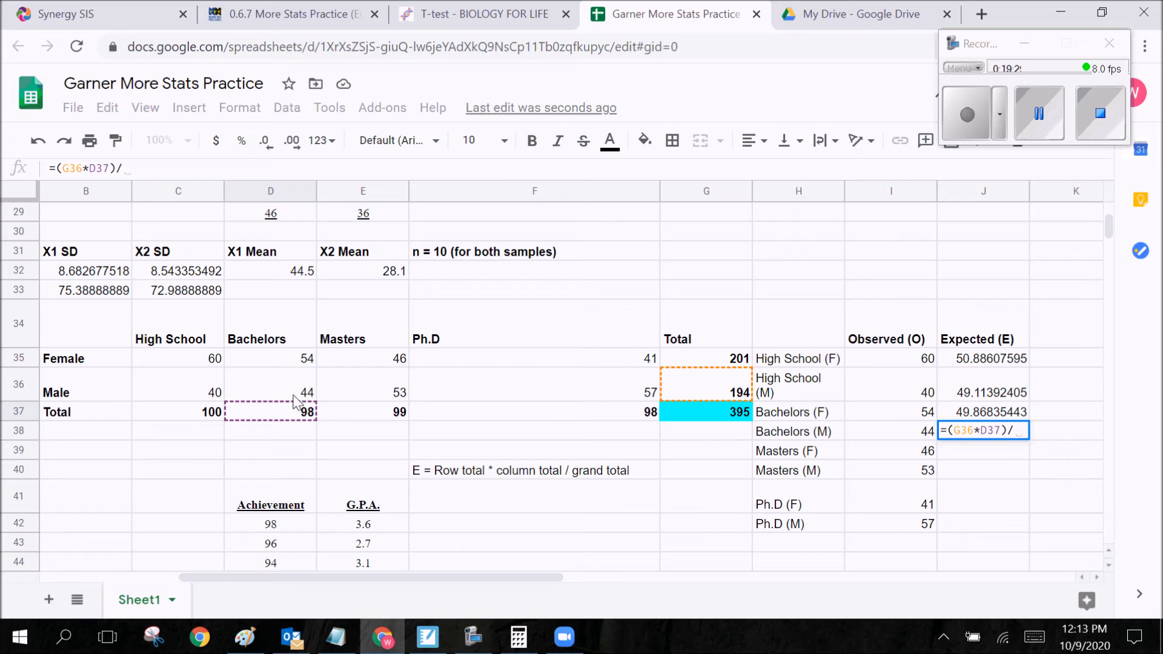
pyautogui.click(692, 414)
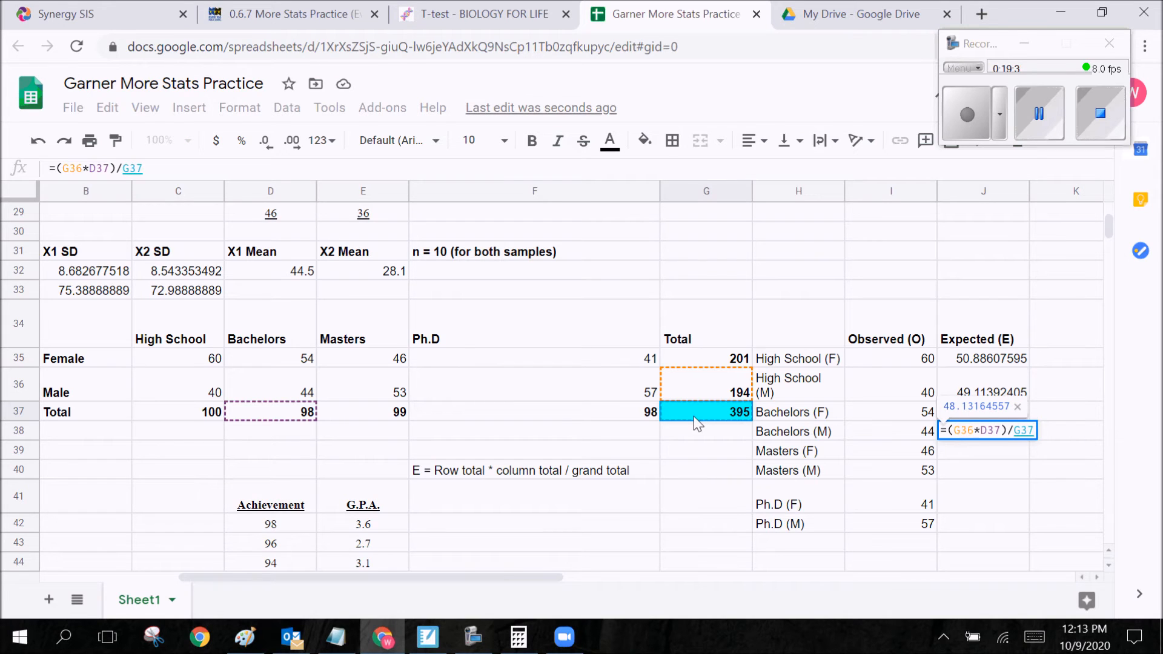
pyautogui.press('Return')
# Step: Calculate the expected Masters (F) count in J39 with the formula =(G35*E37)/G37
pyautogui.write('=(')
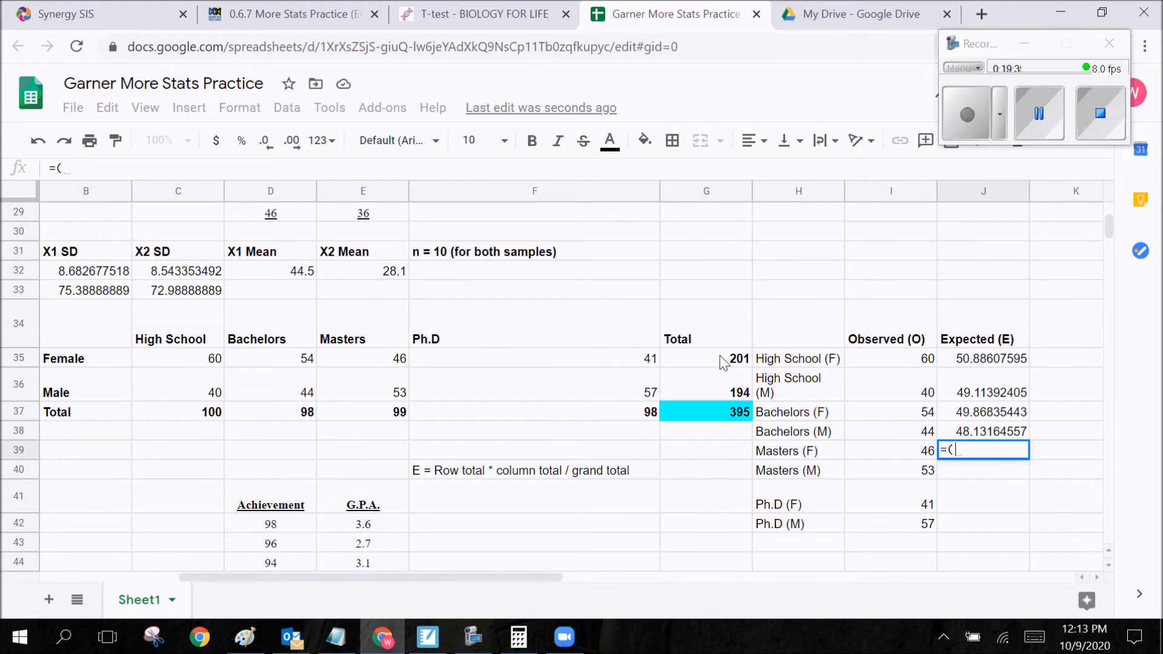
pyautogui.click(723, 362)
pyautogui.write('*')
pyautogui.click(362, 409)
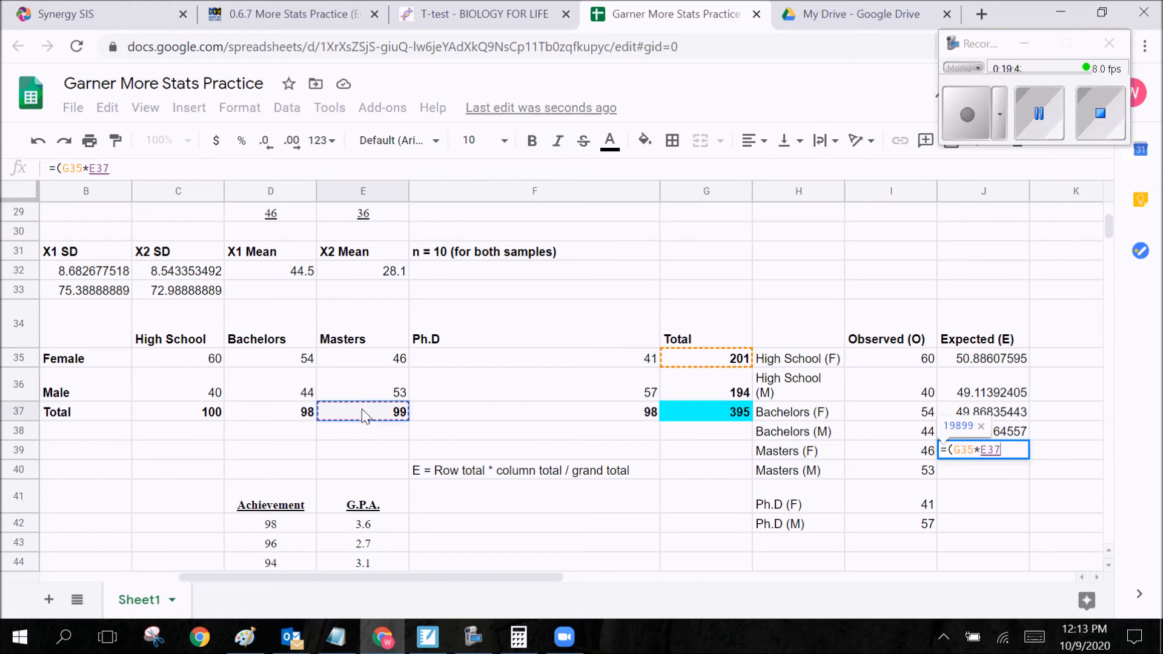
pyautogui.write(')/')
pyautogui.click(698, 413)
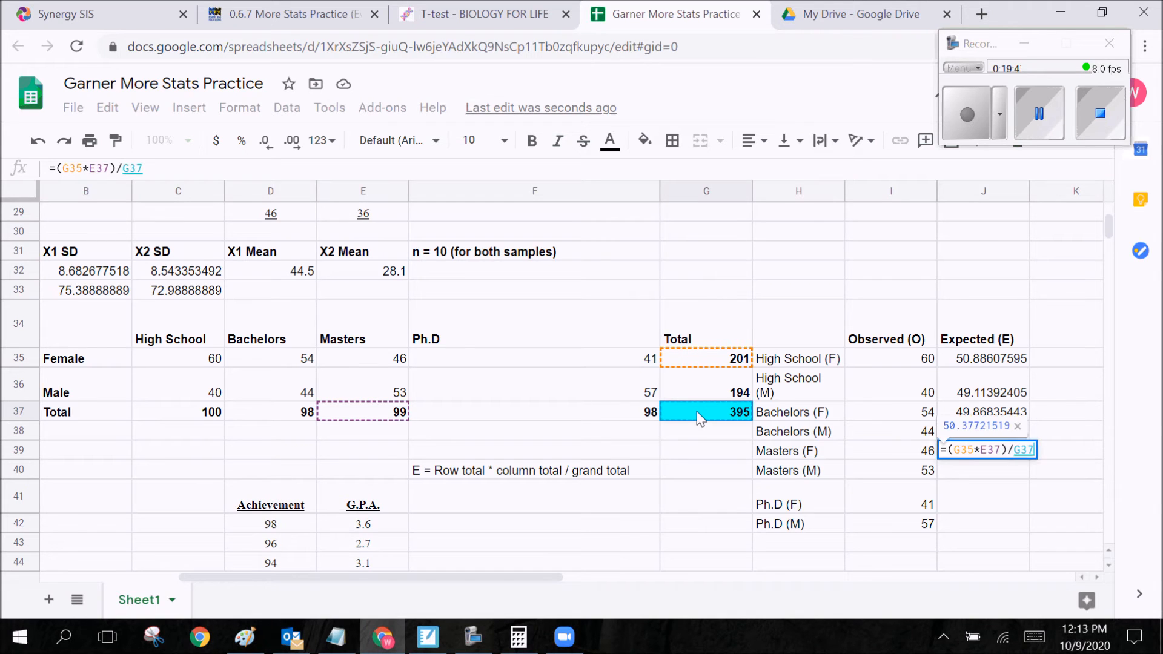
pyautogui.press('Return')
# Step: Calculate the expected Masters (M) count in J40 with the formula =(G36*E37)/G37
pyautogui.write('=(')
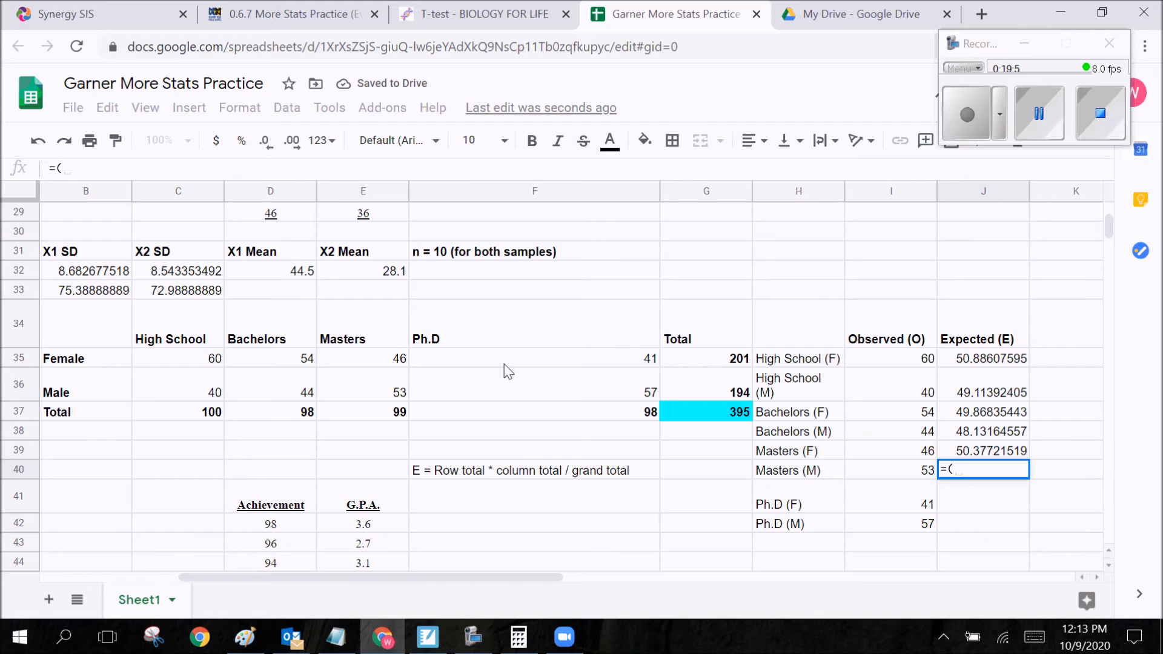
pyautogui.click(725, 394)
pyautogui.write('*')
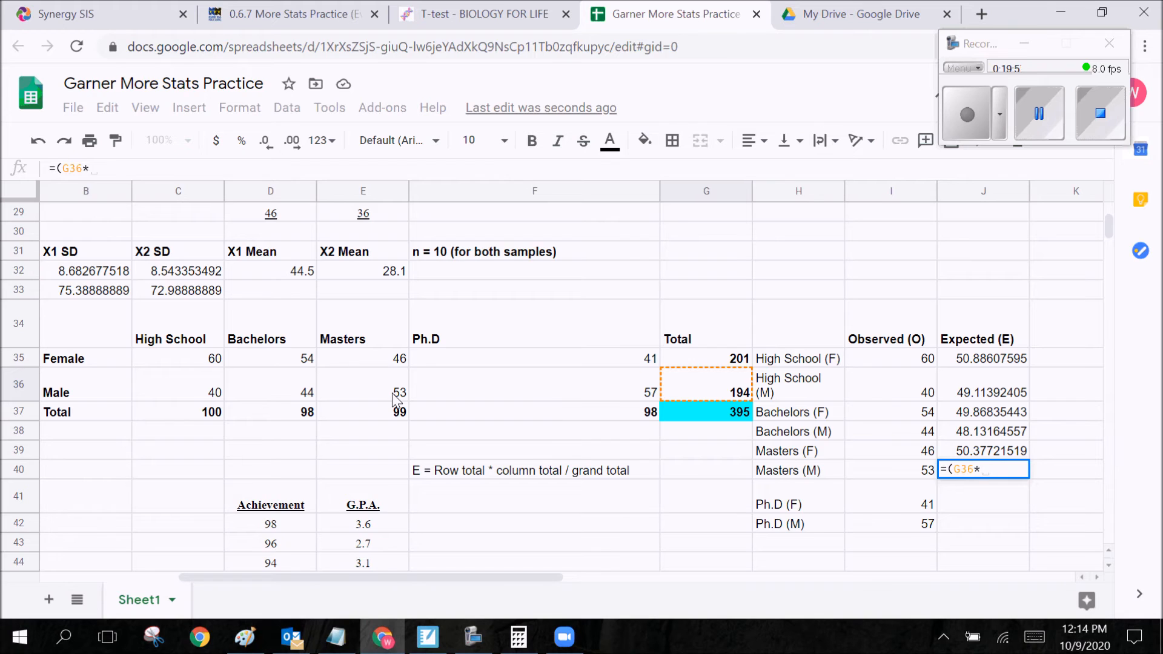
pyautogui.click(370, 413)
pyautogui.write(')/')
pyautogui.click(699, 417)
pyautogui.press('Return')
# Step: Calculate the expected Ph.D (F) count in J41 with the formula =(G35*F37)/G37
pyautogui.write('=')
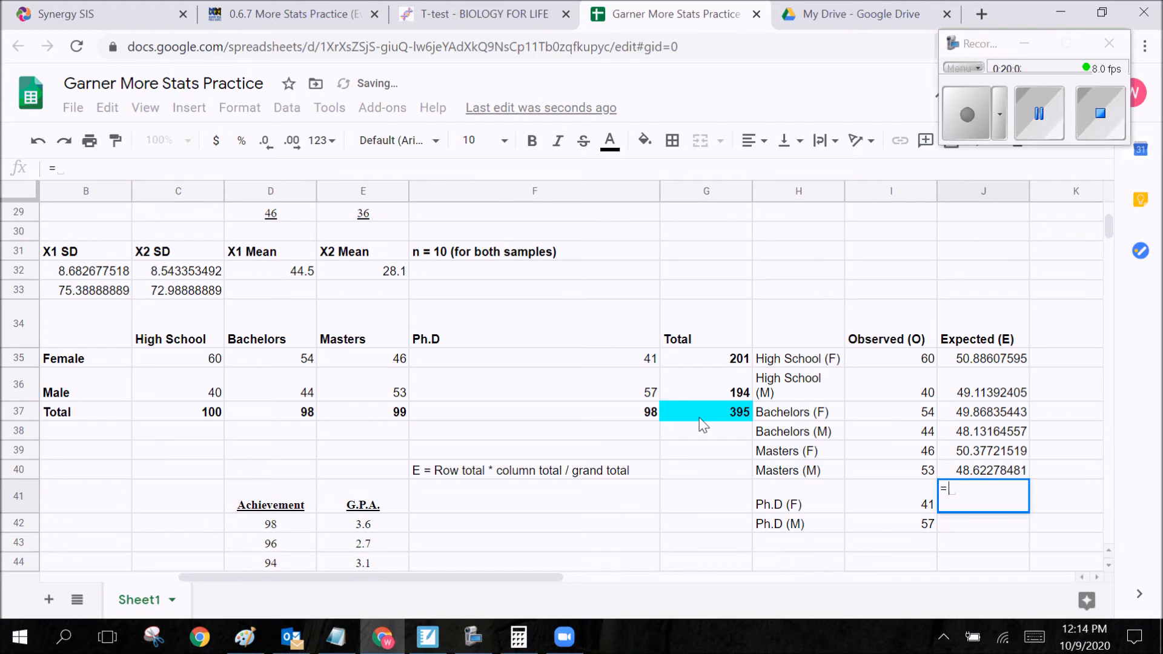
pyautogui.write('(')
pyautogui.click(679, 361)
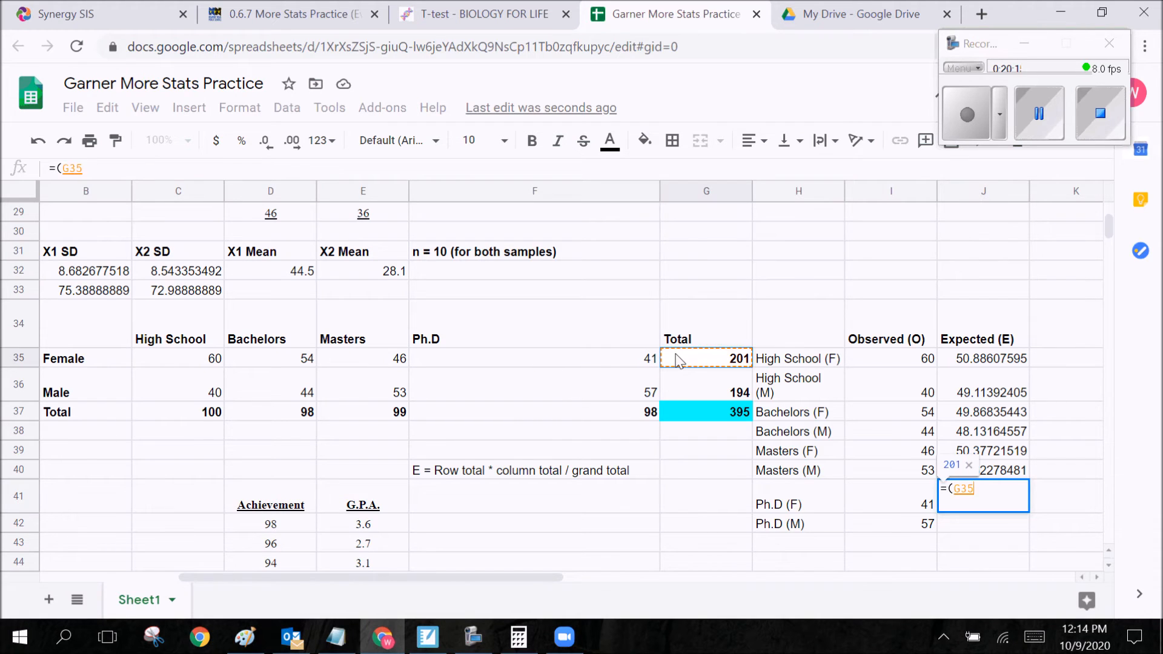
pyautogui.write('*')
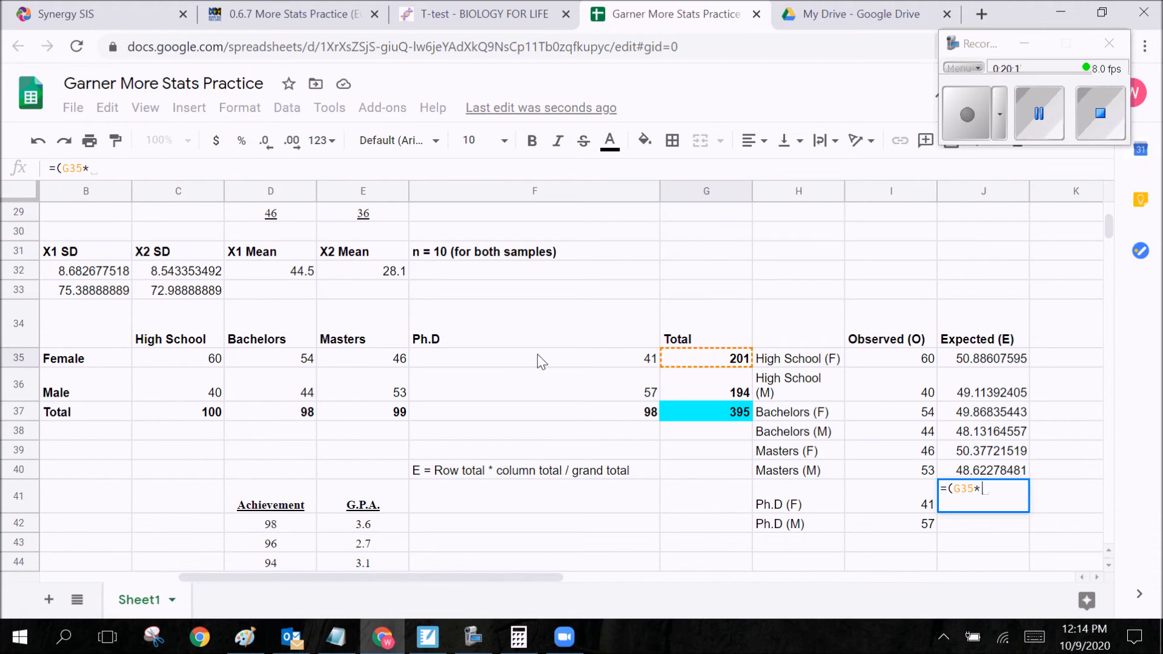
pyautogui.click(541, 410)
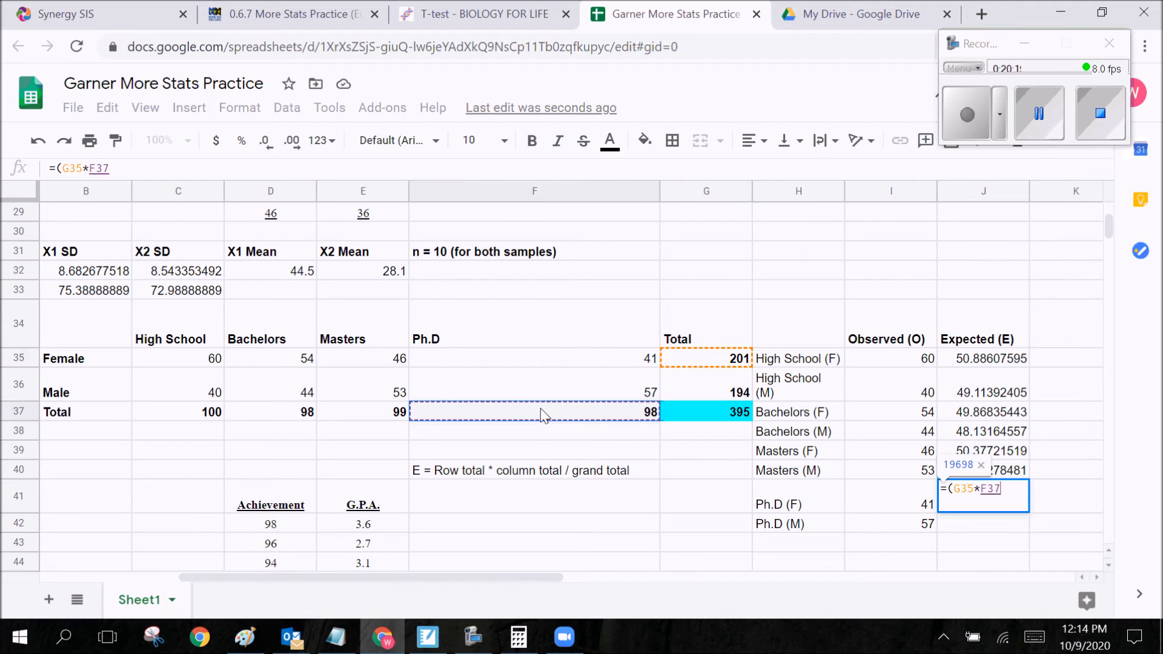
pyautogui.write(')')
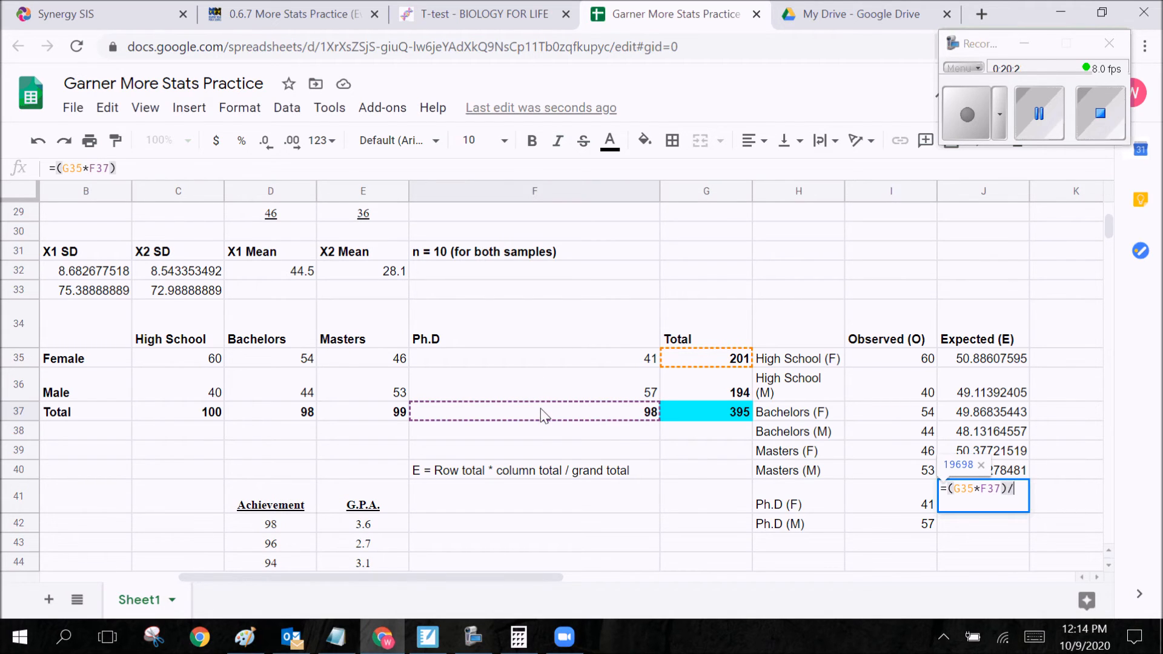
pyautogui.write('/')
pyautogui.click(709, 407)
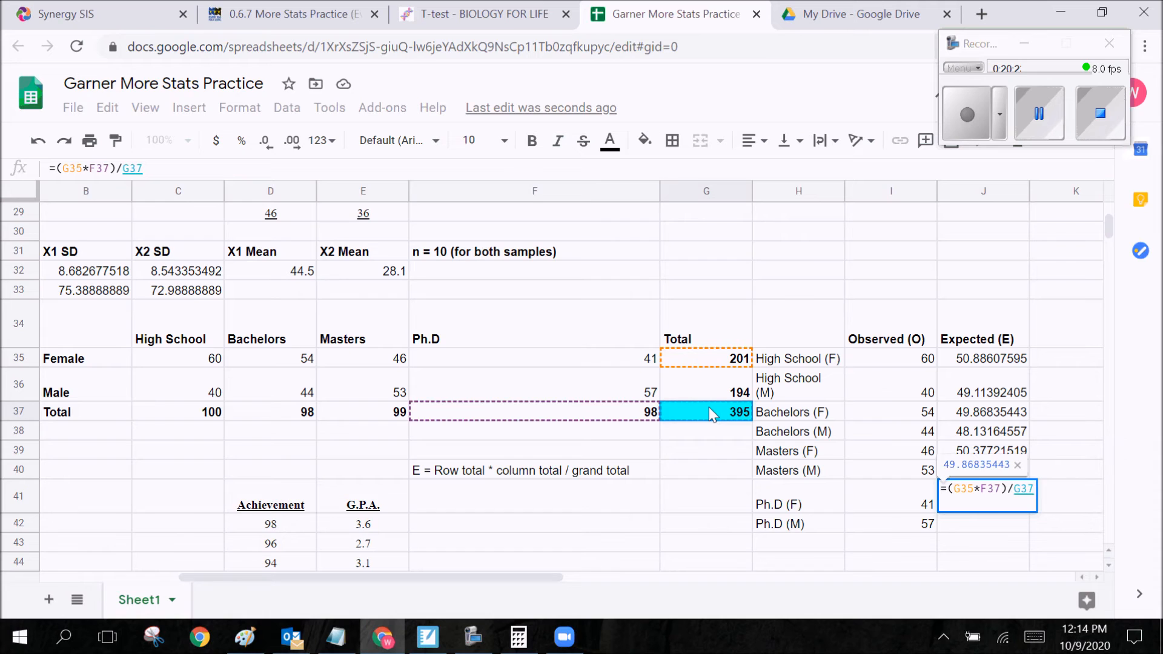
pyautogui.press('Return')
# Step: Calculate the expected Ph.D (M) count in J42 with the formula =(G36*F37)/G37
pyautogui.write('=(')
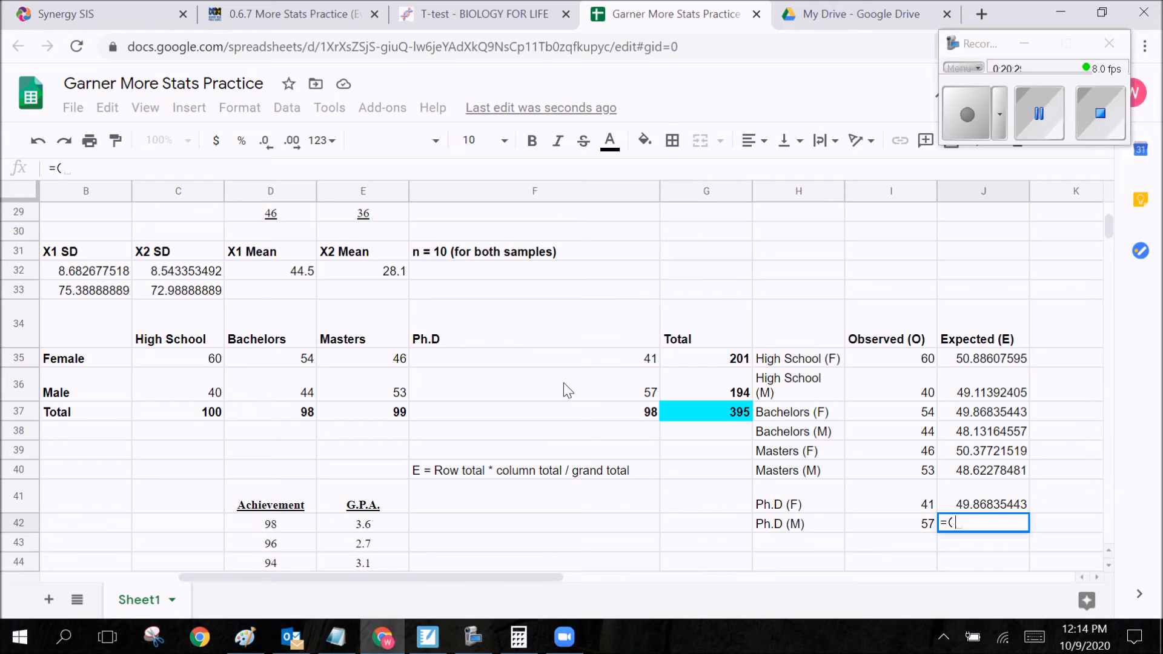
pyautogui.click(688, 392)
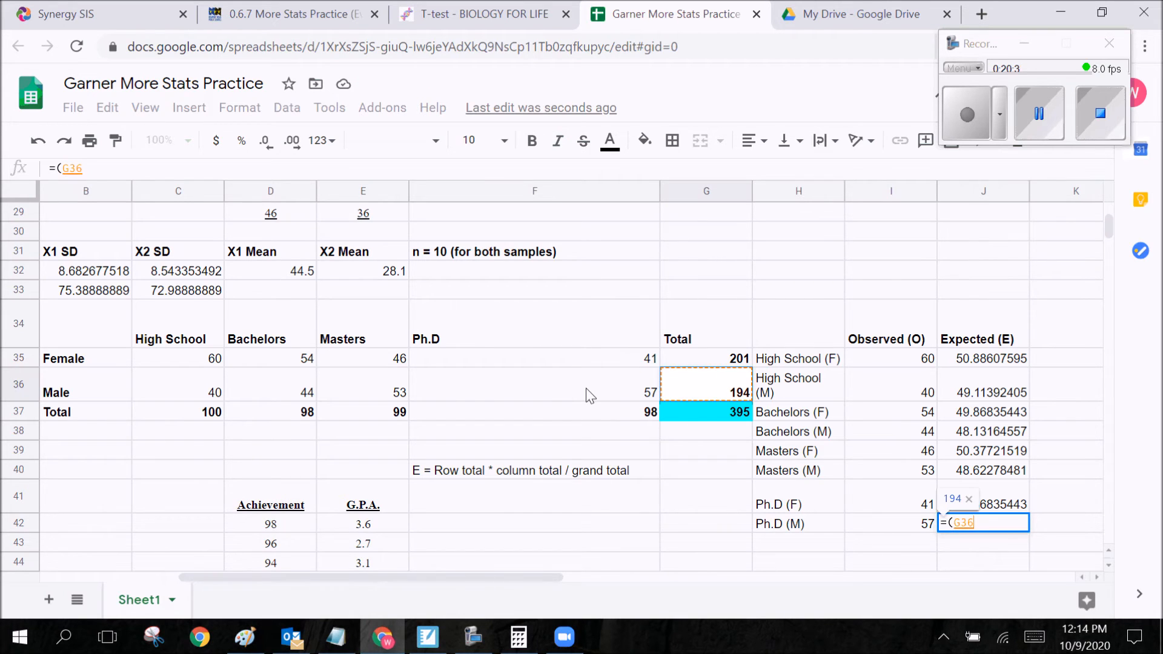
pyautogui.write('*')
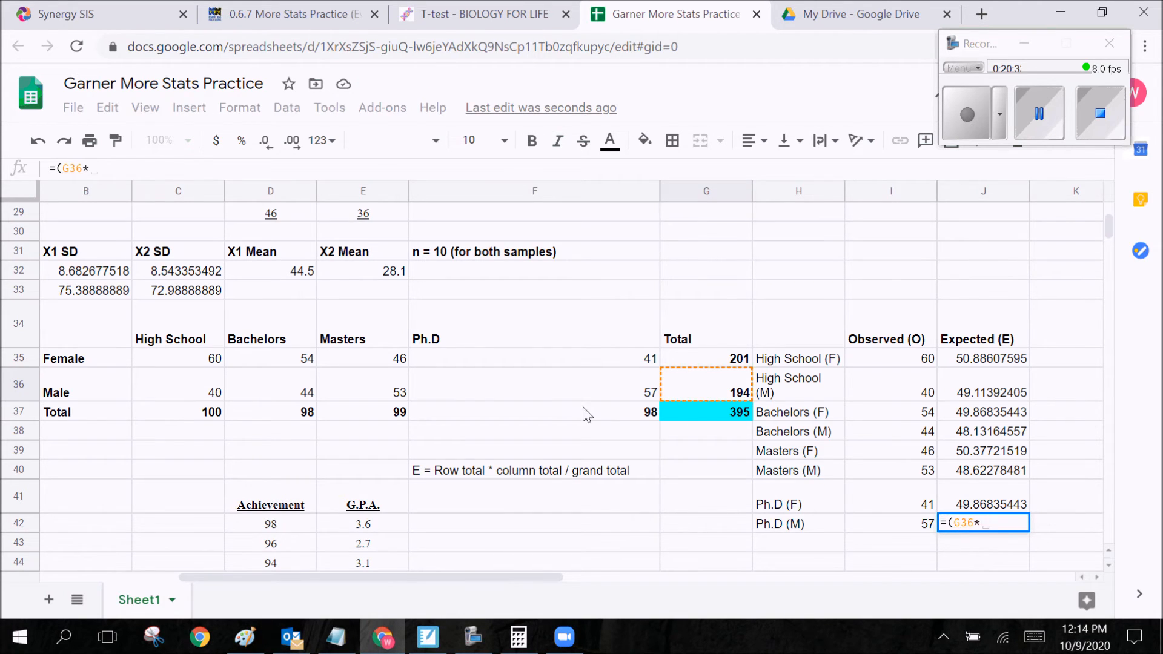
pyautogui.click(586, 414)
pyautogui.write(')')
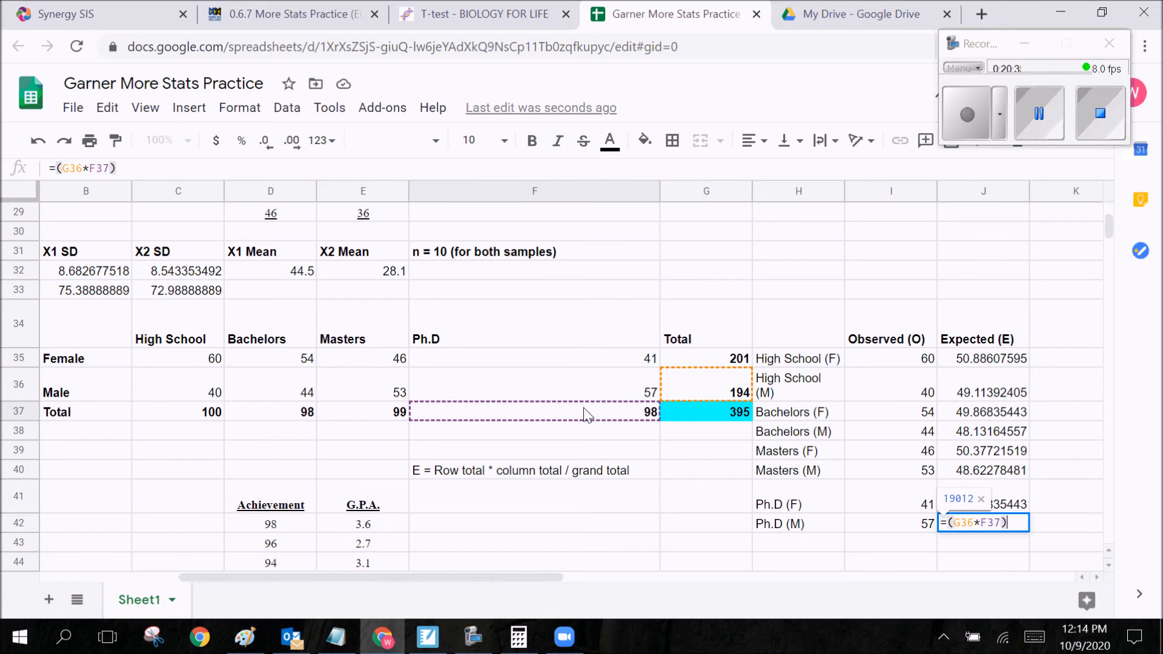
pyautogui.write('/')
pyautogui.click(710, 417)
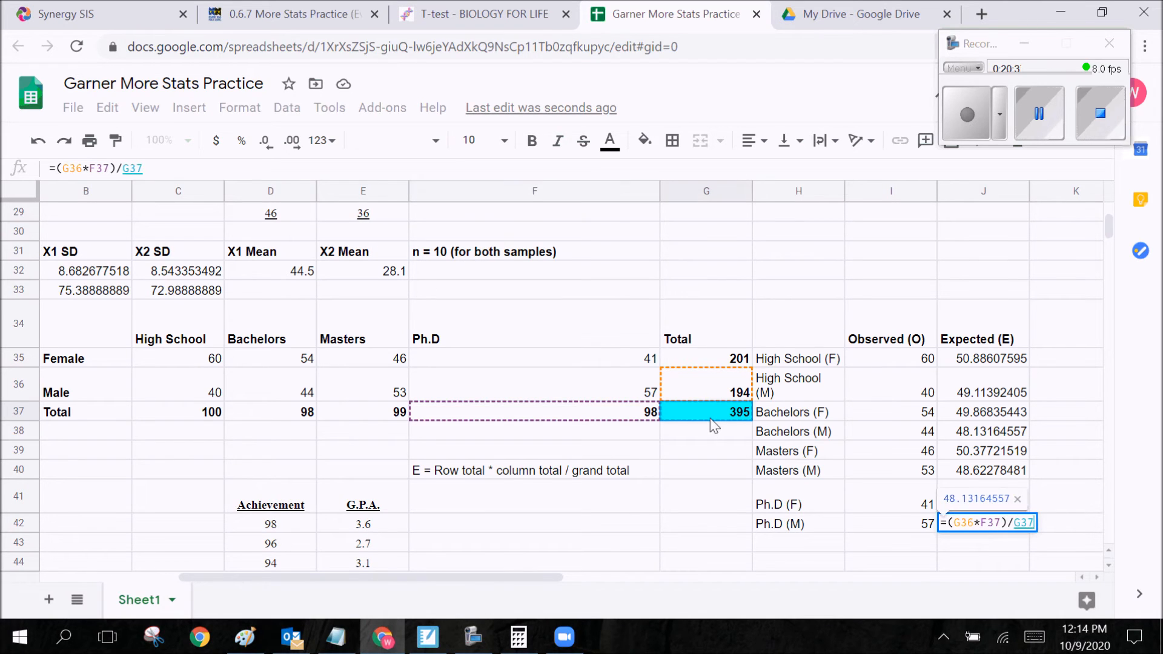
pyautogui.press('Return')
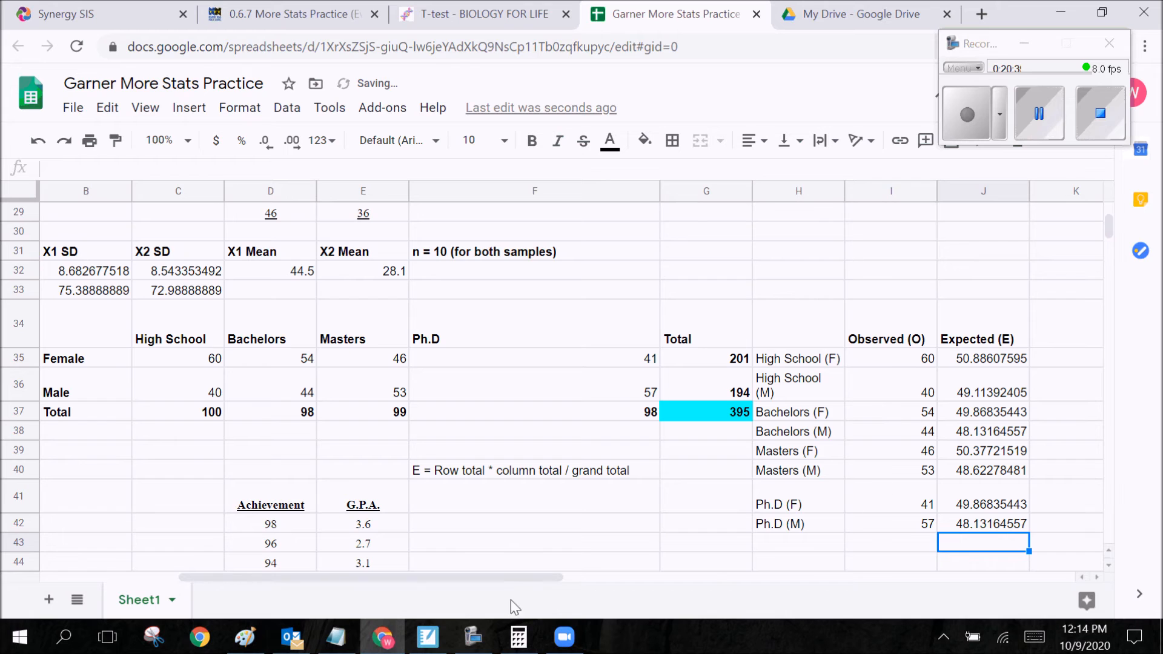
# Step: Add the column headers O-E in K34 and (O-E)^2 in L34 beside the Expected (E) header
pyautogui.moveTo(529, 578); pyautogui.dragTo(672, 572)
pyautogui.click(696, 327)
pyautogui.doubleClick(698, 328)
pyautogui.write('O-E')
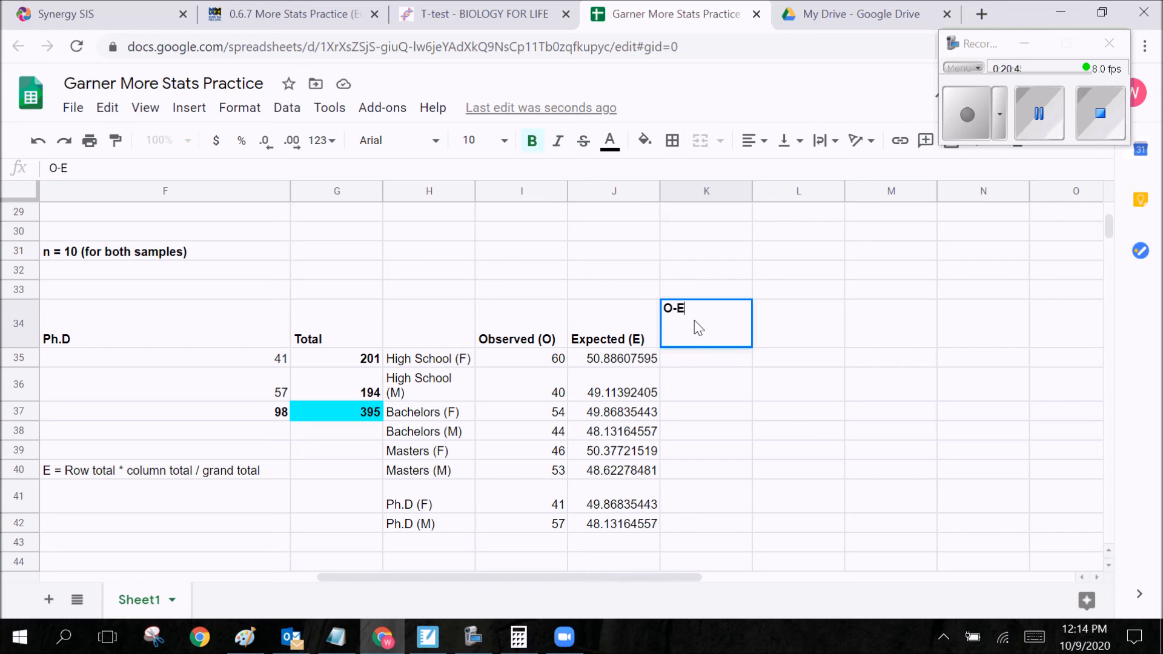
pyautogui.click(792, 333)
pyautogui.write('(O')
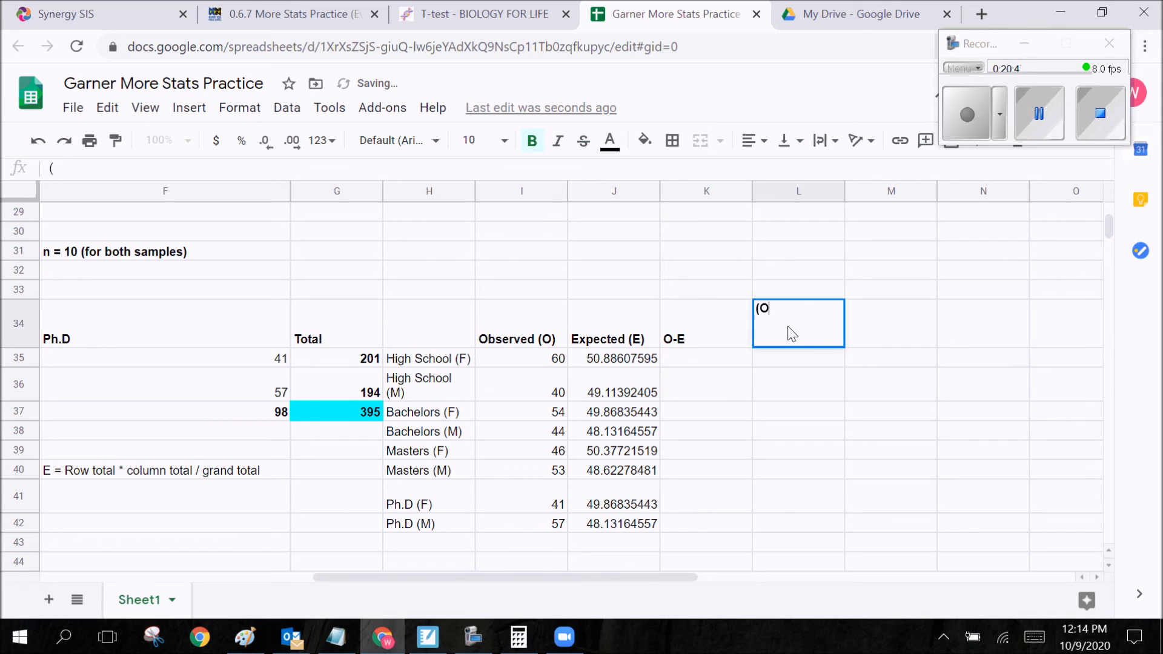
pyautogui.write('-E)^2')
pyautogui.press('Return')
# Step: Add the column headers (O-E)^2/E in M34 and SUM(O-E)^2/E in N34
pyautogui.click(890, 341)
pyautogui.write('(O')
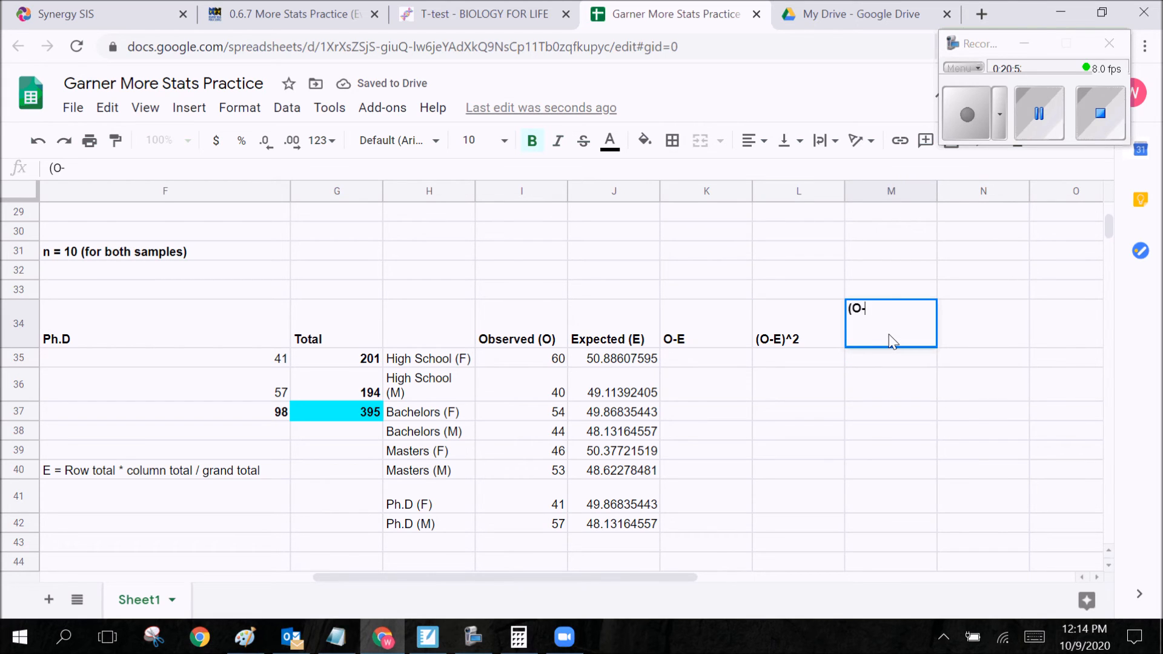
pyautogui.write('-E)^2/E')
pyautogui.click(969, 341)
pyautogui.write('SUM')
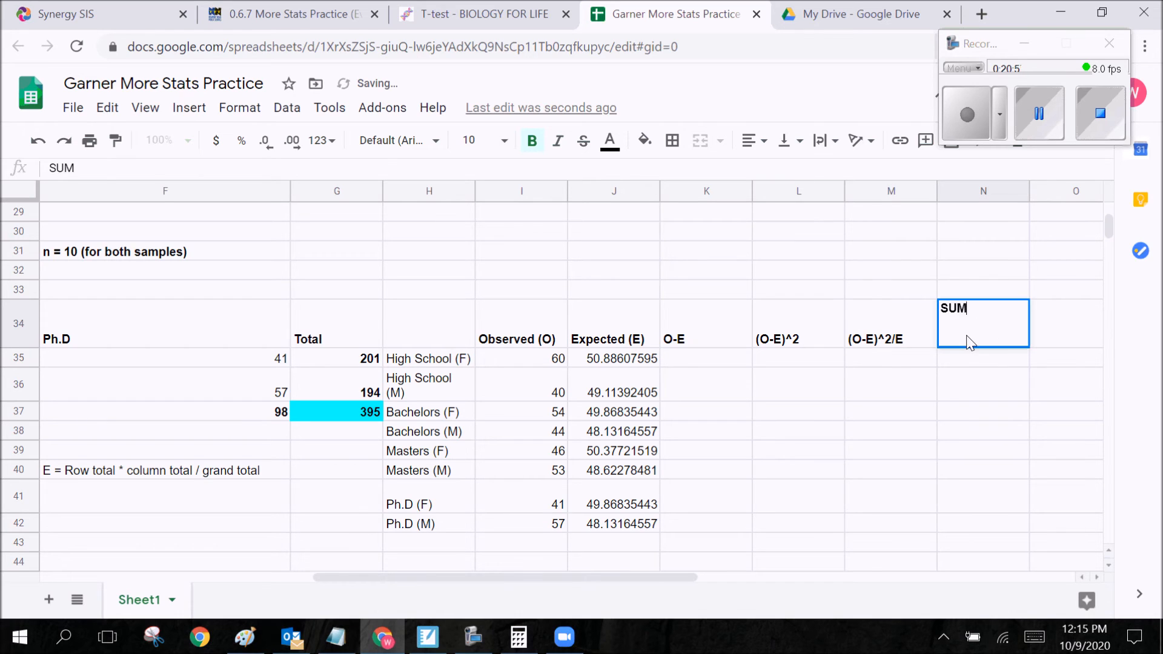
pyautogui.write('(O-E')
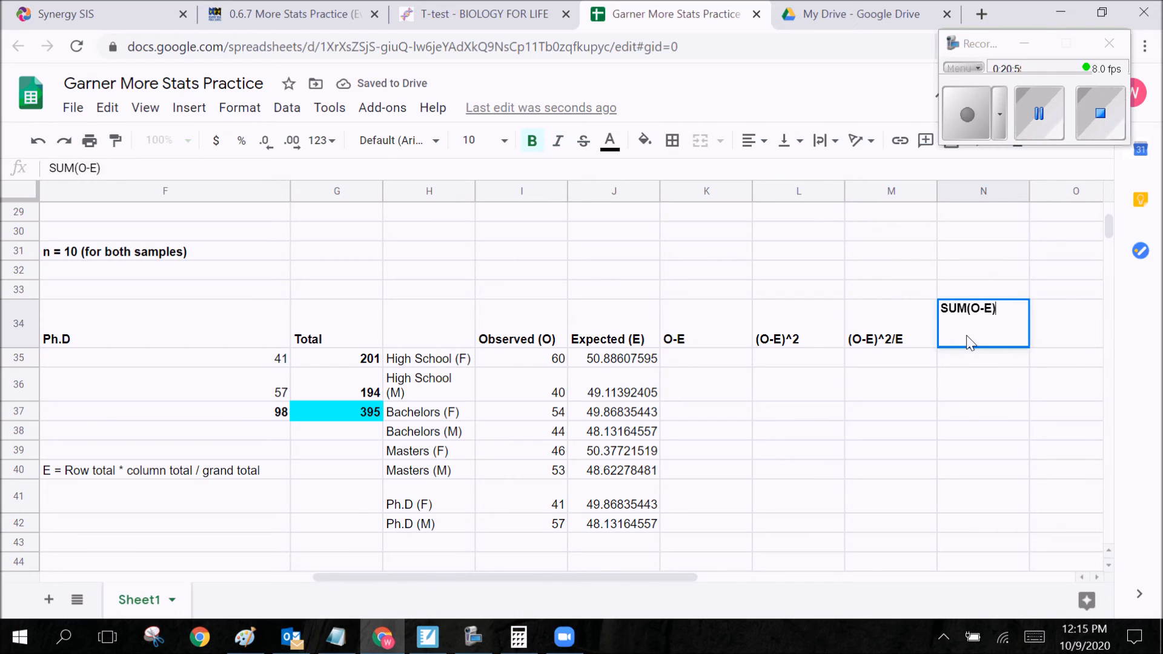
pyautogui.write(')^2/E')
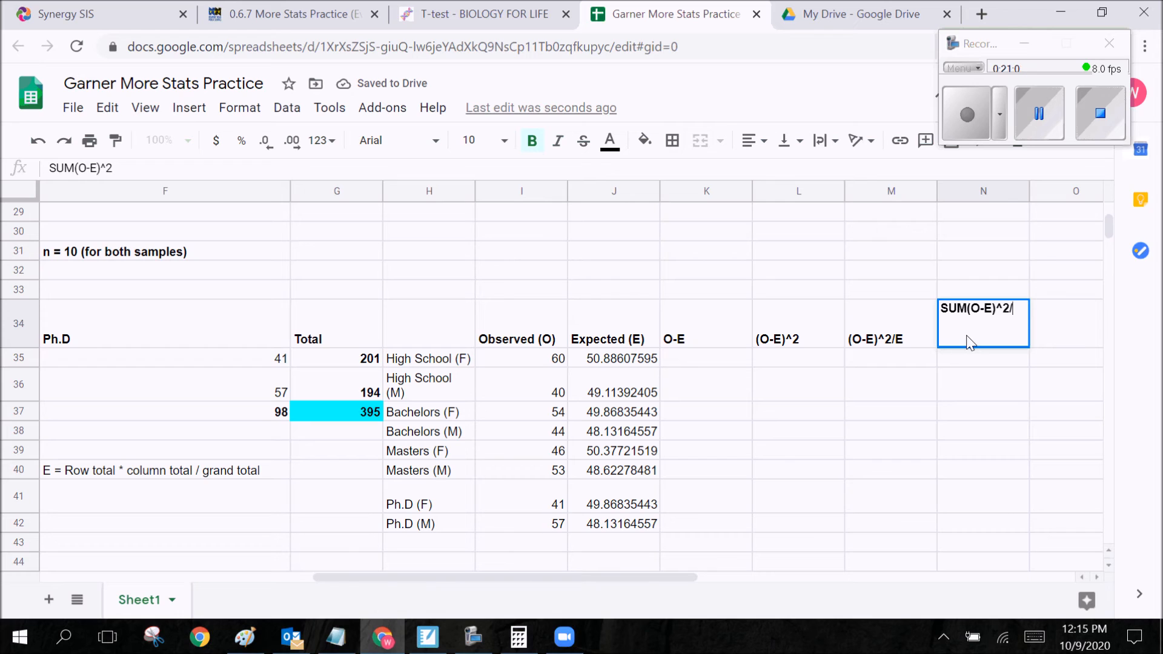
# Step: Calculate the O-E differences with =I35-J35 in K35 and fill the formula down to K42
pyautogui.click(746, 362)
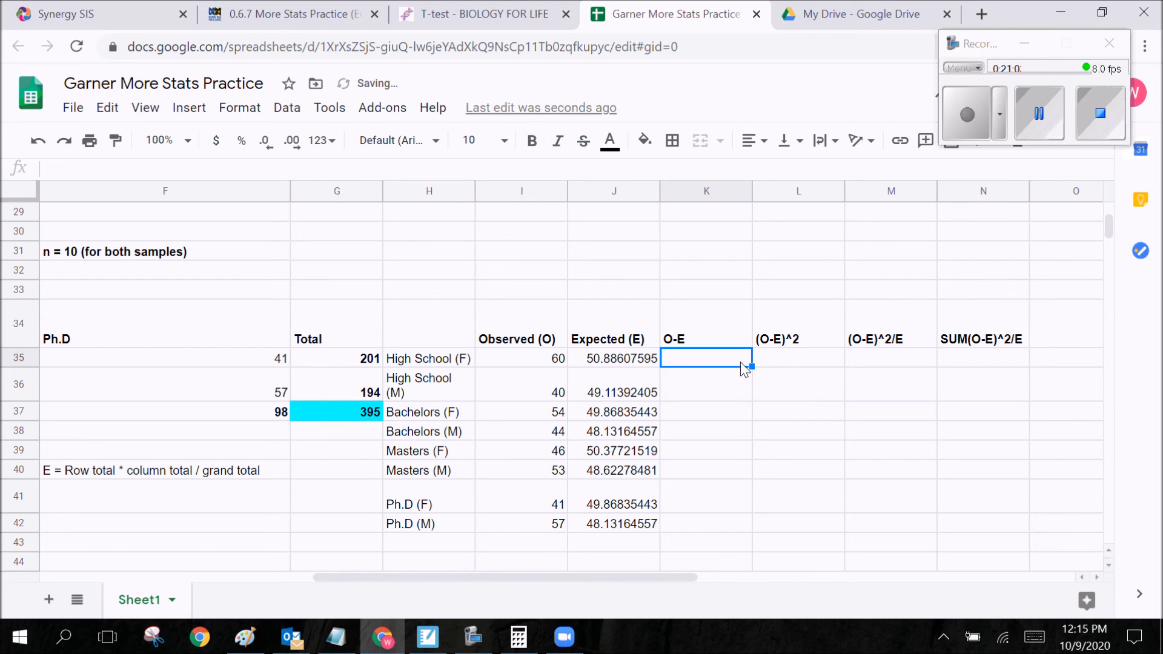
pyautogui.write('=')
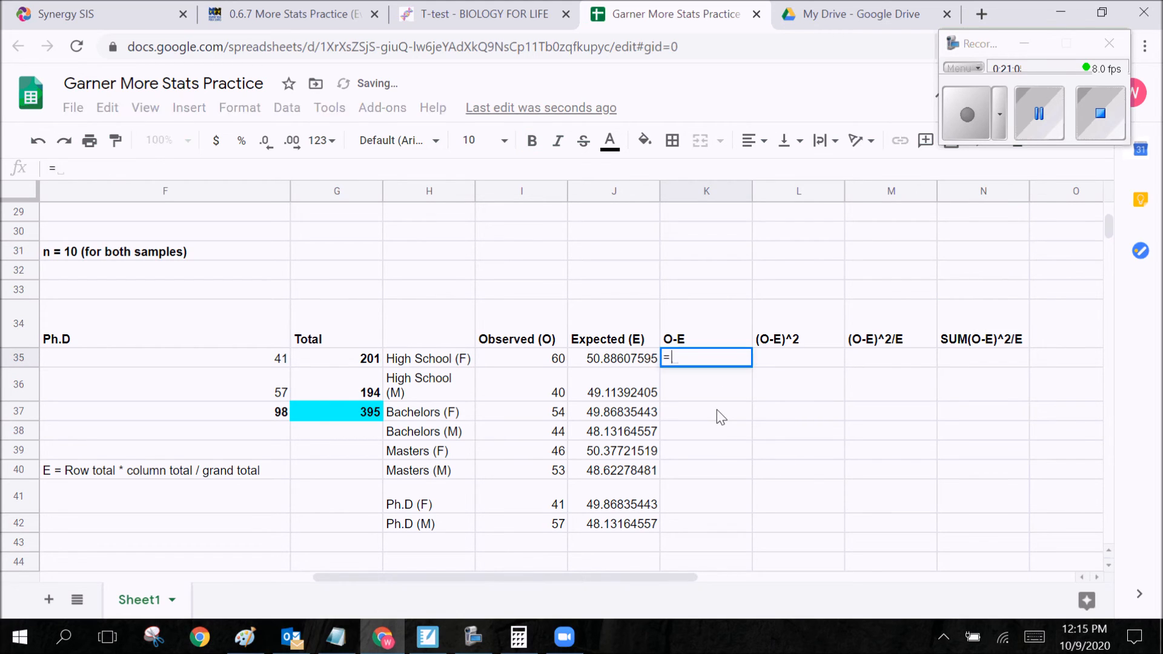
pyautogui.click(549, 363)
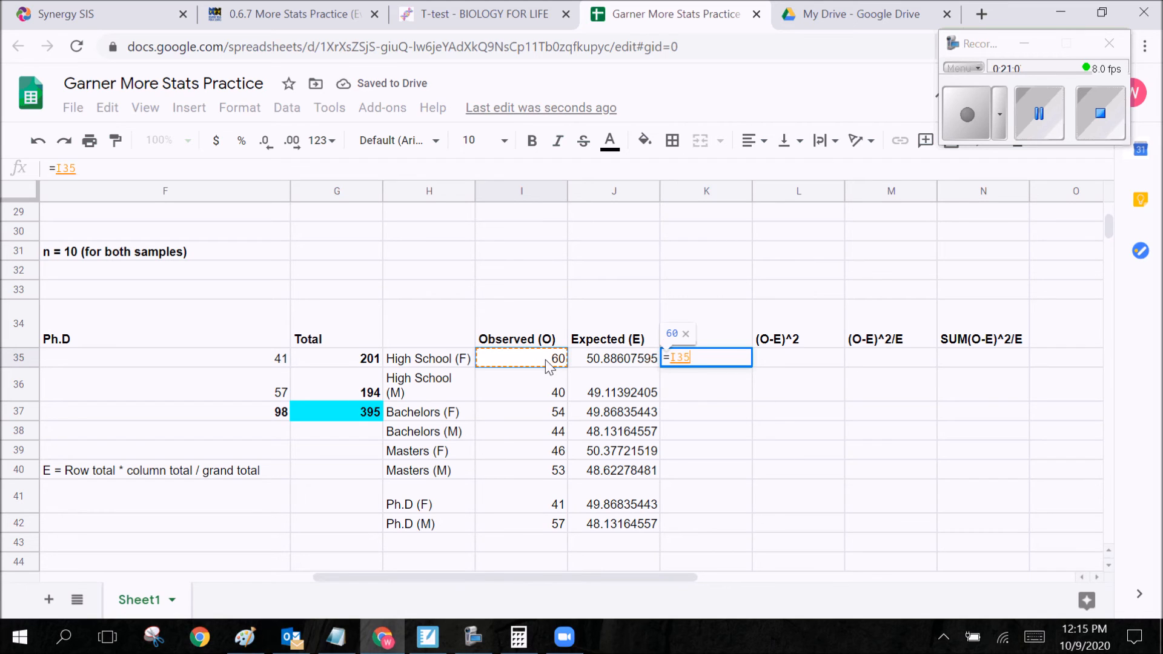
pyautogui.write('-')
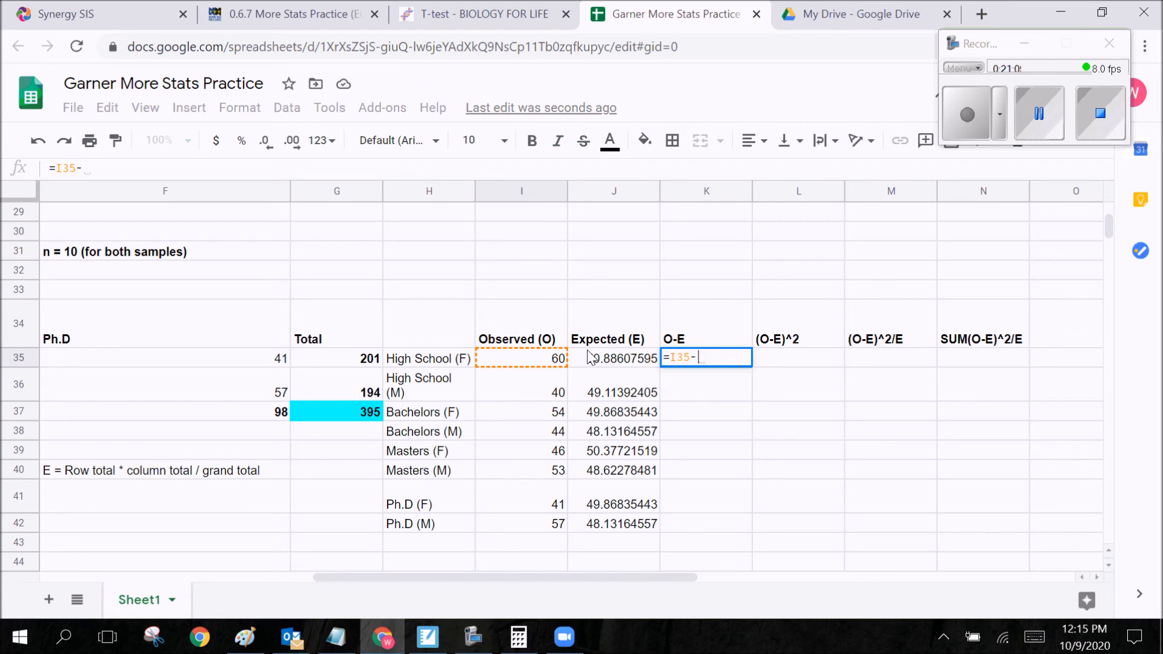
pyautogui.click(590, 358)
pyautogui.press('Return')
pyautogui.click(717, 361)
pyautogui.moveTo(751, 366); pyautogui.dragTo(745, 533)
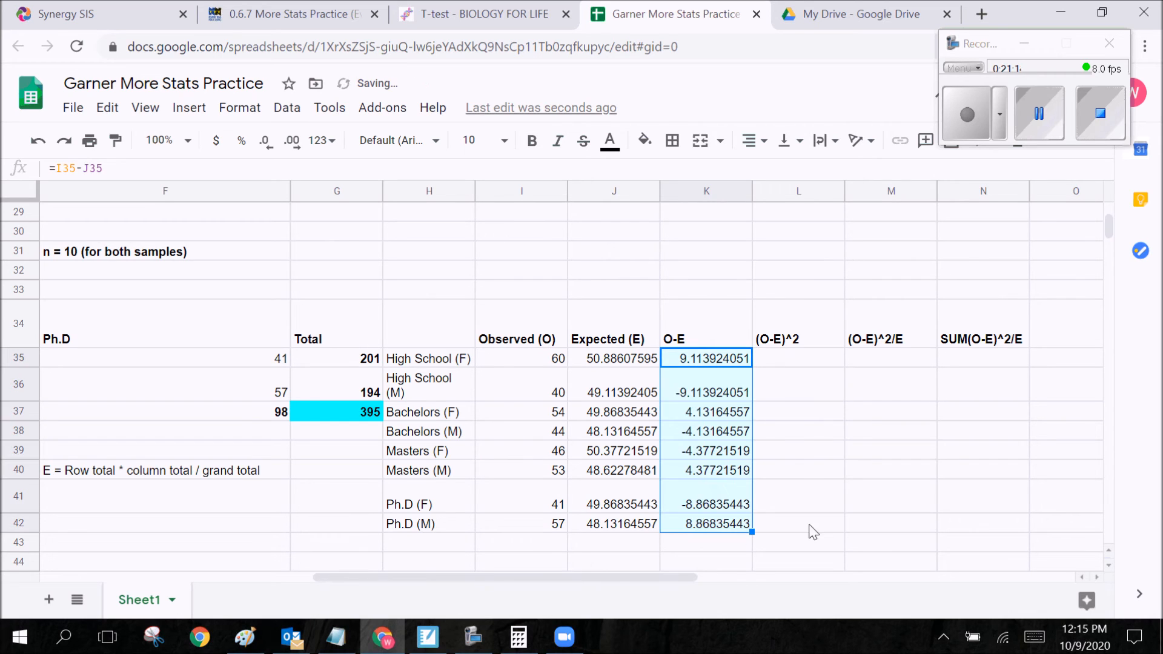
# Step: Square the differences with =K35^2 in L35 and fill the formula down to L42
pyautogui.click(793, 366)
pyautogui.write('=')
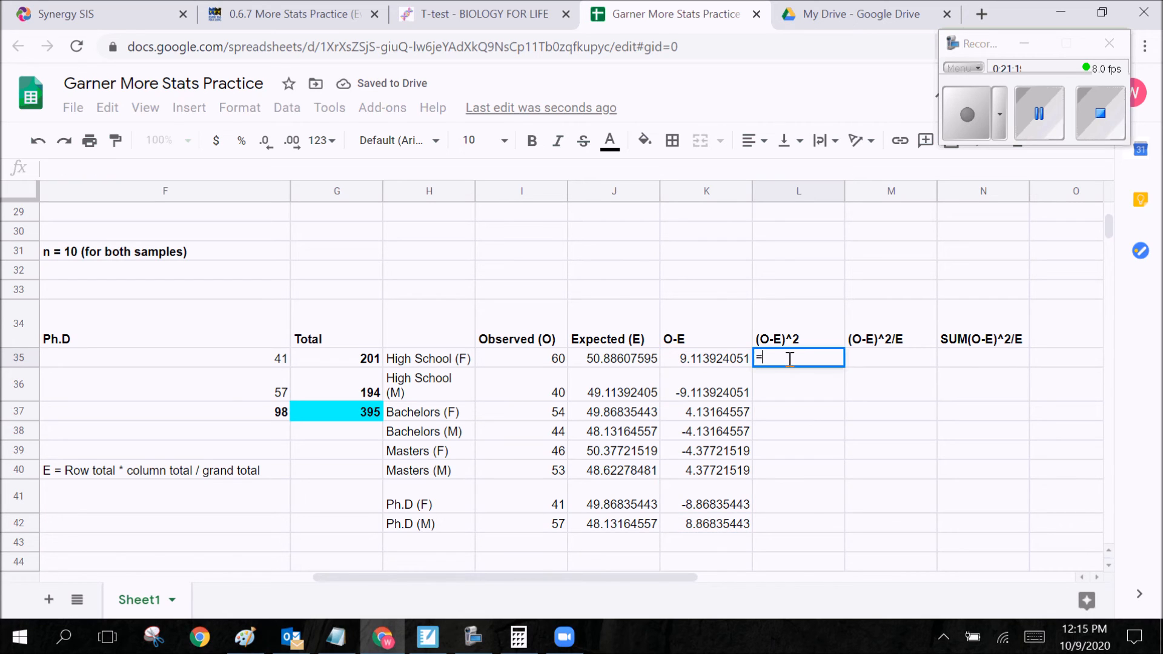
pyautogui.click(698, 365)
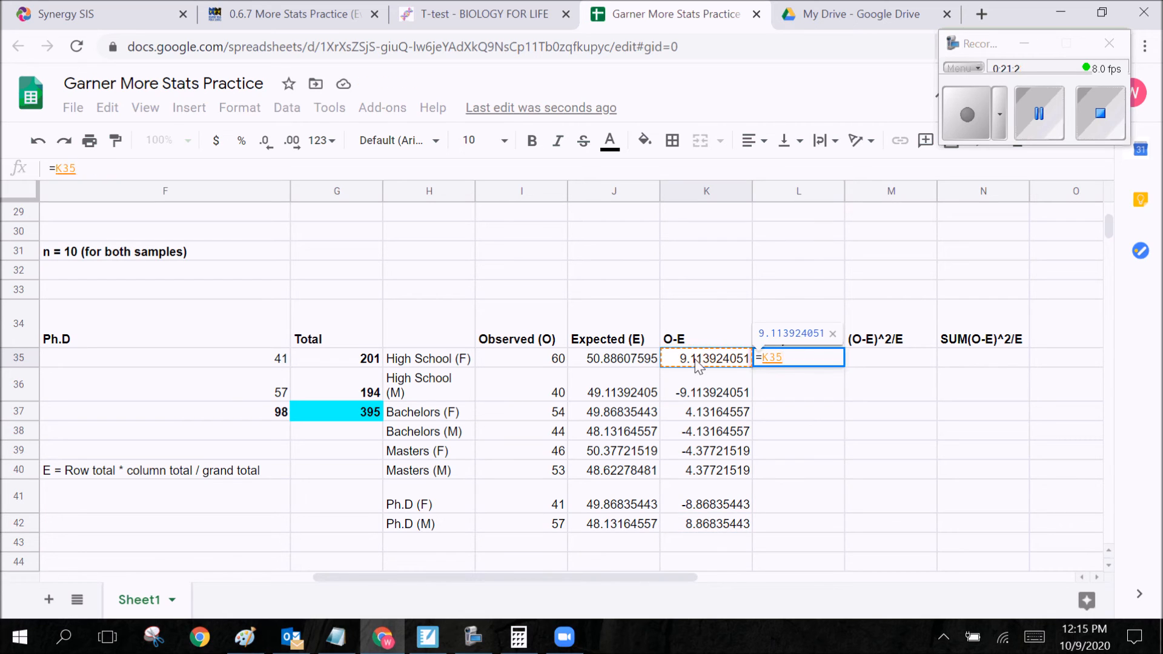
pyautogui.write('^')
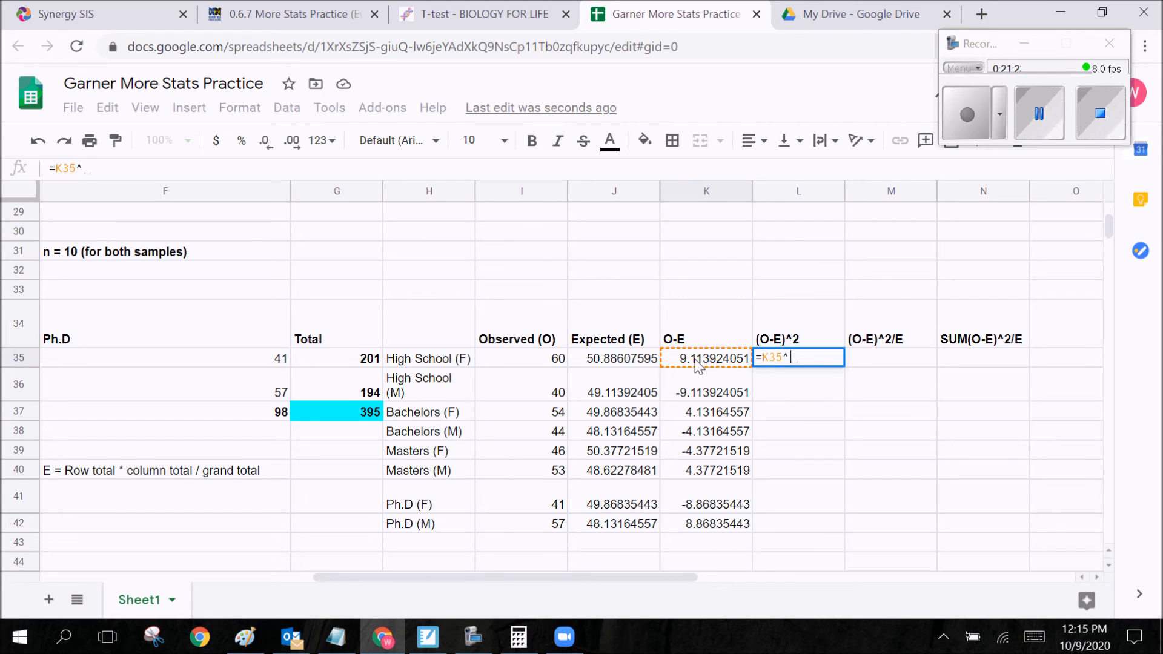
pyautogui.write('2')
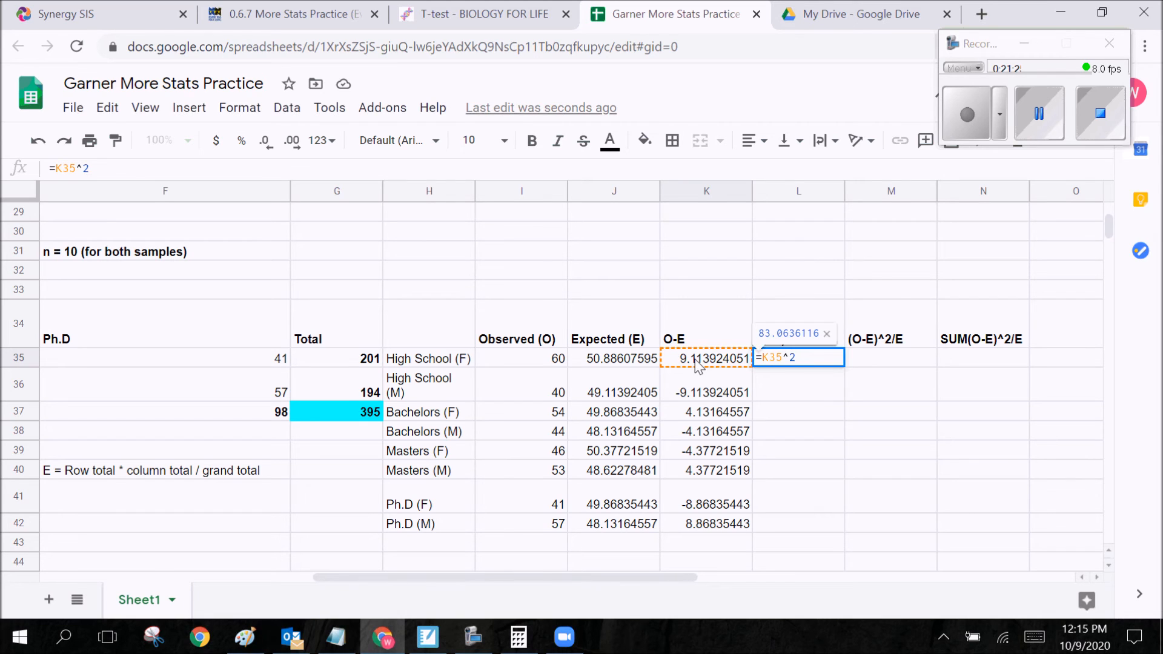
pyautogui.press('Return')
pyautogui.click(830, 362)
pyautogui.moveTo(841, 366); pyautogui.dragTo(839, 525)
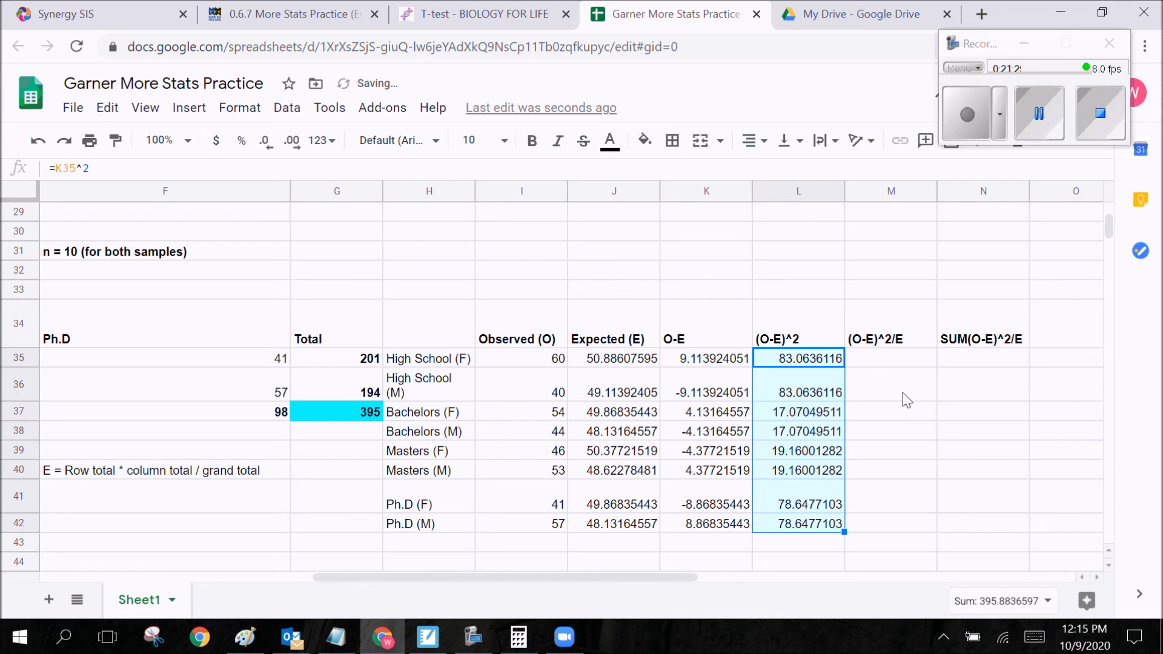
# Step: Divide the squared differences by the expected counts with =L35/J35 in M35 and fill the formula down to M42
pyautogui.click(888, 362)
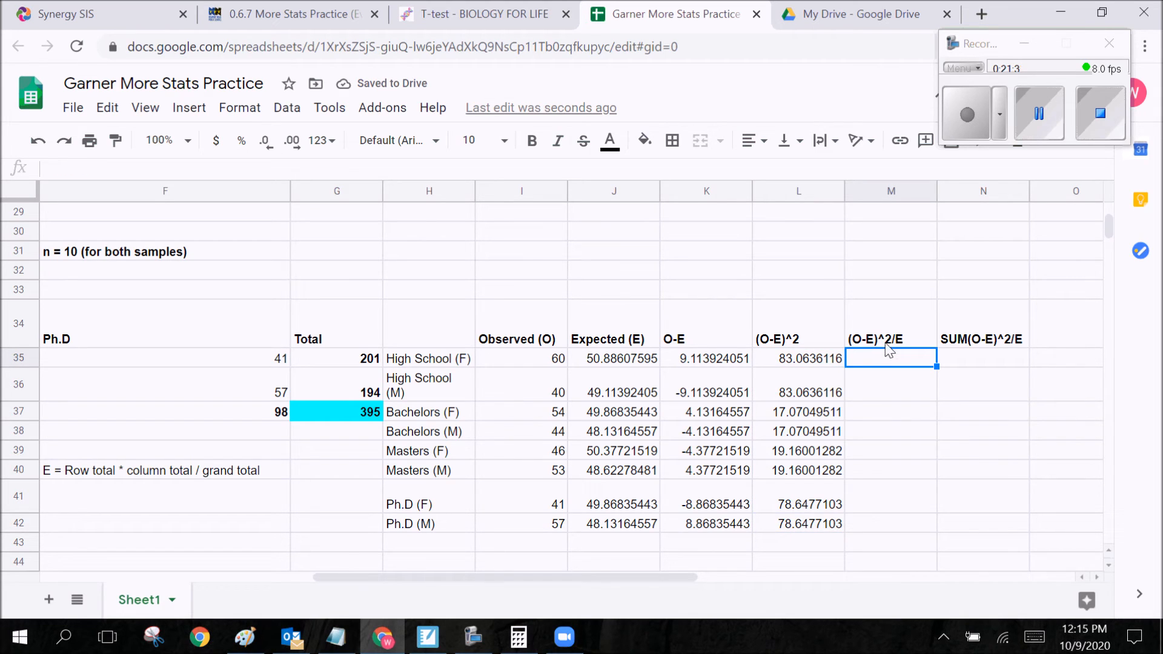
pyautogui.write('=')
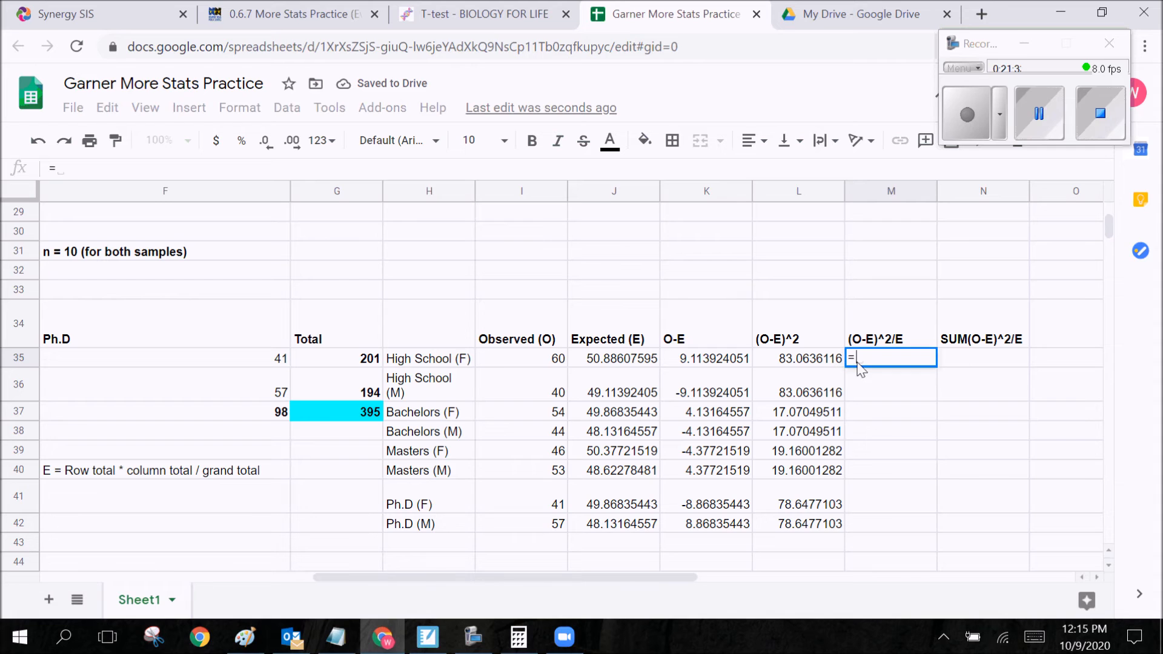
pyautogui.click(813, 363)
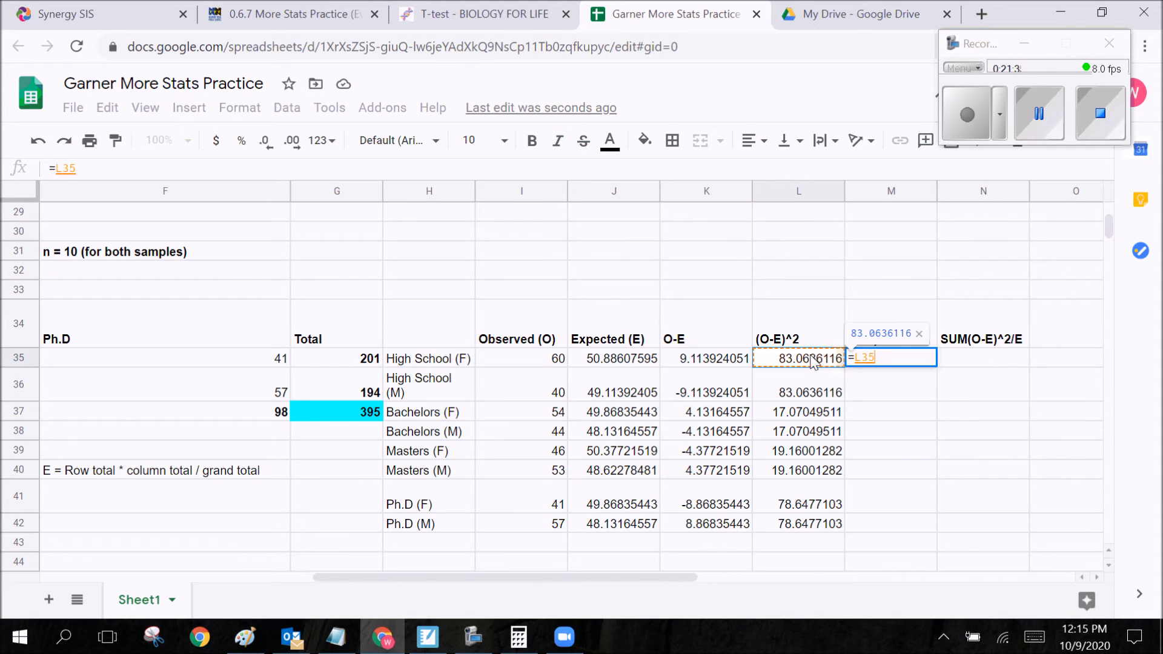
pyautogui.write('/')
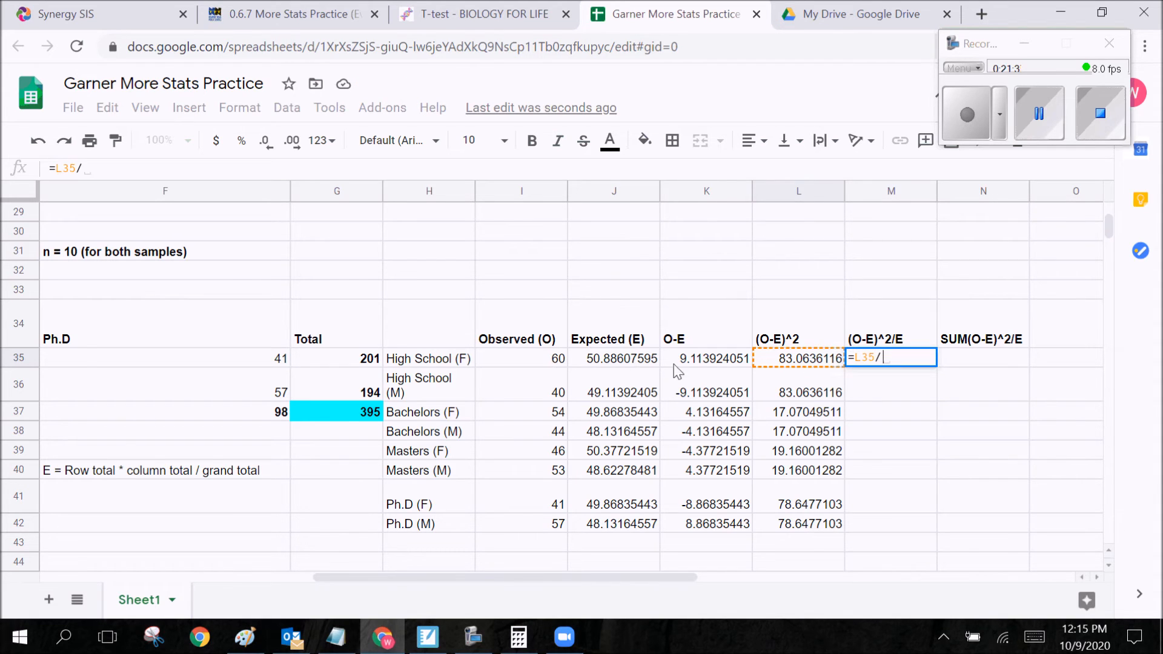
pyautogui.click(597, 365)
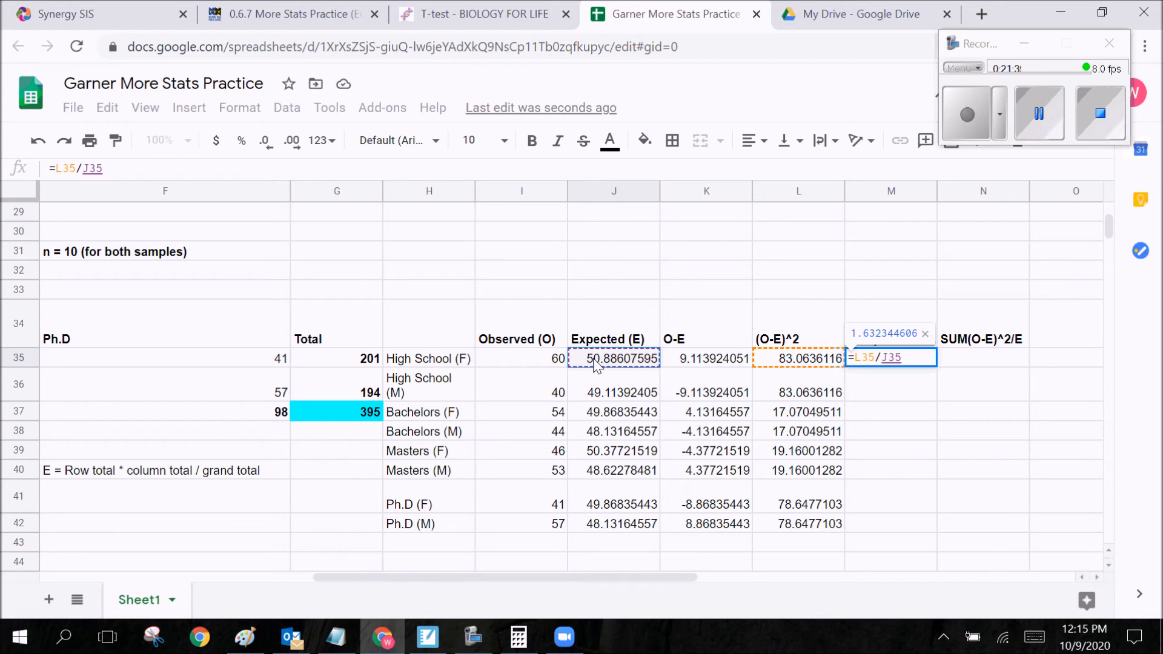
pyautogui.press('Return')
pyautogui.click(902, 359)
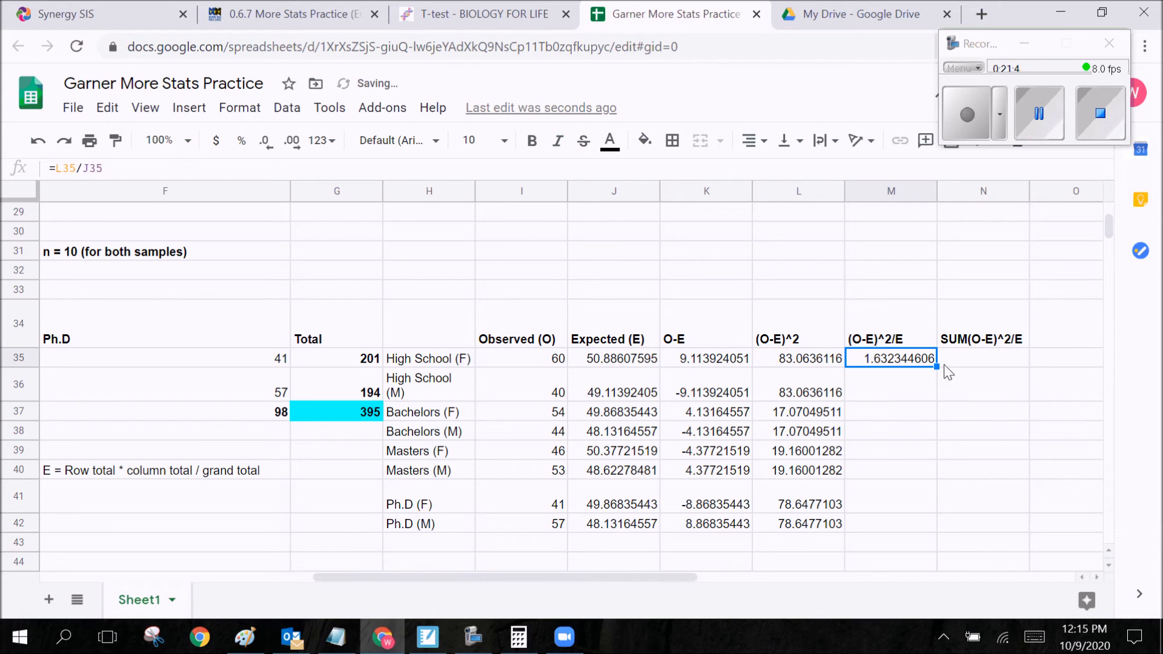
pyautogui.moveTo(936, 366); pyautogui.dragTo(930, 524)
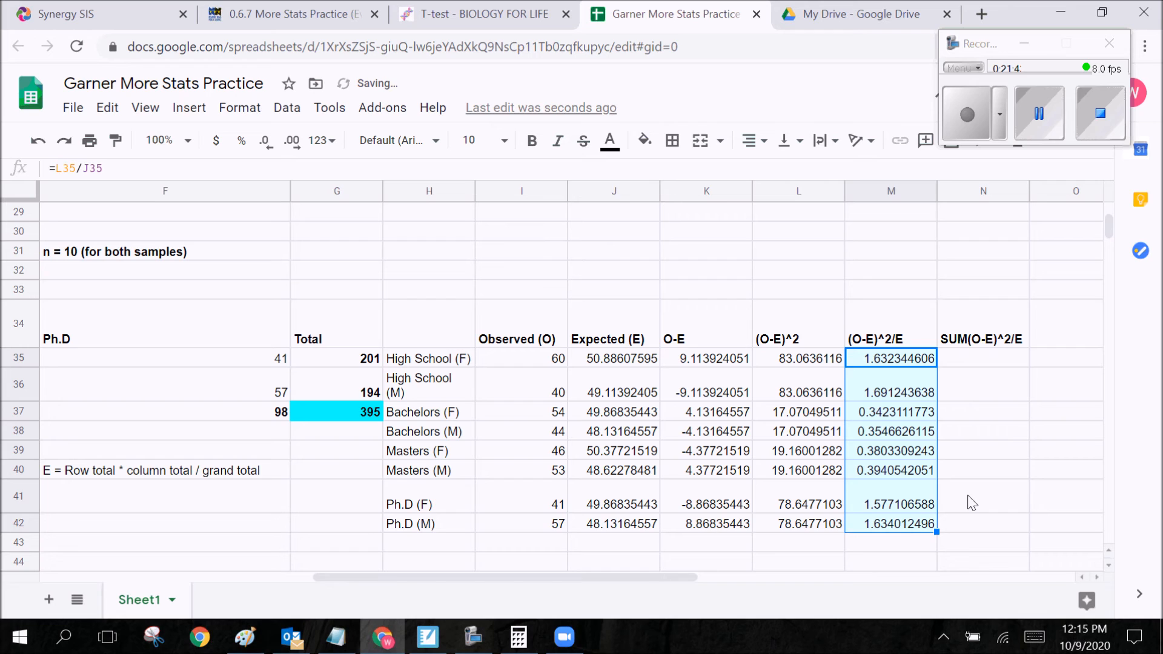
# Step: Add up the (O-E)^2/E column with =SUM(M35:M42) in N35
pyautogui.doubleClick(974, 363)
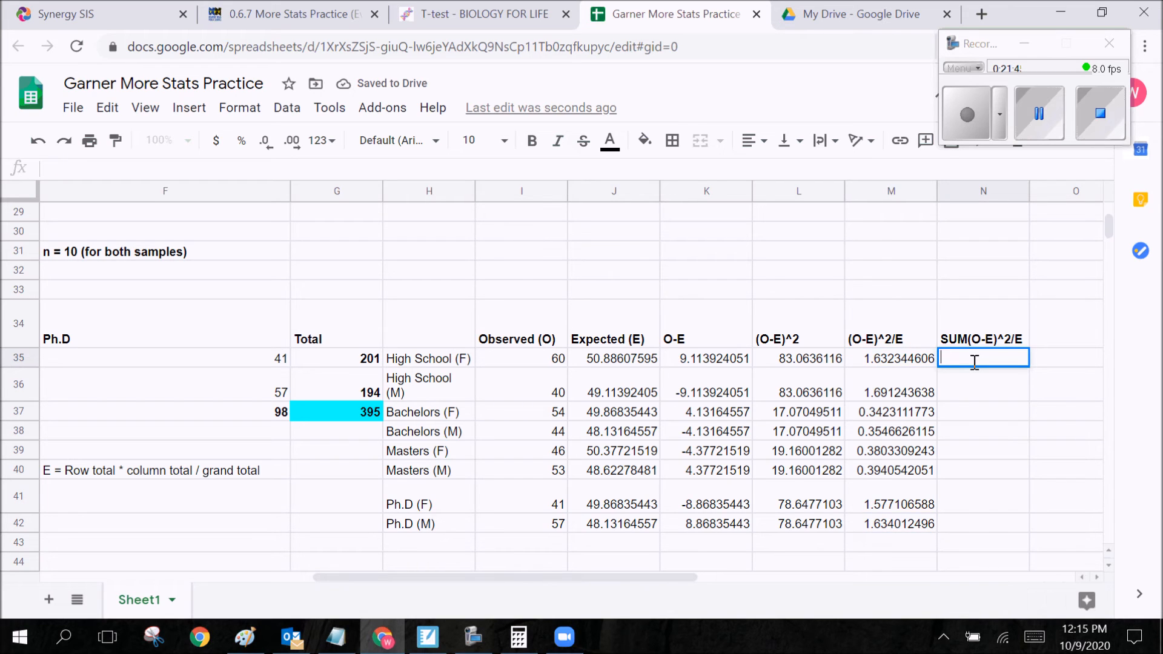
pyautogui.write('=sum')
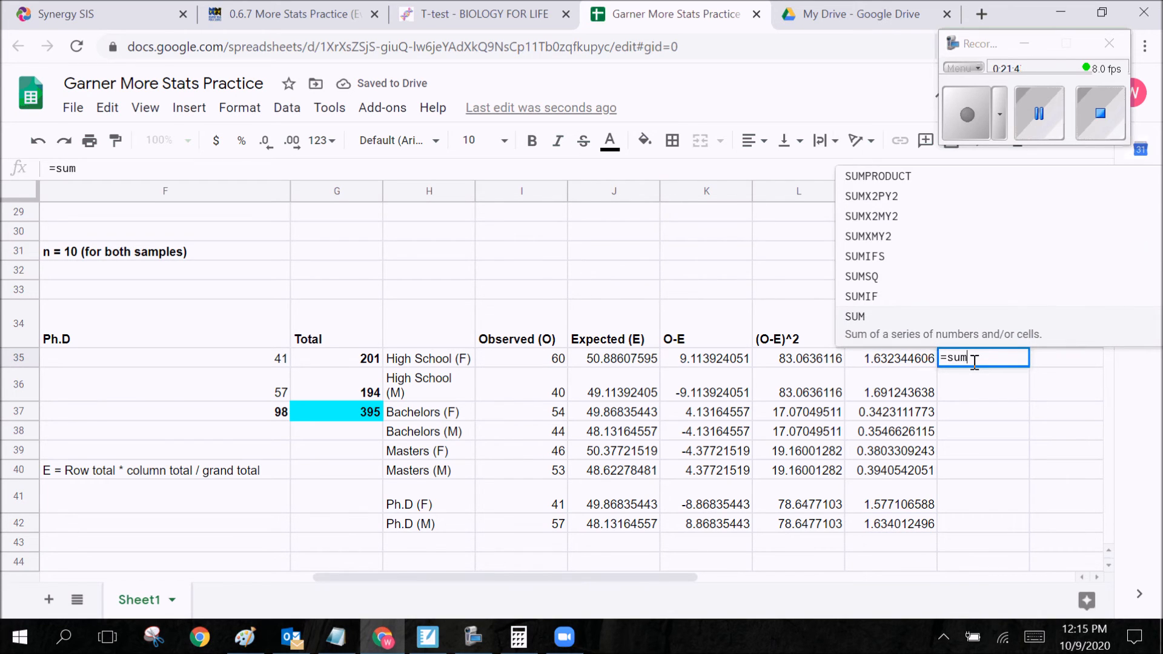
pyautogui.press('Tab')
pyautogui.moveTo(893, 367); pyautogui.dragTo(895, 527)
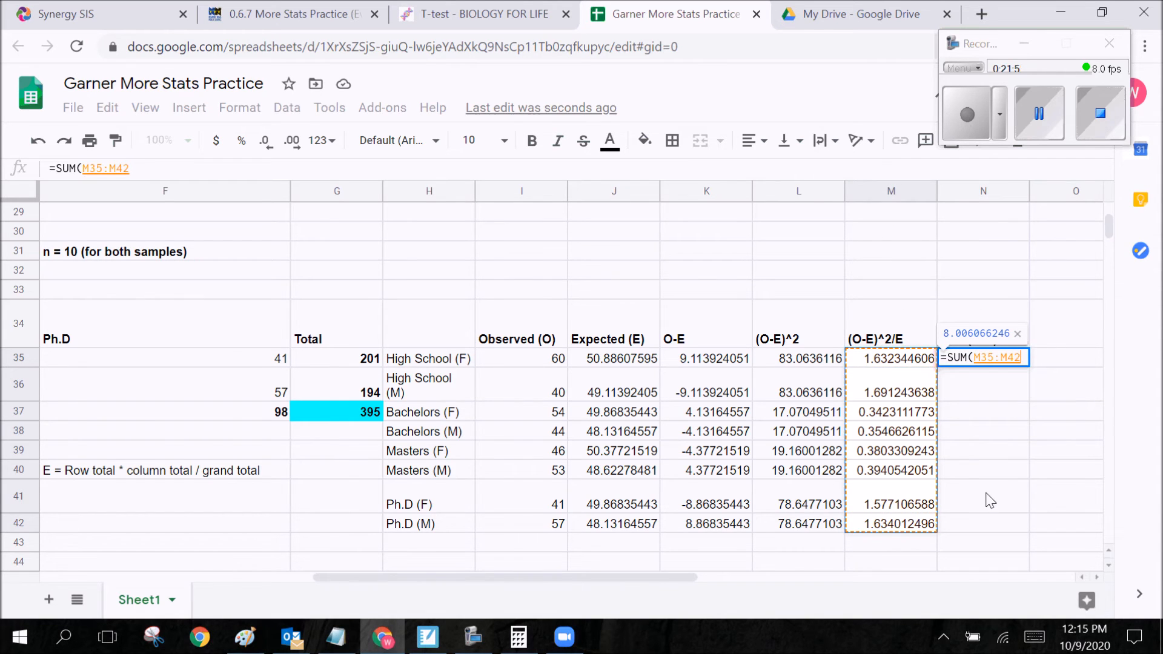
pyautogui.write(')')
pyautogui.press('Return')
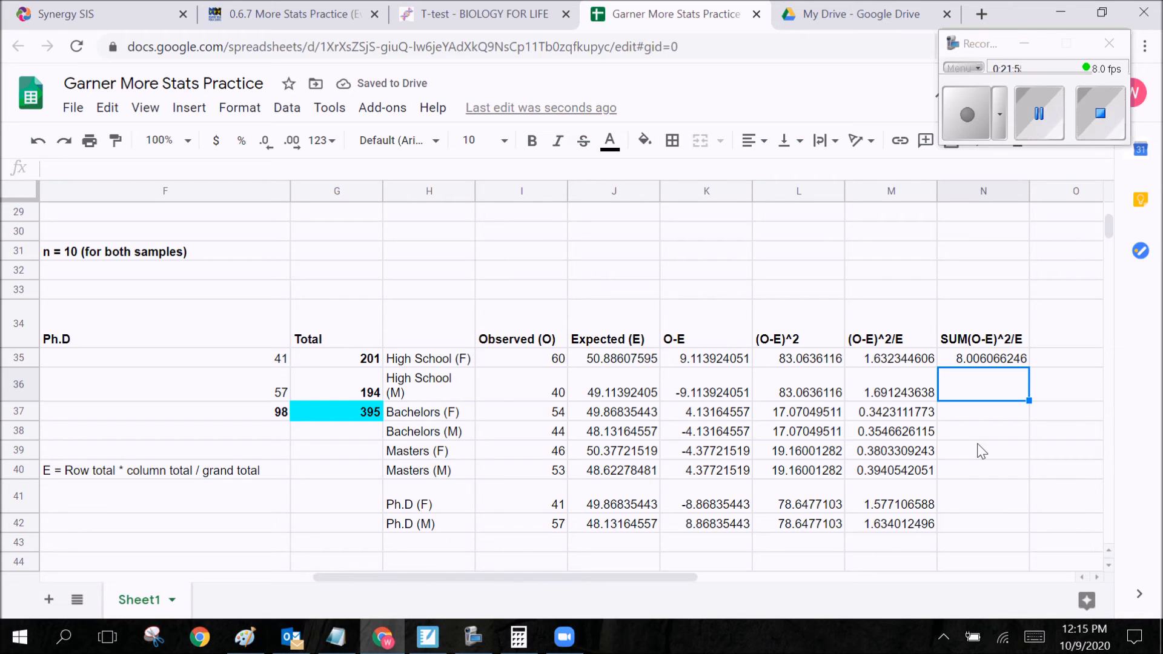
# Step: Go through the categories from High School (F) to Ph.D (M) and enter DF = 8 in N37
pyautogui.click(971, 417)
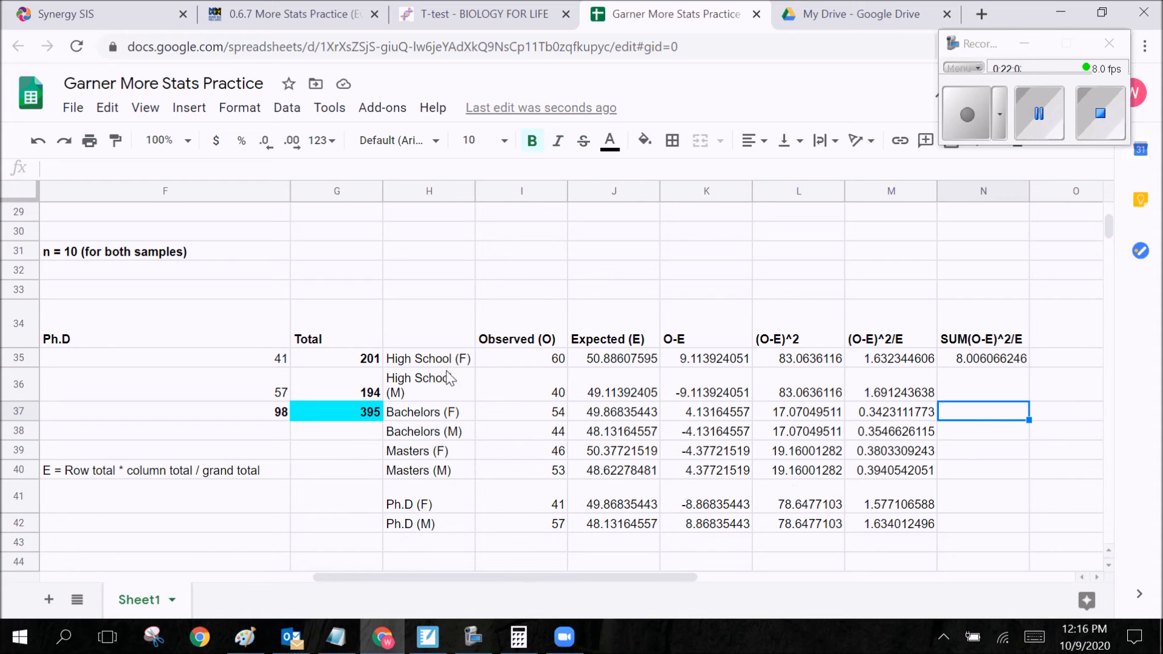
pyautogui.click(442, 364)
pyautogui.click(442, 388)
pyautogui.click(444, 414)
pyautogui.click(442, 435)
pyautogui.click(441, 453)
pyautogui.click(439, 475)
pyautogui.click(434, 506)
pyautogui.click(429, 526)
pyautogui.click(965, 418)
pyautogui.write('DF')
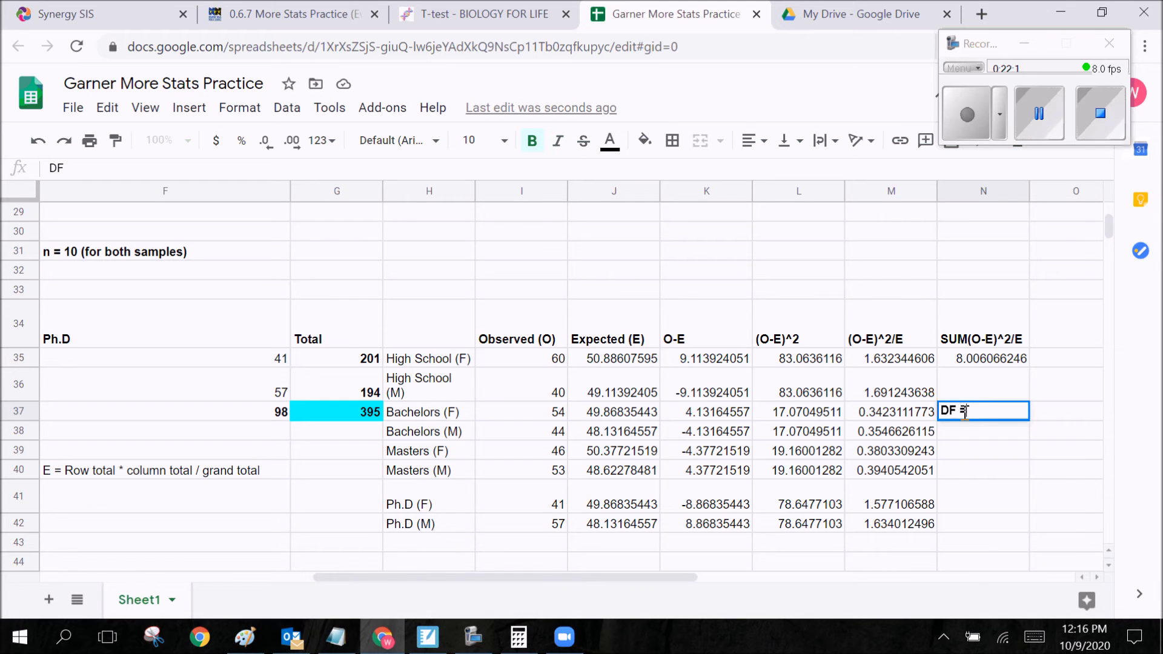
pyautogui.write(' = 8')
pyautogui.press('Return')
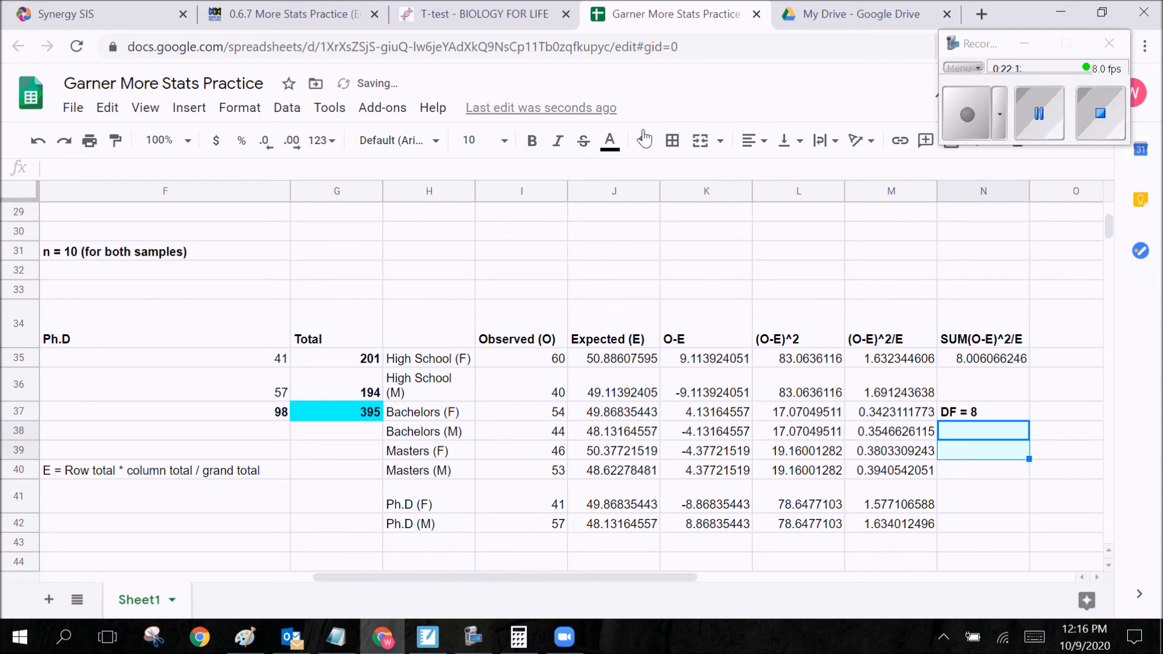
# Step: Close the T-test page, open the Chi-Square link from the assignment, and find the page's table of chi-square critical values
pyautogui.click(472, 13)
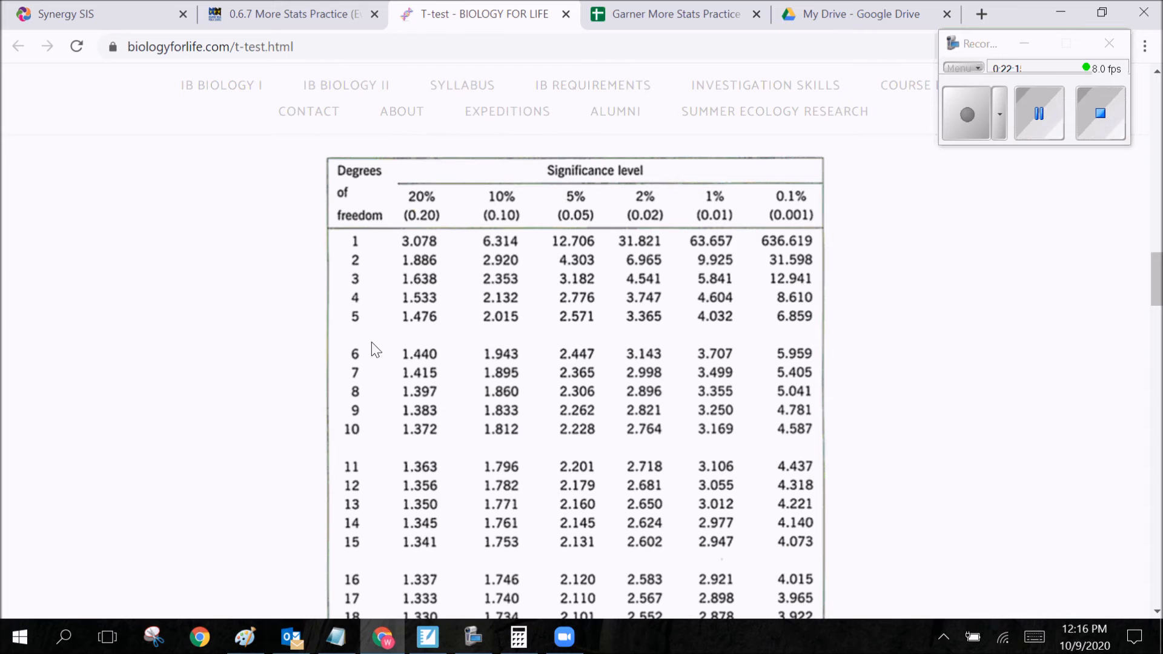
pyautogui.click(566, 13)
pyautogui.click(338, 18)
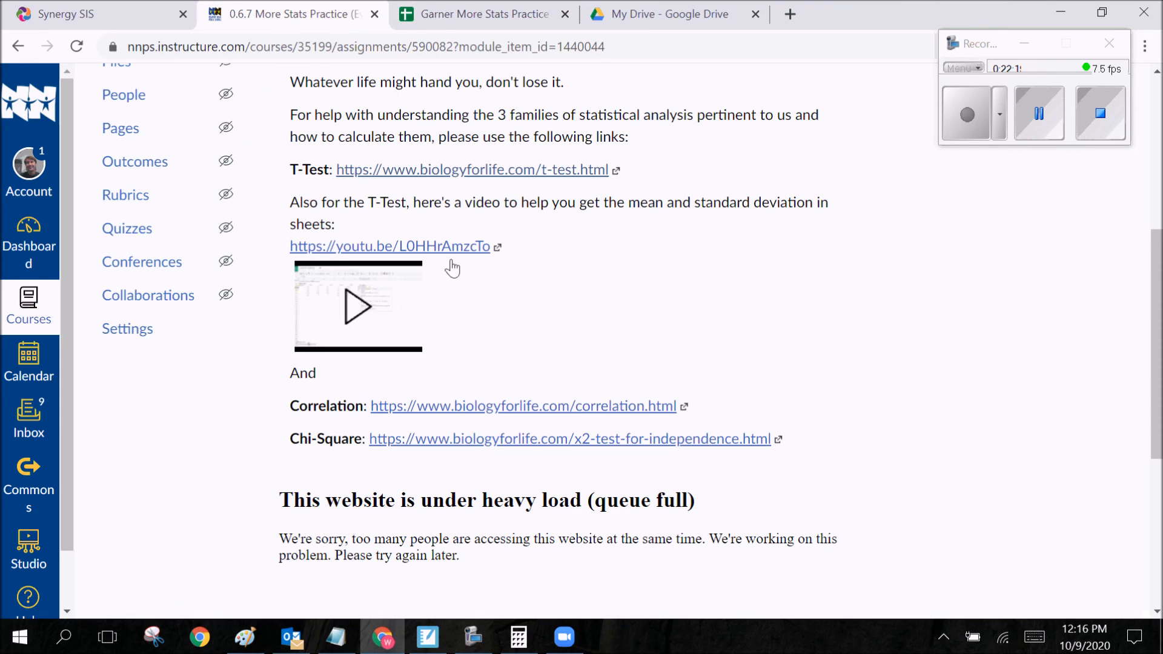
pyautogui.click(470, 448)
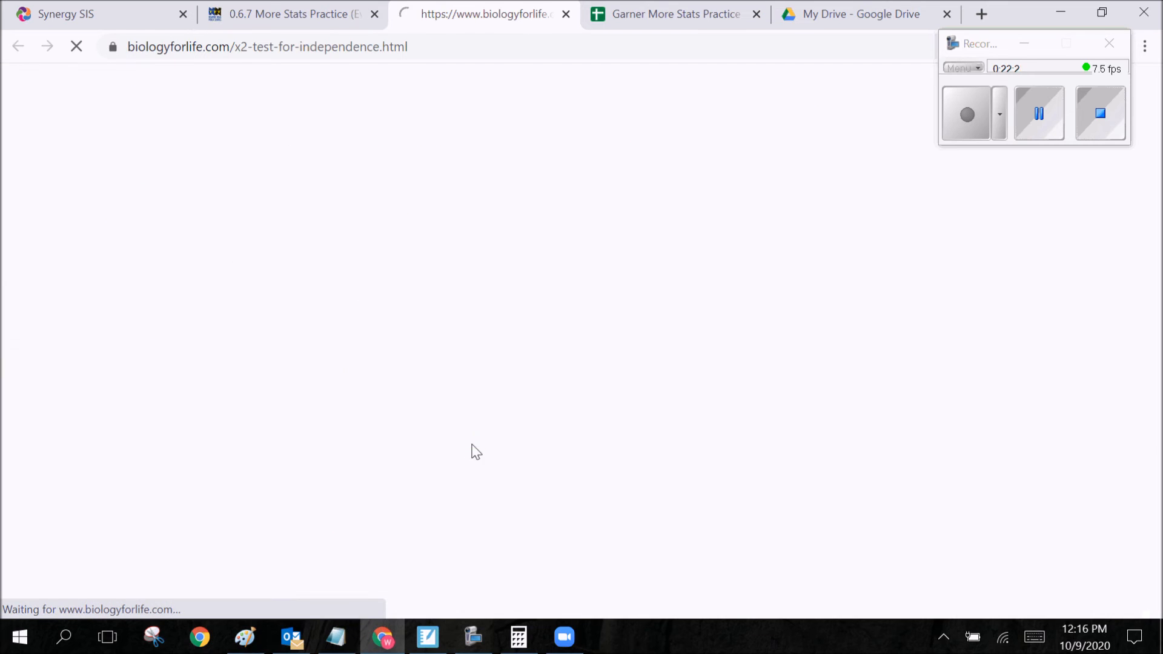
pyautogui.scroll(-6, 689, 294)
pyautogui.scroll(-20, 689, 294)
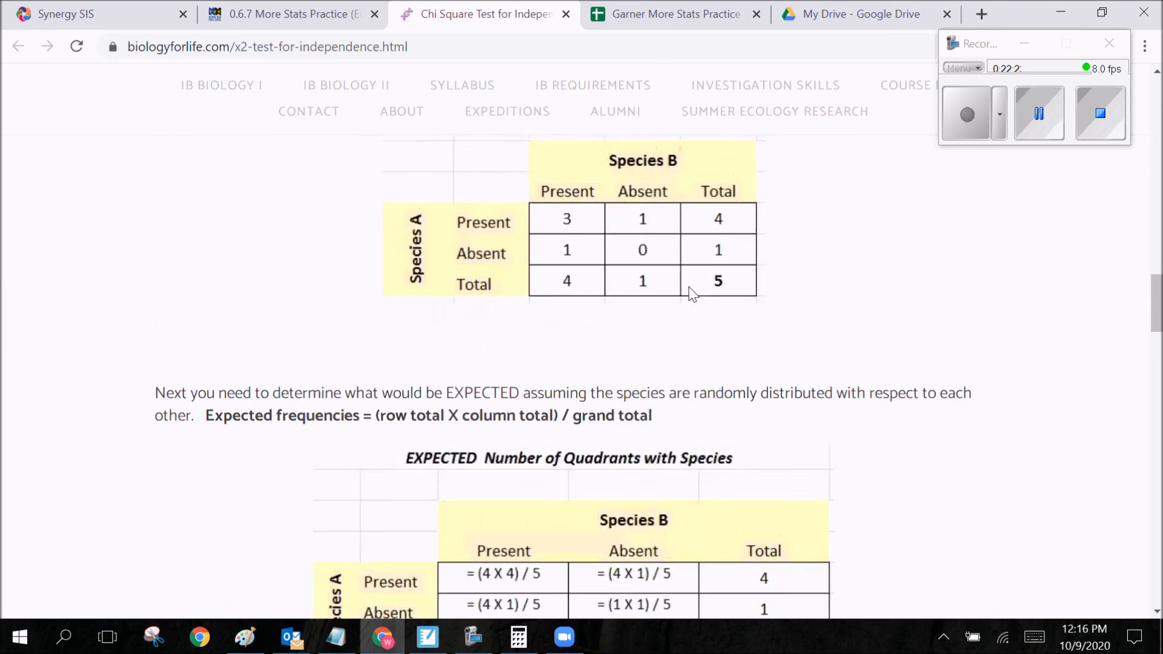
pyautogui.scroll(-10, 692, 294)
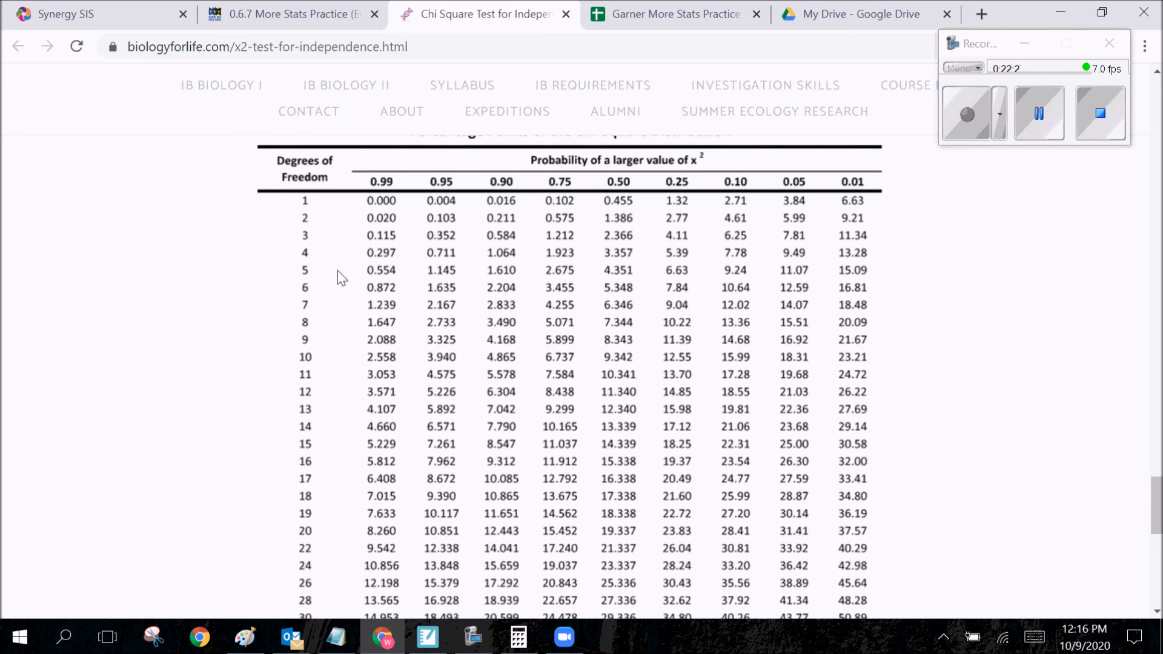
# Step: Return to the spreadsheet, recount the categories in column H, and extend the degrees of freedom in N37 to DF = 8-1 = 7
pyautogui.click(664, 13)
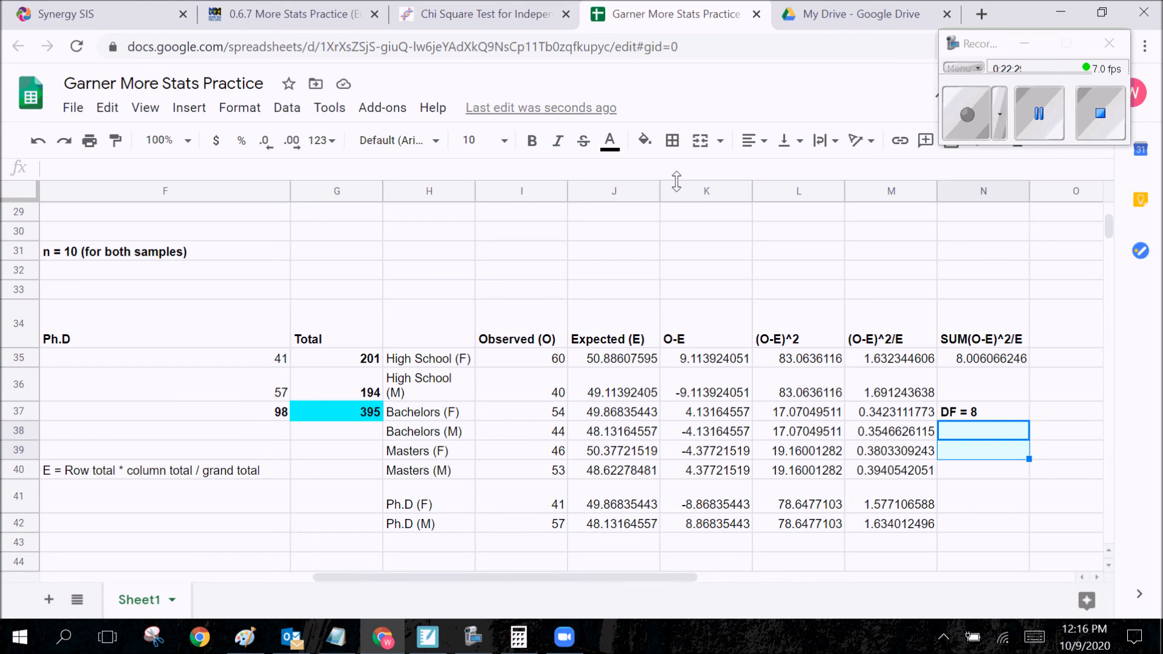
pyautogui.click(436, 362)
pyautogui.click(438, 416)
pyautogui.click(439, 431)
pyautogui.click(440, 453)
pyautogui.click(439, 473)
pyautogui.click(441, 503)
pyautogui.click(458, 524)
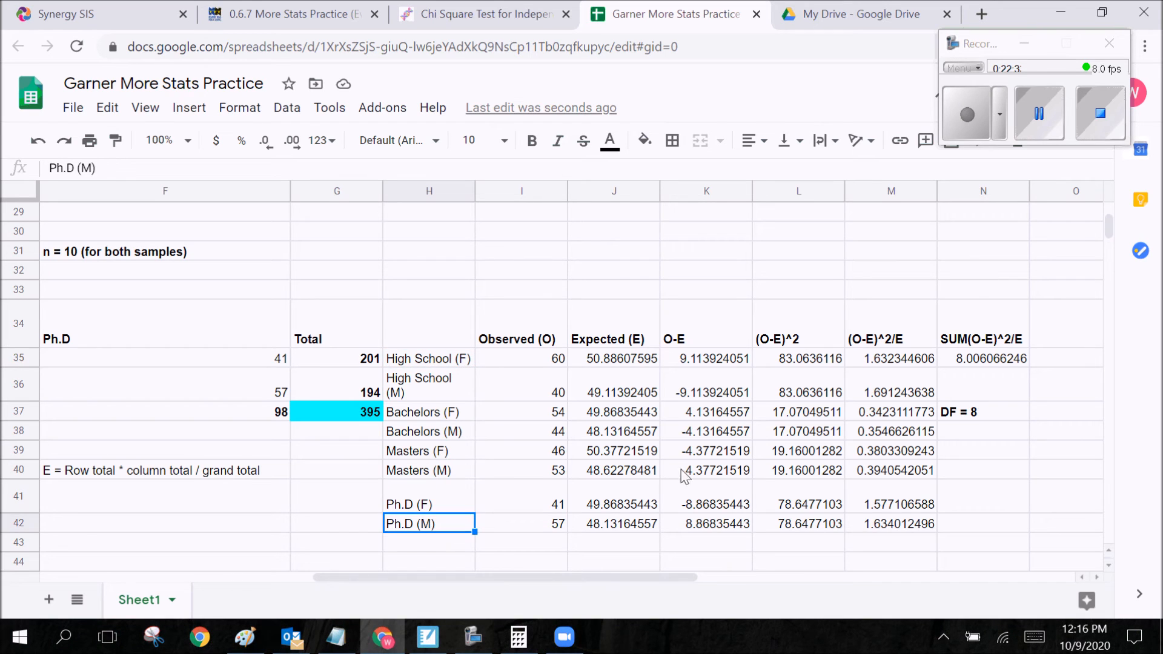
pyautogui.doubleClick(993, 412)
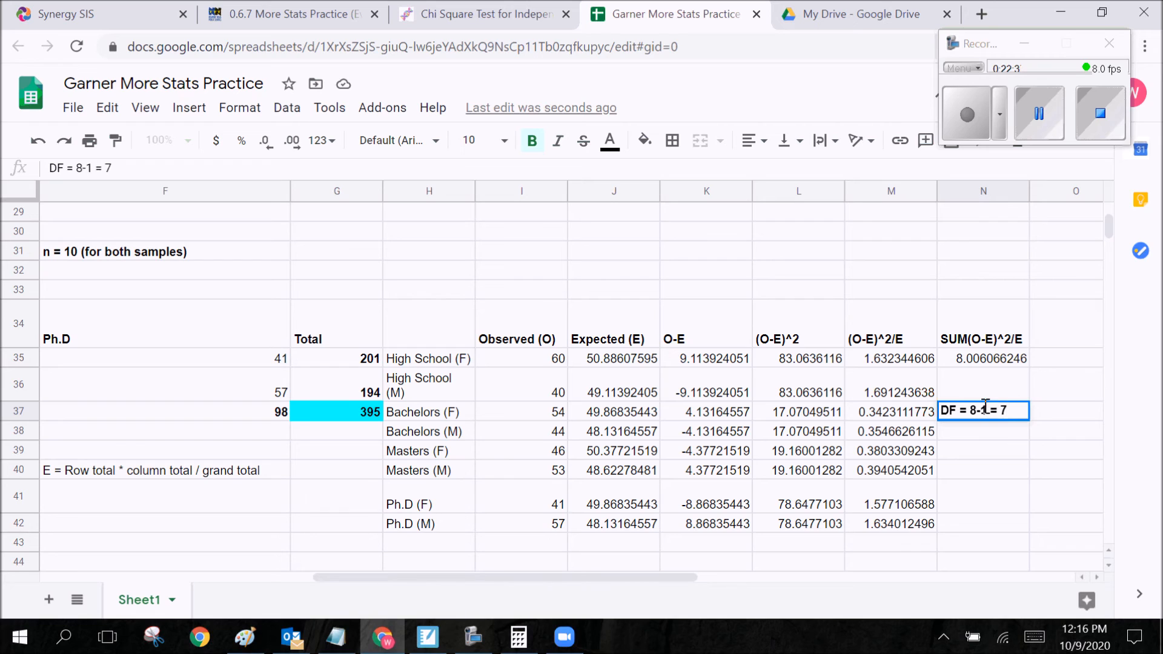
# Step: Enter the degrees-of-freedom formula DF = N-1 as text in N36, above the calculated entry
pyautogui.click(977, 393)
pyautogui.write('DF = N')
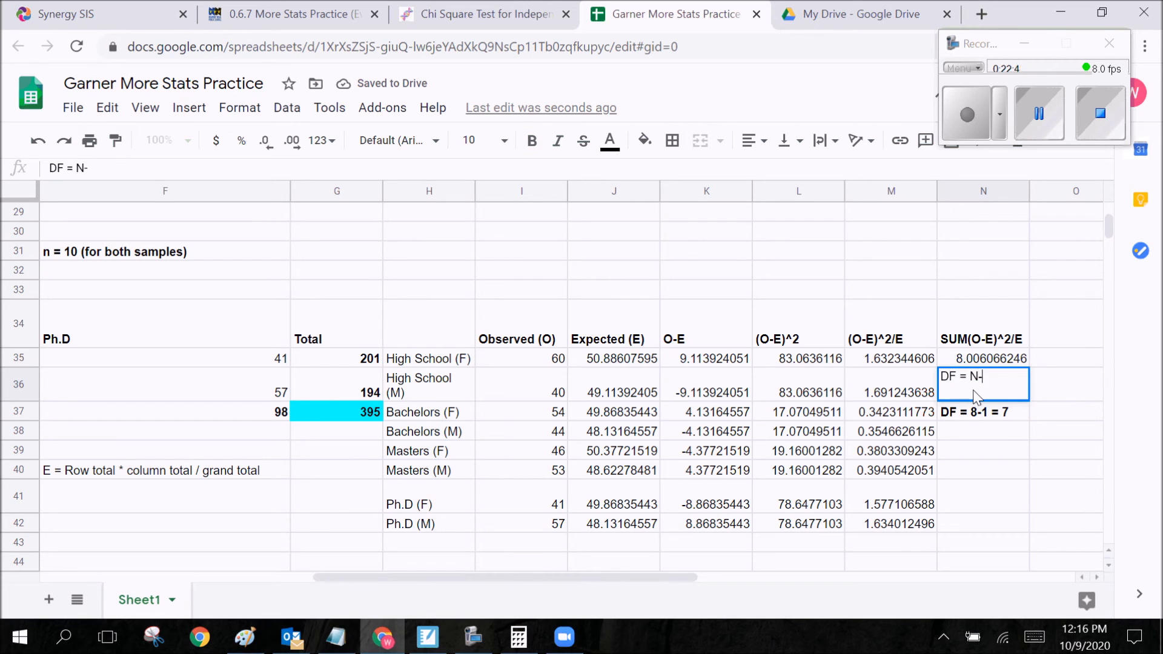
pyautogui.write('-1')
pyautogui.click(533, 144)
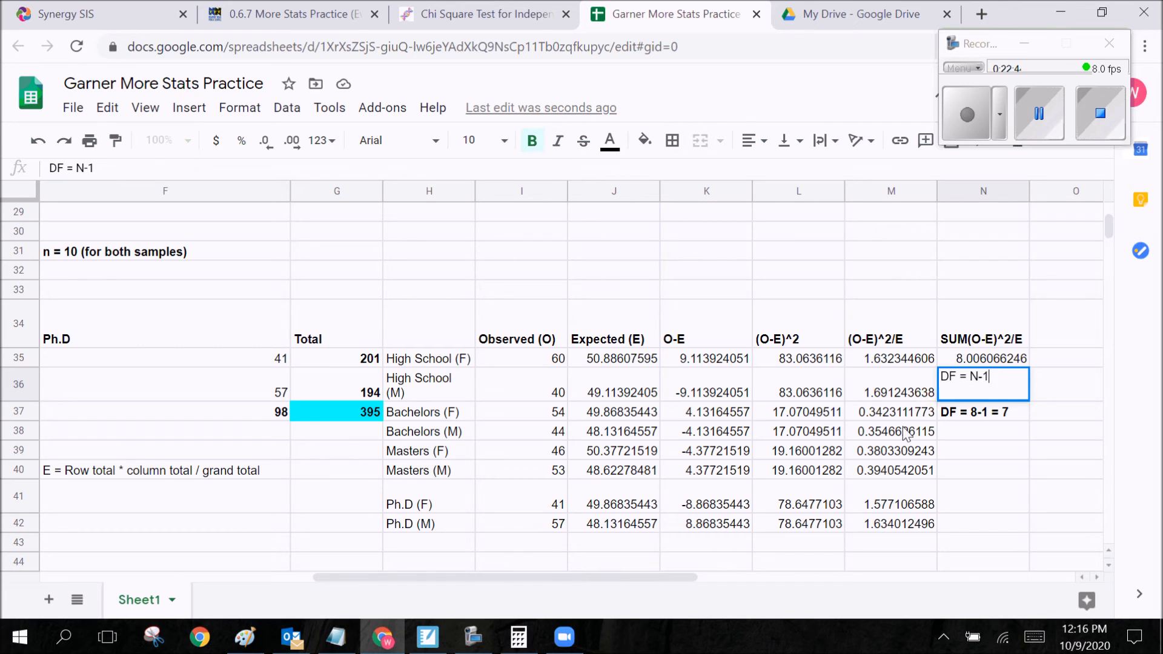
pyautogui.click(988, 431)
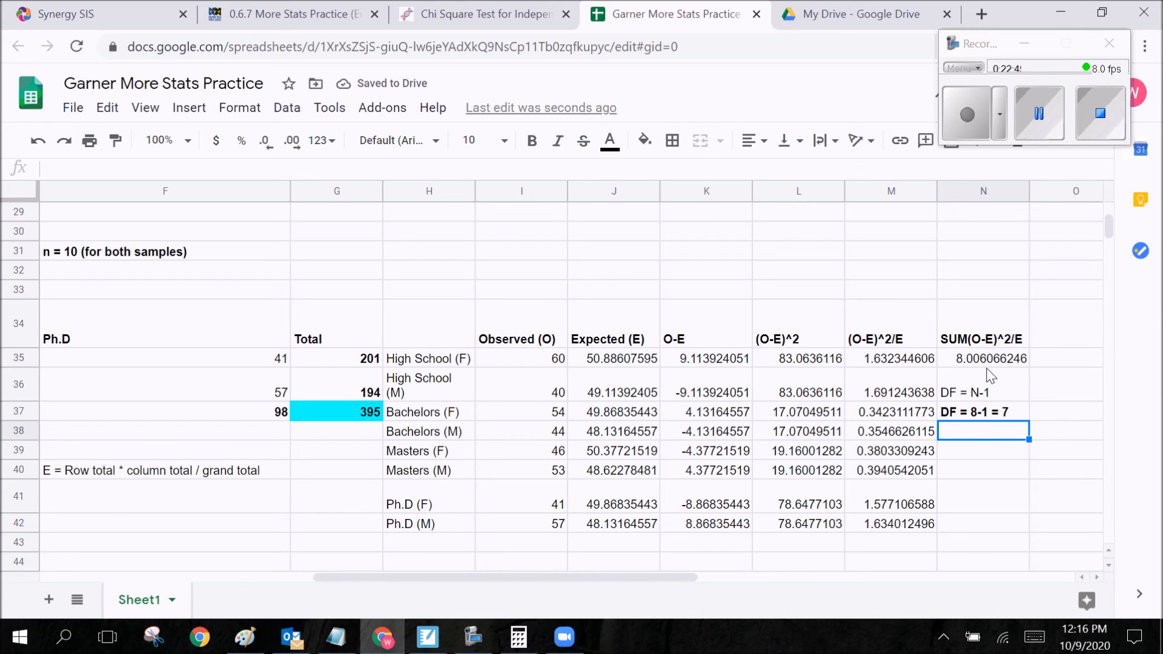
# Step: Consult the chi-square critical value table on the biologyforlife page and return to the Example 3 hypotheses and conclusion in the spreadsheet
pyautogui.click(426, 23)
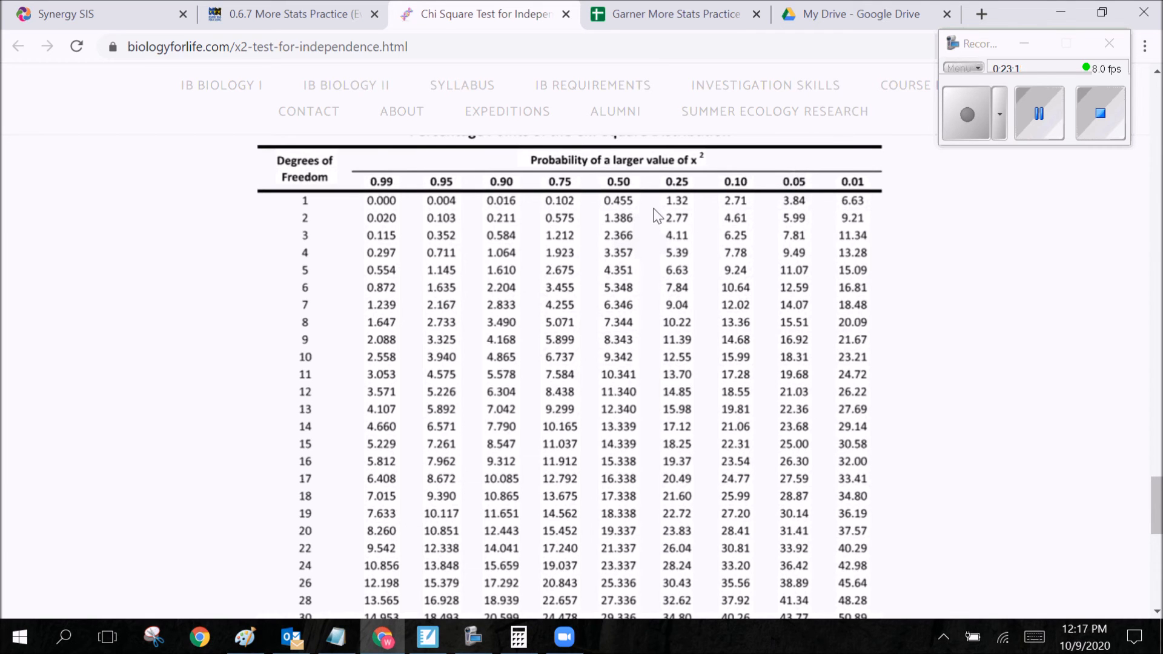
pyautogui.click(651, 14)
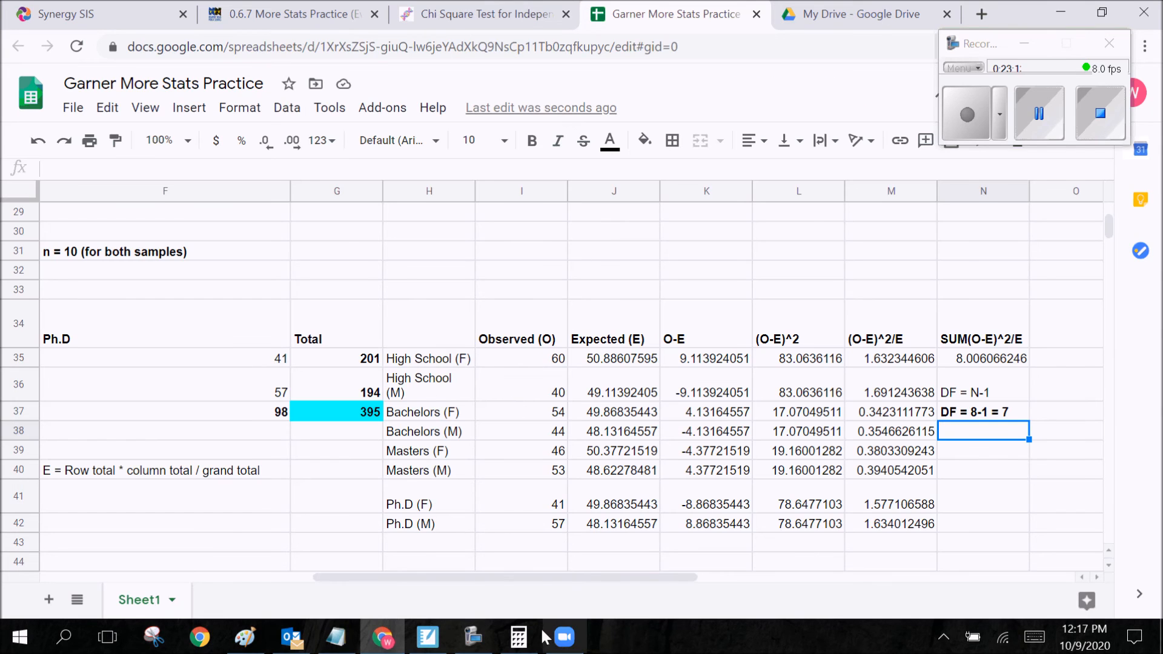
pyautogui.moveTo(547, 579); pyautogui.dragTo(287, 579)
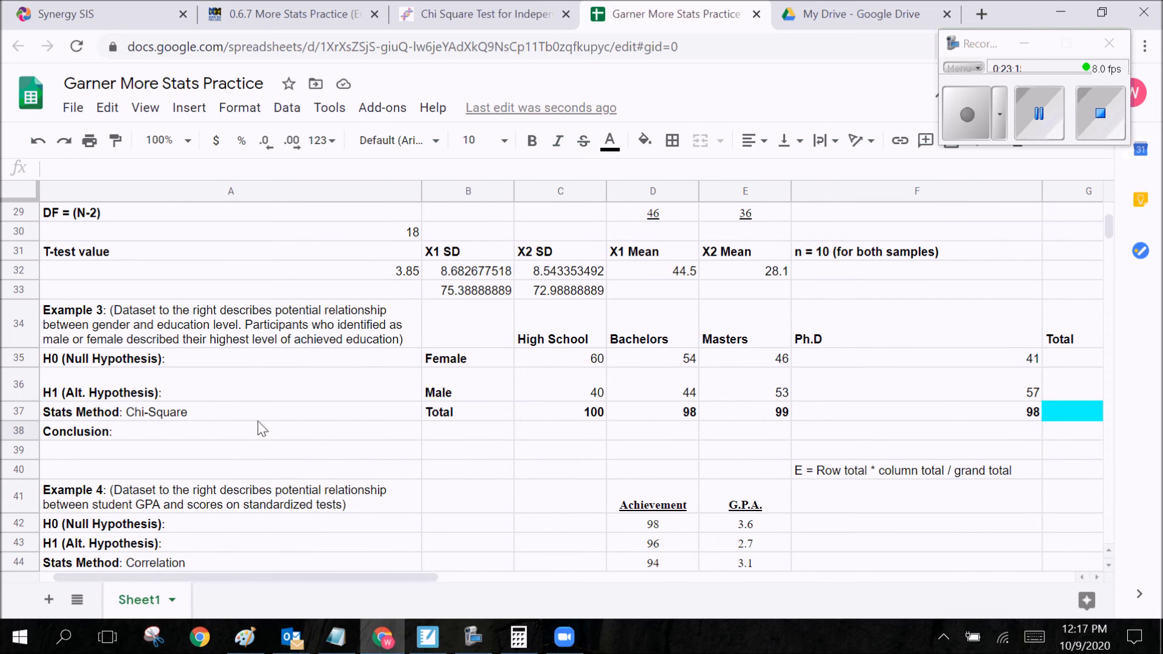
# Step: Complete the Example 3 conclusion in A38: "FAIL TO REJECT THE NULL. There is no significant difference between males and females in terms of highest awarded education."
pyautogui.click(208, 430)
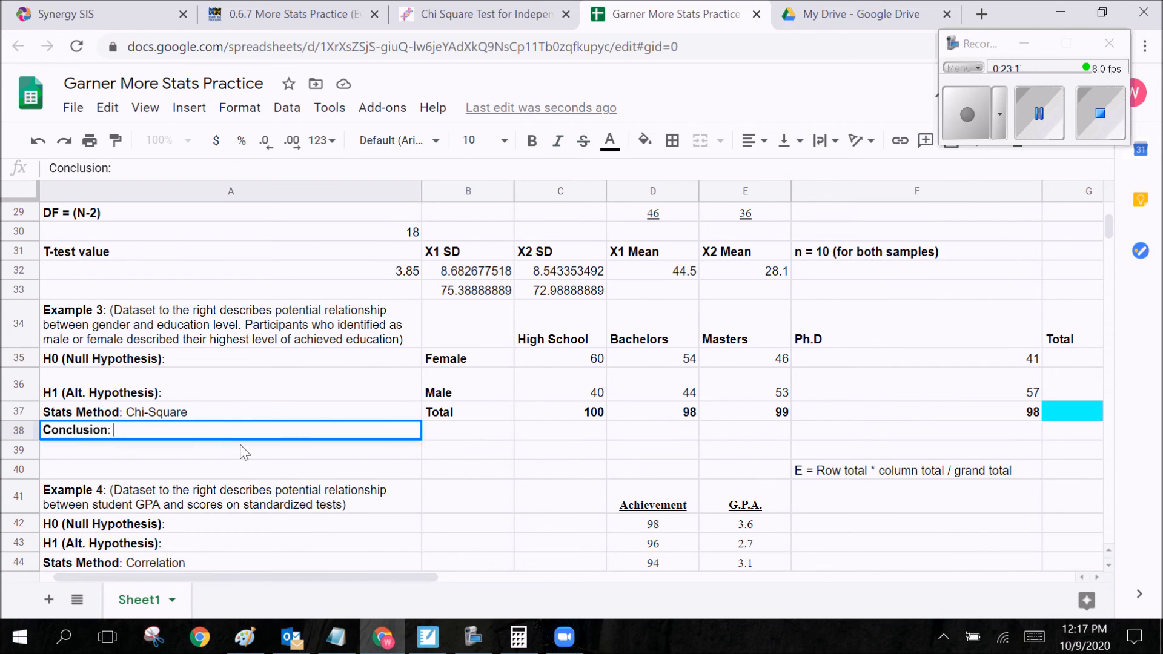
pyautogui.doubleClick(208, 429)
pyautogui.write('REJECT')
pyautogui.press('BackSpace')
pyautogui.press('BackSpace')
pyautogui.press('BackSpace')
pyautogui.press('BackSpace')
pyautogui.press('BackSpace')
pyautogui.press('BackSpace')
pyautogui.write('FAIL TO ')
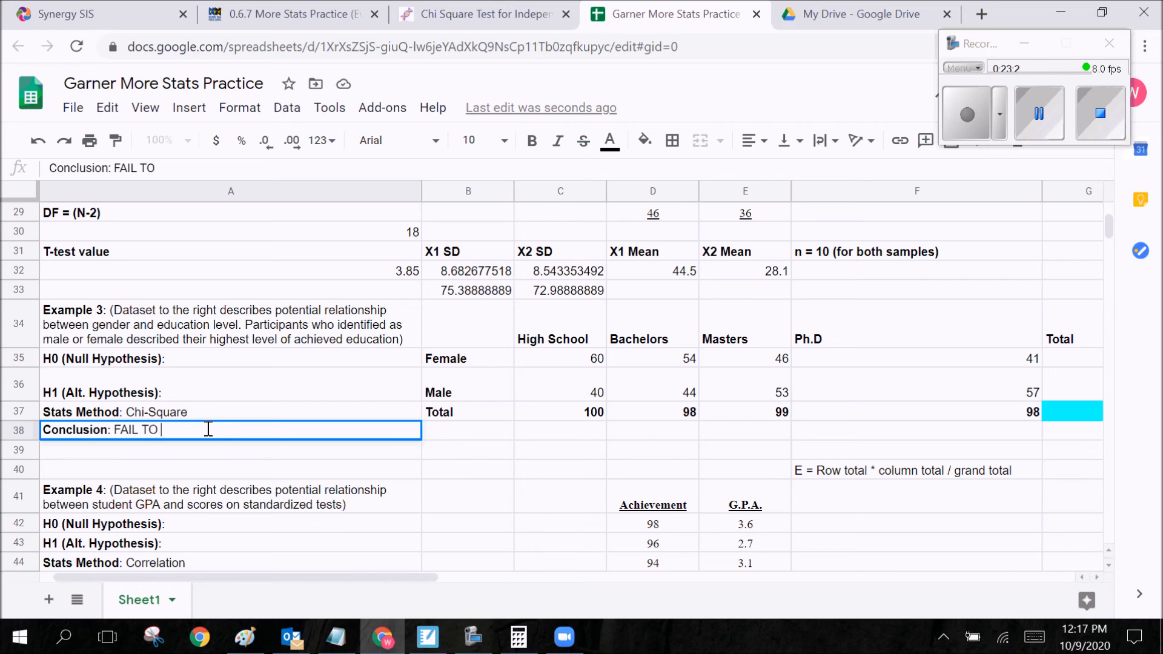
pyautogui.write('REJECT THE NULL.  There is no significant difference bte')
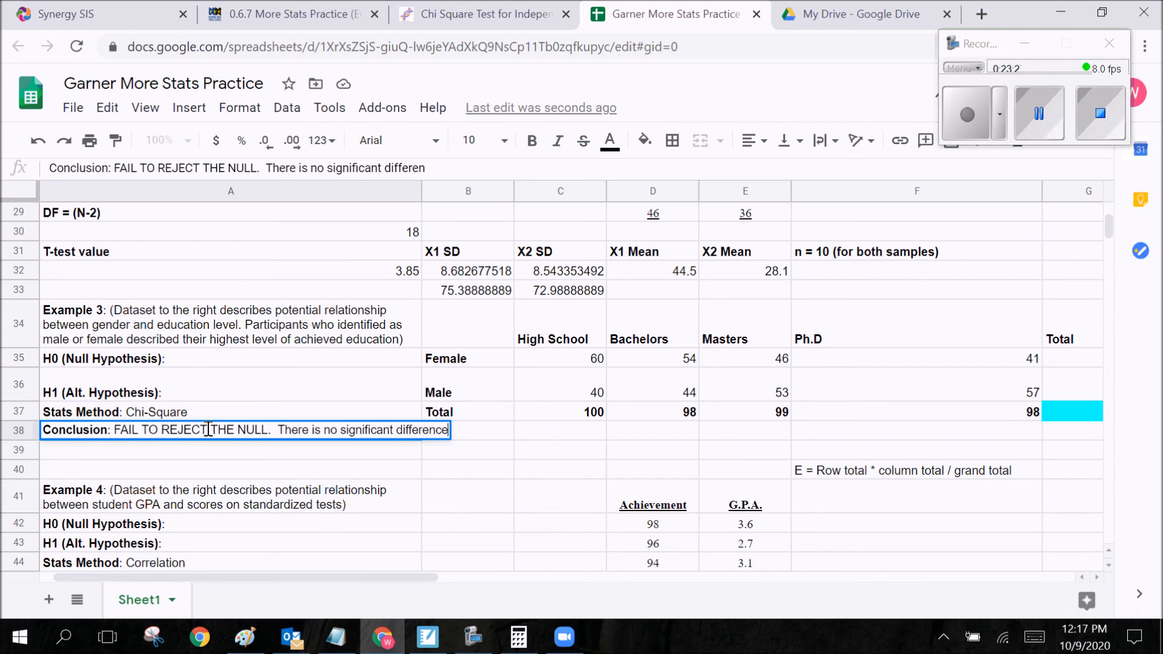
pyautogui.press('BackSpace')
pyautogui.press('BackSpace')
pyautogui.write('etween ')
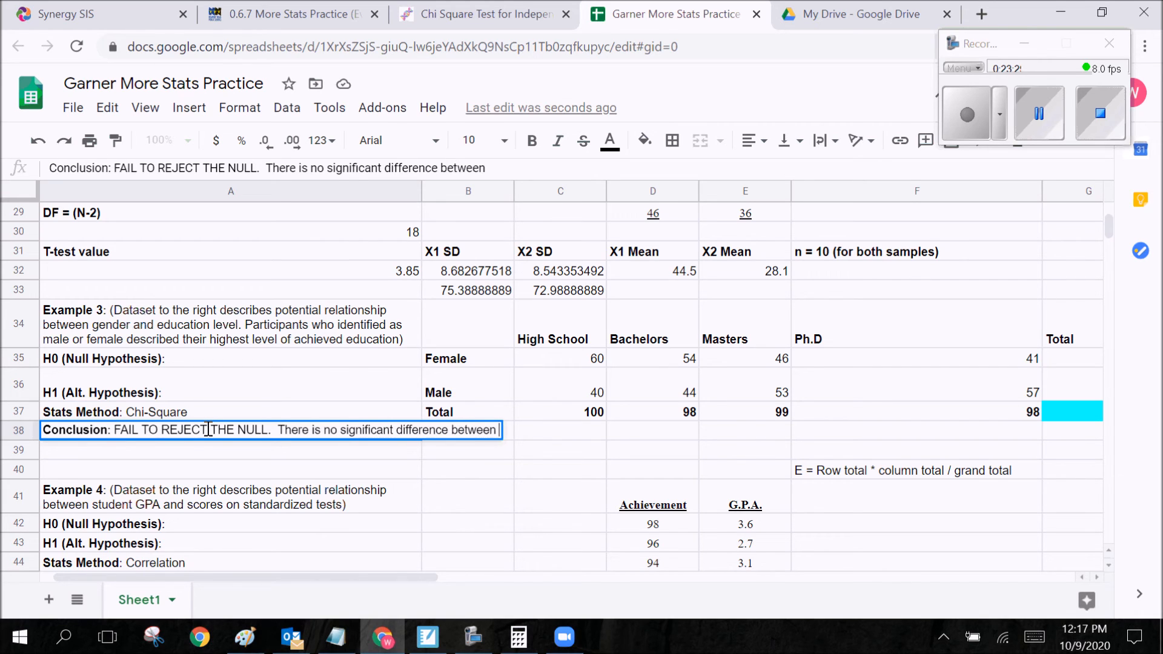
pyautogui.write('males and females in')
pyautogui.write('term')
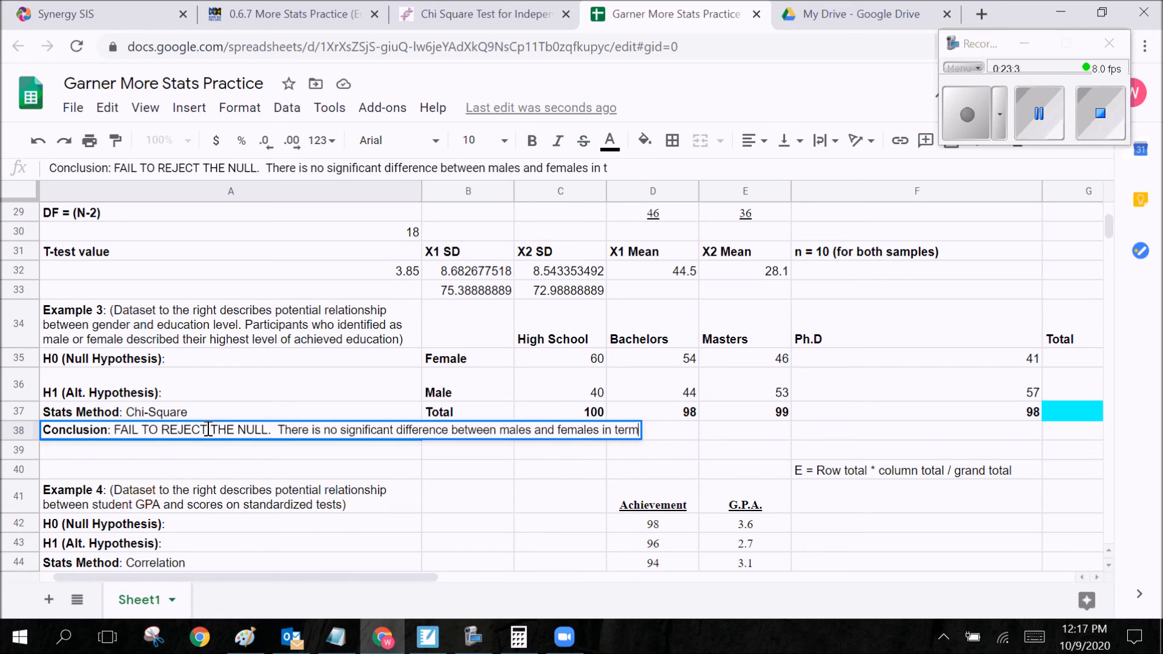
pyautogui.write('s of highest awarded educati')
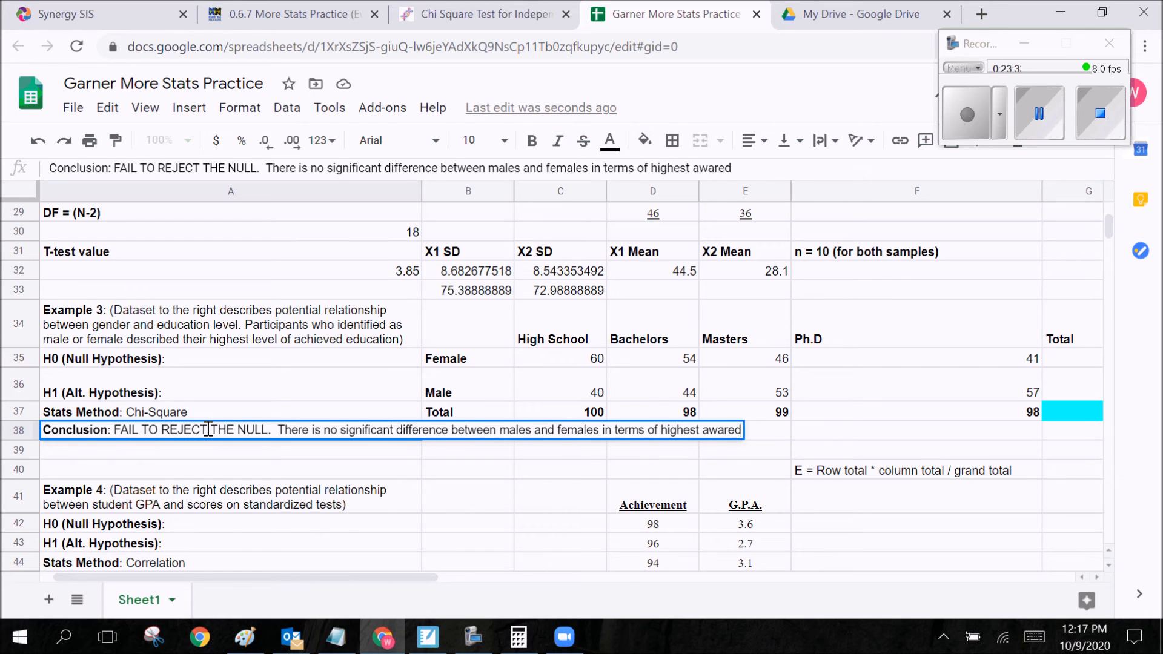
pyautogui.write('on')
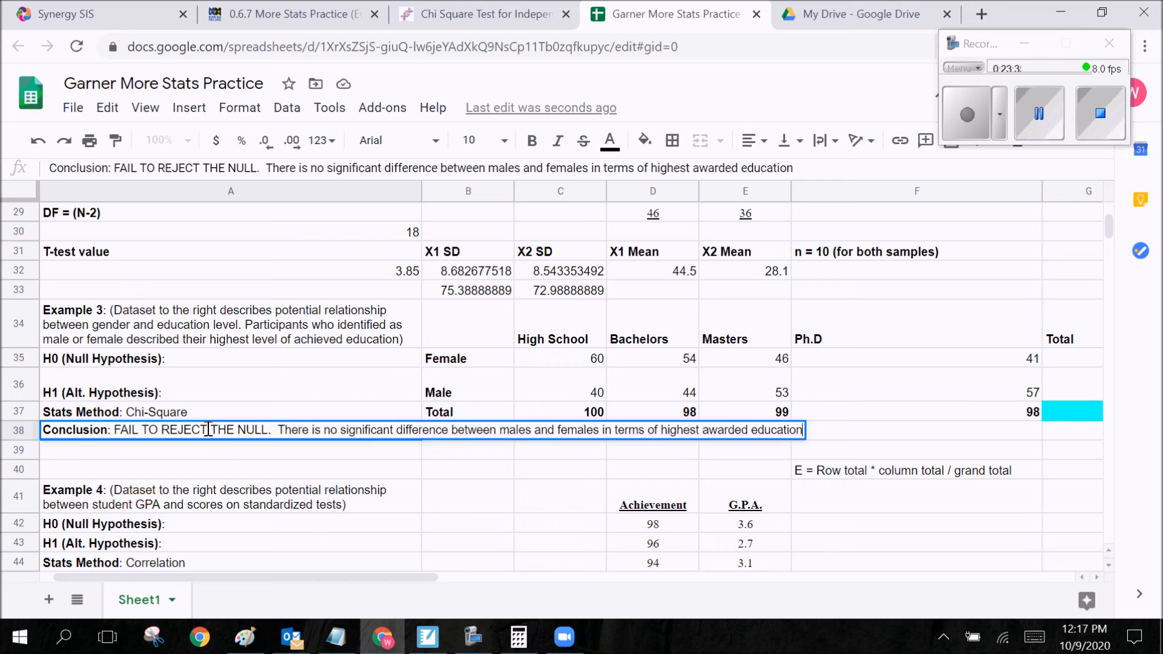
pyautogui.write('.')
pyautogui.press('Return')
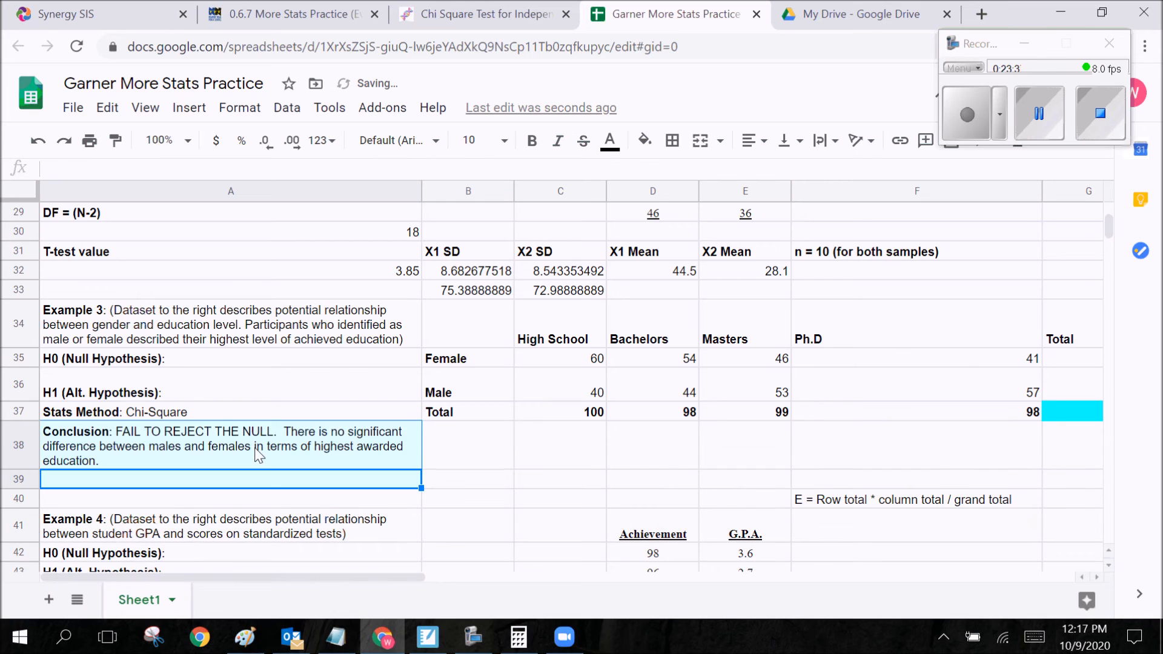
# Step: Review the Example 3 hypotheses, the female and male education counts, and the written conclusion
pyautogui.click(238, 392)
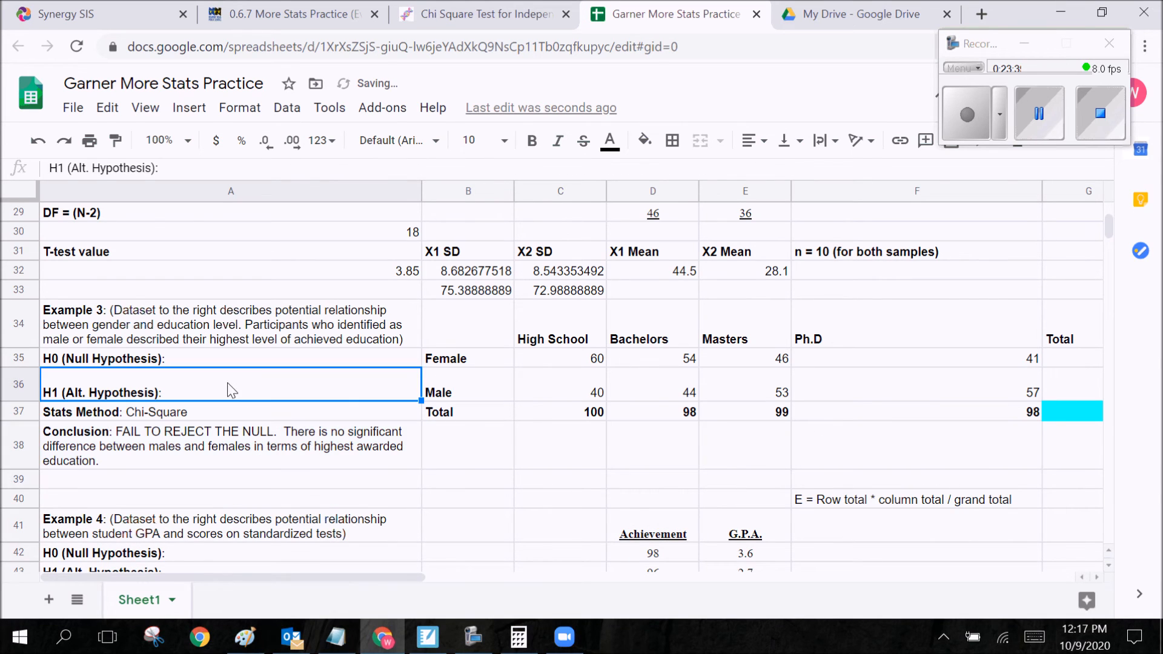
pyautogui.click(213, 362)
pyautogui.click(230, 393)
pyautogui.click(897, 389)
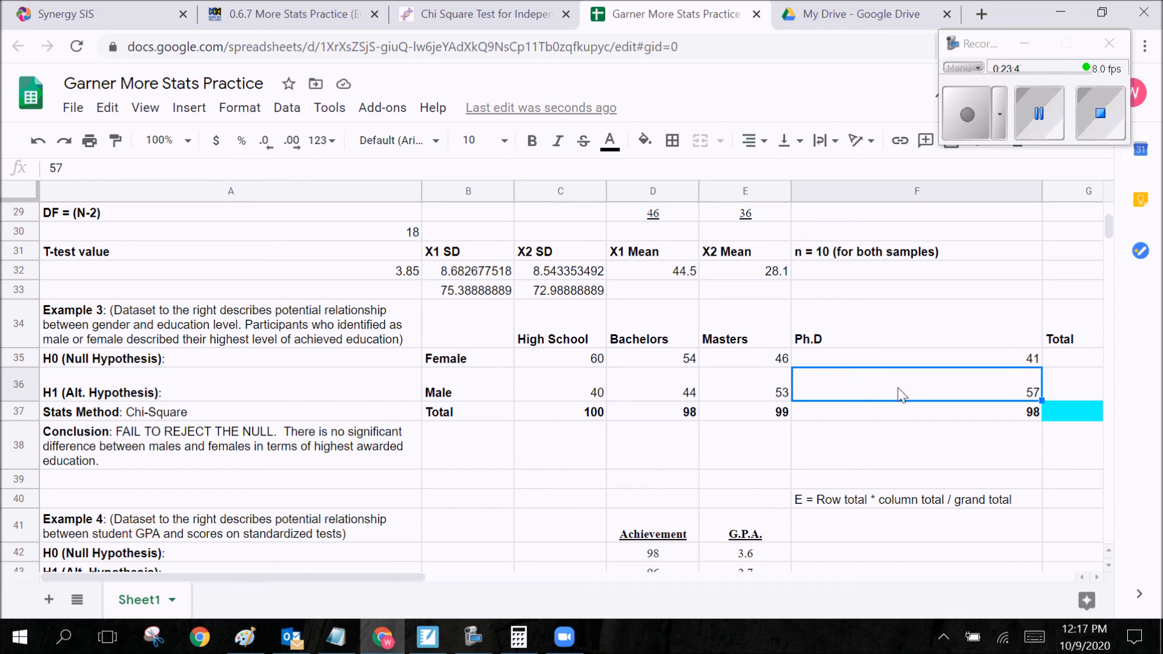
pyautogui.click(895, 359)
pyautogui.click(654, 397)
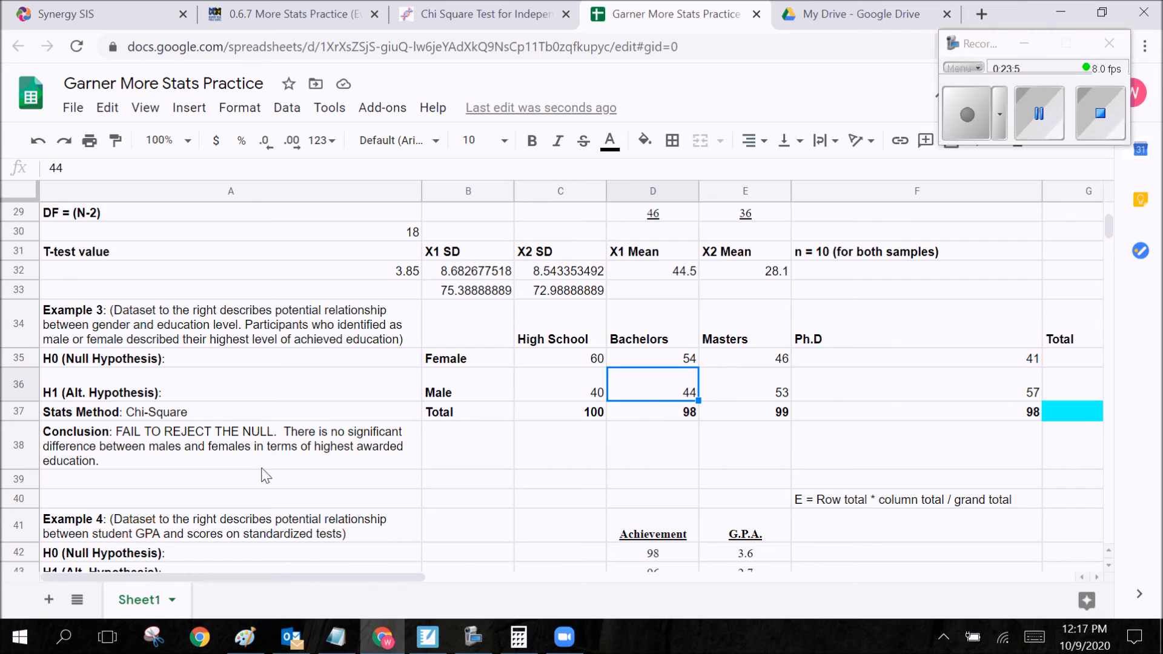
pyautogui.scroll(-2, 295, 472)
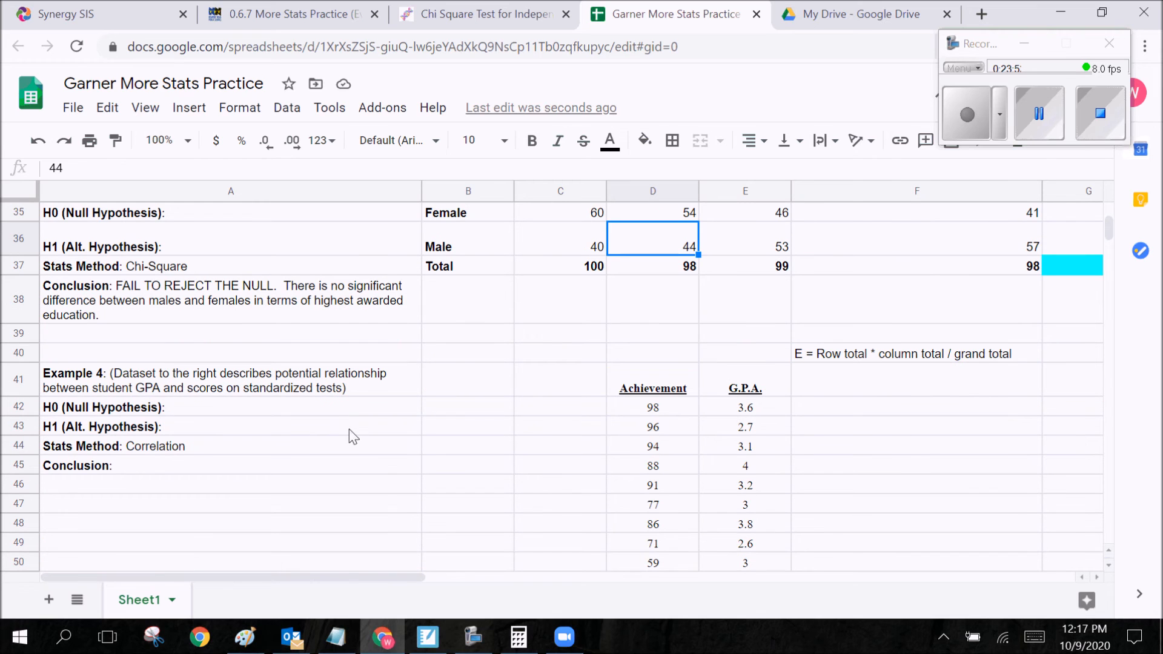
pyautogui.click(229, 295)
pyautogui.scroll(1, 431, 446)
pyautogui.scroll(-2, 696, 317)
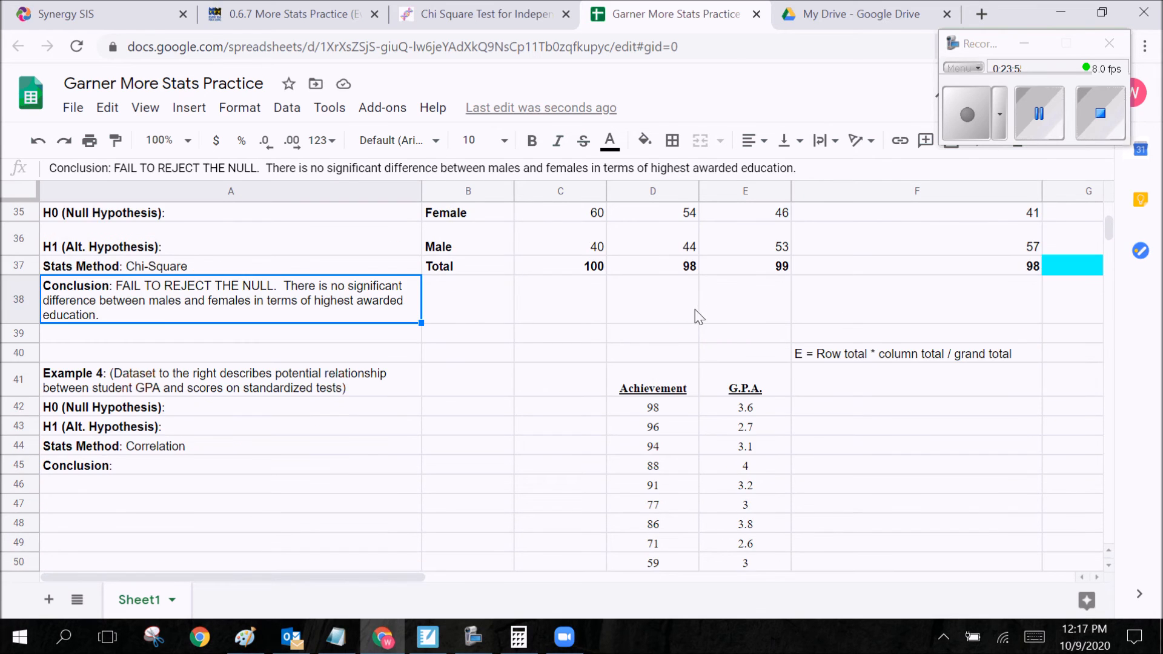
# Step: Examine the Achievement and G.P.A. data columns and the stats method given for Example 4
pyautogui.moveTo(667, 260); pyautogui.dragTo(727, 296)
pyautogui.click(738, 348)
pyautogui.click(572, 325)
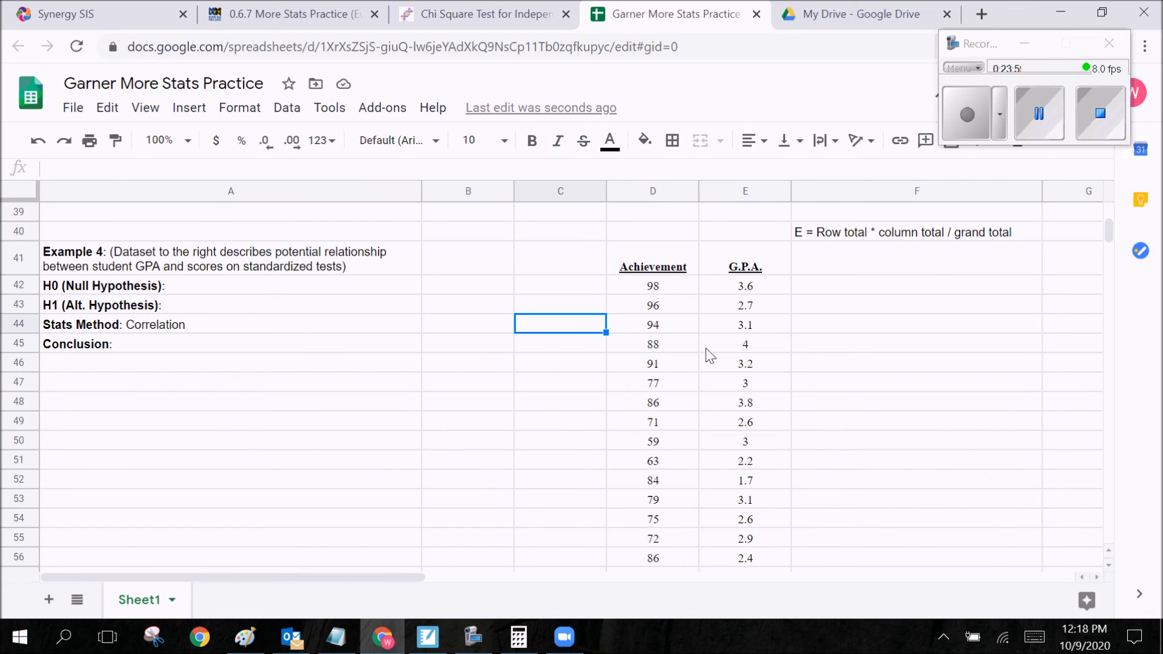
pyautogui.moveTo(653, 260); pyautogui.dragTo(666, 403)
pyautogui.moveTo(741, 269); pyautogui.dragTo(744, 415)
pyautogui.moveTo(652, 287); pyautogui.dragTo(652, 307)
pyautogui.click(652, 339)
pyautogui.moveTo(633, 260); pyautogui.dragTo(786, 527)
pyautogui.click(842, 467)
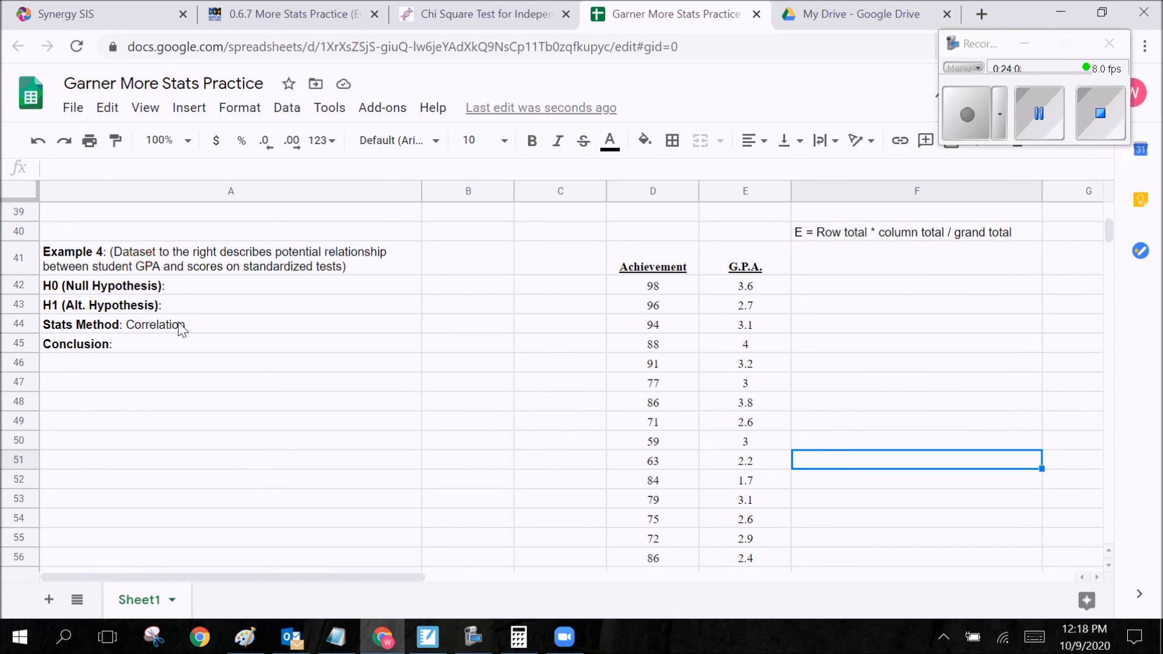
# Step: Label F41 "Pearson's R" and calculate the correlation of G.P.A. and achievement in F42 with =CORREL(E42:E61,D42:D61)
pyautogui.click(824, 269)
pyautogui.write("Pearson's R")
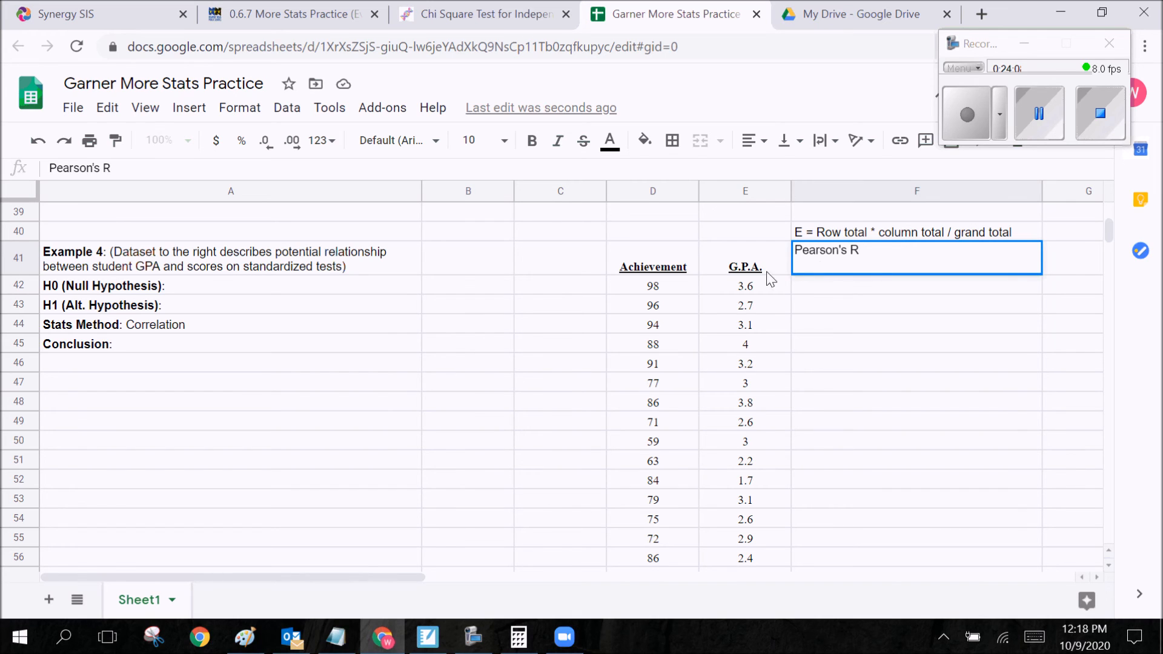
pyautogui.click(839, 286)
pyautogui.write('=')
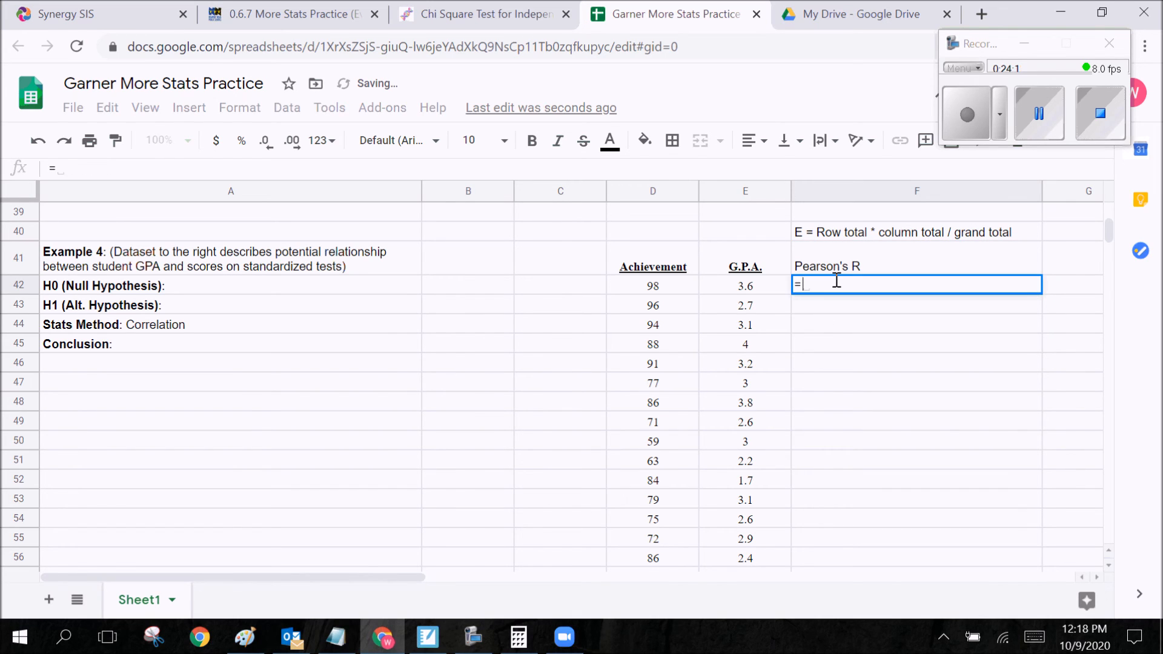
pyautogui.write('CORREL')
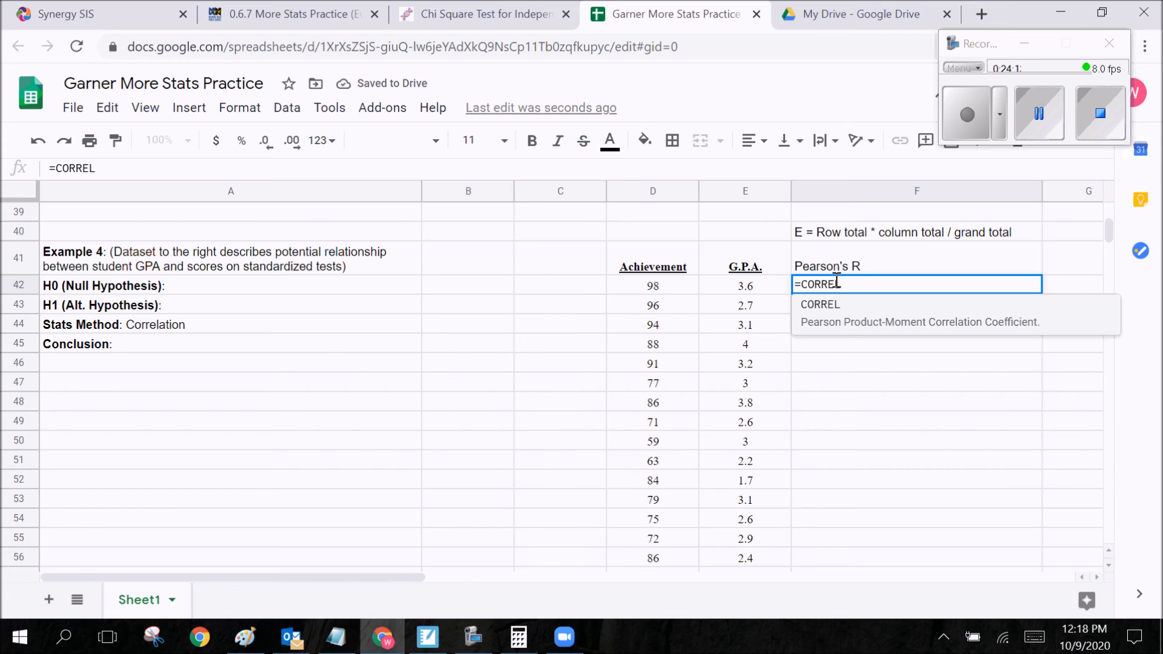
pyautogui.click(849, 317)
pyautogui.scroll(-2, 793, 357)
pyautogui.scroll(3, 768, 304)
pyautogui.moveTo(768, 321); pyautogui.dragTo(762, 507)
pyautogui.write(',')
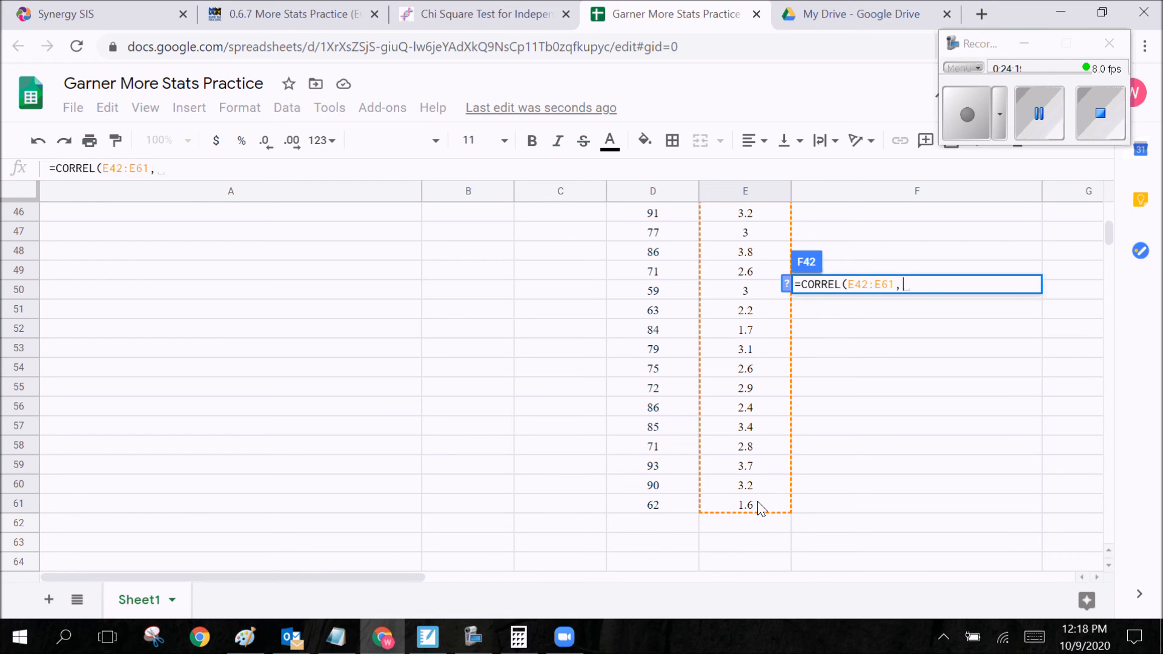
pyautogui.scroll(3, 762, 508)
pyautogui.moveTo(664, 291); pyautogui.dragTo(667, 433)
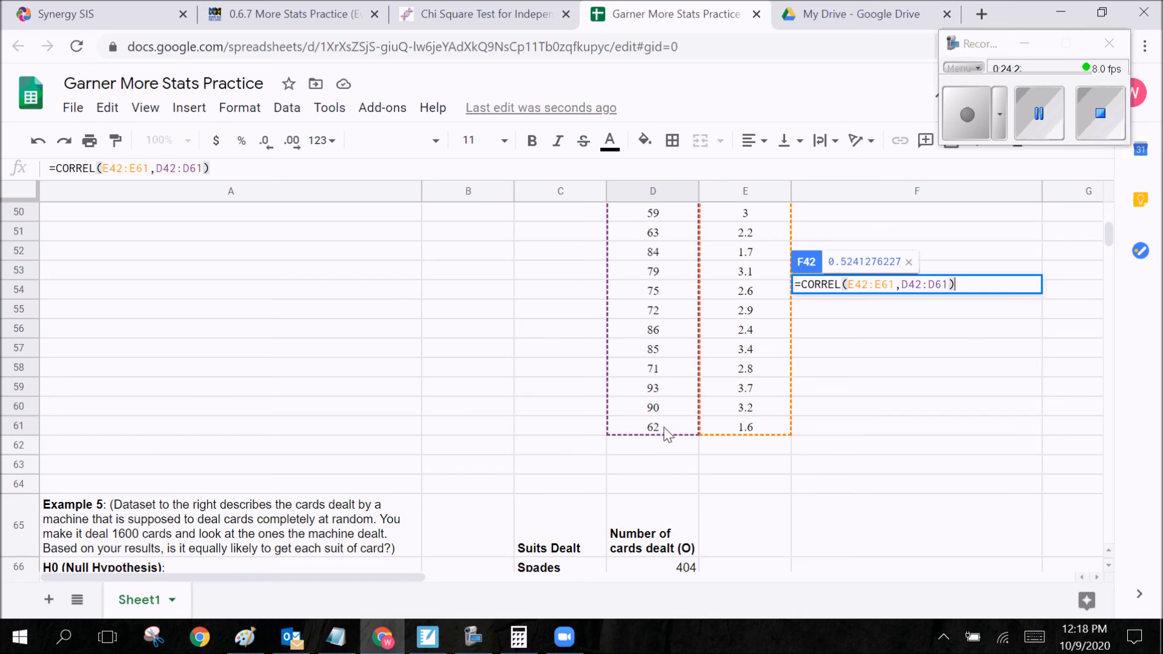
pyautogui.press('Return')
# Step: Label F43 "R^2" and square the Pearson's R value in F44 with =F42^2
pyautogui.scroll(2, 862, 385)
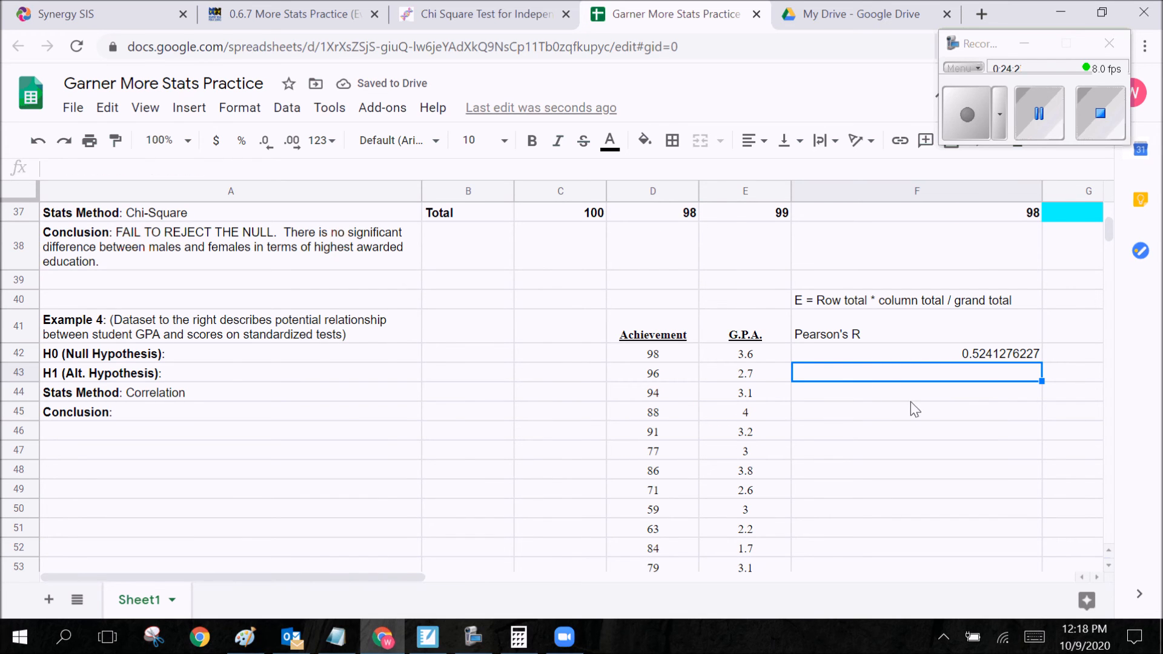
pyautogui.write('R^2')
pyautogui.press('Return')
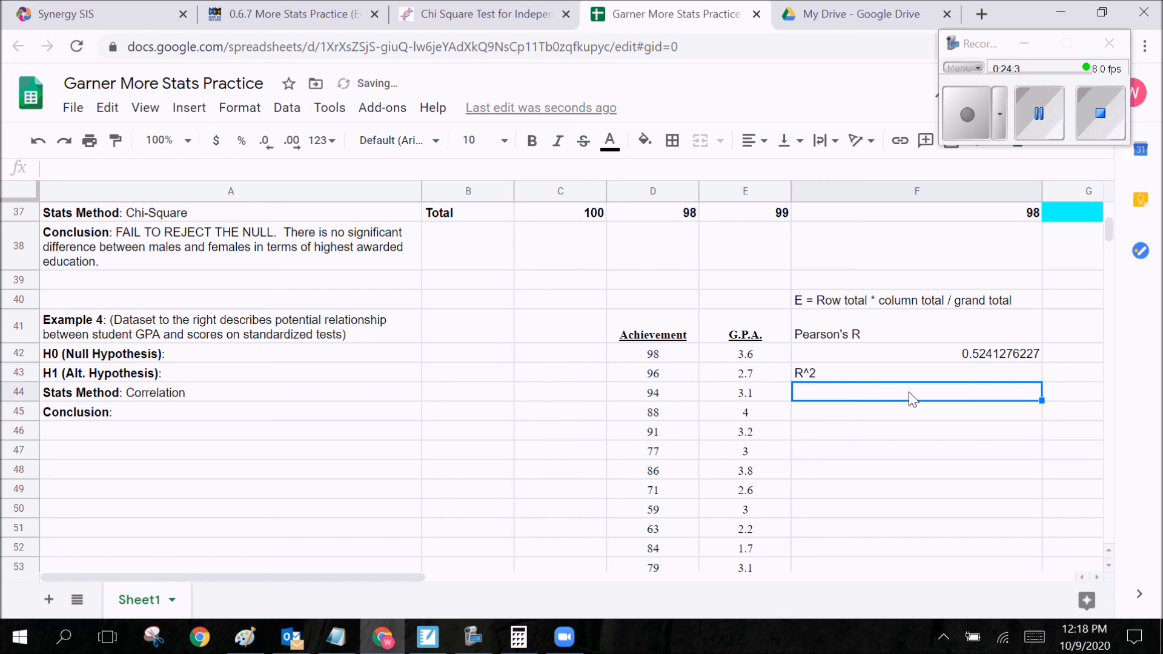
pyautogui.write('=')
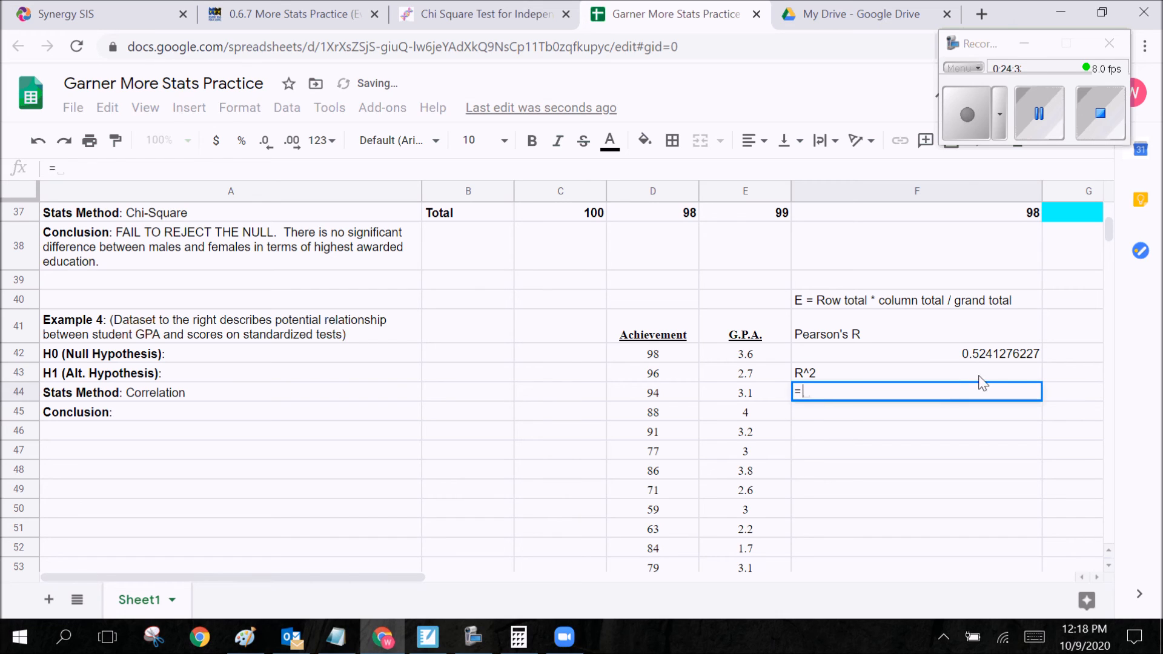
pyautogui.click(980, 356)
pyautogui.write('^2')
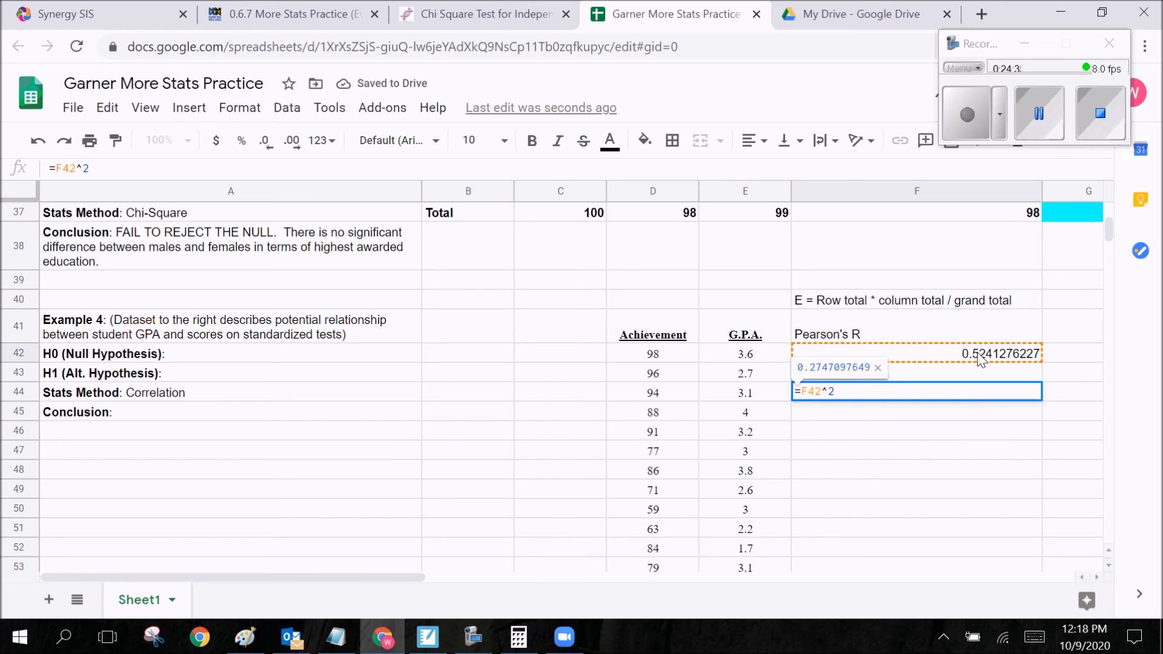
pyautogui.press('Return')
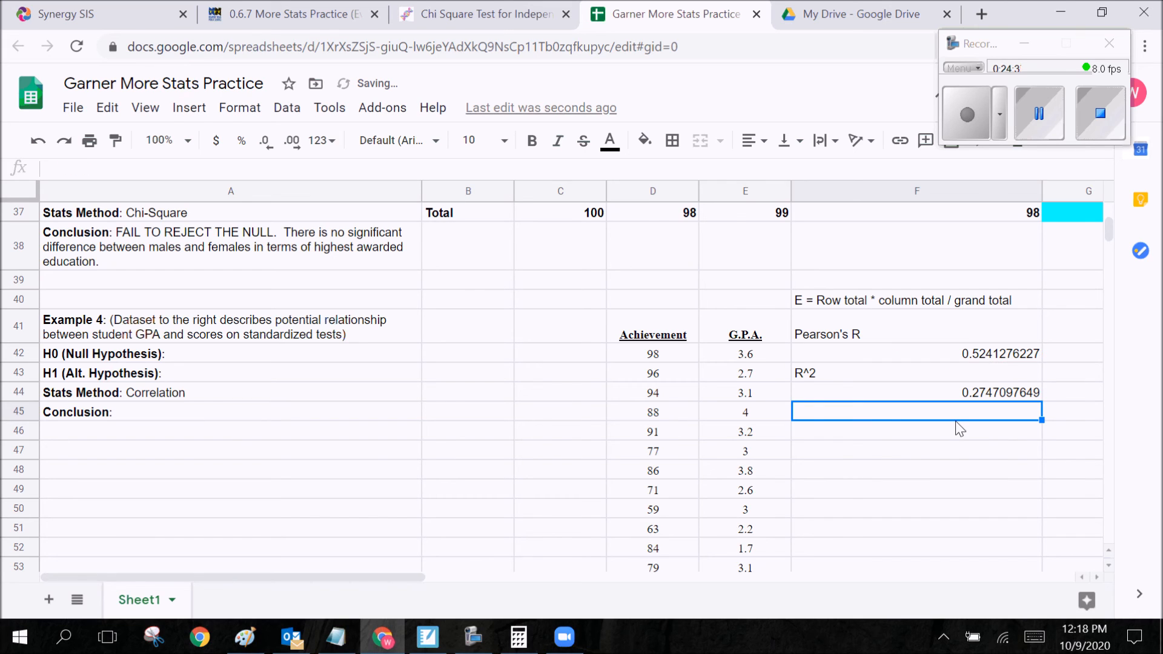
# Step: Complete the Example 4 conclusion in A45: "Weak to moderate correlation between achievement on a standardized test and GPA."
pyautogui.doubleClick(179, 407)
pyautogui.write('Watk')
pyautogui.write('ak to modera')
pyautogui.write('te correlation between ')
pyautogui.write('achievement on a sta')
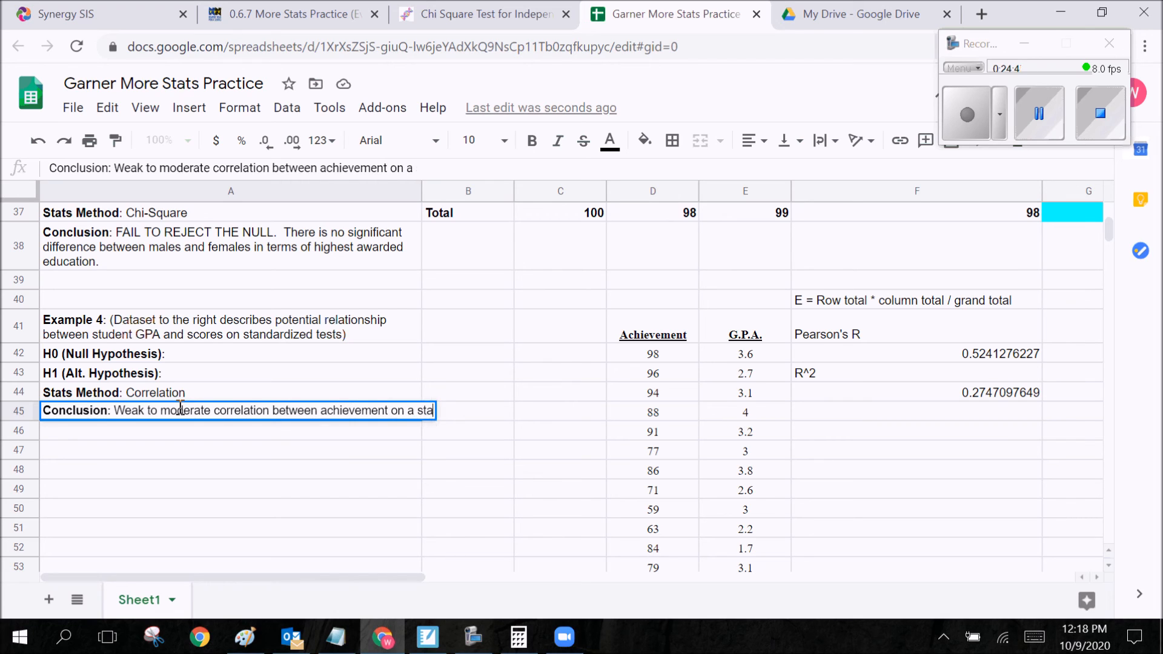
pyautogui.write('ndardized tes')
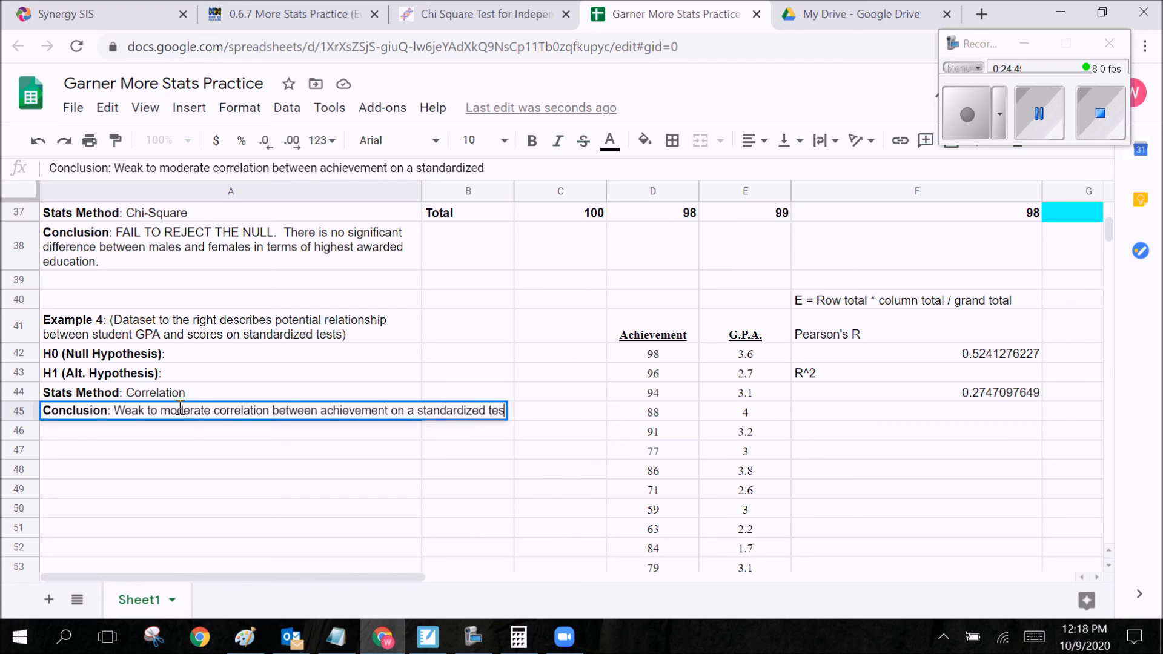
pyautogui.write('t and GPA')
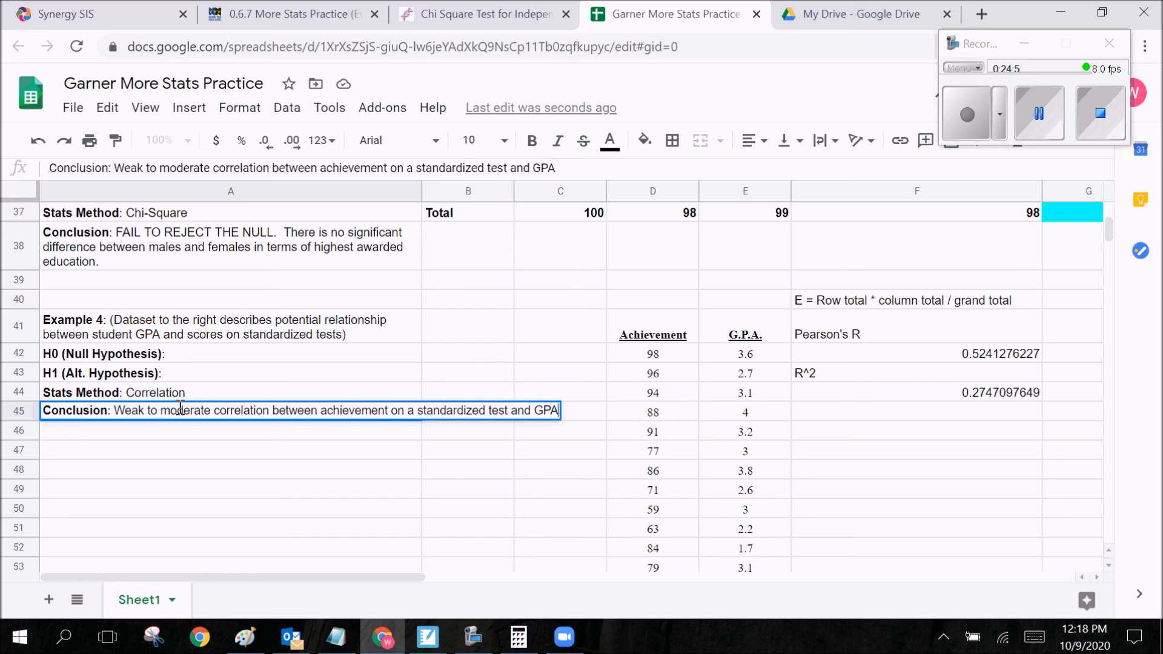
pyautogui.press('Return')
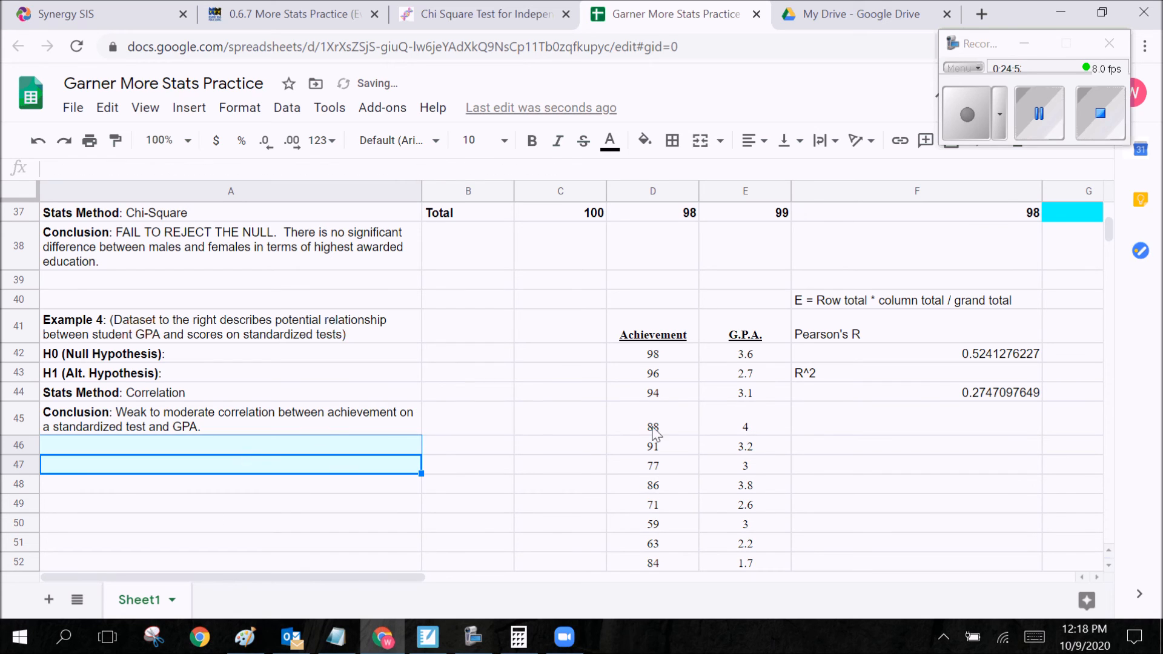
# Step: Check the R^2 and Pearson's R cells, close the chi-square page, and open the Correlation link from the stats practice assignment
pyautogui.click(920, 393)
pyautogui.click(922, 357)
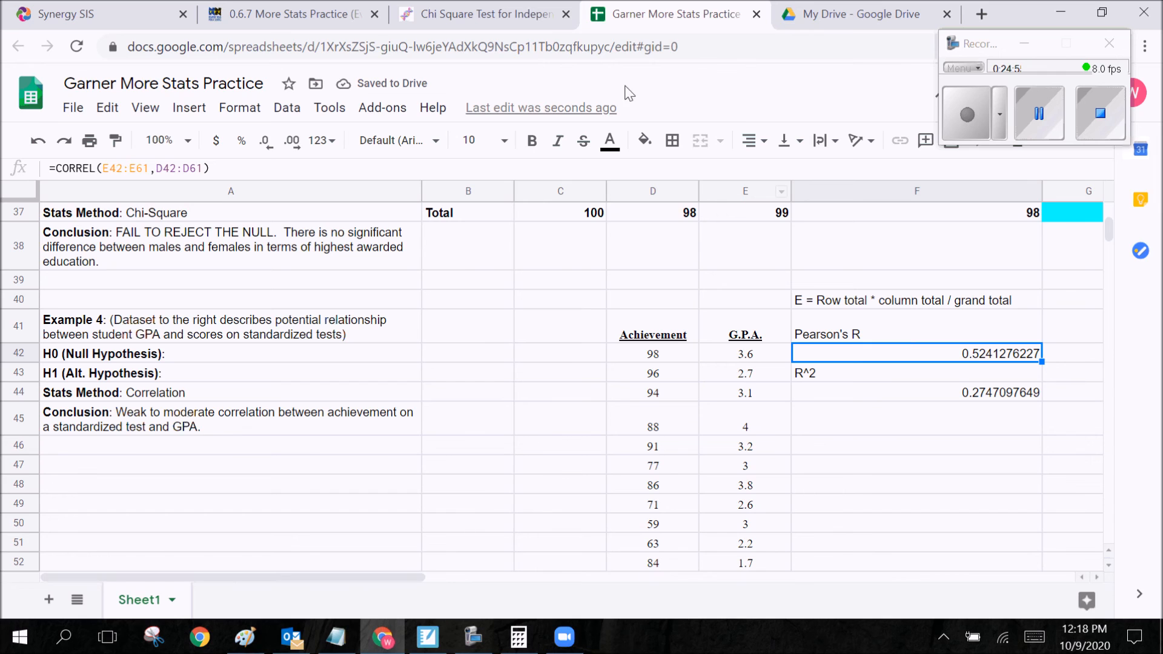
pyautogui.click(412, 23)
pyautogui.click(565, 14)
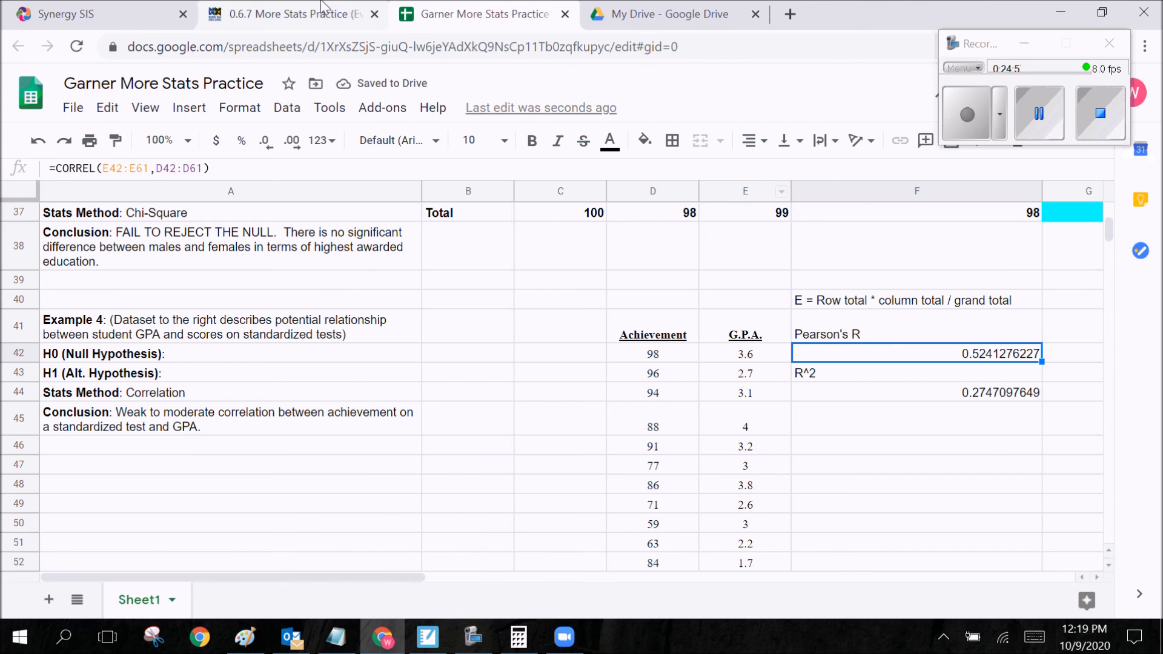
pyautogui.click(291, 13)
pyautogui.click(452, 406)
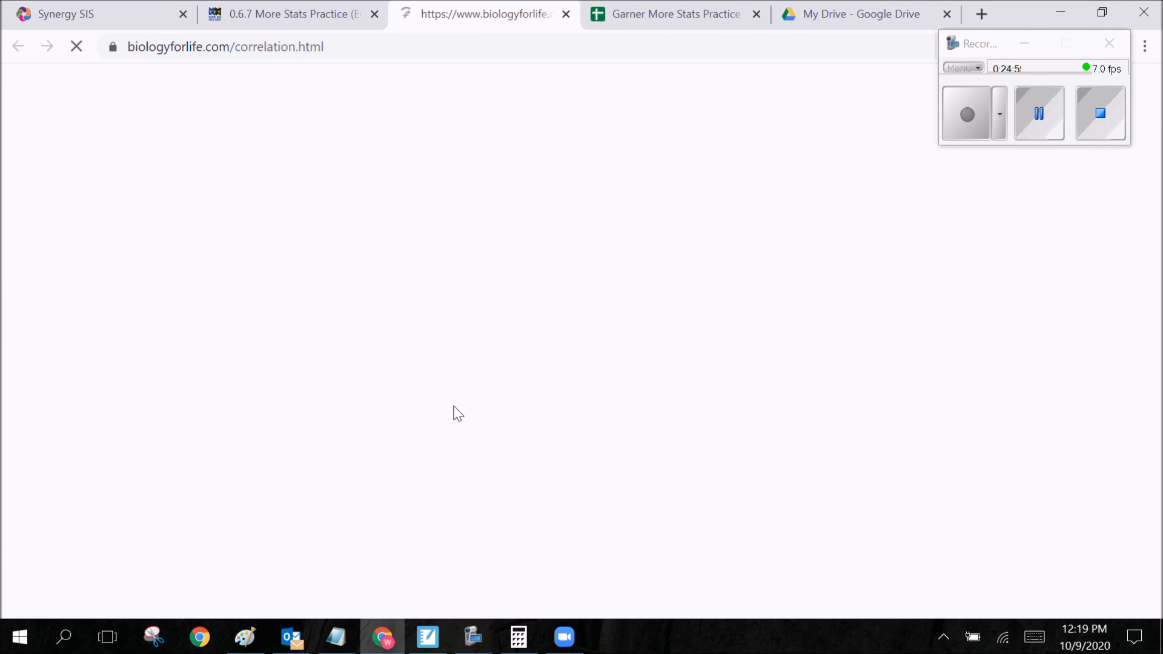
# Step: Consult the chart of r values on the biologyforlife correlation page and return to Example 4 in the spreadsheet
pyautogui.scroll(-20, 642, 414)
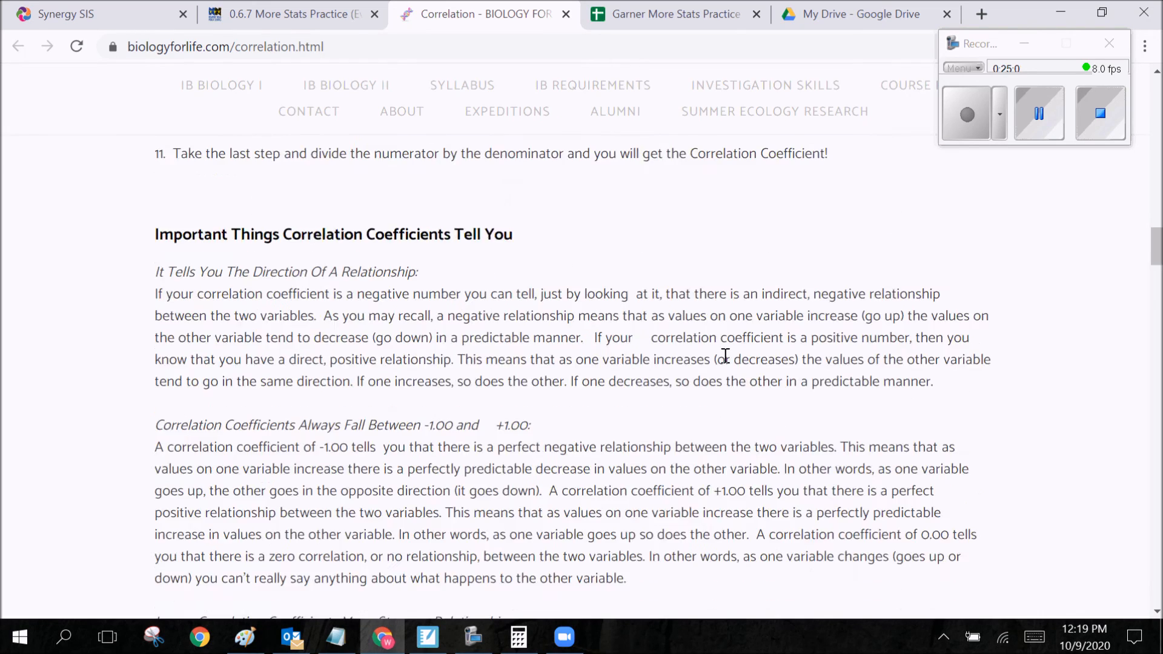
pyautogui.scroll(9, 746, 347)
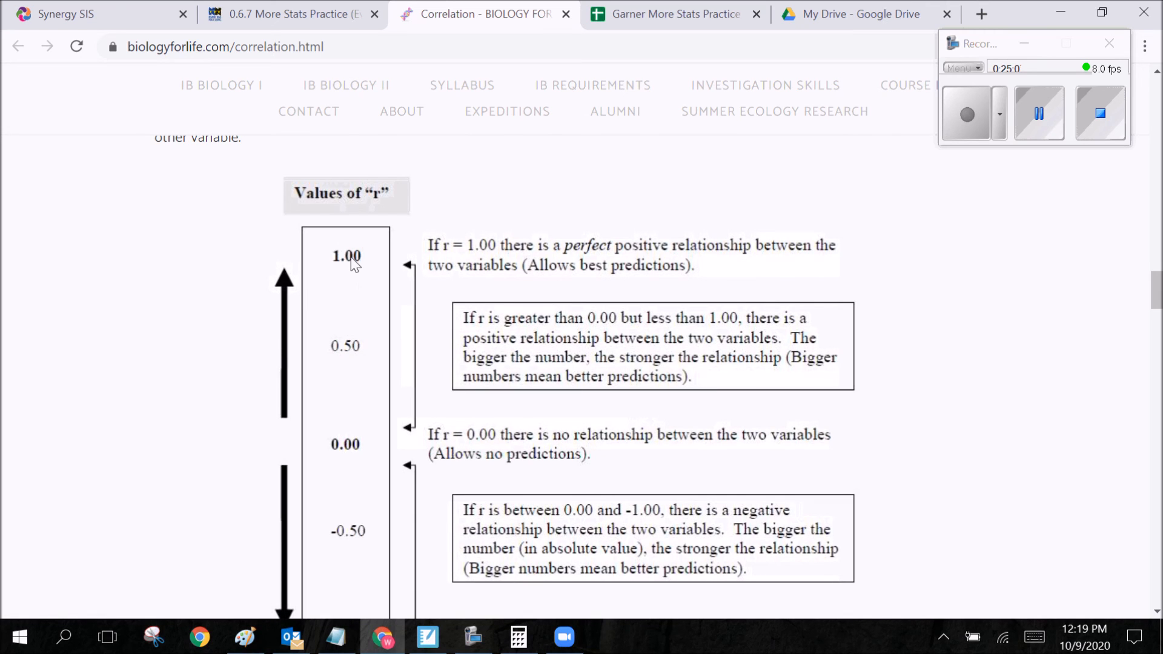
pyautogui.click(674, 13)
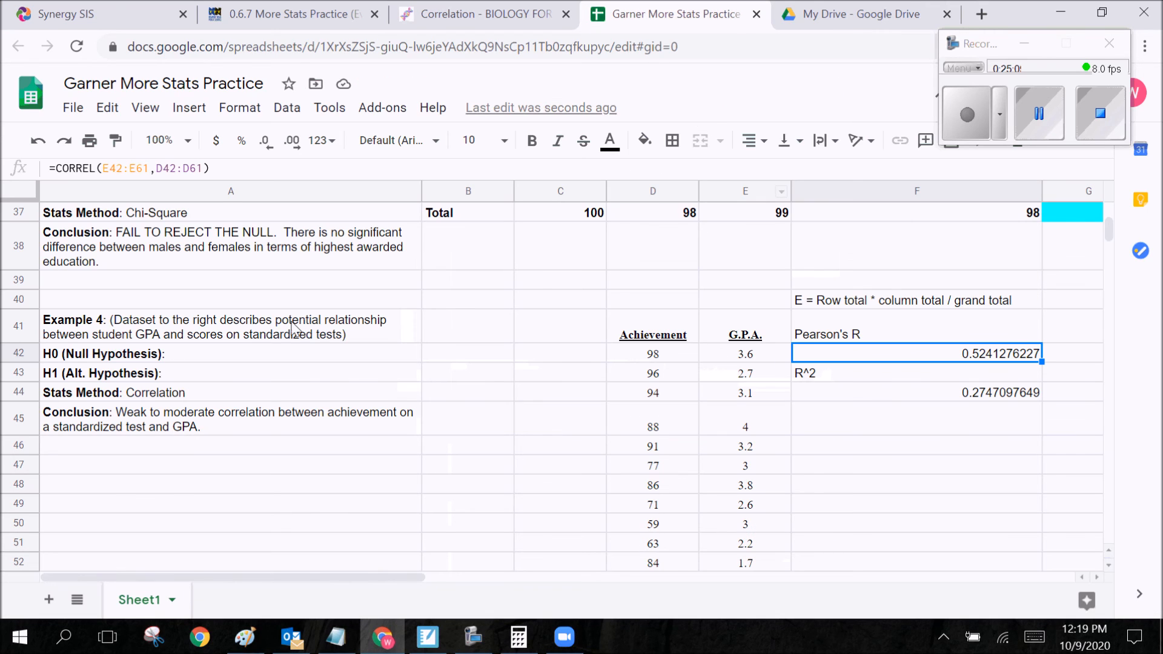
# Step: Check the R^2 formula in F44 of Example 4 and go down to Example 5
pyautogui.click(948, 395)
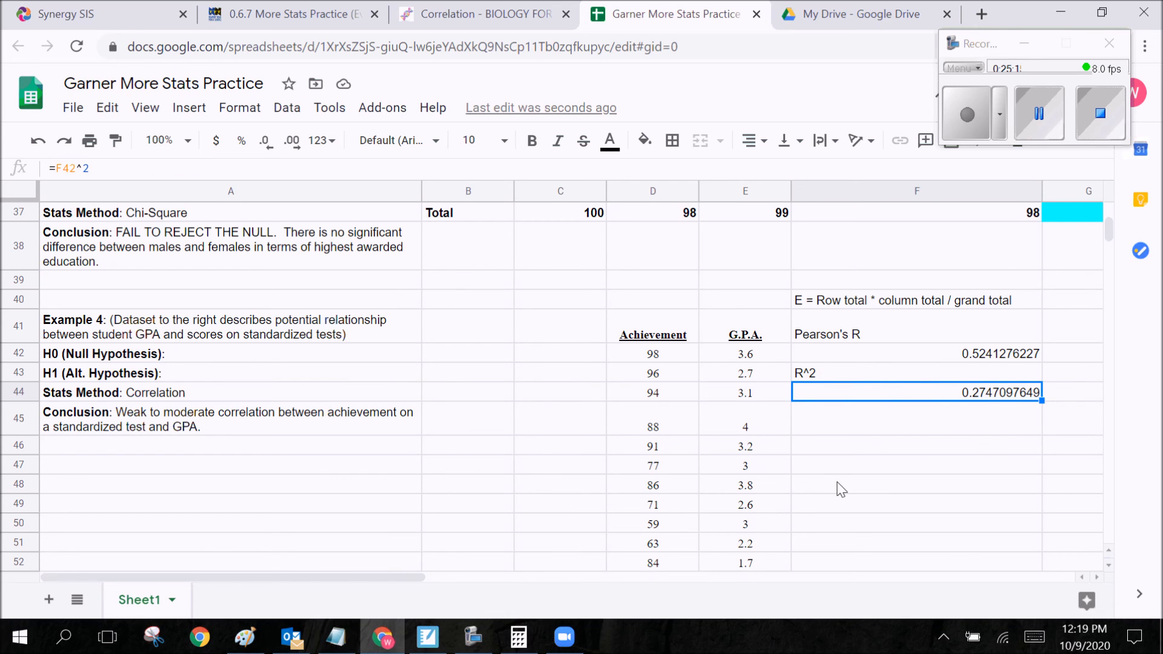
pyautogui.scroll(-3, 701, 475)
pyautogui.scroll(2, 700, 378)
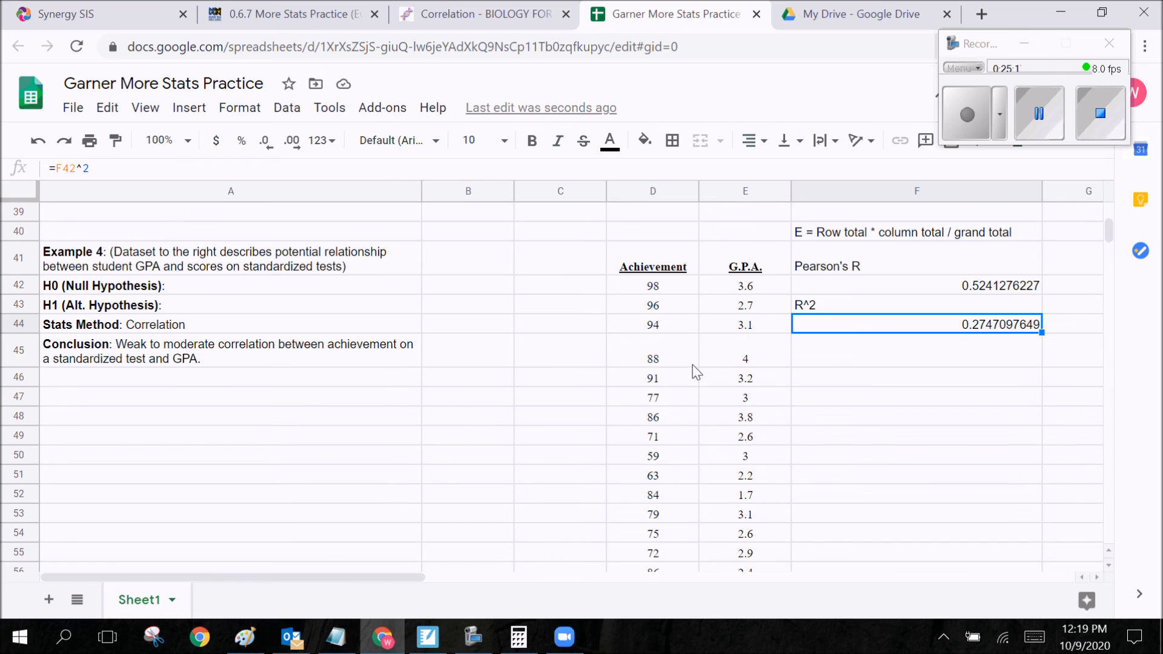
pyautogui.scroll(1, 721, 382)
pyautogui.scroll(-1, 717, 378)
pyautogui.scroll(-7, 717, 378)
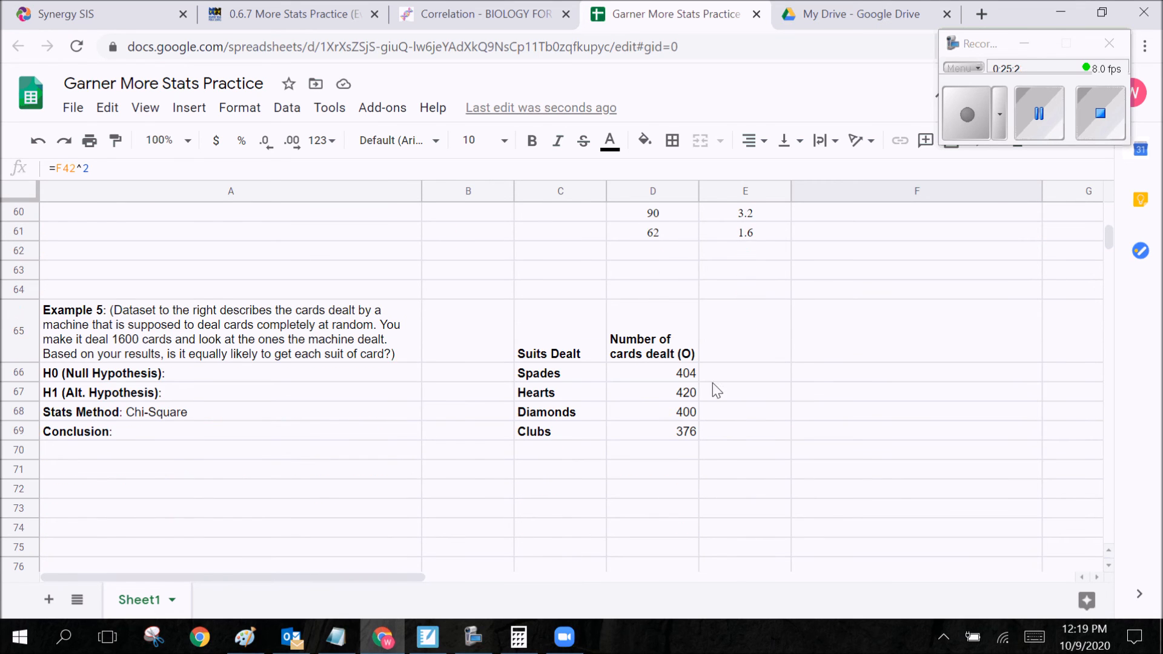
# Step: Review the Example 5 conclusion cell, the suits-dealt data and the description of the card-dealing machine
pyautogui.click(334, 434)
pyautogui.moveTo(583, 354); pyautogui.dragTo(663, 433)
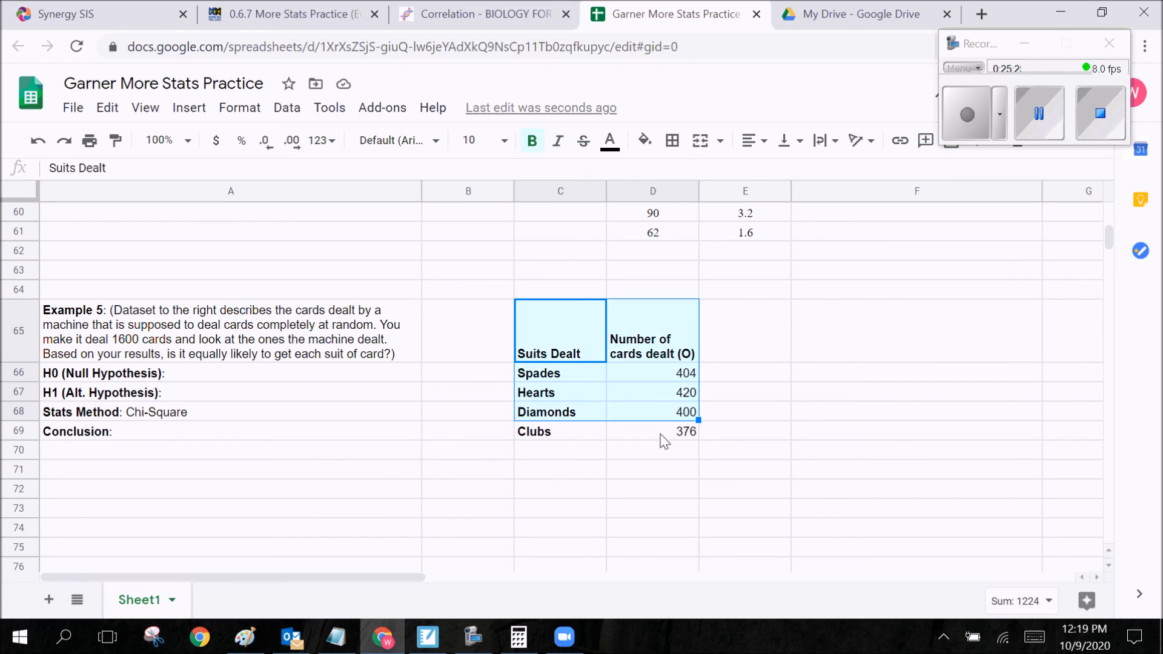
pyautogui.click(664, 434)
pyautogui.click(288, 319)
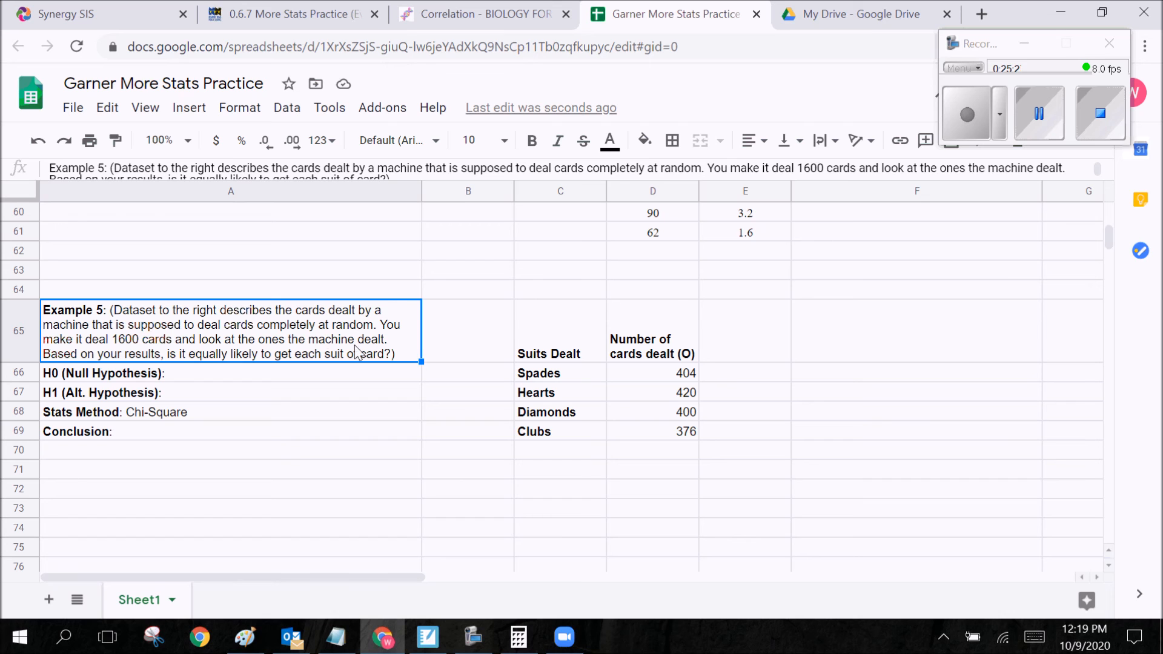
pyautogui.scroll(10, 680, 300)
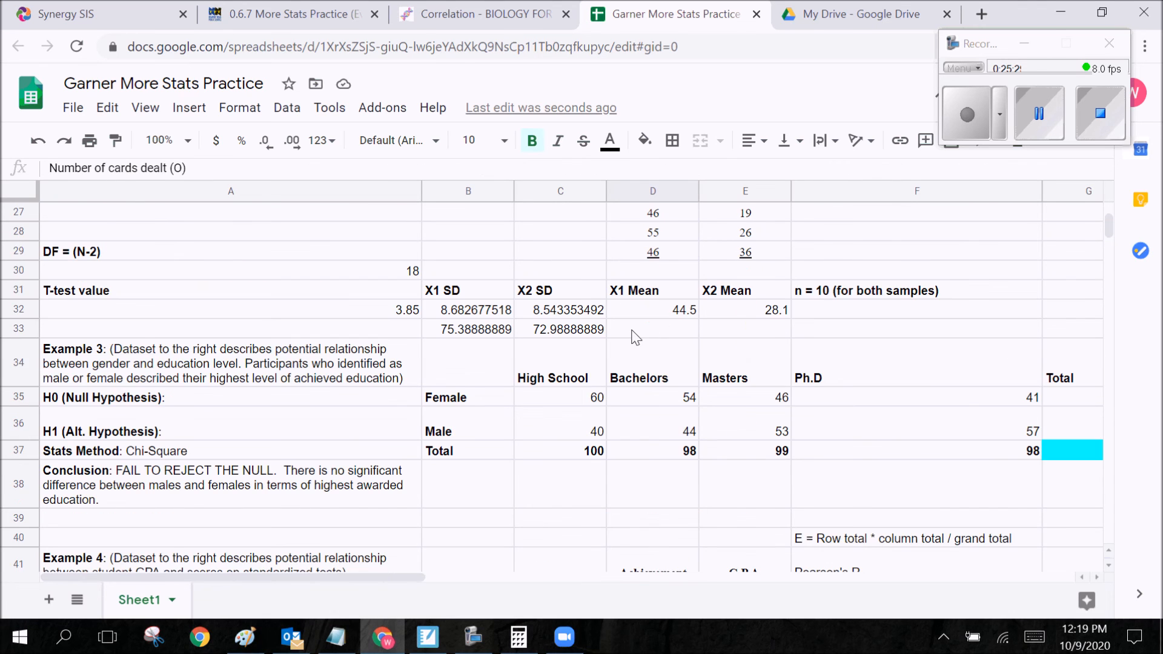
# Step: Close the biologyforlife correlation page and open the Chi-Square link from the stats practice assignment
pyautogui.click(339, 14)
pyautogui.click(531, 13)
pyautogui.click(566, 14)
pyautogui.click(290, 13)
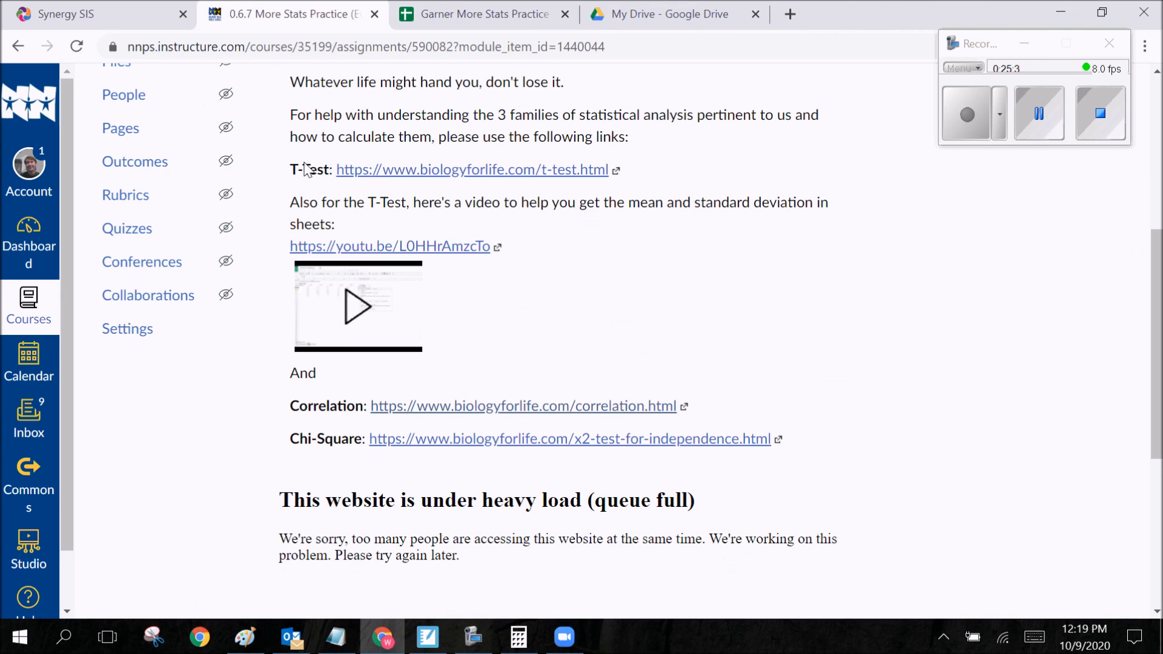
pyautogui.click(409, 444)
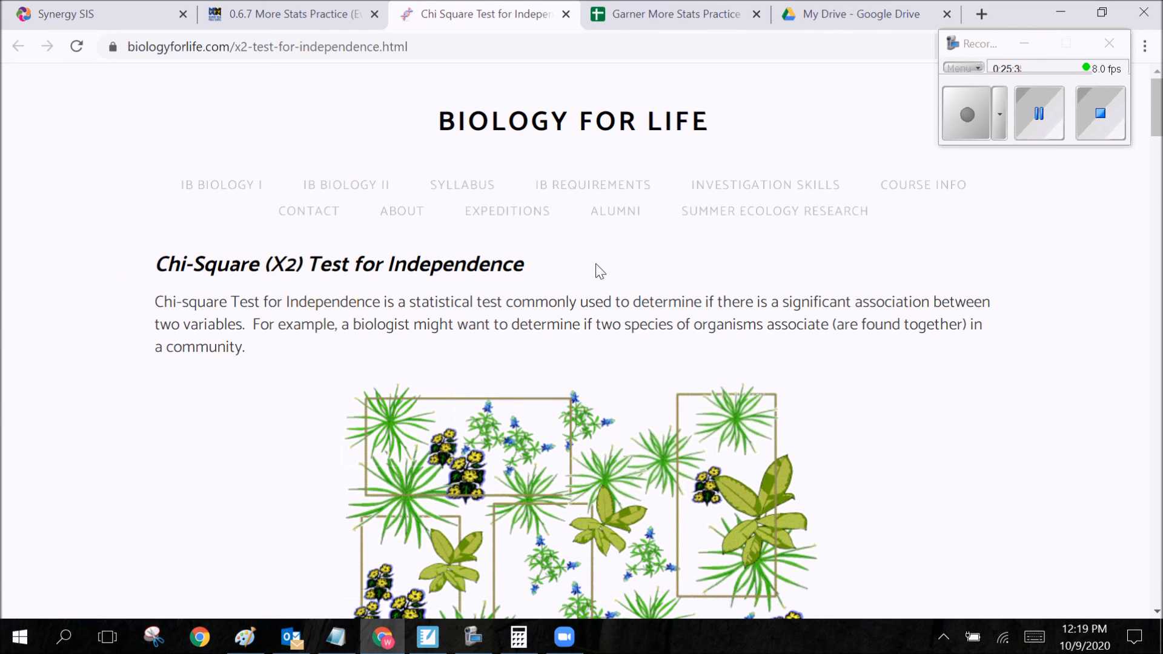
# Step: Look through the Chi-Square Test for Independence page, including its hypotheses, expected frequencies and distribution table
pyautogui.scroll(-5, 595, 263)
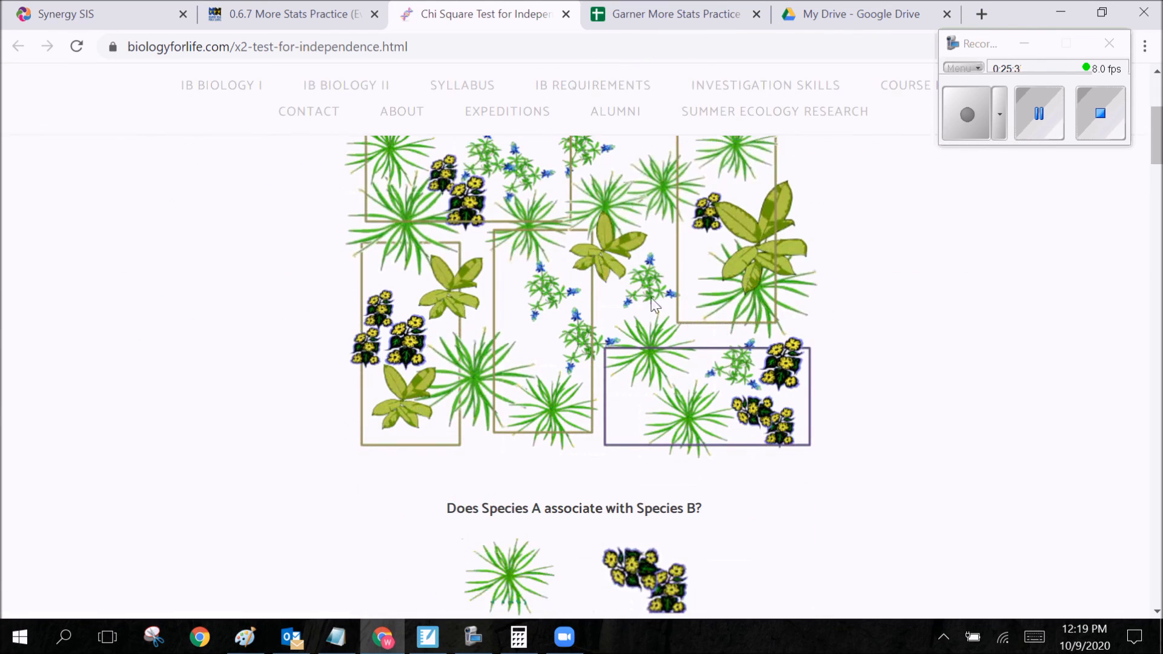
pyautogui.scroll(-5, 572, 273)
pyautogui.scroll(7, 575, 271)
pyautogui.scroll(-12, 672, 200)
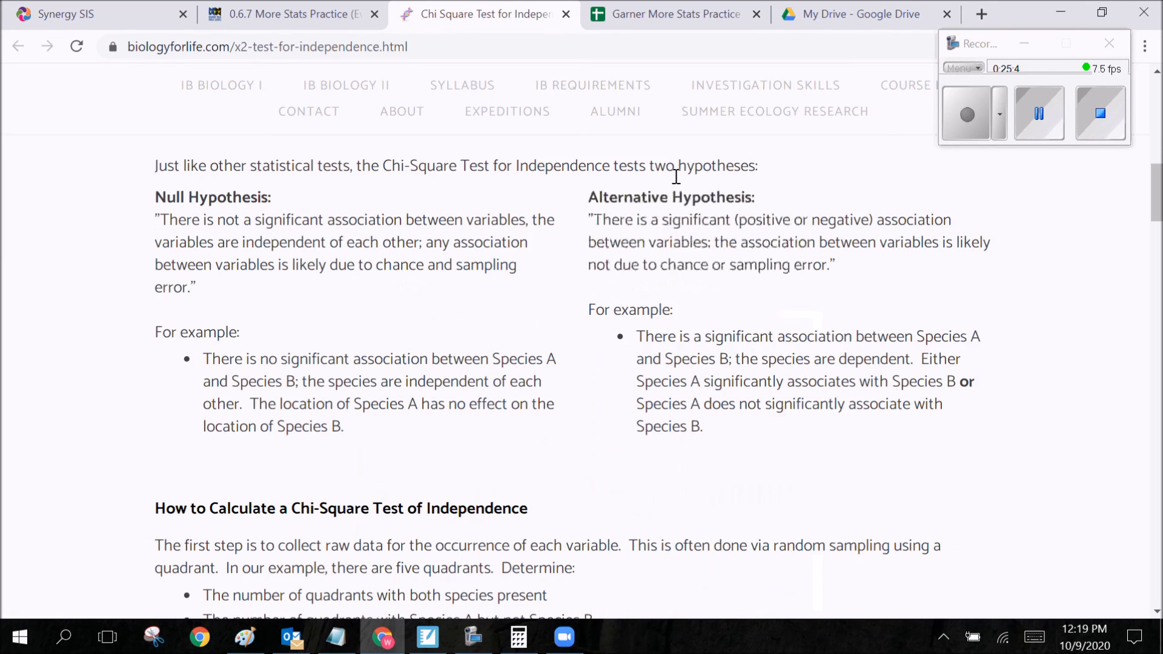
pyautogui.scroll(-20, 701, 230)
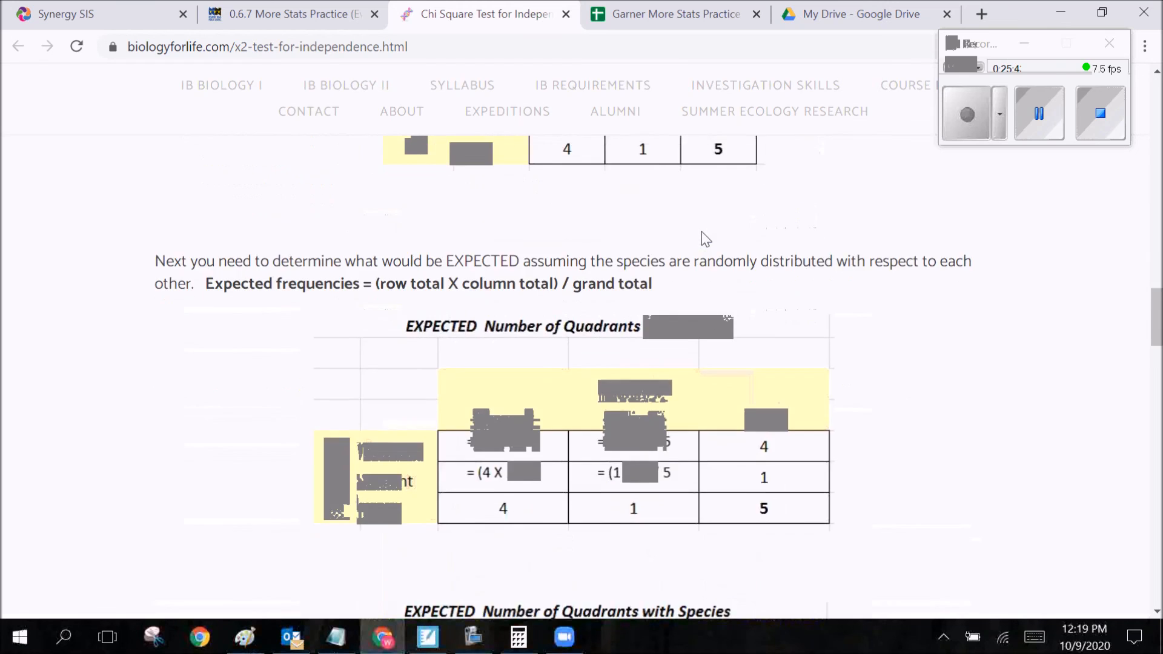
pyautogui.scroll(-15, 701, 231)
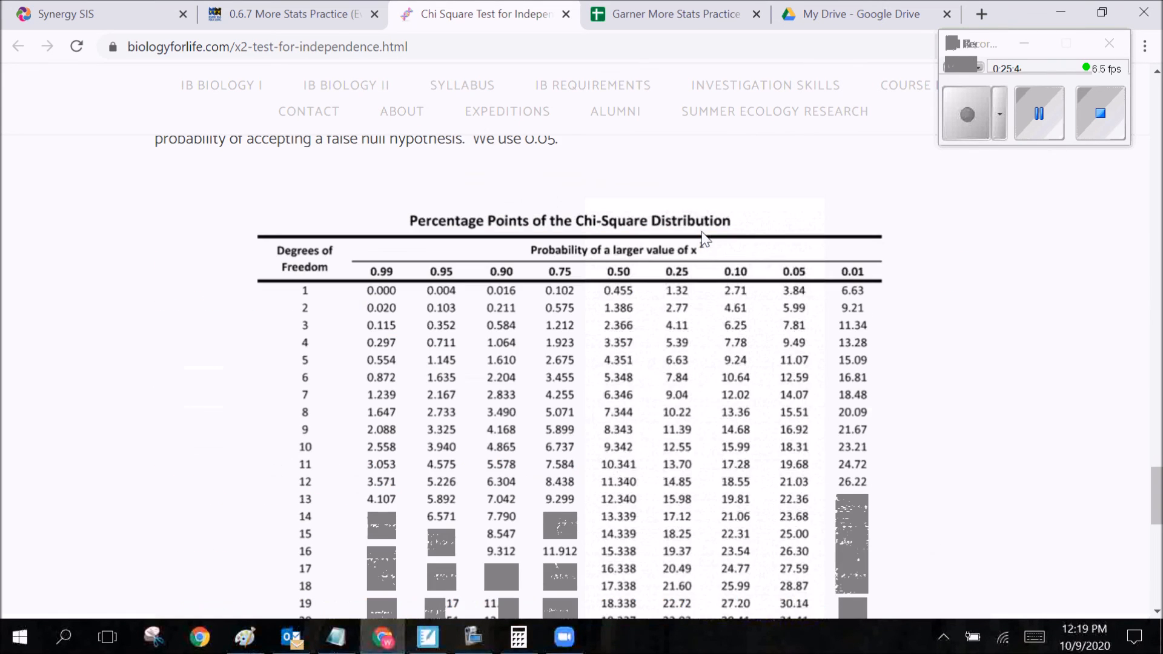
pyautogui.scroll(18, 701, 232)
pyautogui.scroll(10, 822, 237)
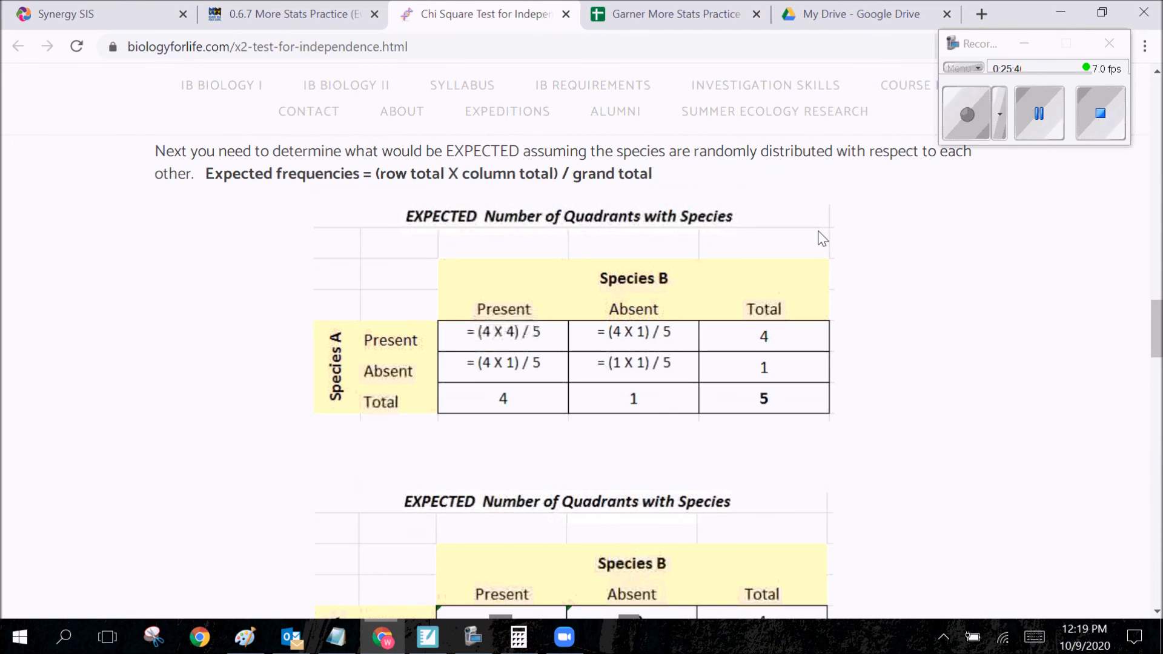
# Step: Open the X2 Goodness of Fit page from the site's statistics topics under Investigation Skills
pyautogui.scroll(10, 822, 237)
pyautogui.moveTo(791, 189)
pyautogui.moveTo(790, 375)
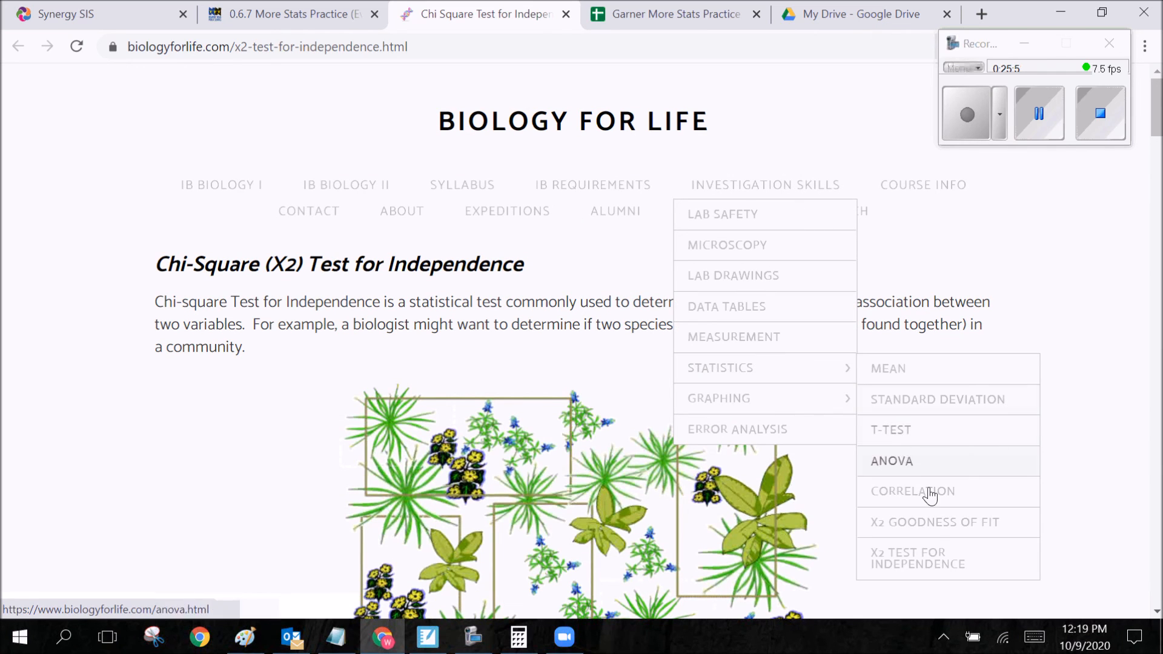
pyautogui.click(939, 533)
# Step: Examine the "Does the Dice Roll Fairly?" example and its observed and expected counts on the Goodness of Fit page
pyautogui.scroll(-3, 719, 330)
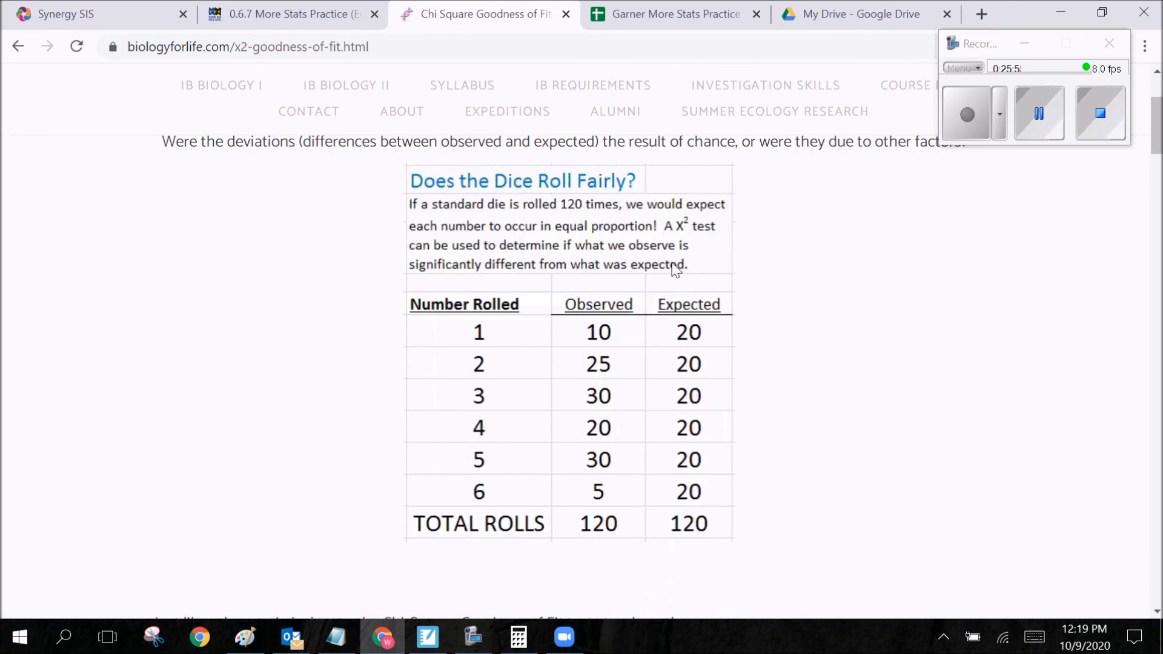
pyautogui.scroll(-3, 626, 384)
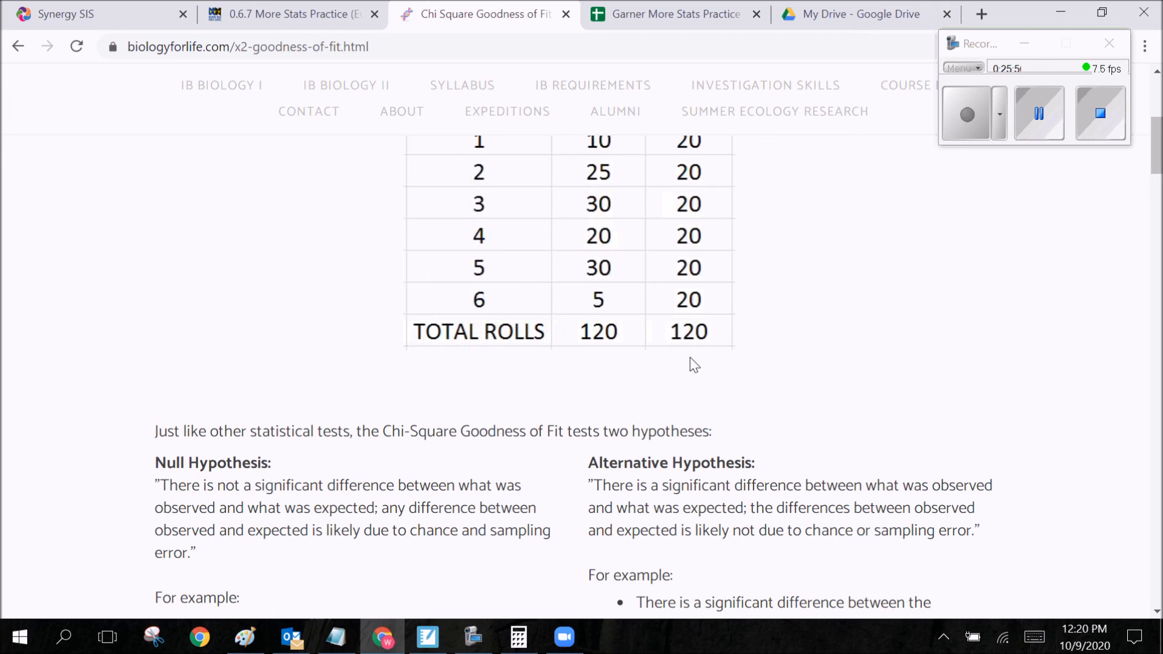
pyautogui.scroll(3, 694, 364)
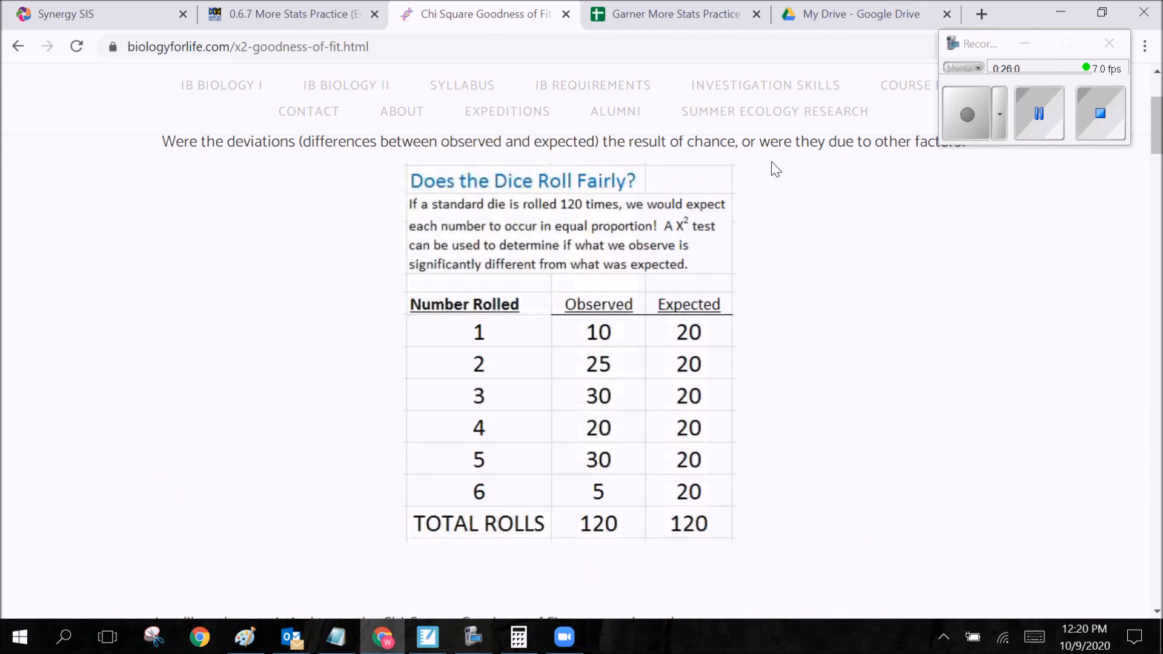
pyautogui.scroll(3, 804, 281)
pyautogui.scroll(-4, 817, 352)
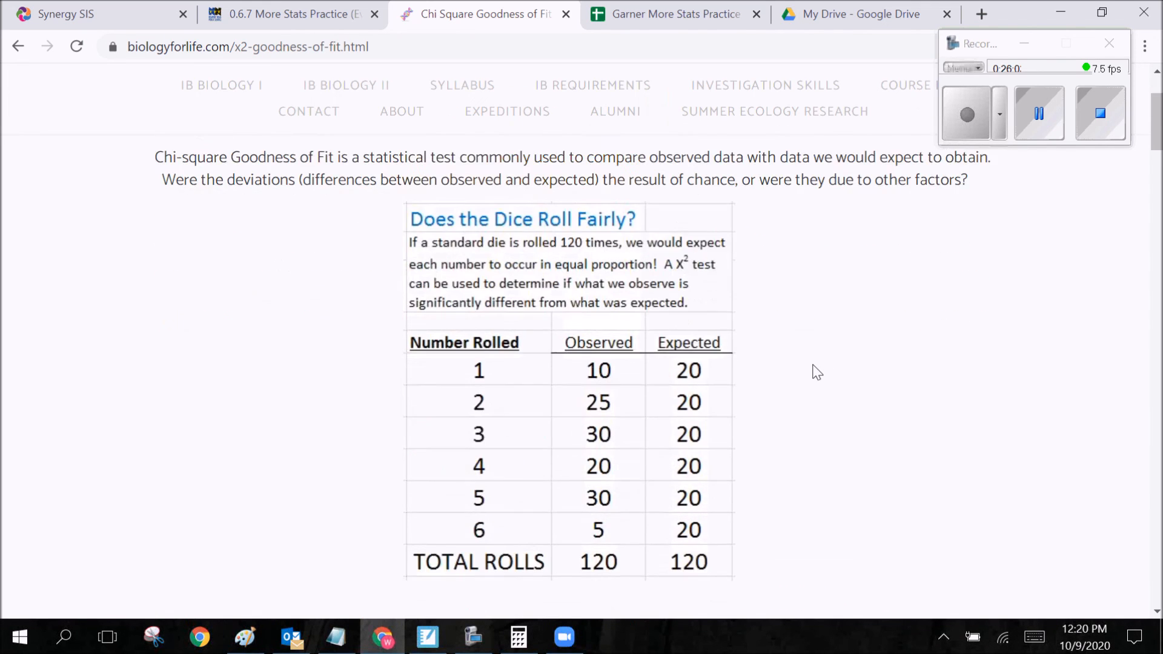
pyautogui.scroll(-4, 820, 362)
pyautogui.scroll(6, 815, 285)
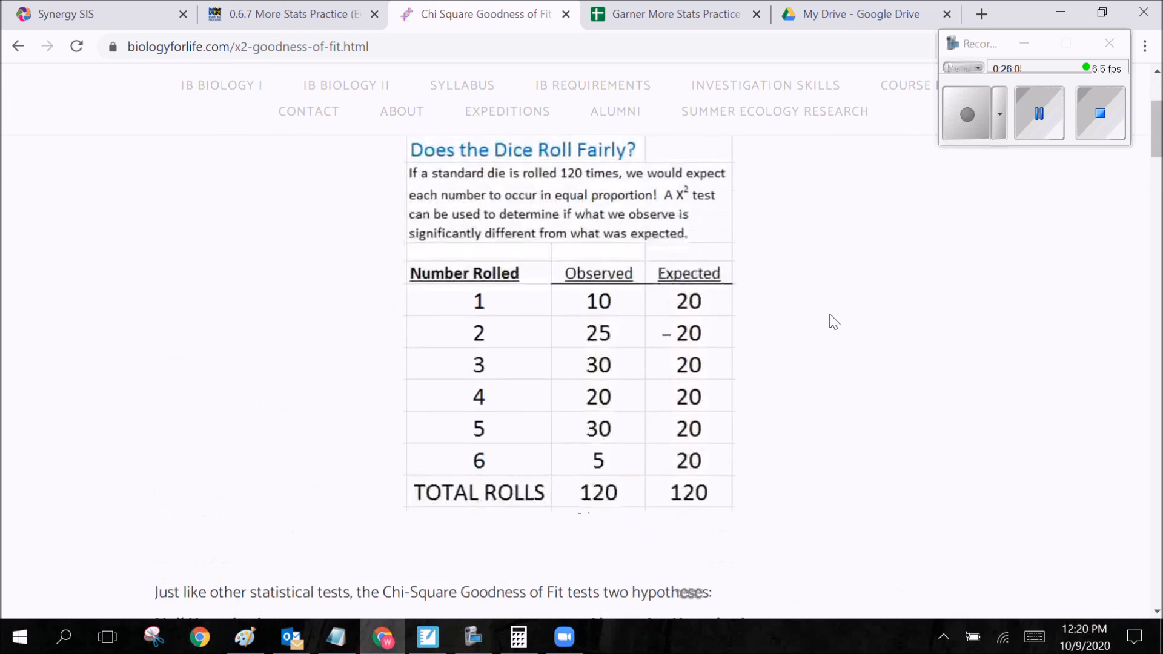
pyautogui.scroll(2, 834, 321)
pyautogui.scroll(-2, 832, 322)
pyautogui.scroll(3, 763, 363)
pyautogui.scroll(-2, 739, 418)
pyautogui.scroll(-2, 734, 442)
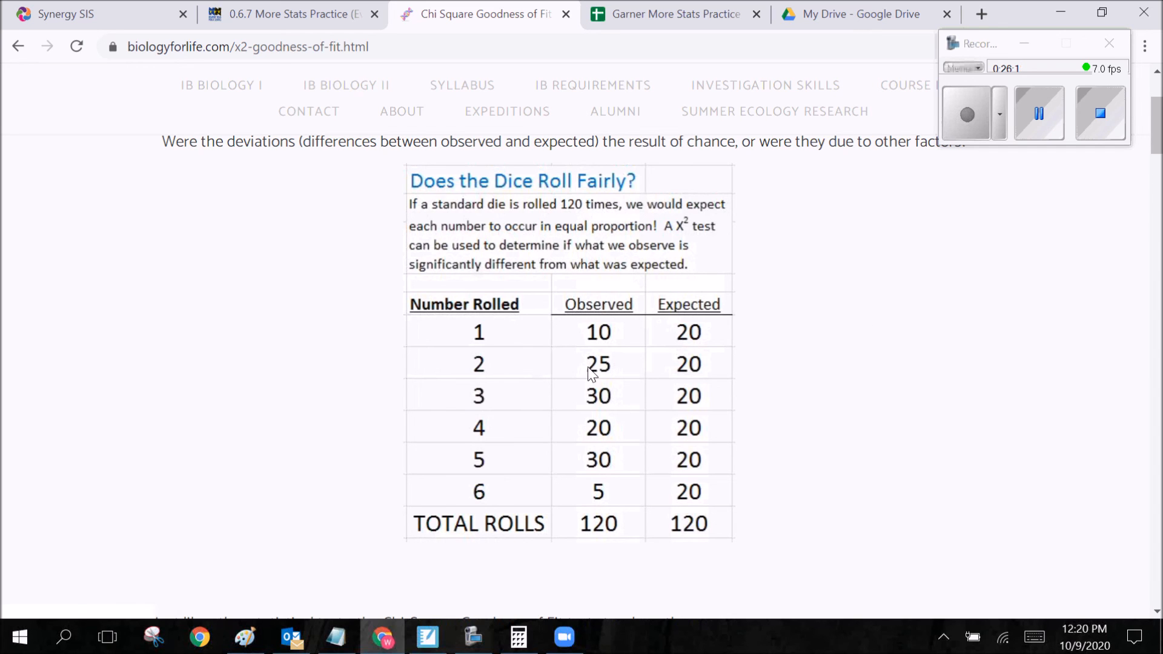
pyautogui.scroll(-2, 791, 221)
pyautogui.scroll(2, 792, 234)
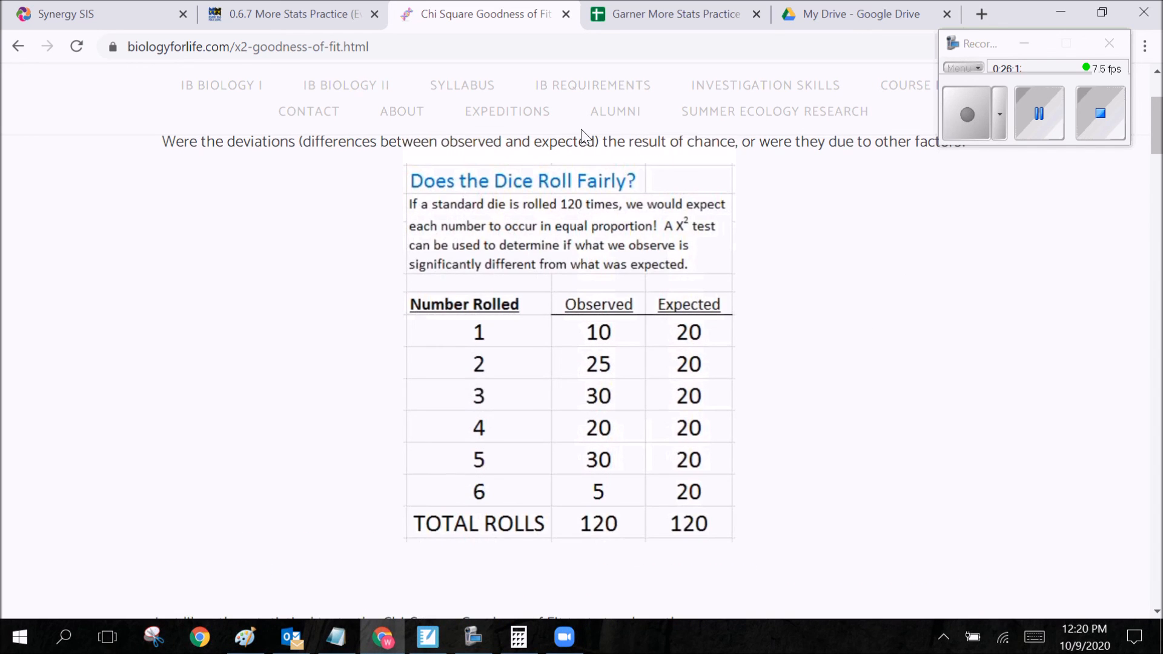
# Step: Return to Example 5 in the Garner More Stats Practice spreadsheet and reread its description in A65
pyautogui.click(669, 14)
pyautogui.scroll(-5, 529, 404)
pyautogui.scroll(-7, 531, 402)
pyautogui.click(654, 415)
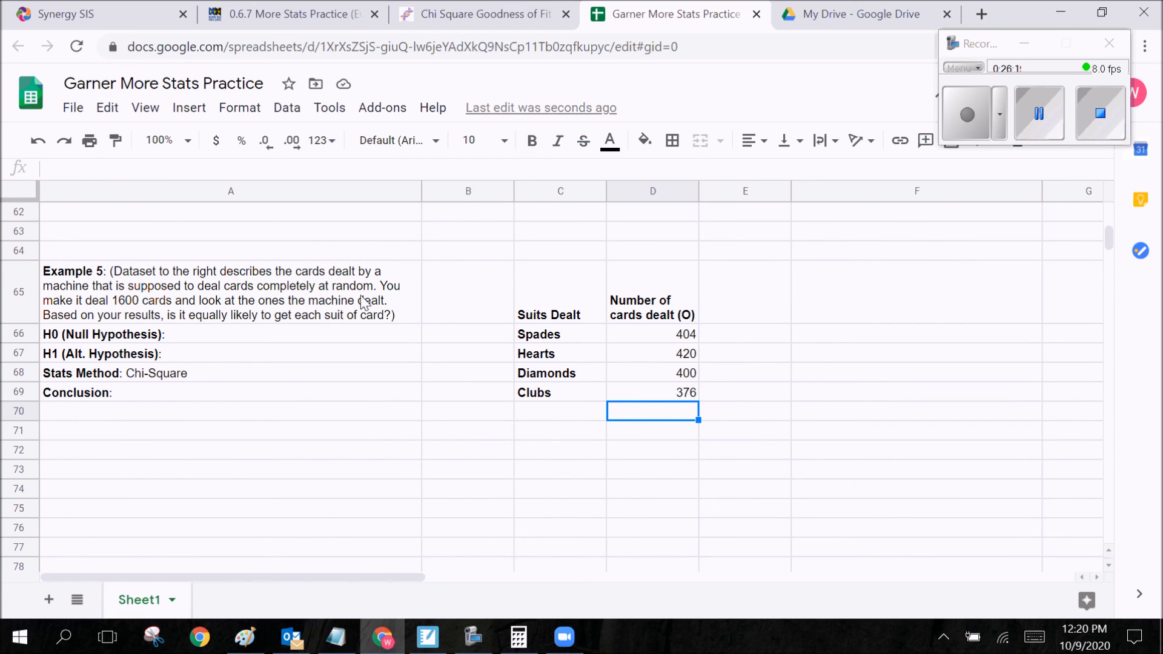
pyautogui.click(209, 297)
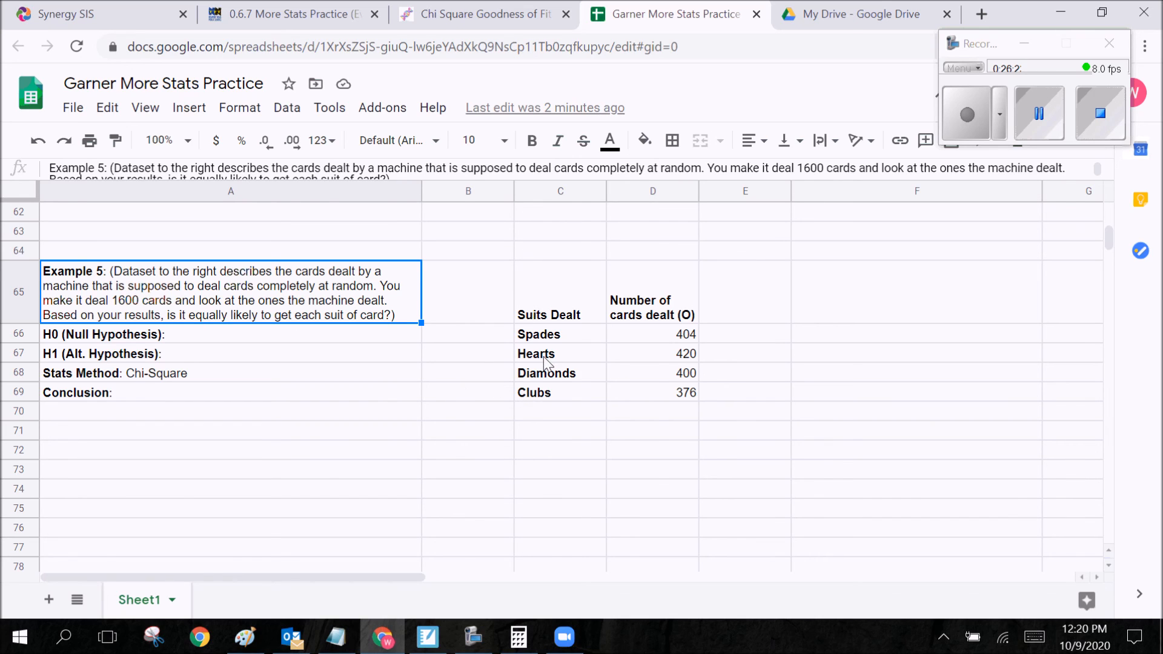
# Step: Review the four suits in C66:C69 and their observed card counts in D66:D69
pyautogui.click(563, 337)
pyautogui.keyDown('shift'); pyautogui.click(566, 395); pyautogui.keyUp('shift')
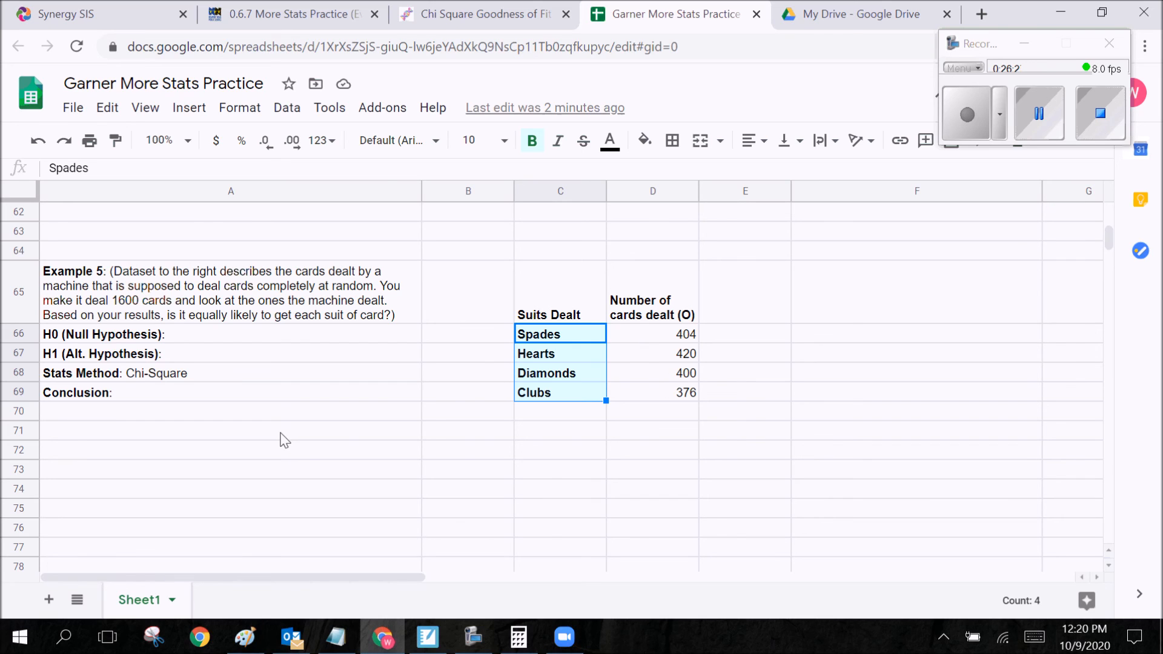
pyautogui.click(582, 338)
pyautogui.click(567, 356)
pyautogui.click(566, 374)
pyautogui.click(568, 394)
pyautogui.moveTo(656, 337); pyautogui.dragTo(654, 393)
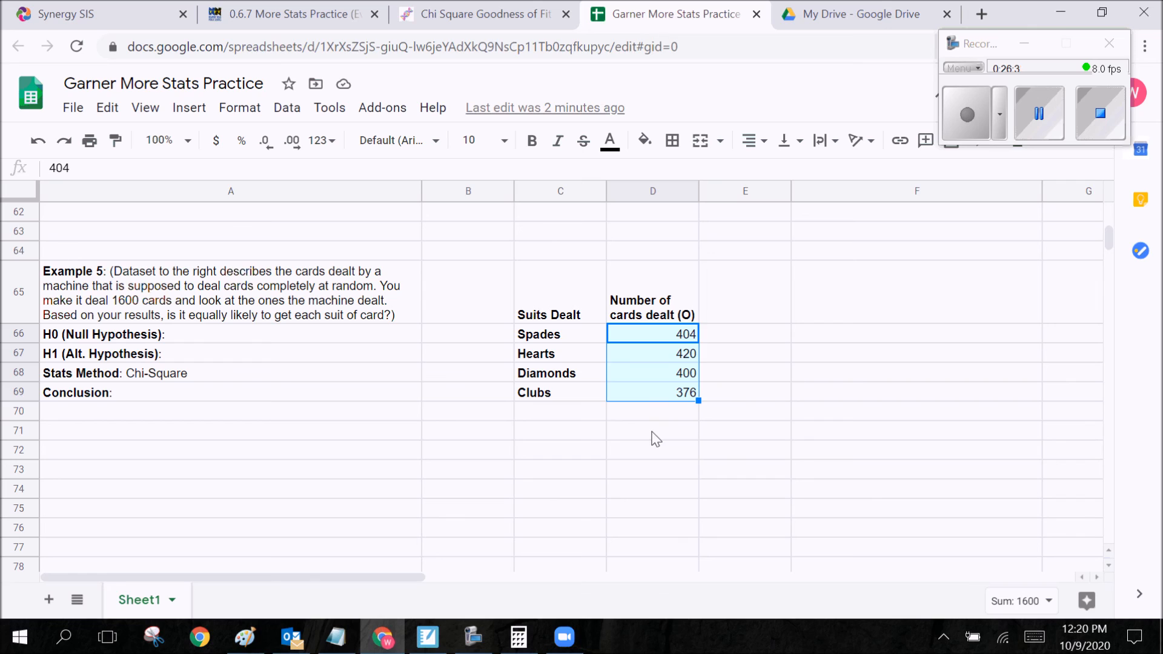
pyautogui.click(654, 433)
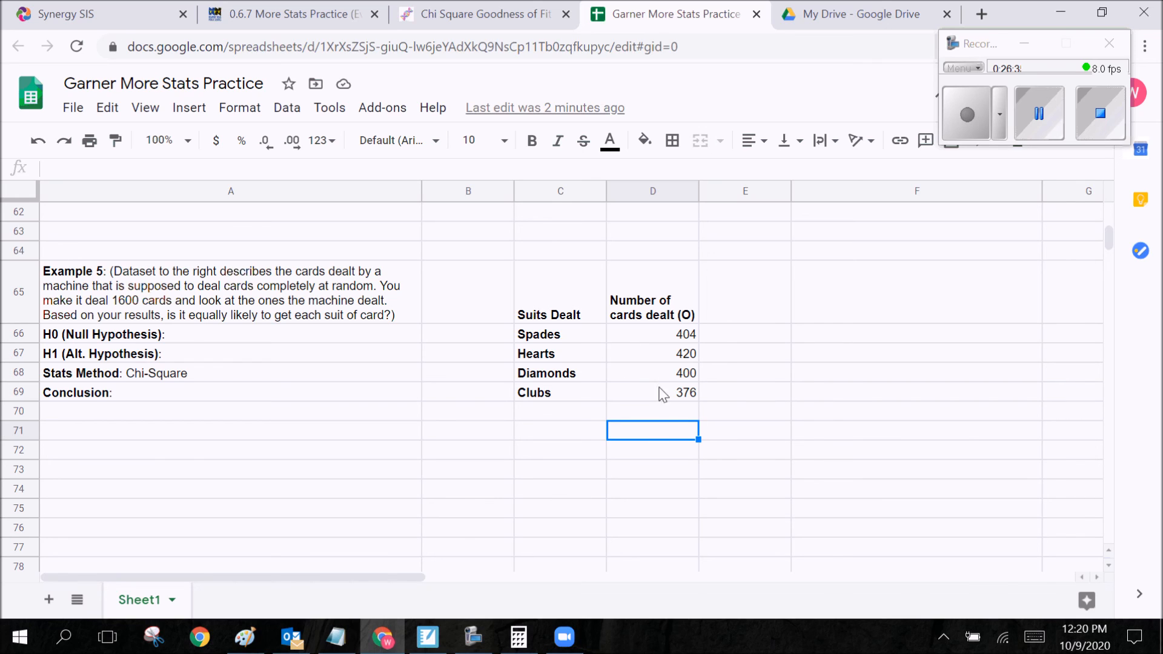
pyautogui.moveTo(654, 338); pyautogui.dragTo(665, 402)
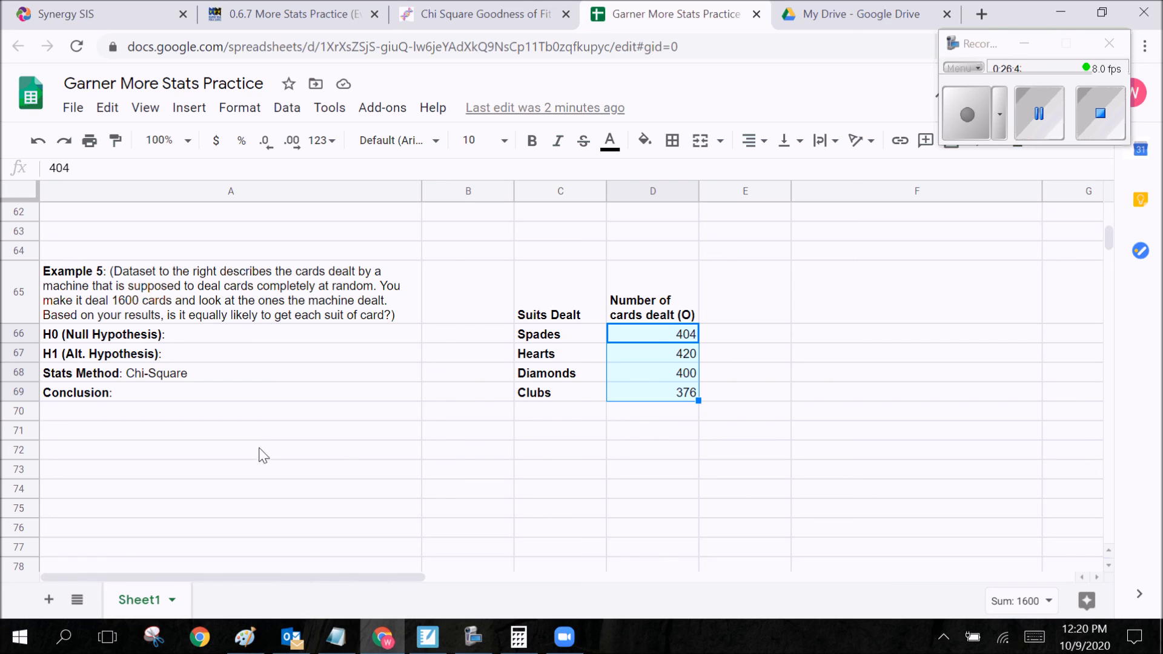
pyautogui.click(667, 339)
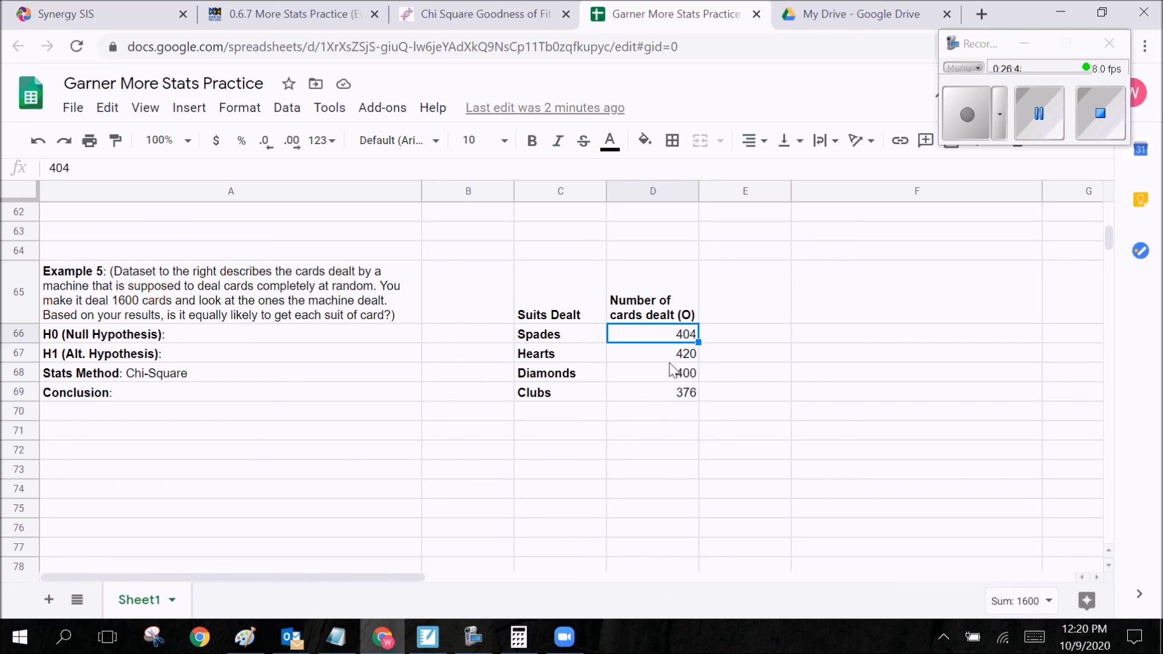
pyautogui.moveTo(647, 336); pyautogui.dragTo(655, 395)
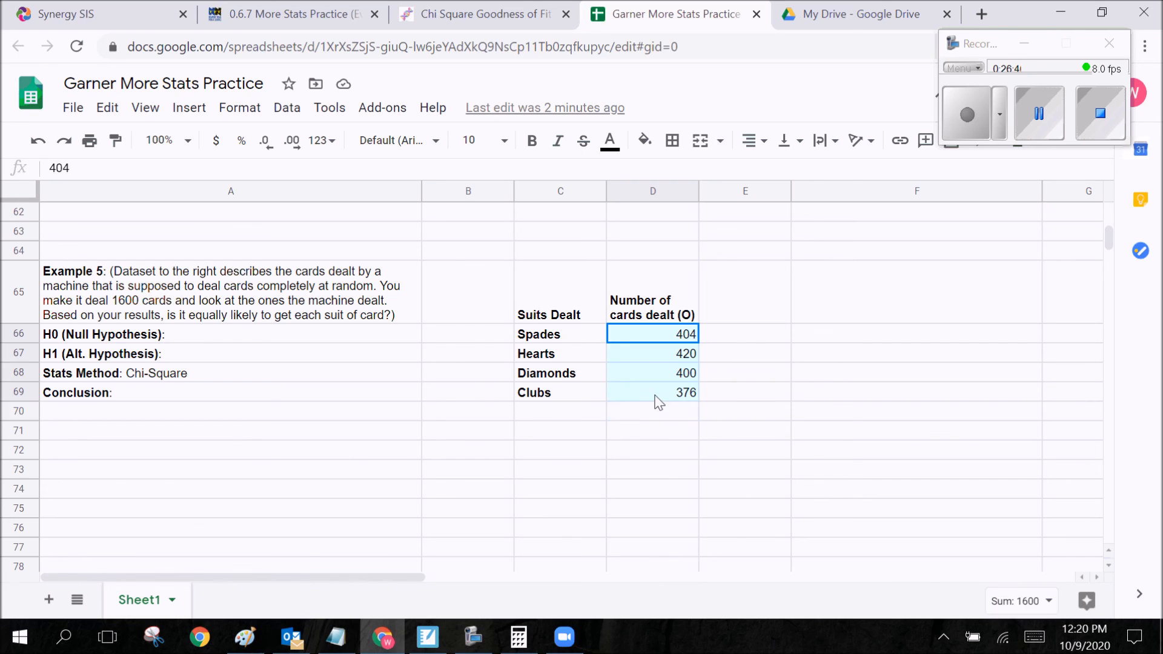
# Step: Add the column heading "Expected (E)" in E65, beside the number of cards dealt
pyautogui.click(733, 316)
pyautogui.write('Expected (E')
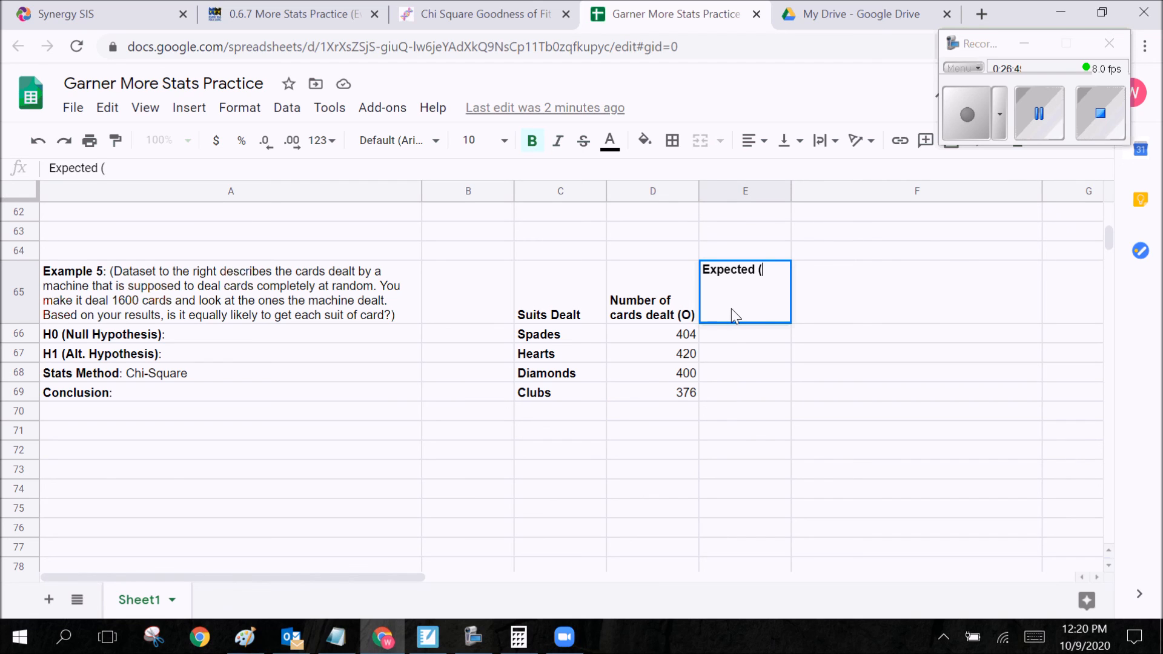
pyautogui.write(')')
pyautogui.click(716, 417)
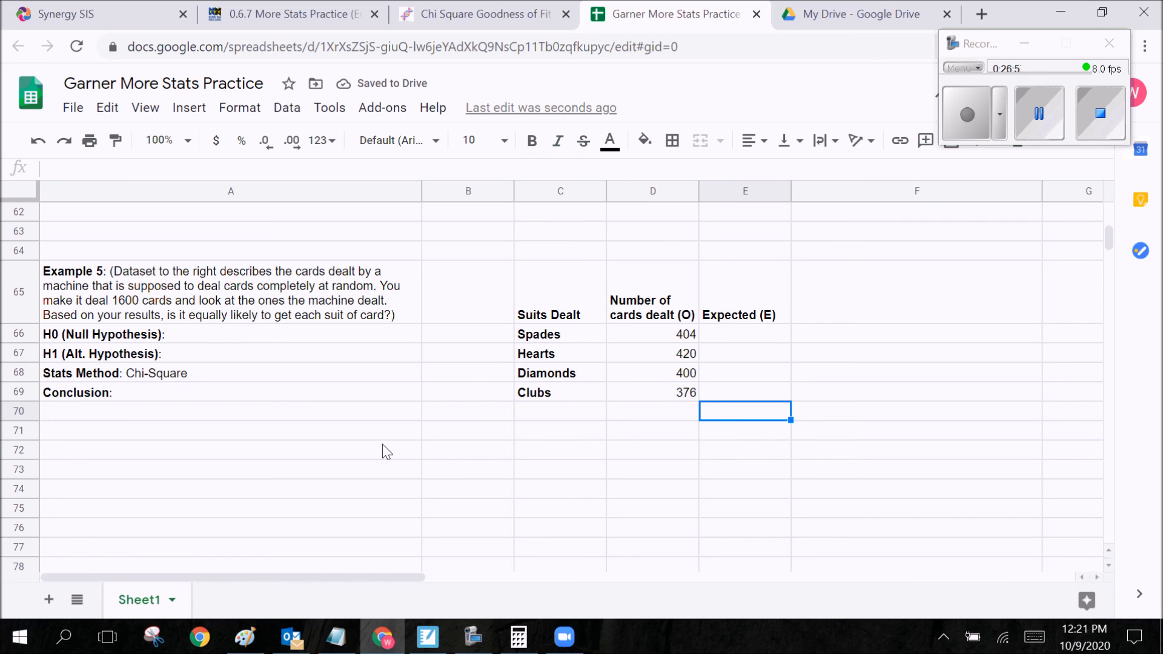
# Step: Enter the note "1600/4 = 400 cards of each suit if completely random" in A71
pyautogui.click(224, 437)
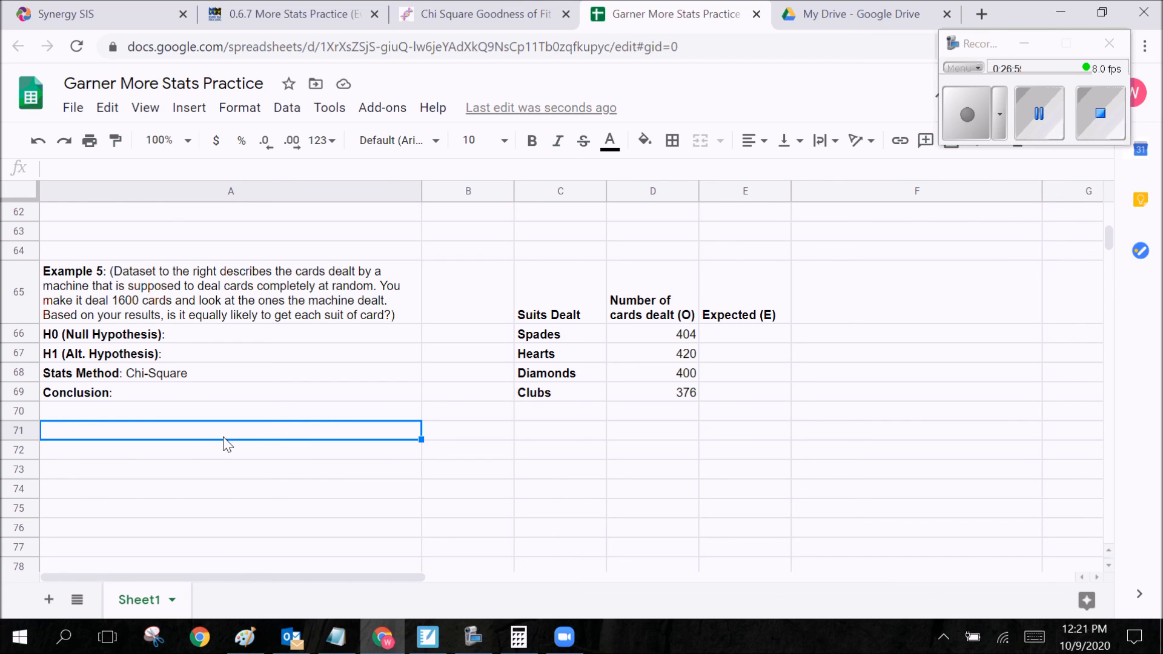
pyautogui.write('1600')
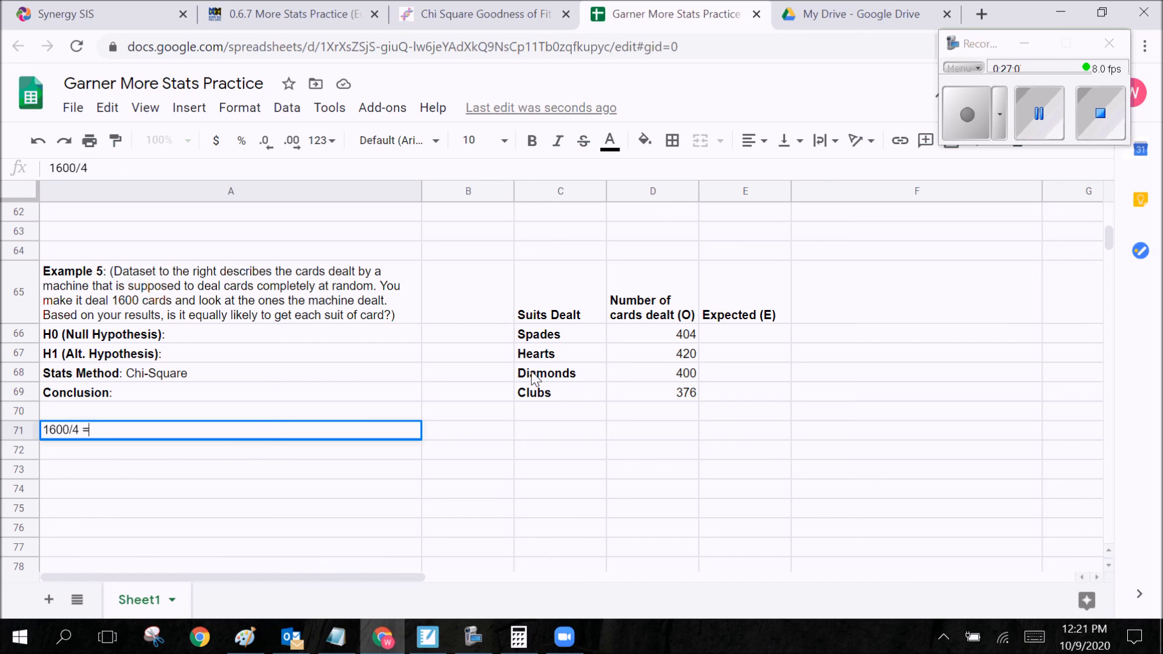
pyautogui.write('/4 = 400 cards of each suit if completely rea')
pyautogui.press('BackSpace')
pyautogui.press('BackSpace')
pyautogui.write('andom')
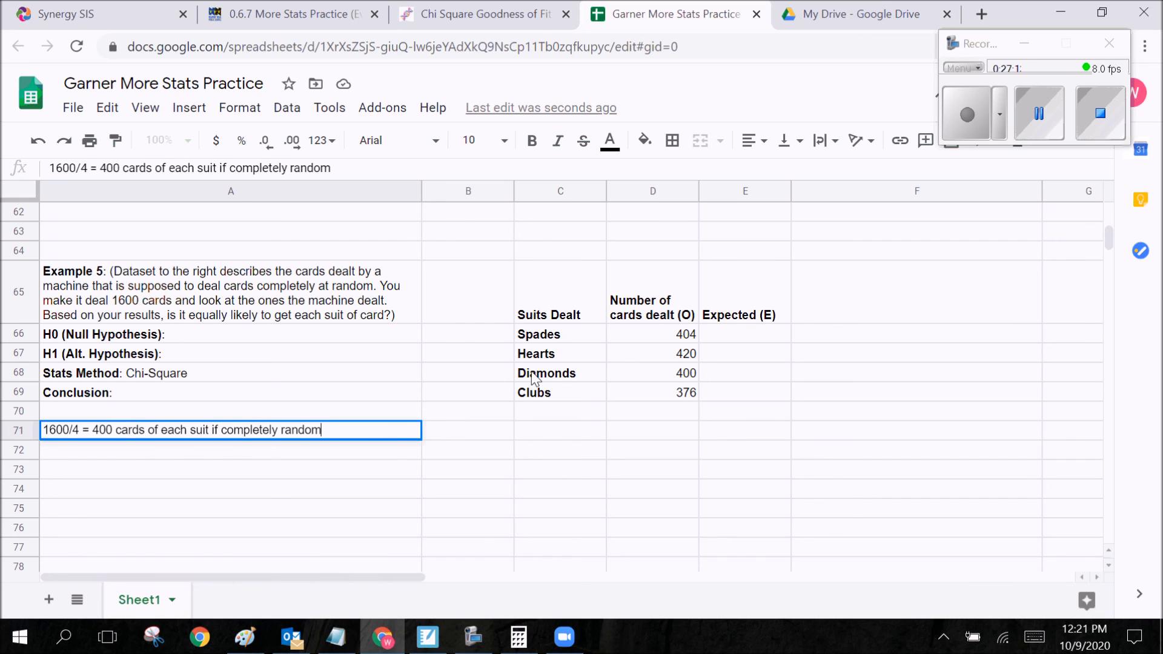
pyautogui.click(589, 412)
pyautogui.click(276, 434)
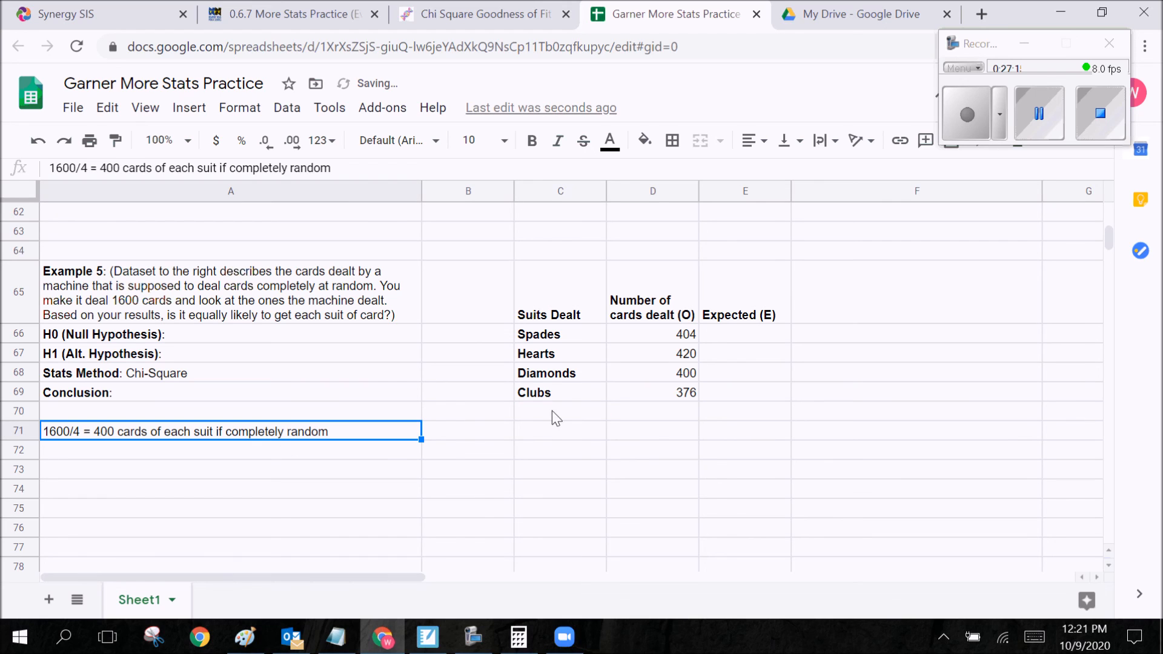
# Step: Enter an expected count of 400 for each of the four suits in E66:E69
pyautogui.click(727, 332)
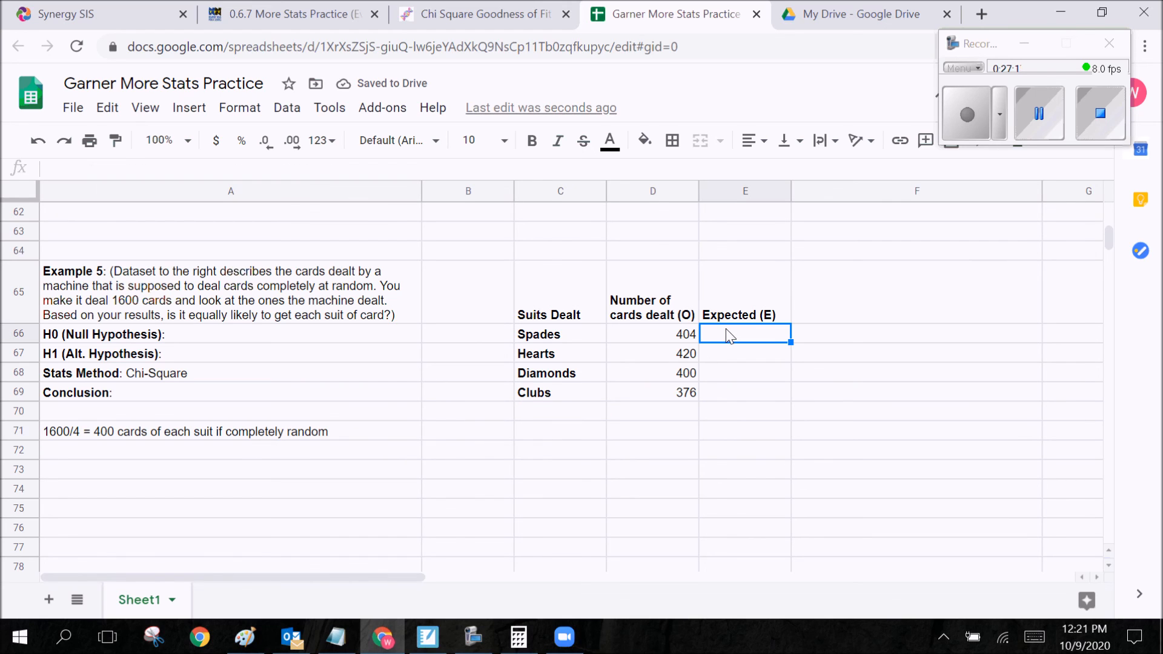
pyautogui.write('400')
pyautogui.press('Return')
pyautogui.click(753, 340)
pyautogui.moveTo(790, 342); pyautogui.dragTo(787, 396)
pyautogui.click(819, 434)
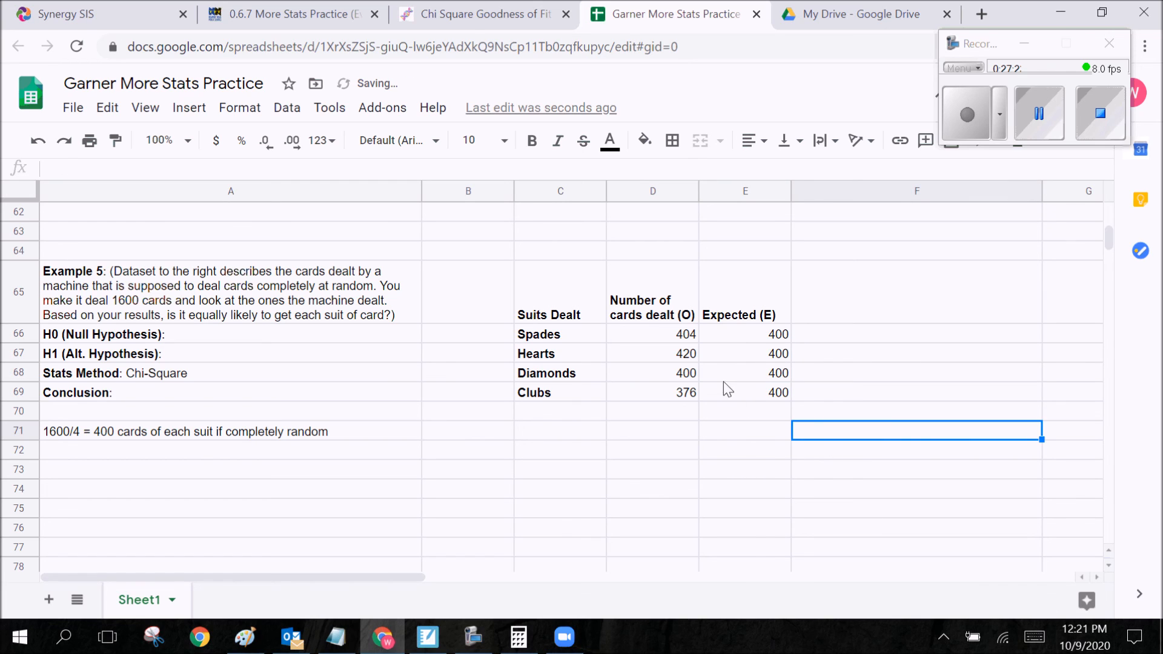
# Step: Review the suit names in C66:C69 and the Example 5 description in A65
pyautogui.click(554, 340)
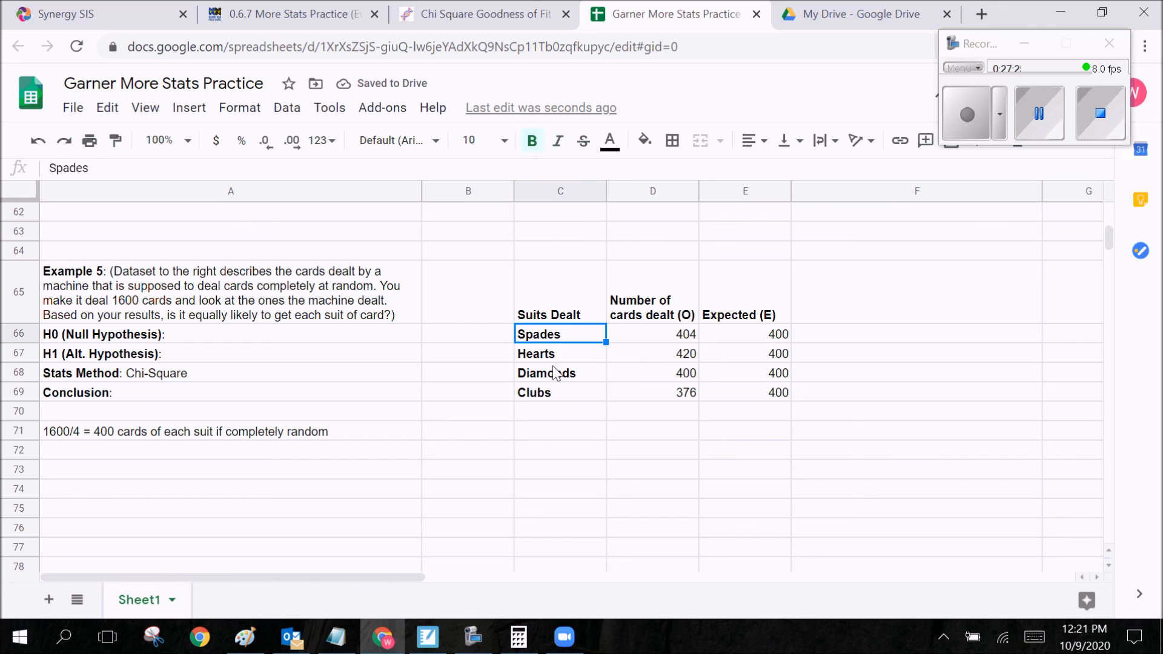
pyautogui.click(553, 368)
pyautogui.click(550, 387)
pyautogui.click(560, 353)
pyautogui.click(575, 334)
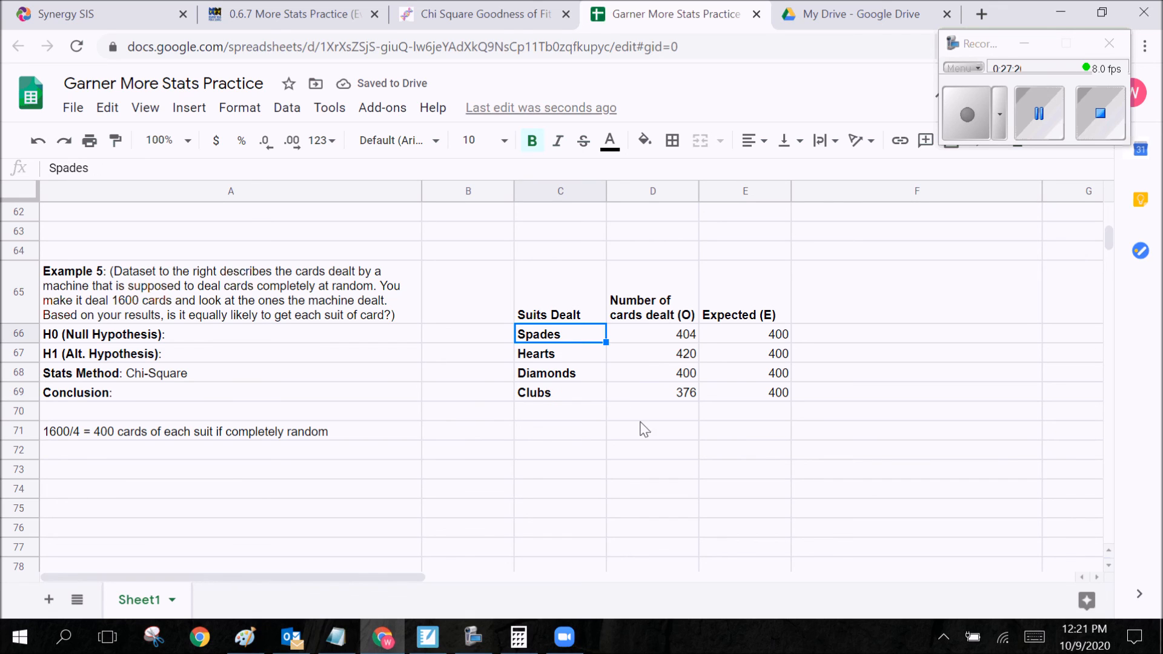
pyautogui.click(258, 315)
# Step: Add the column headings "O-E" in F65 and "(O-E)^2" in G65
pyautogui.click(855, 316)
pyautogui.write('f')
pyautogui.press('BackSpace')
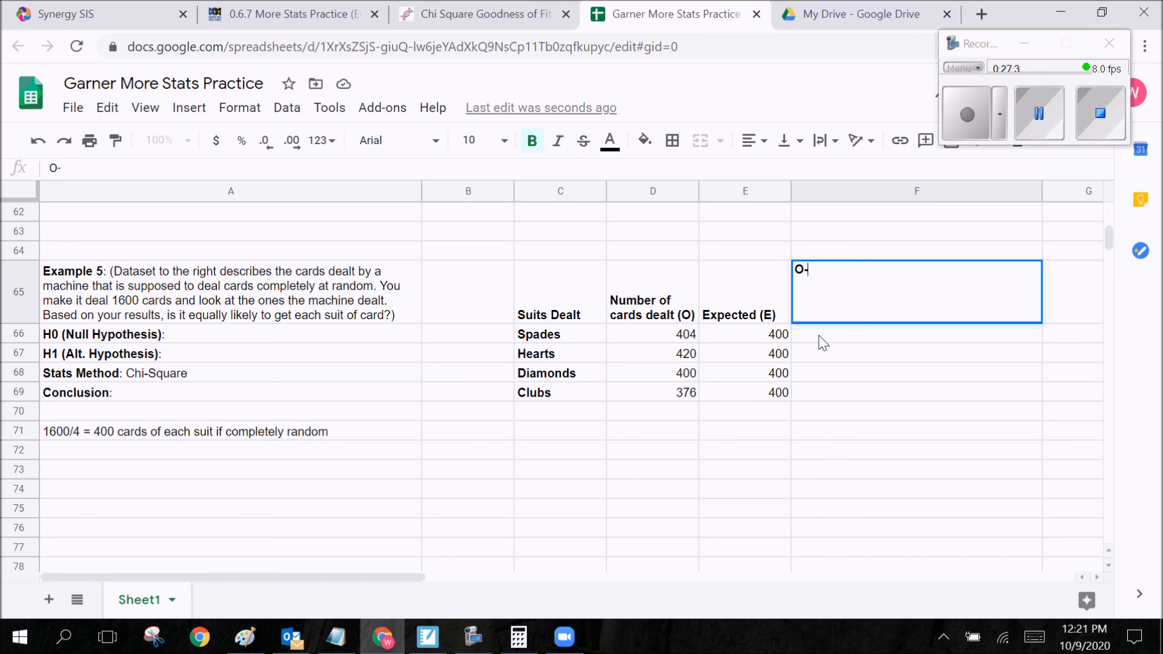
pyautogui.press('Tab')
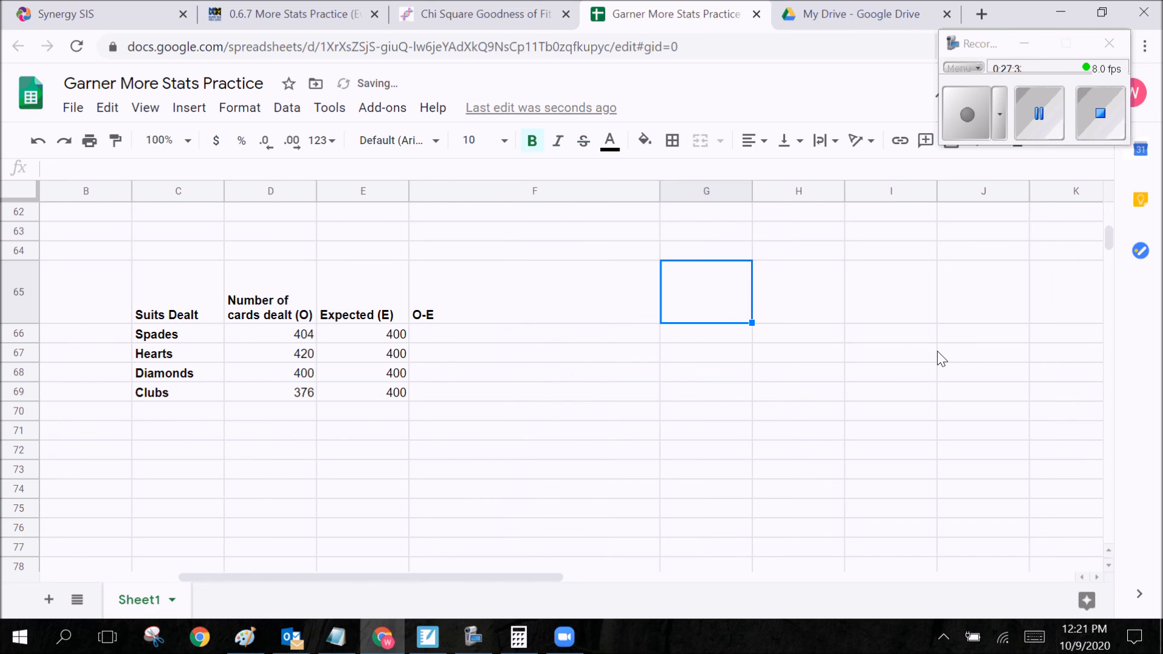
pyautogui.write('(O-E)^2')
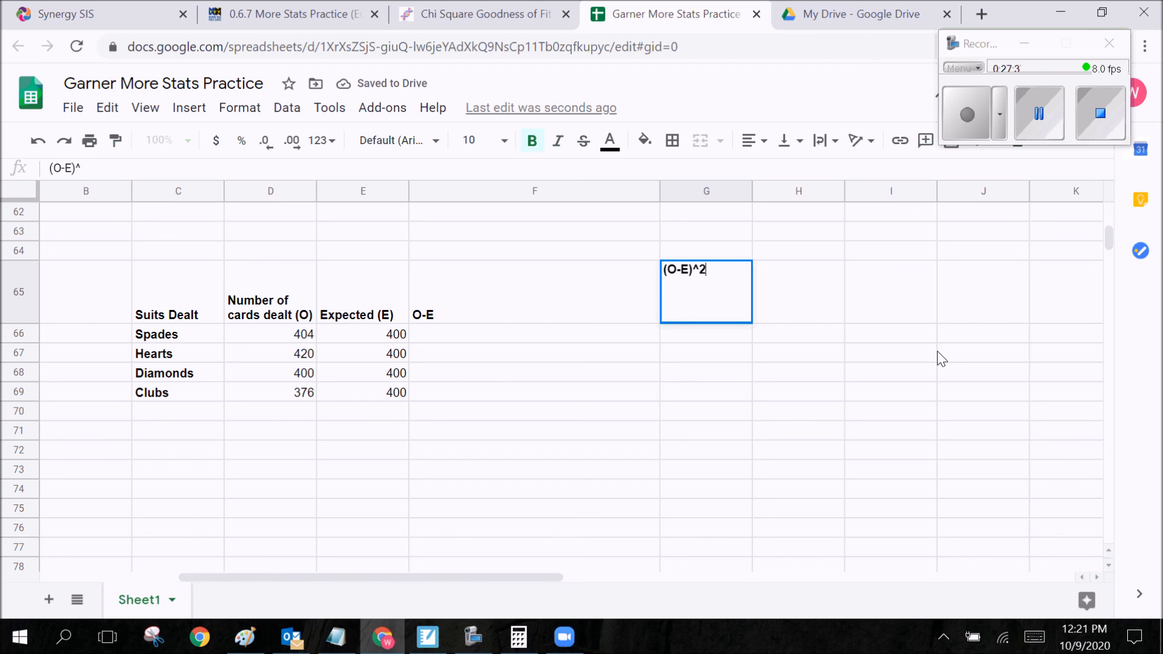
# Step: Add the column headings "(O-E)^2/E" in H65 and "SUM(O-E)^2/E" in I65
pyautogui.press('Tab')
pyautogui.write('(O')
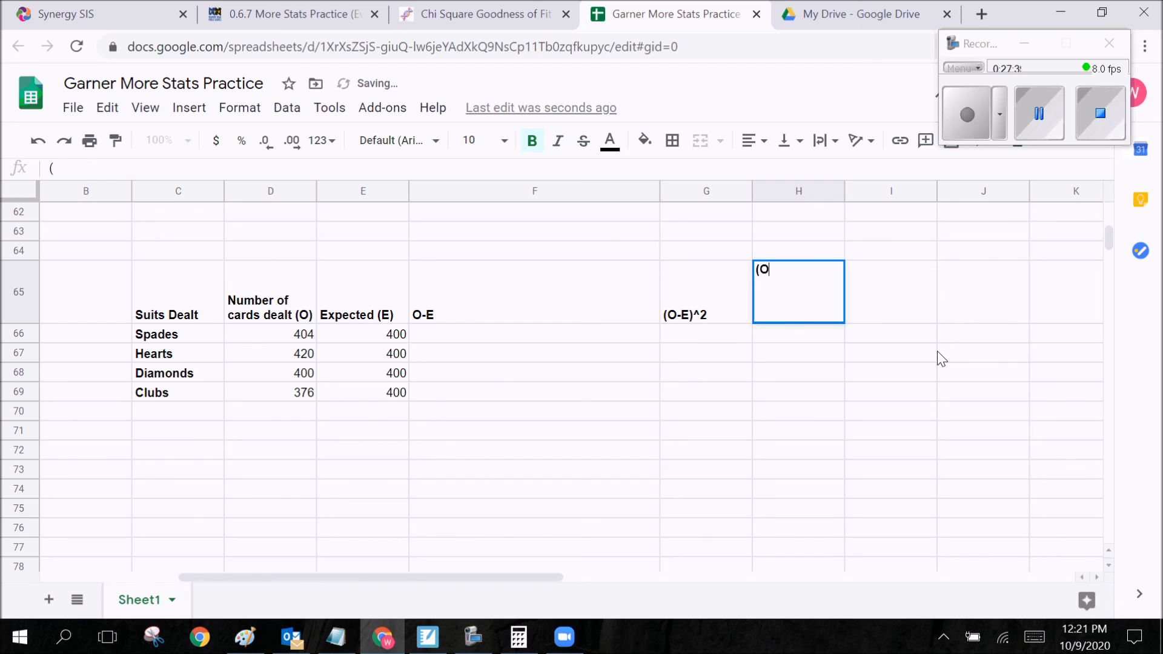
pyautogui.write('-E')
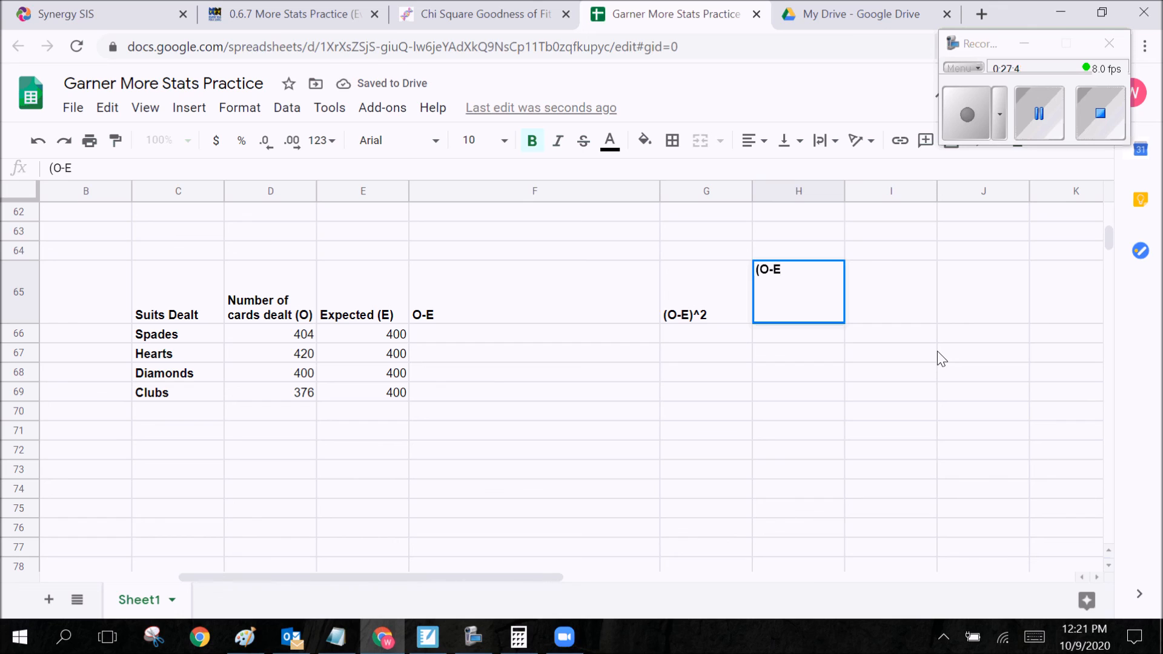
pyautogui.write(')^2/E')
pyautogui.click(879, 320)
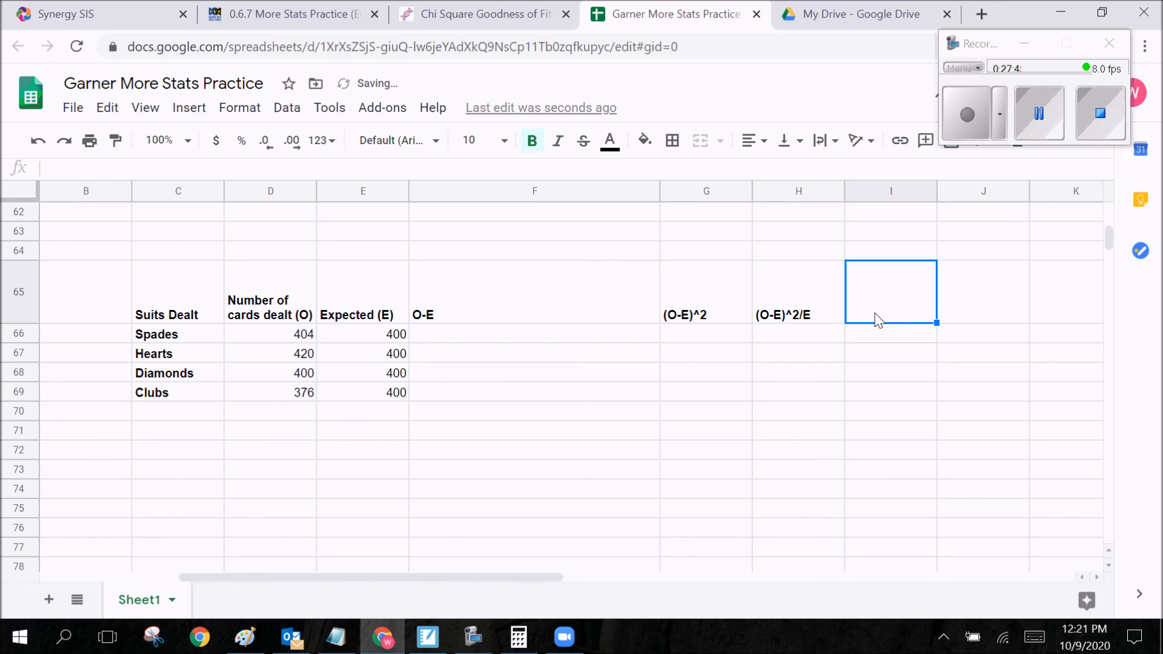
pyautogui.write('SUM(O)')
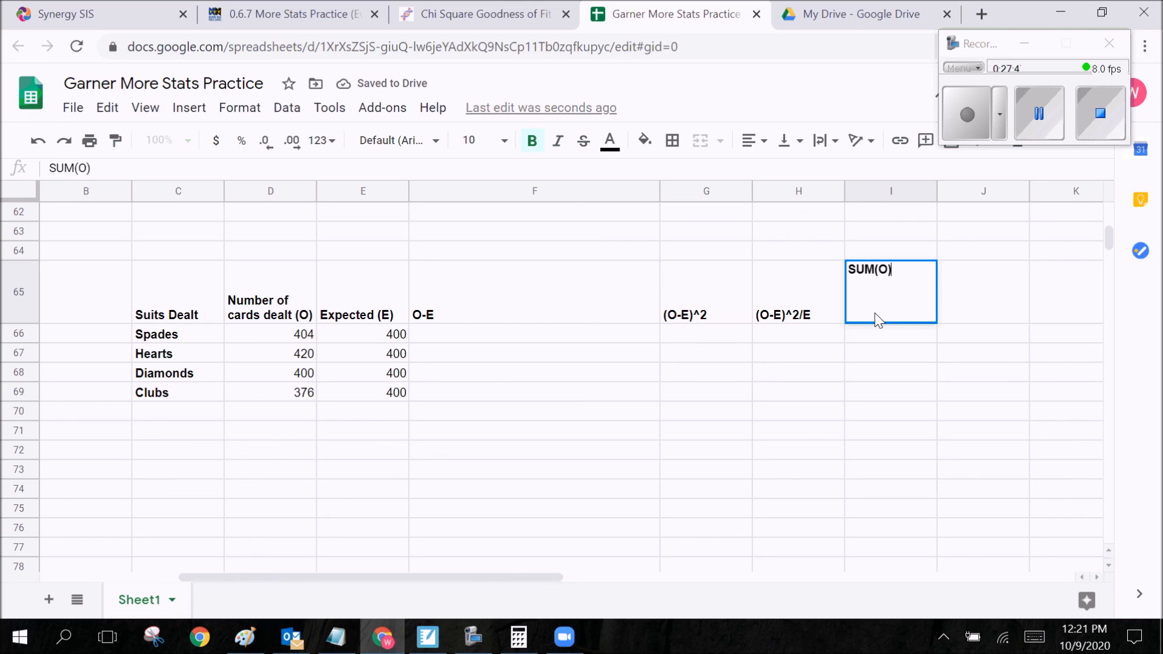
pyautogui.write('-E)^2/E')
pyautogui.click(864, 356)
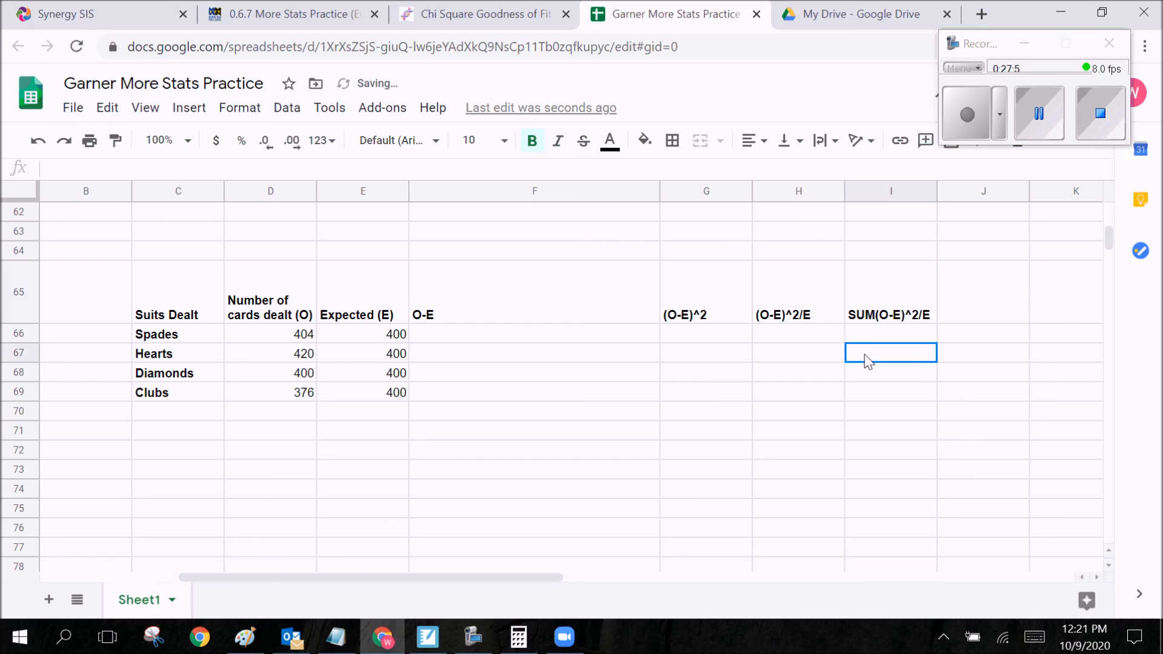
# Step: Review Example 5's table and its Conclusion cell A69, along with the earlier examples above it
pyautogui.moveTo(547, 569); pyautogui.dragTo(537, 581)
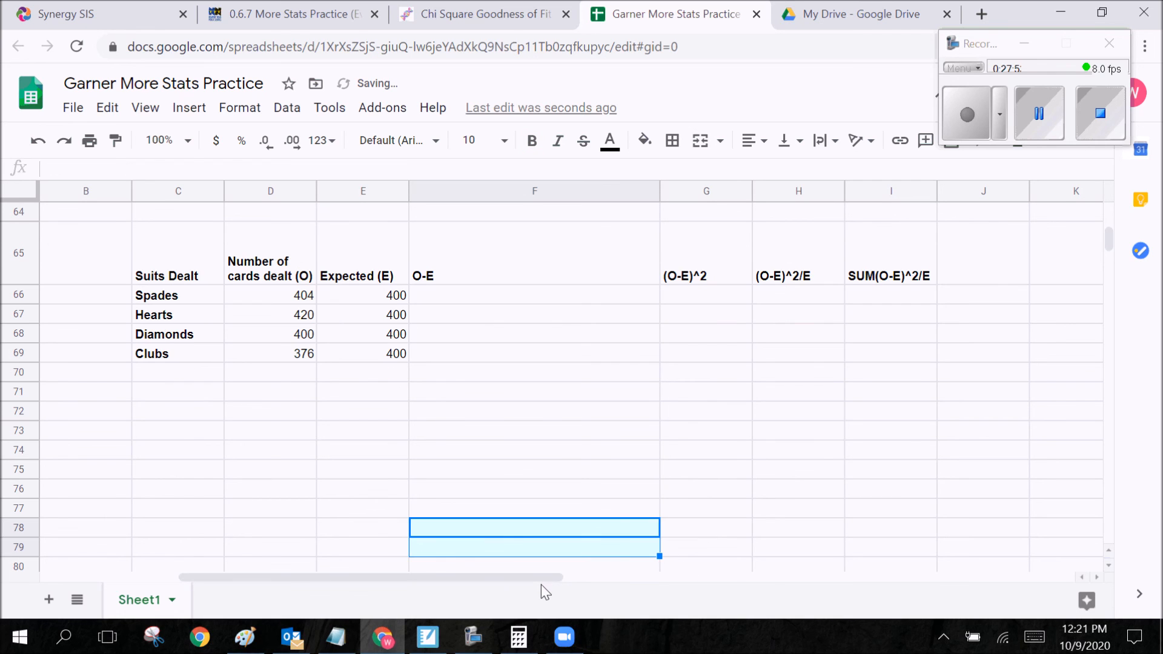
pyautogui.click(582, 491)
pyautogui.hscroll(-2, 729, 389)
pyautogui.scroll(10, 869, 337)
pyautogui.scroll(-9, 823, 393)
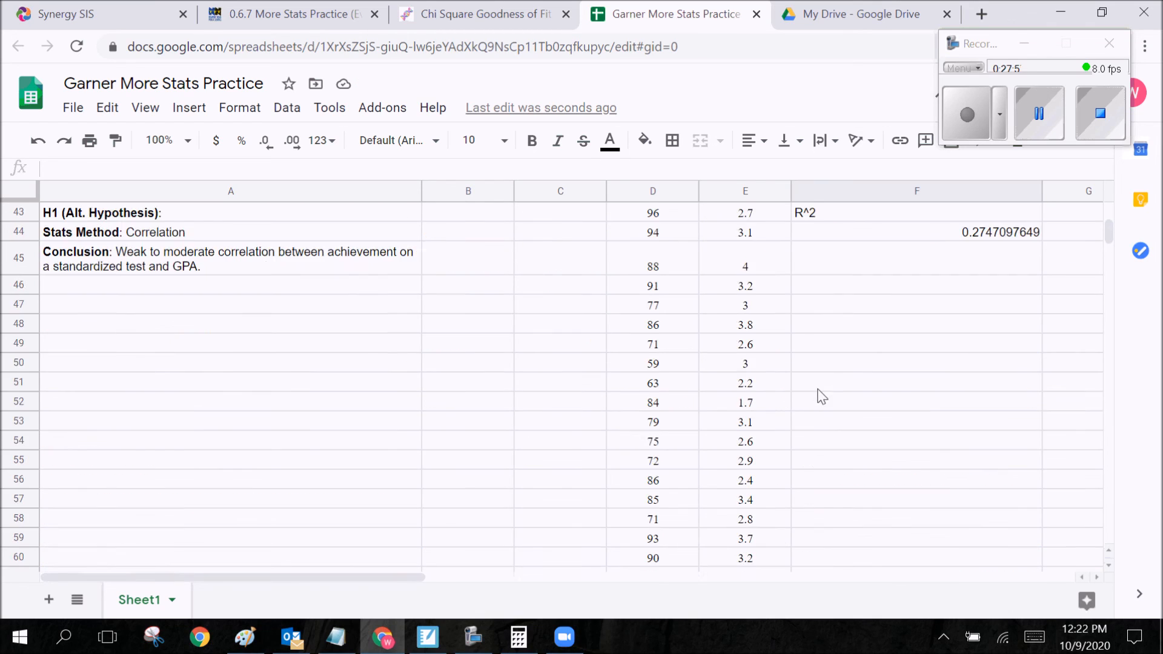
pyautogui.moveTo(399, 583); pyautogui.dragTo(370, 565)
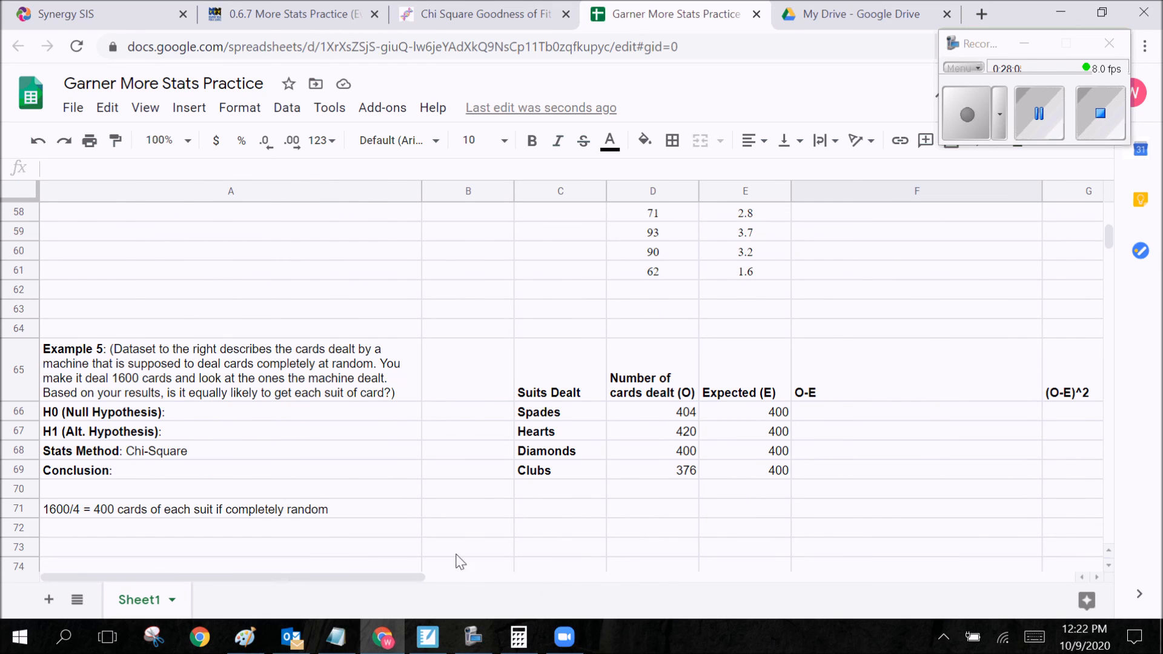
pyautogui.click(218, 471)
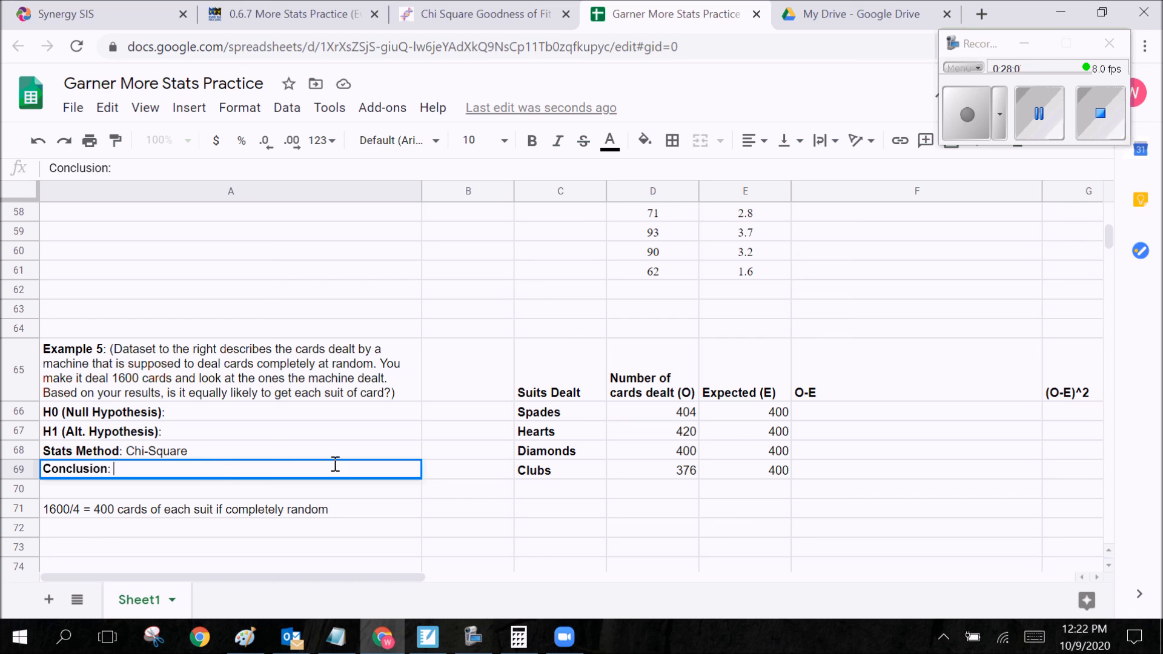
pyautogui.click(470, 491)
pyautogui.scroll(5, 773, 514)
pyautogui.scroll(-7, 797, 493)
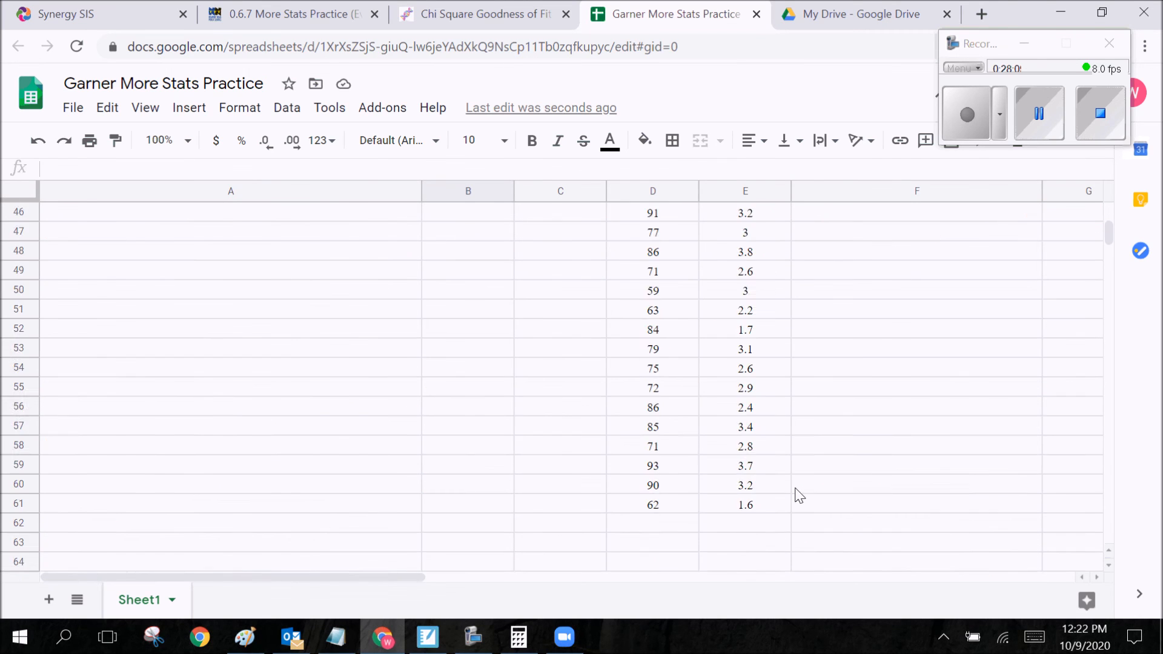
pyautogui.scroll(10, 803, 469)
pyautogui.scroll(10, 803, 469)
# Step: Check the critical values table on the Chi Square Goodness of Fit page and close that page
pyautogui.click(449, 9)
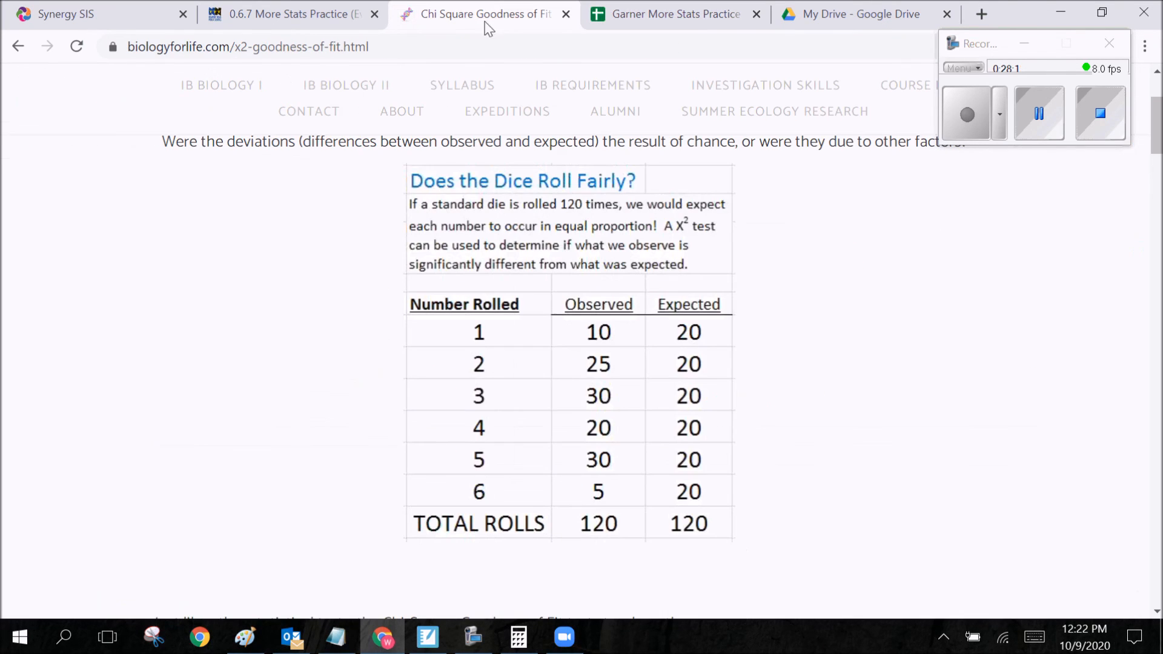
pyautogui.scroll(-5, 547, 340)
pyautogui.scroll(-15, 671, 335)
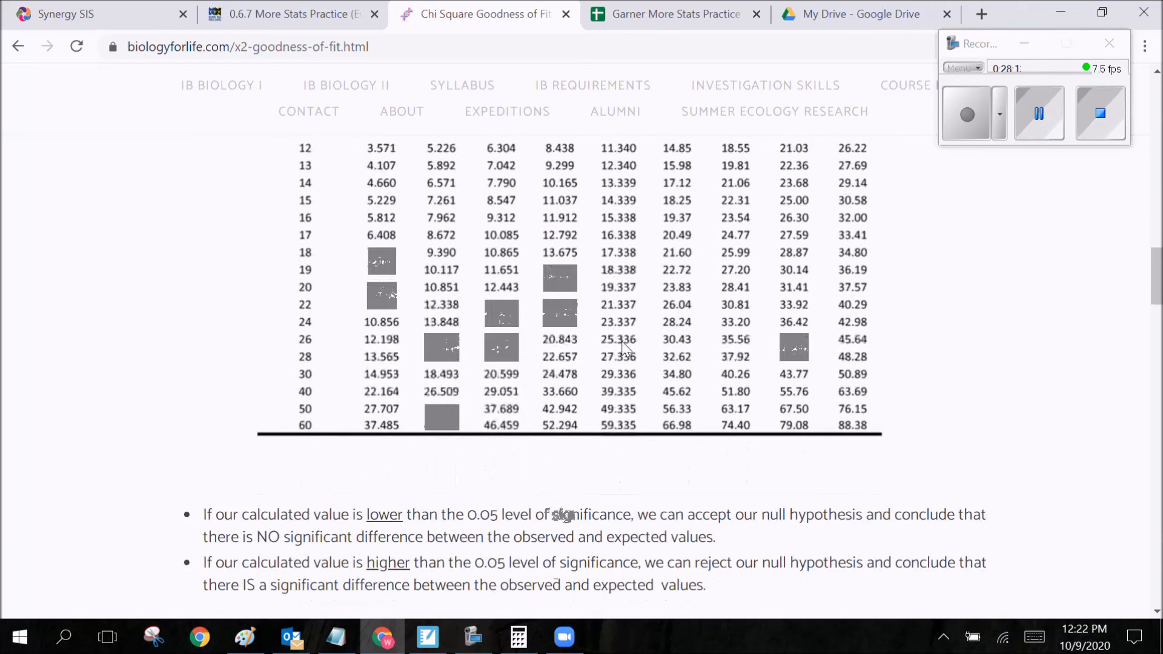
pyautogui.scroll(5, 621, 340)
pyautogui.scroll(-2, 579, 270)
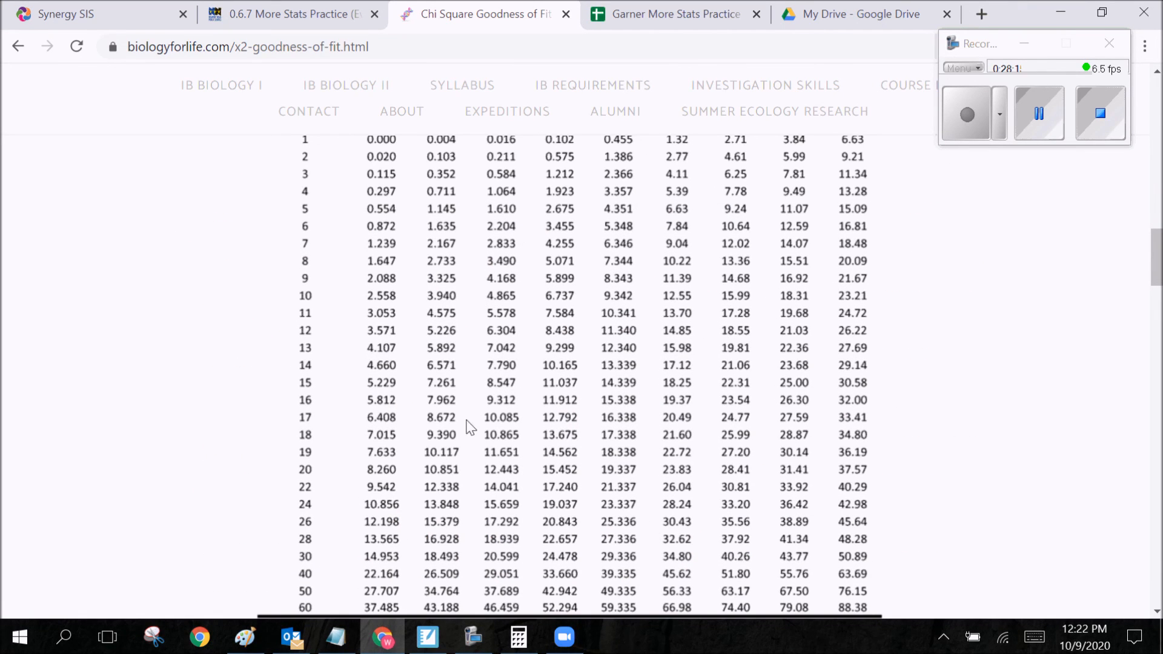
pyautogui.click(565, 14)
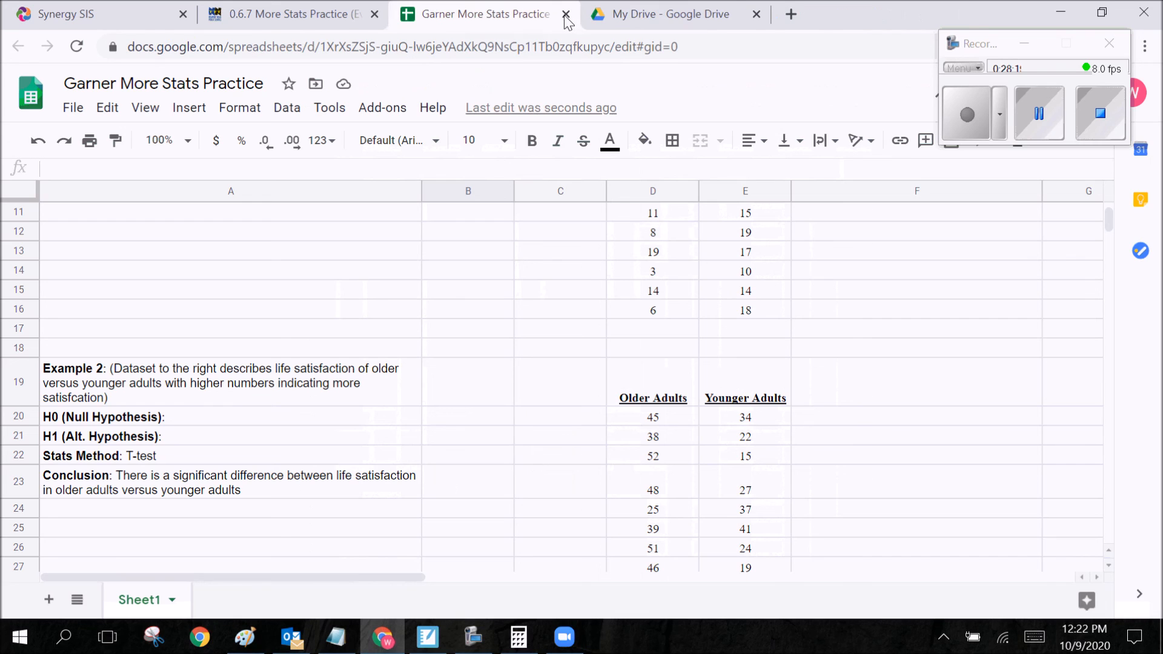
# Step: Look back over the spreadsheet up to the introduction and Example 1
pyautogui.scroll(-3, 849, 376)
pyautogui.scroll(-3, 872, 417)
pyautogui.scroll(10, 908, 405)
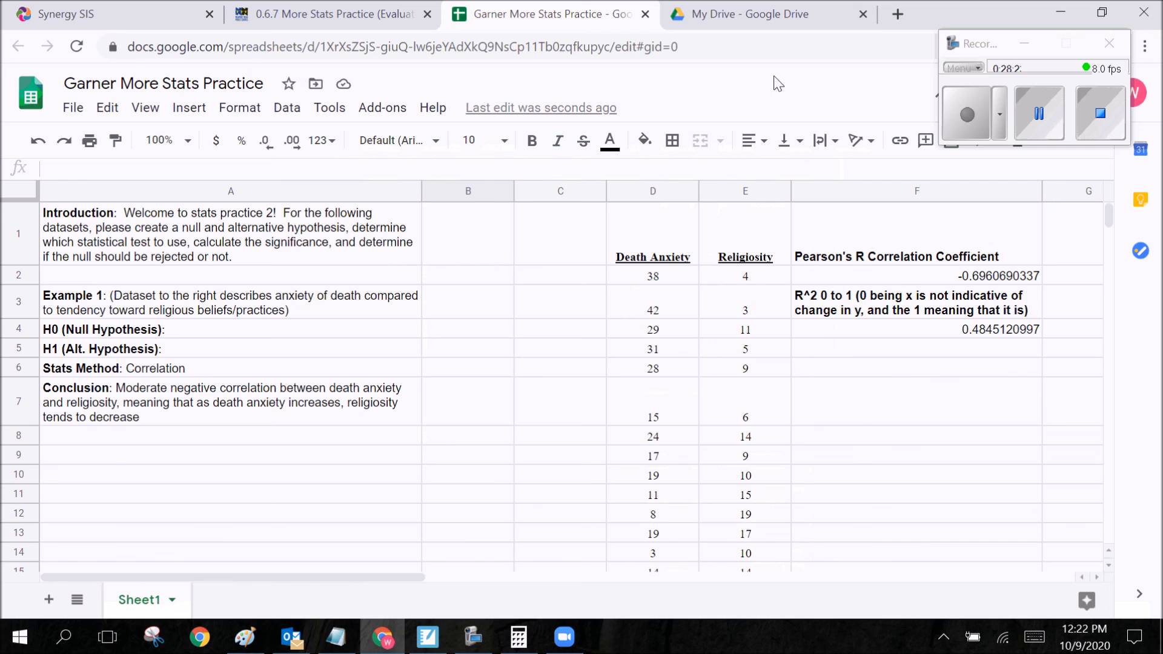
# Step: Switch to My Drive and minimize the browser window to get to the Paint drawing
pyautogui.click(774, 13)
pyautogui.click(577, 15)
pyautogui.click(694, 18)
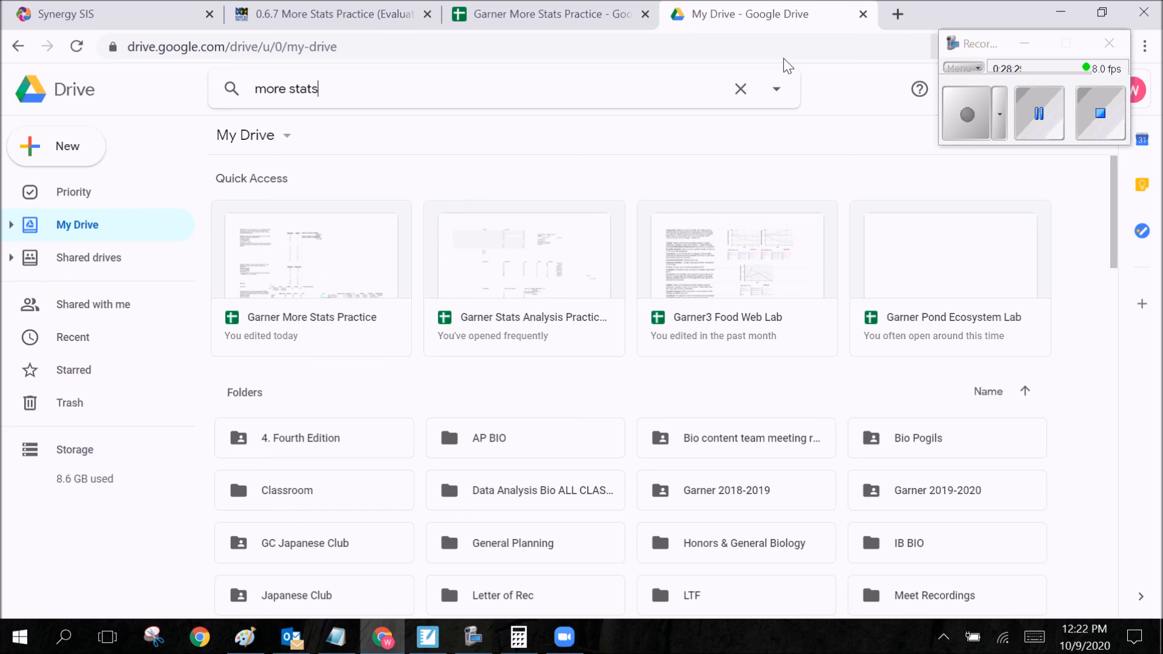
pyautogui.click(1060, 13)
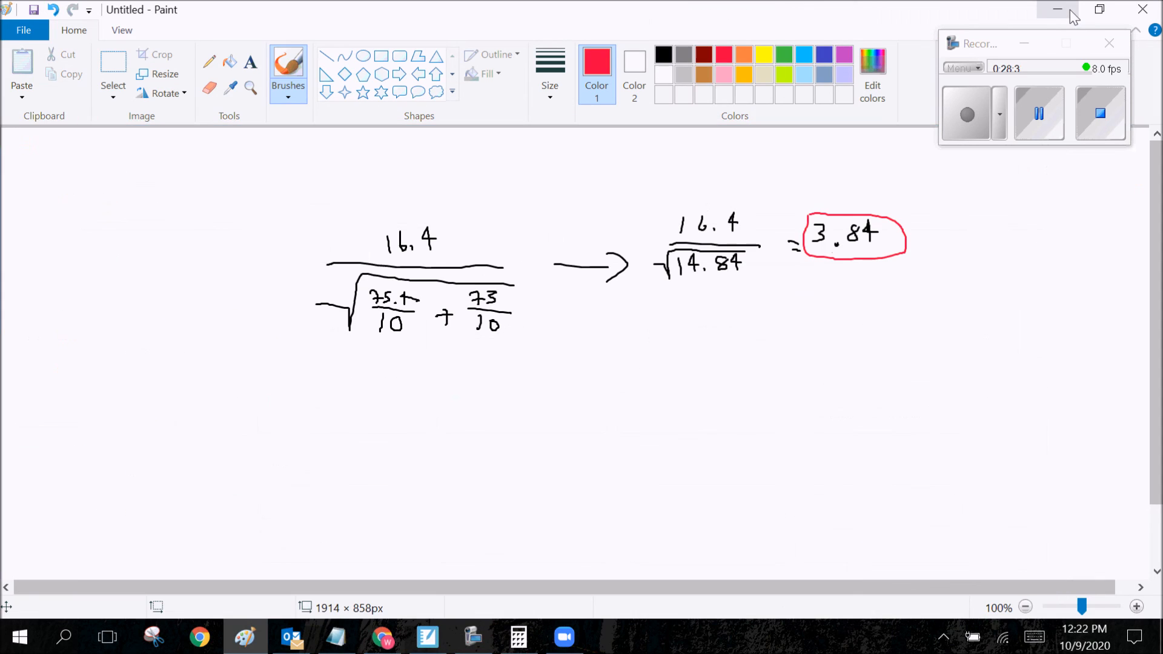